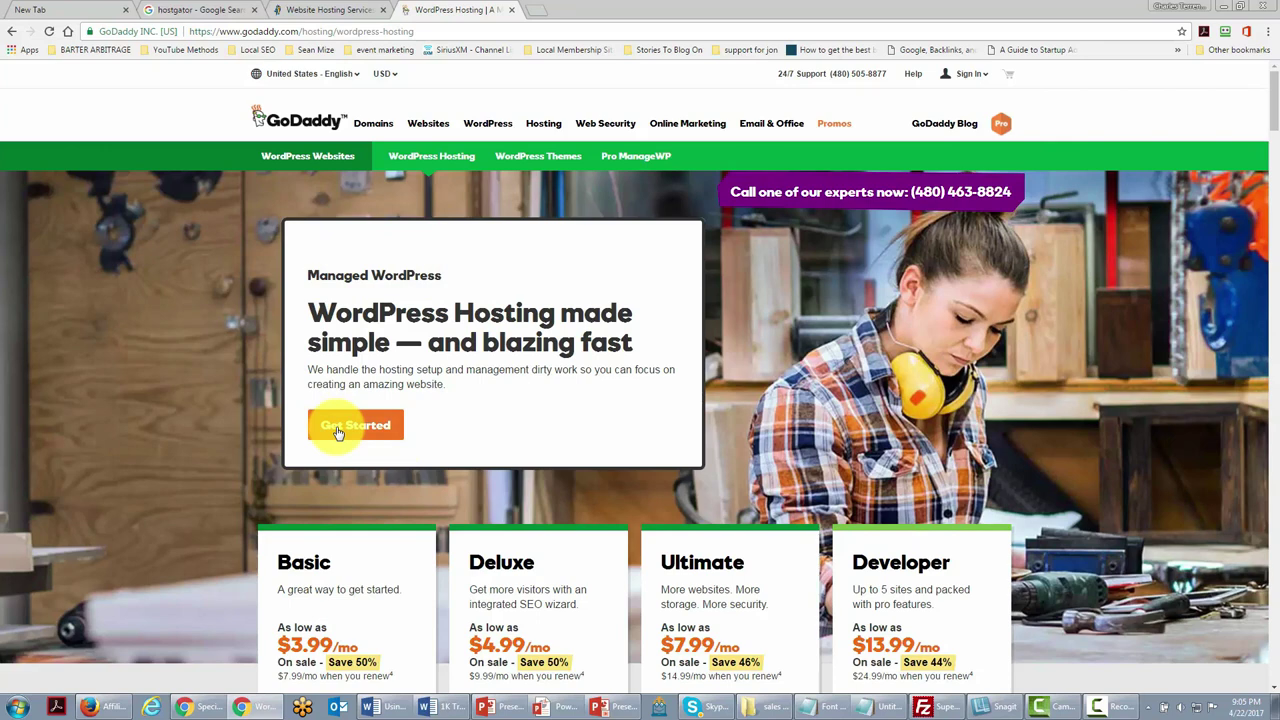
# Step: Switch from the GoDaddy WordPress Hosting tab to the HostGator site tab
pyautogui.hotkey('ctrl', 'shift', 'Tab')
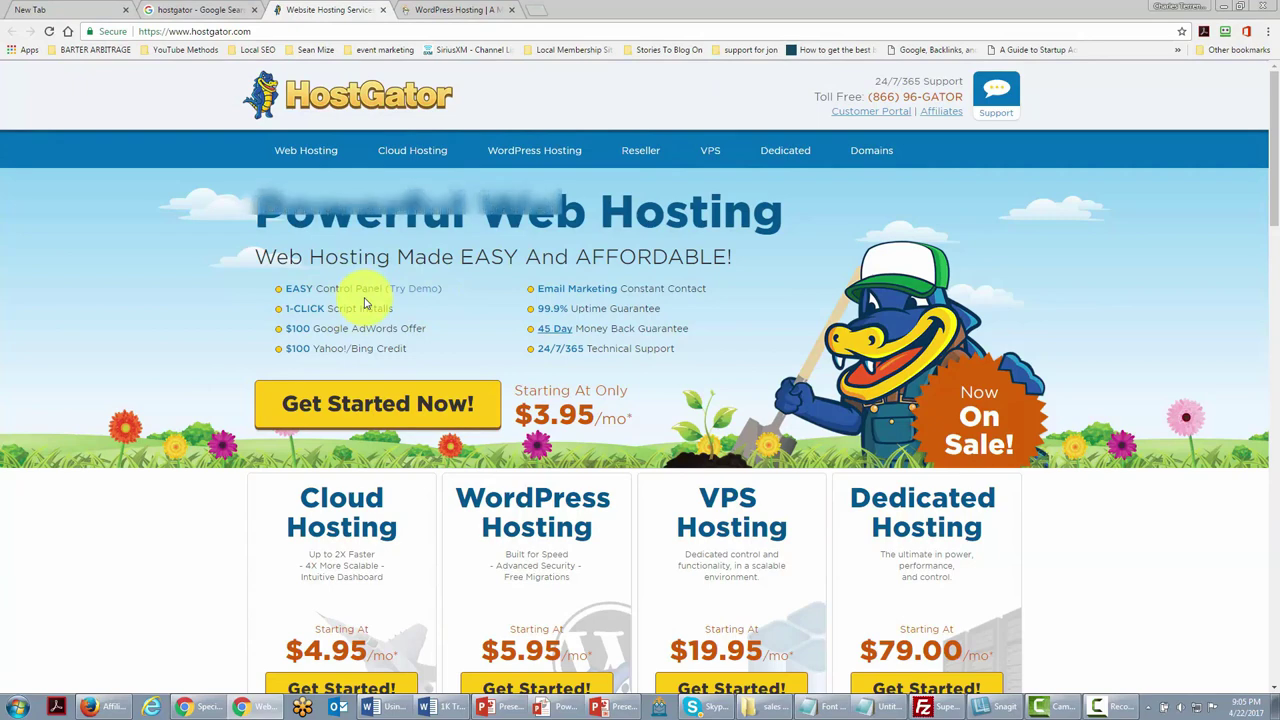
# Step: Move on from the HostGator home page to the next open browser tab
pyautogui.hotkey('ctrl', 'Tab')
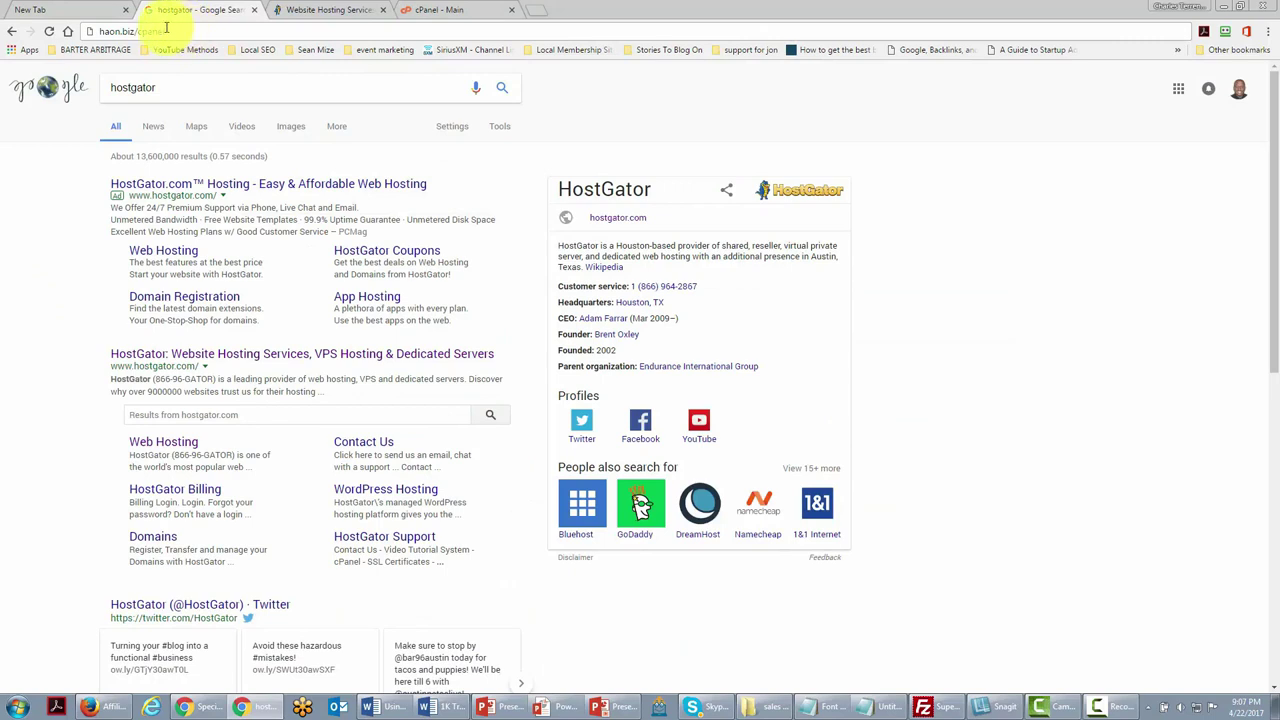
# Step: Load the haon.biz/cpanel control panel and launch Fantastico F3 from Software
pyautogui.click(184, 32)
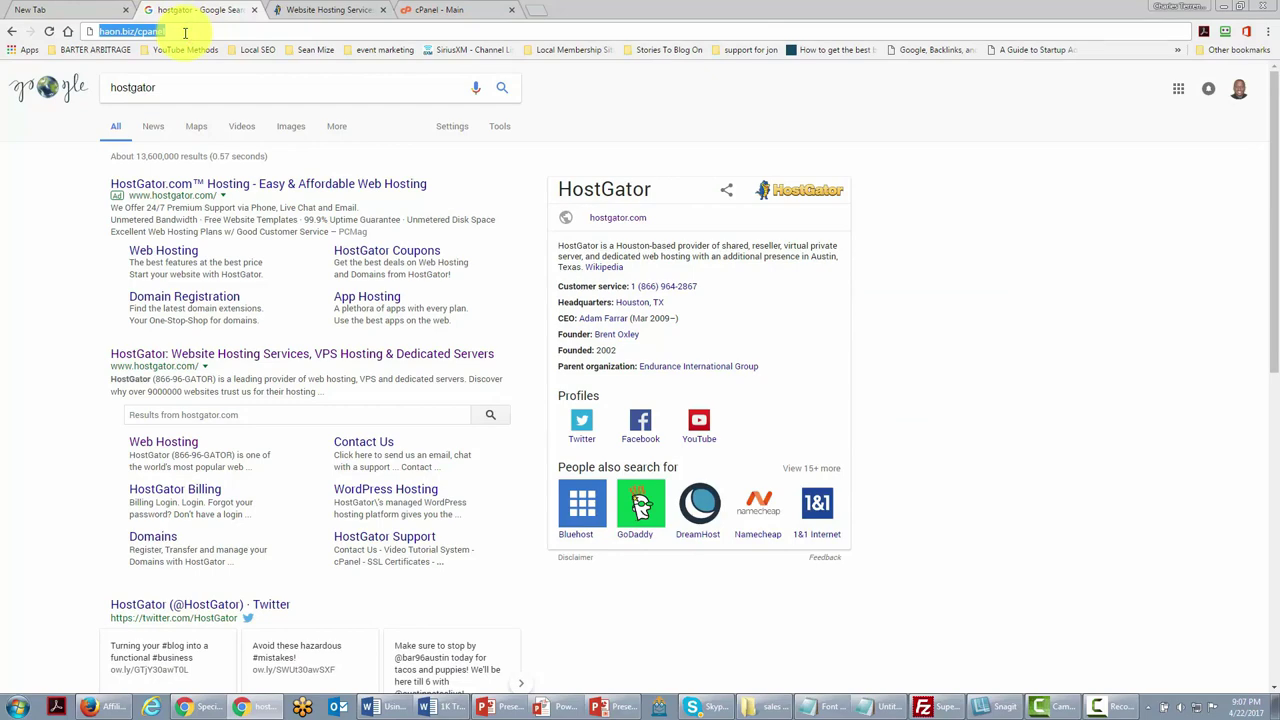
pyautogui.press('Return')
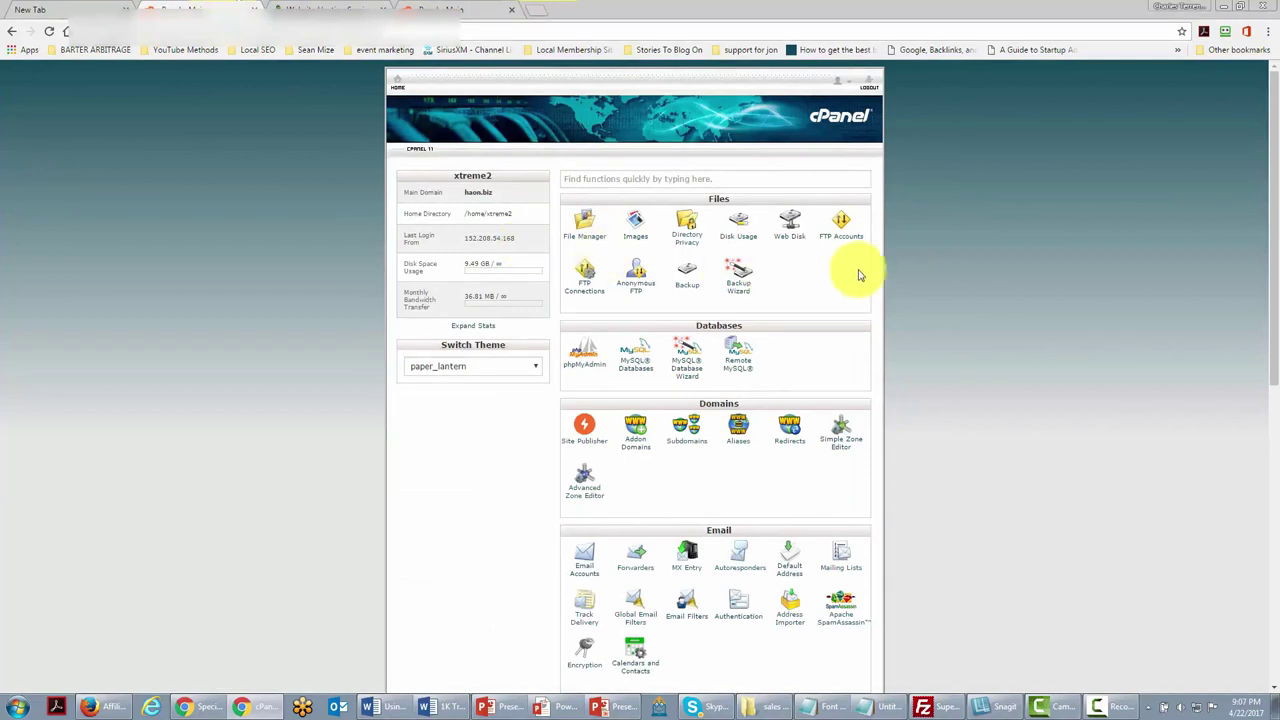
pyautogui.scroll(-5, 897, 265)
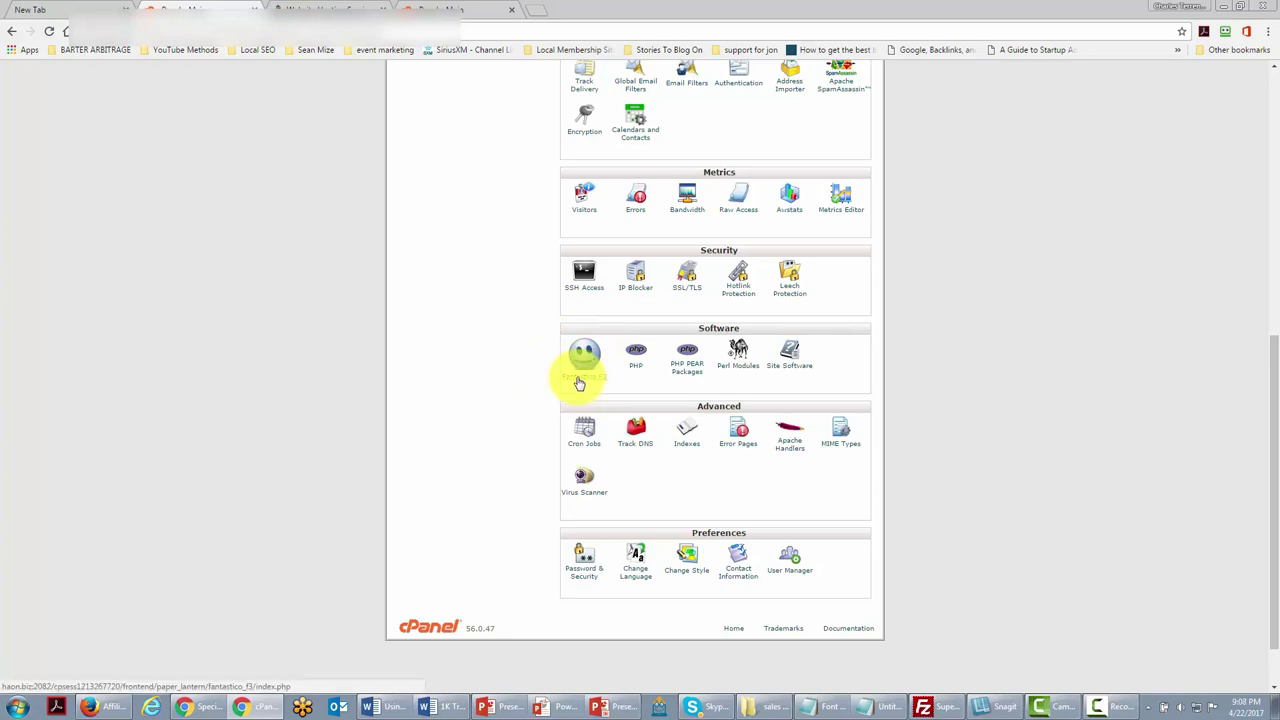
pyautogui.click(580, 378)
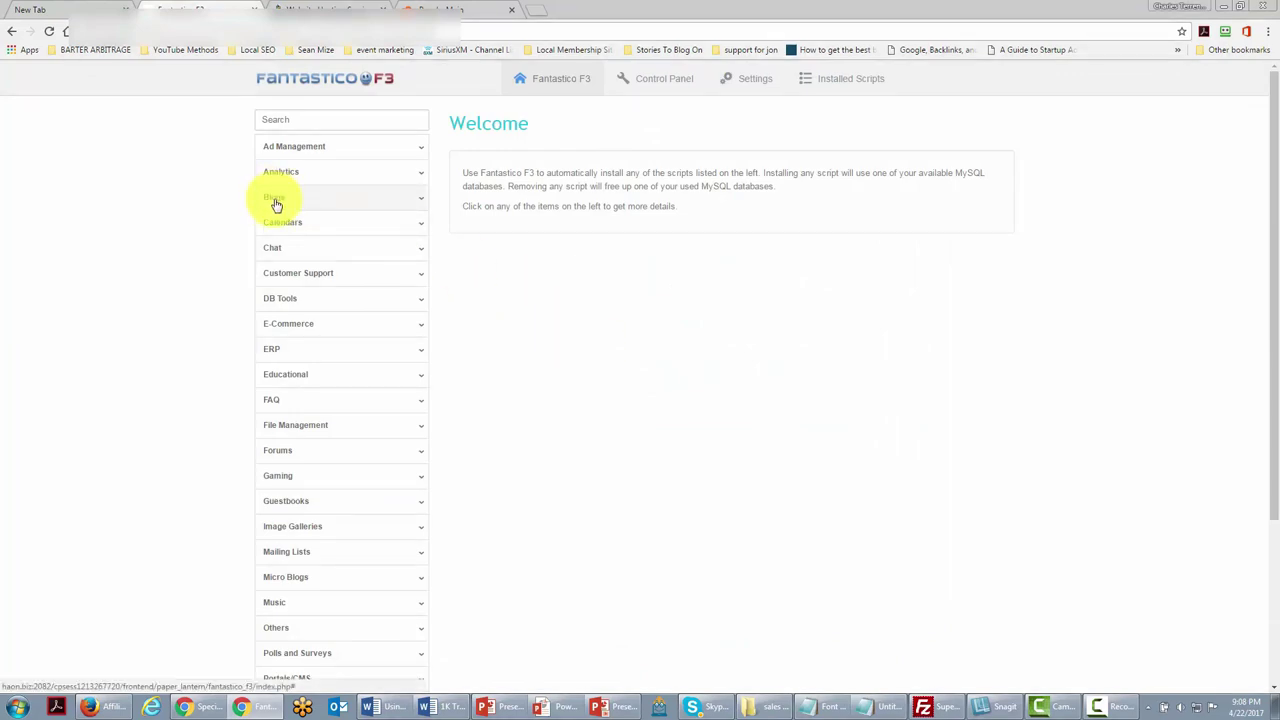
# Step: Open WordPress under Fantastico's Blogs category and start a new 4.6.1 install
pyautogui.click(276, 202)
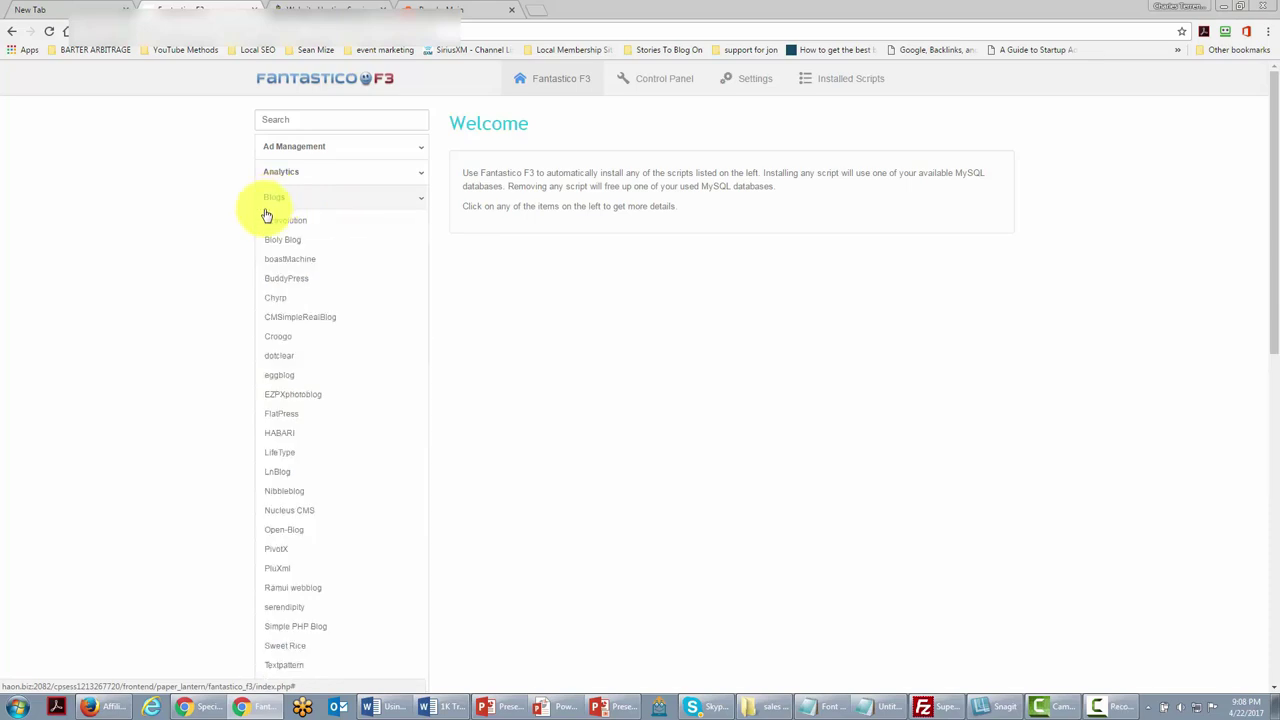
pyautogui.scroll(-1, 268, 314)
pyautogui.scroll(-1, 270, 314)
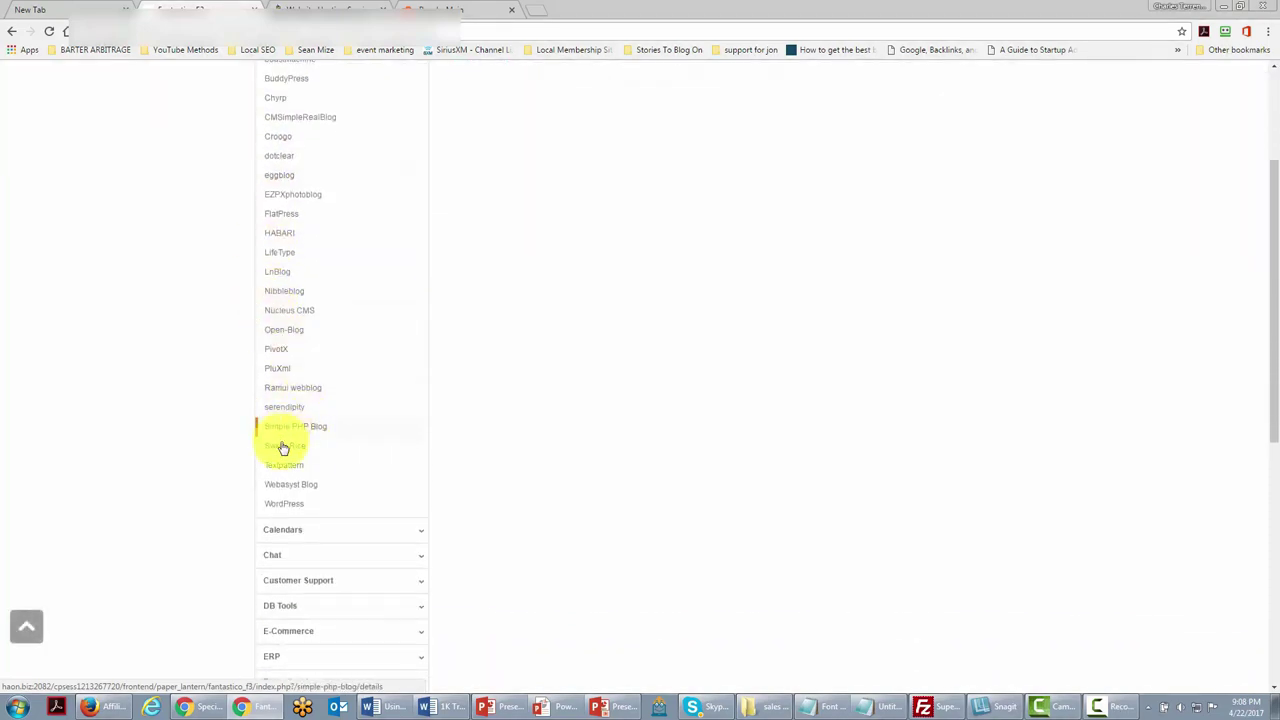
pyautogui.click(295, 511)
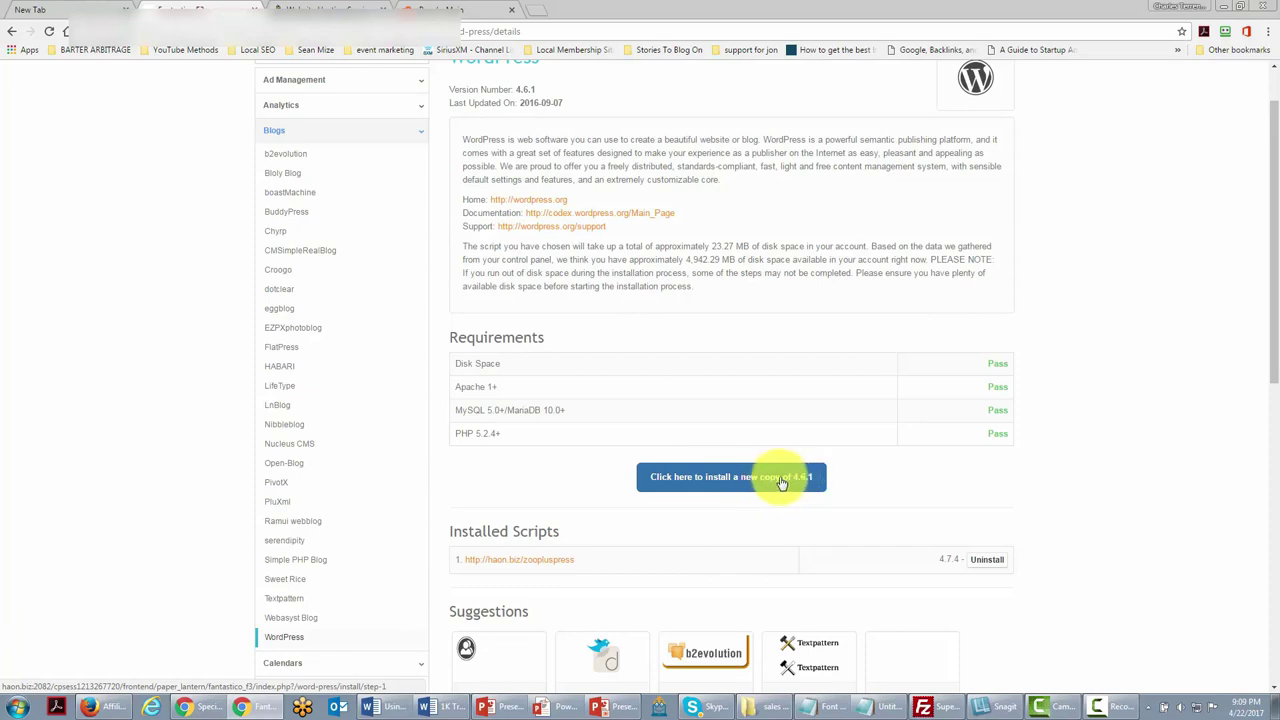
pyautogui.click(713, 482)
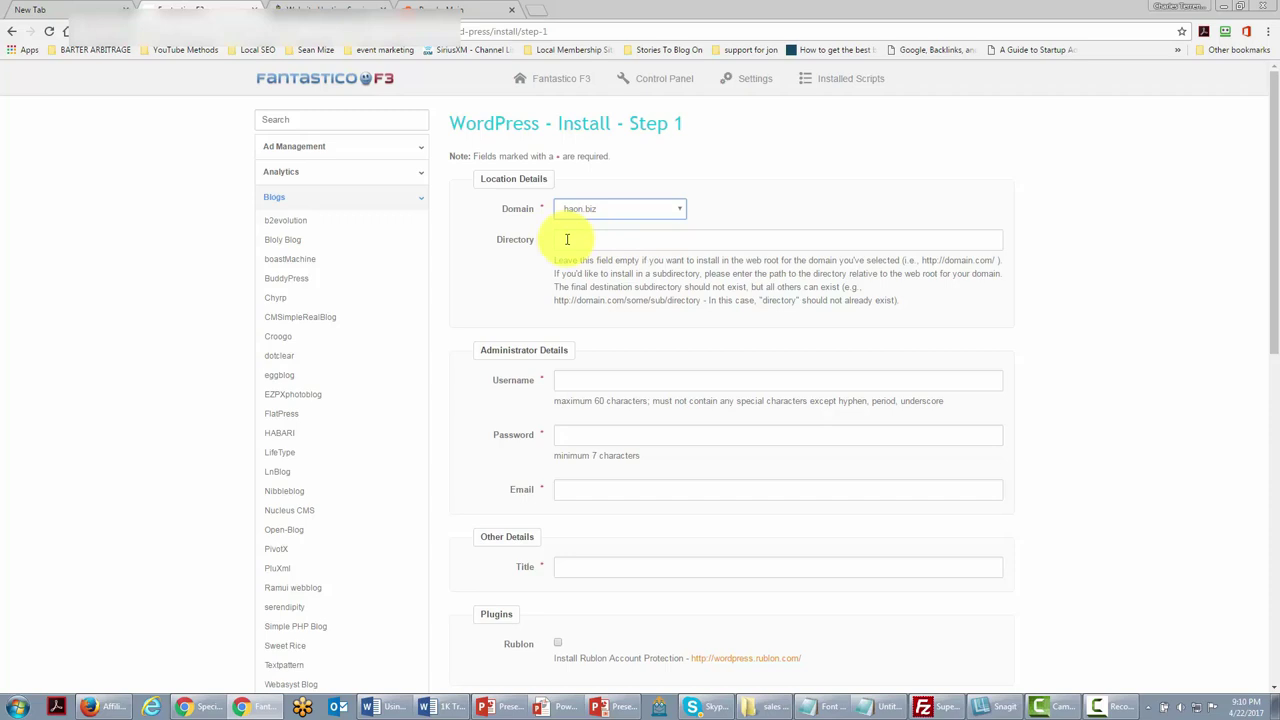
# Step: Enter testdirectory as the WordPress install directory under haon.biz
pyautogui.click(567, 239)
pyautogui.write('testdirectory')
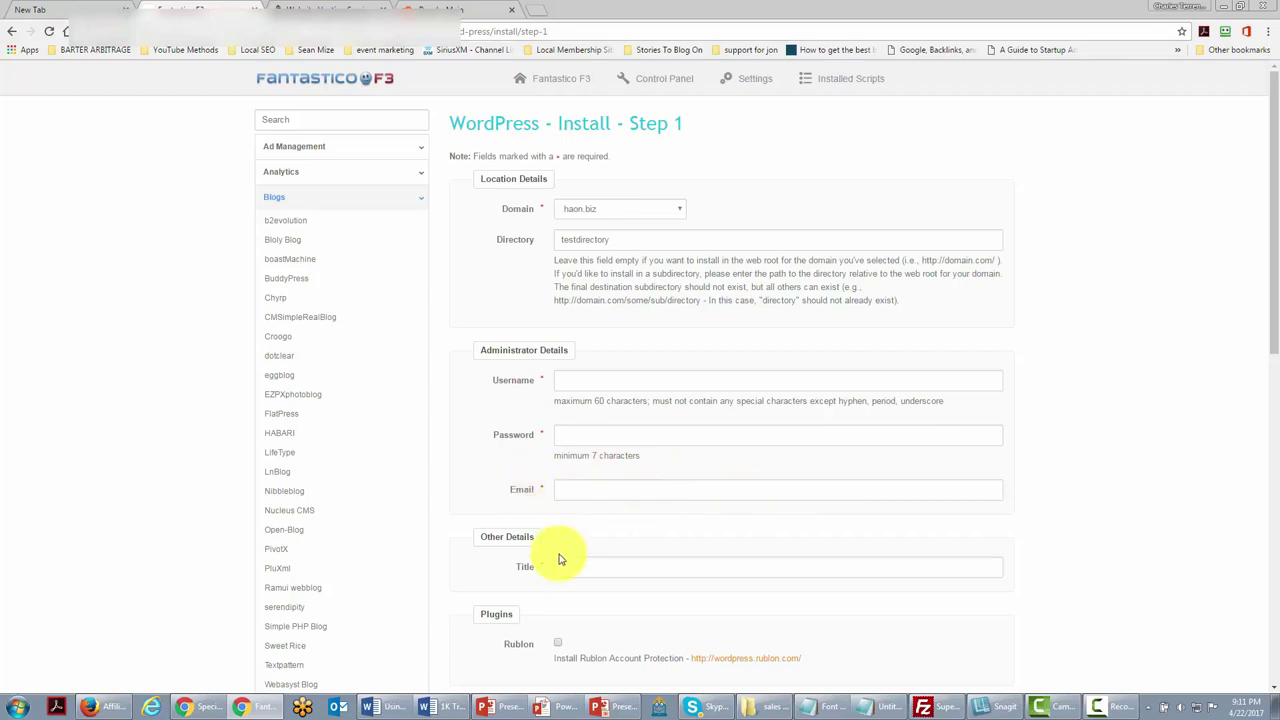
pyautogui.scroll(-1, 571, 528)
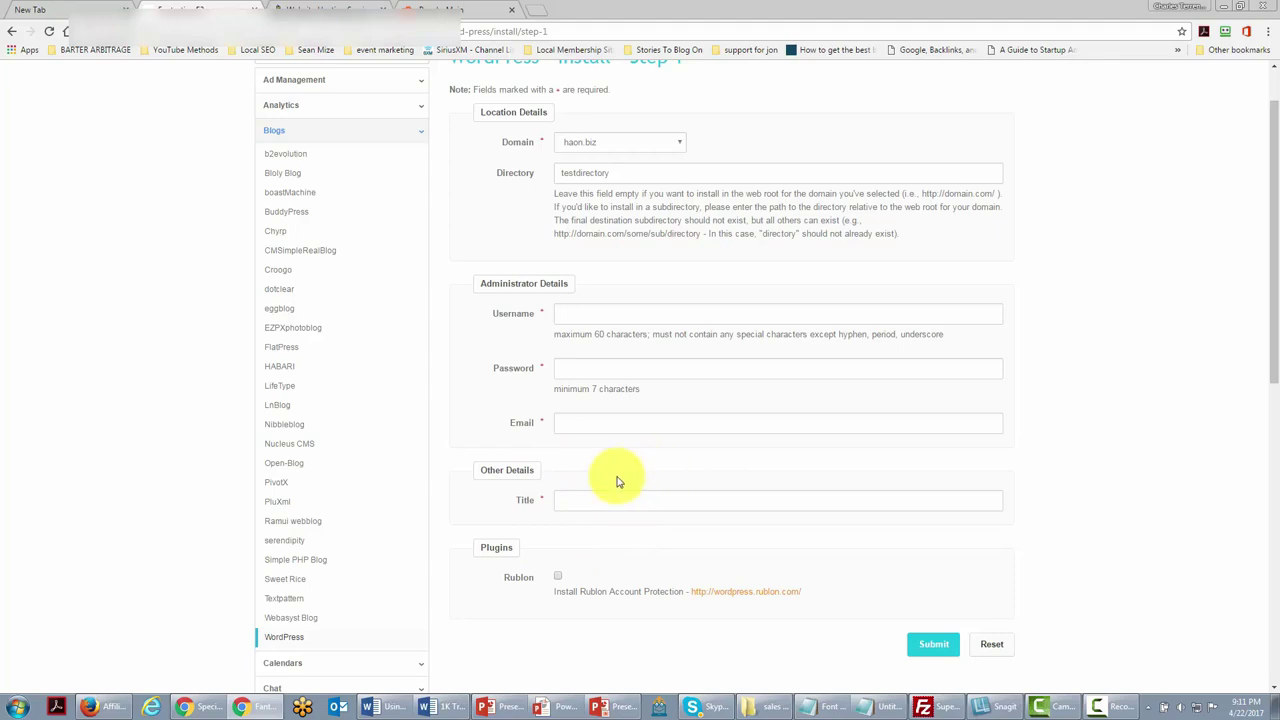
pyautogui.scroll(1, 622, 485)
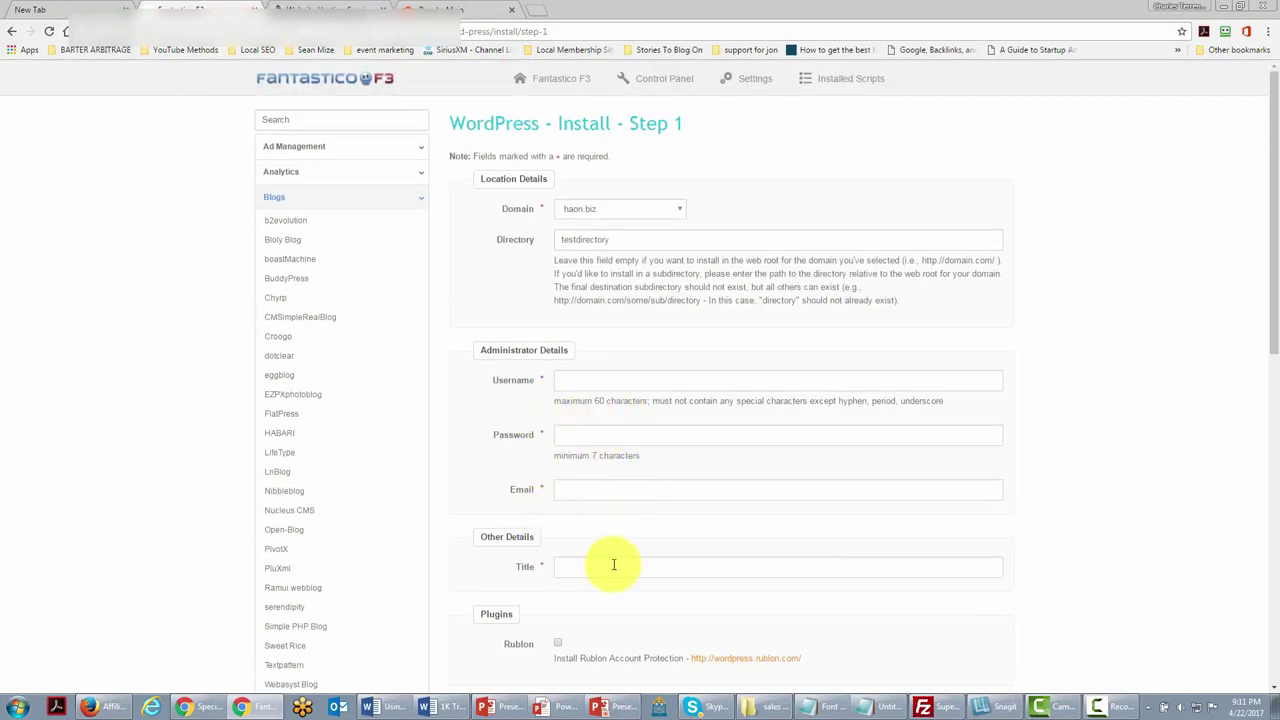
pyautogui.scroll(-1, 610, 563)
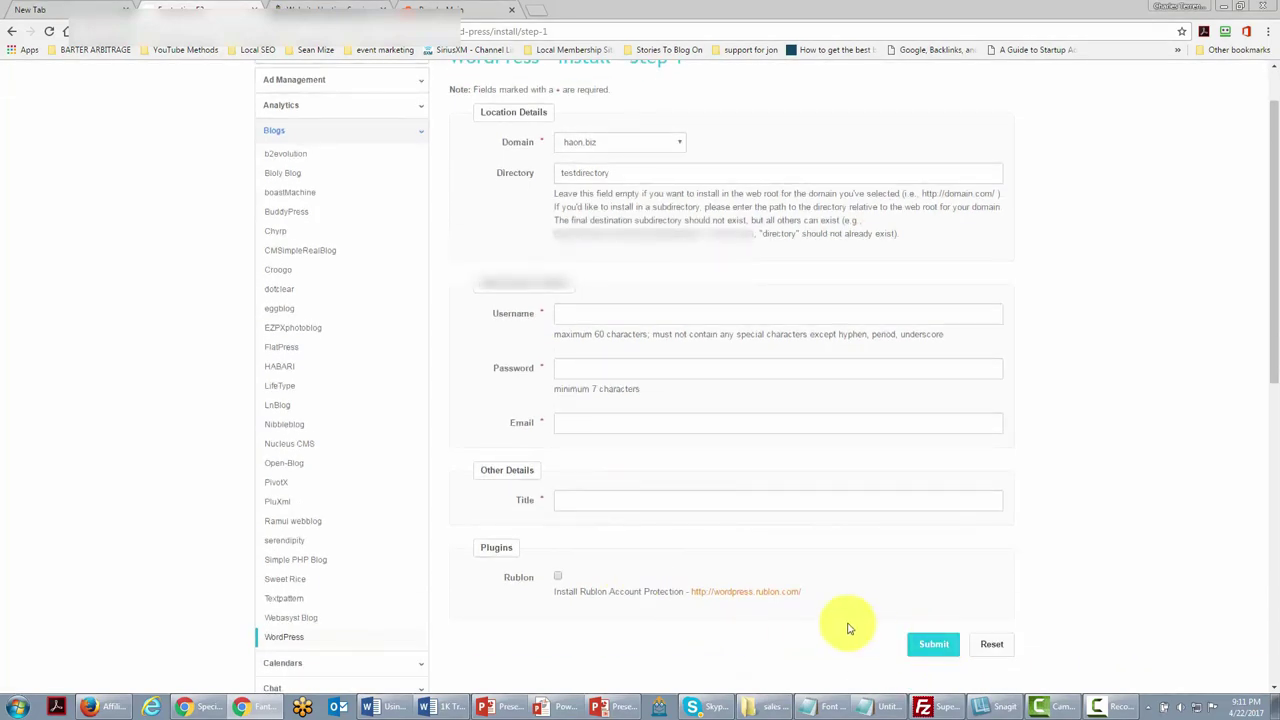
pyautogui.scroll(1, 847, 628)
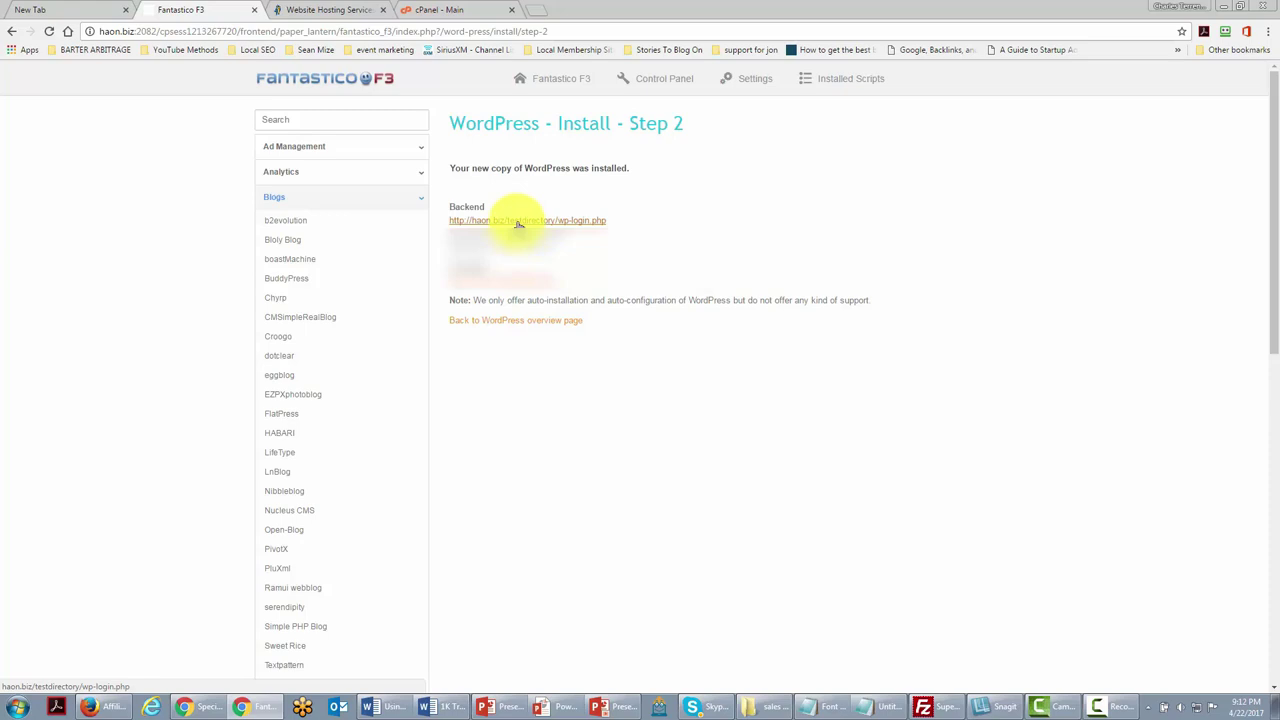
# Step: Open the new site's login page at haon.biz/testdirectory/wp-login.php
pyautogui.click(519, 224)
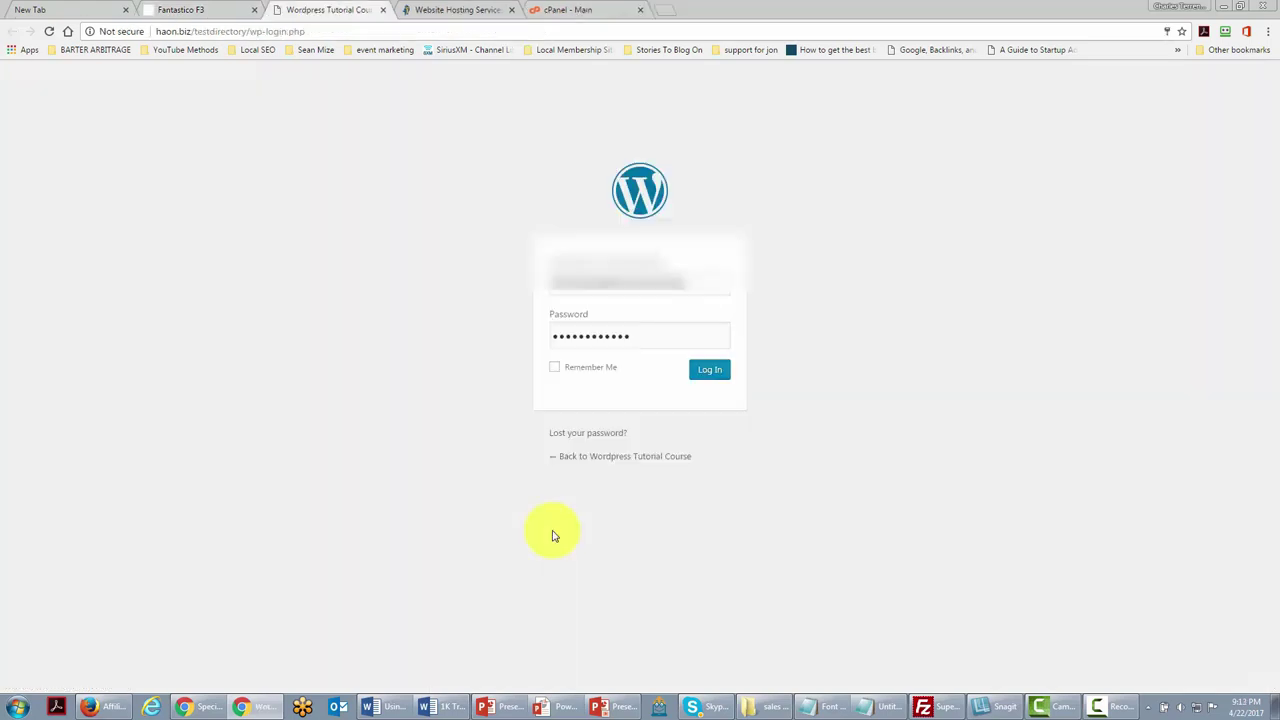
# Step: Log in to the Team Victory site and reach its admin Dashboard
pyautogui.click(715, 374)
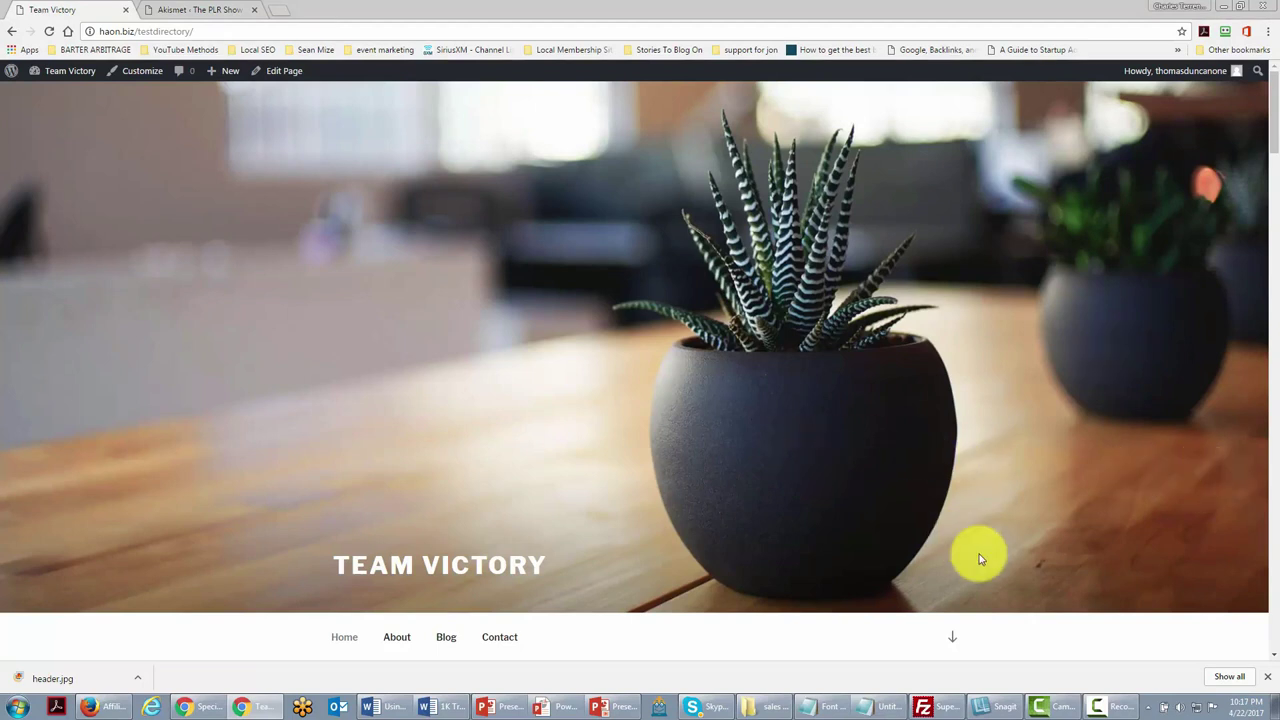
pyautogui.moveTo(60, 74)
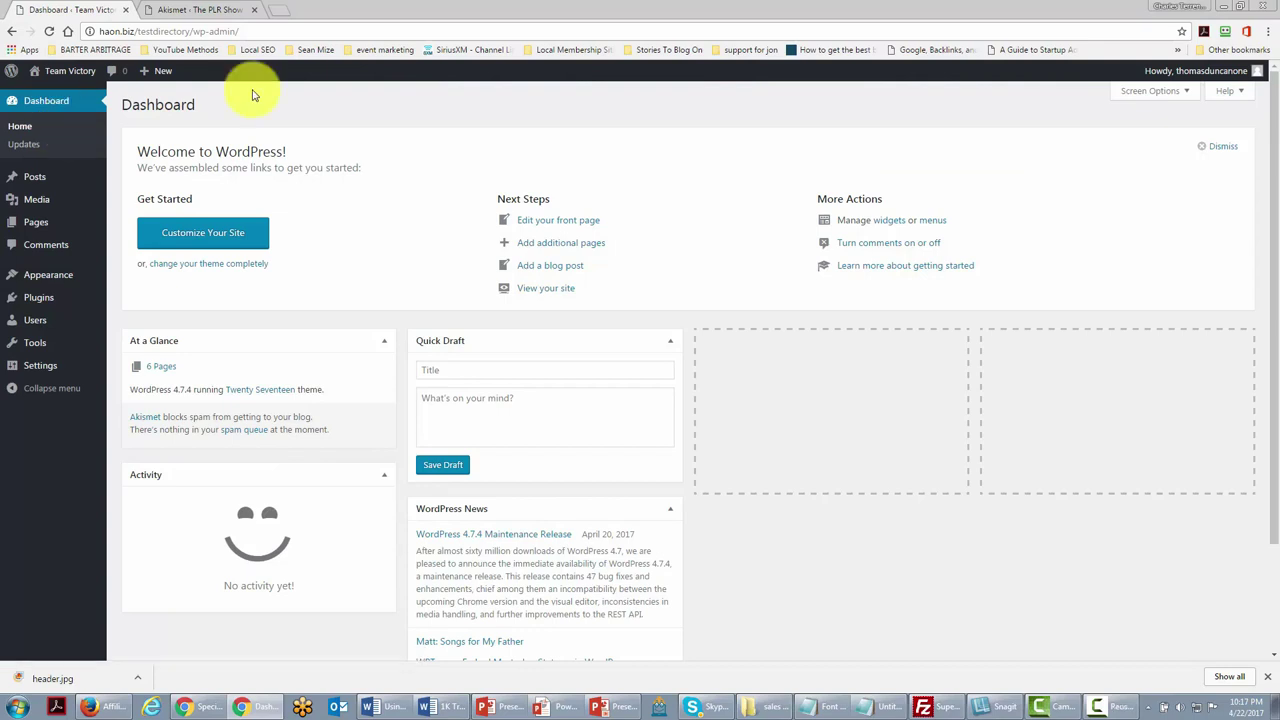
# Step: Bring up Appearance > Menus with the Top Menu selected for editing
pyautogui.moveTo(50, 285)
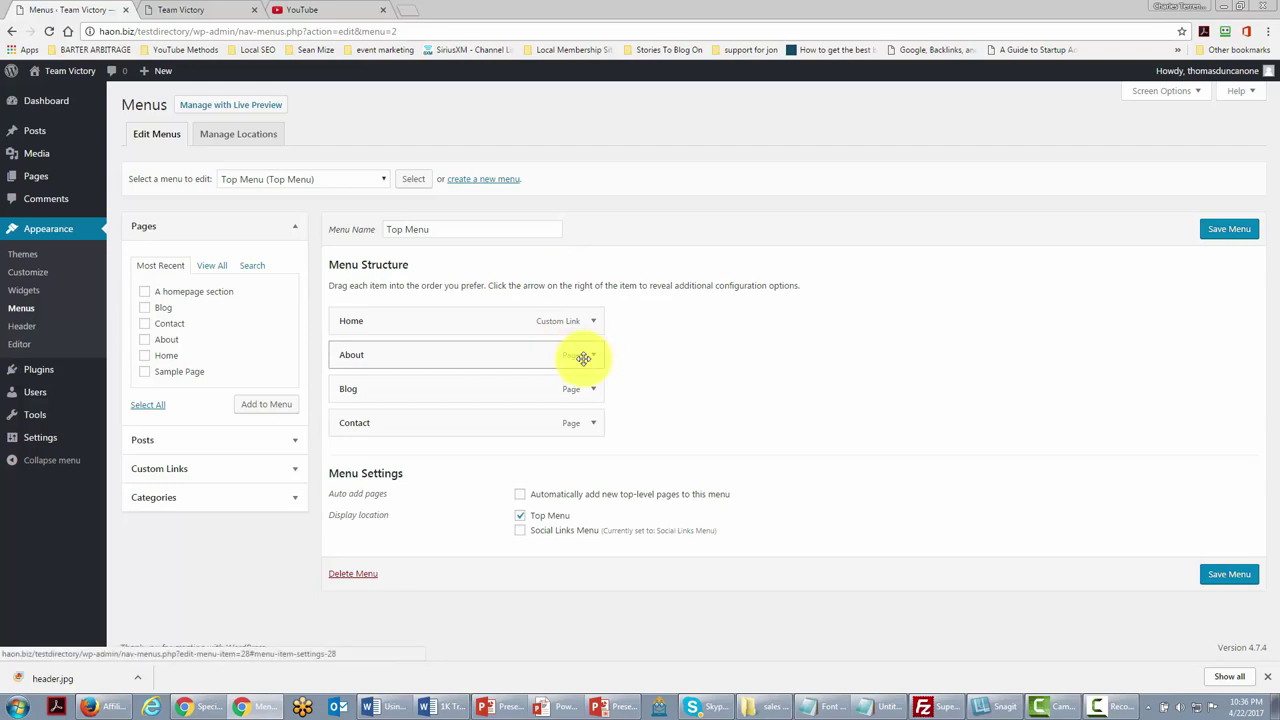
# Step: Rename the About item to 'About Team Victory' and Blog to 'Team Victory Journal'
pyautogui.click(588, 355)
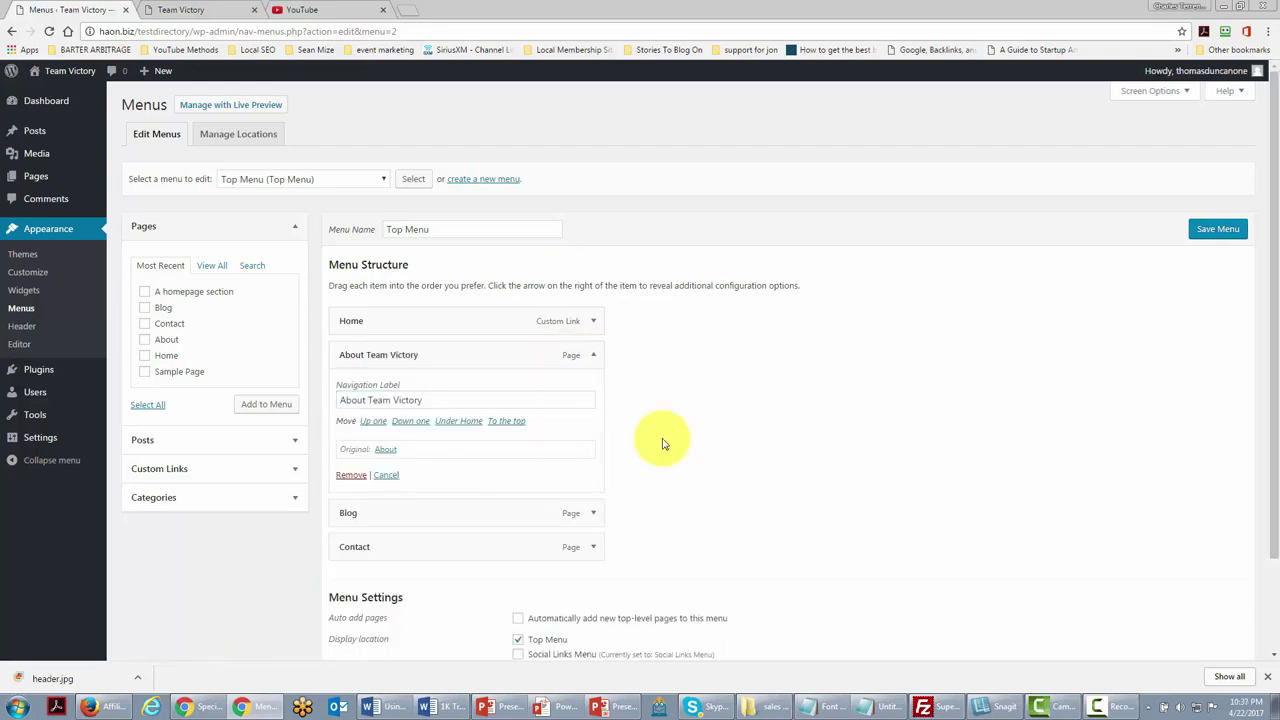
pyautogui.click(592, 514)
pyautogui.scroll(-1, 566, 514)
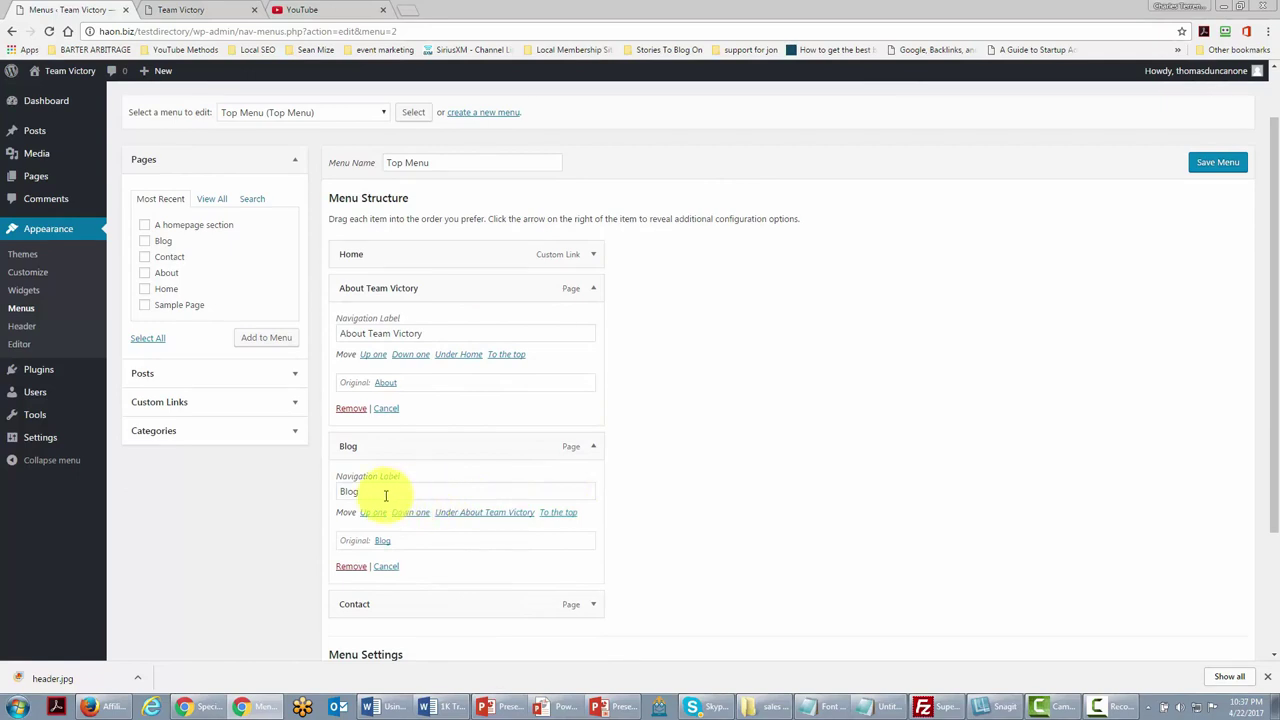
pyautogui.hotkey('ctrl', 'a')
pyautogui.write('Team Victory Journal')
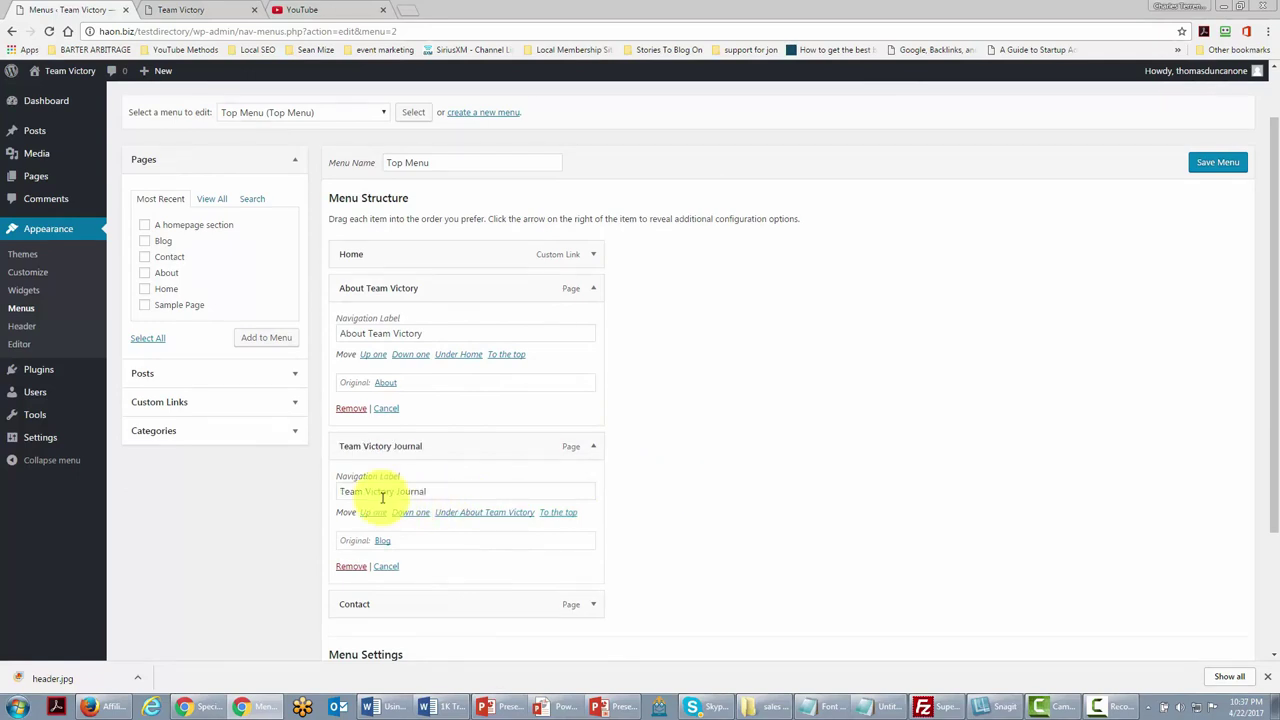
pyautogui.scroll(-1, 514, 486)
pyautogui.scroll(-2, 537, 488)
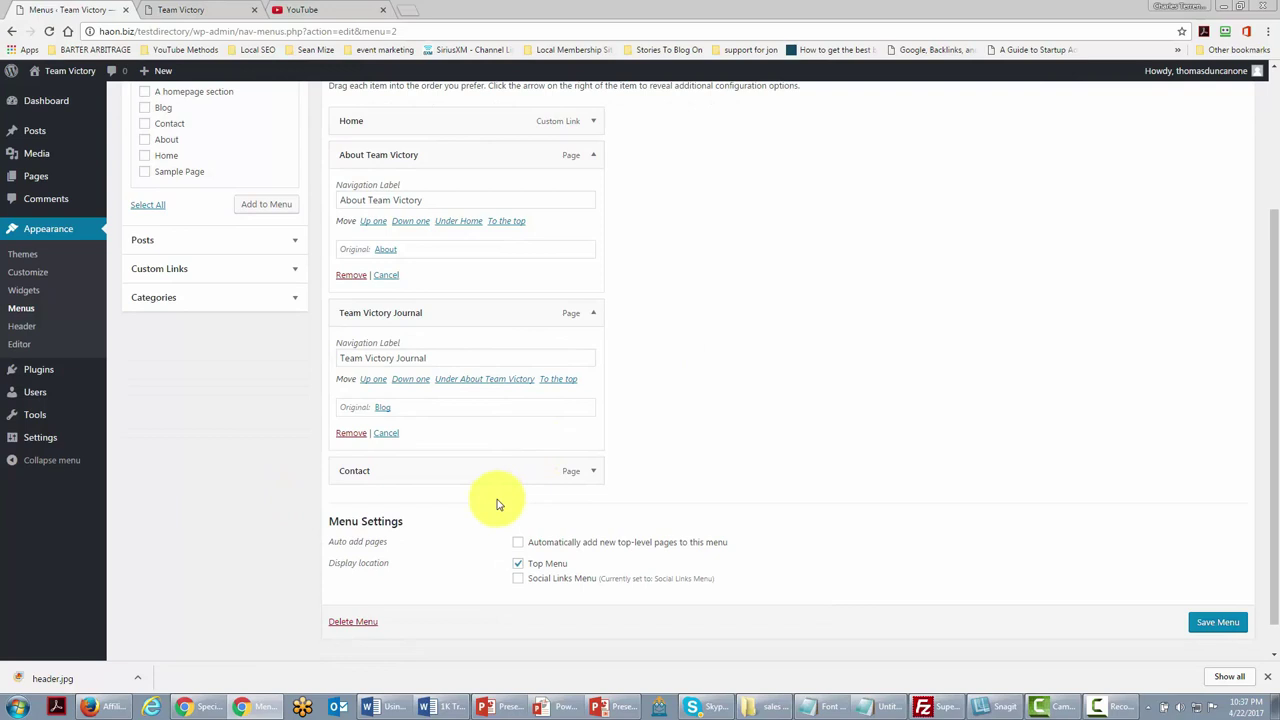
# Step: Remove the Contact item from the Top Menu
pyautogui.click(594, 472)
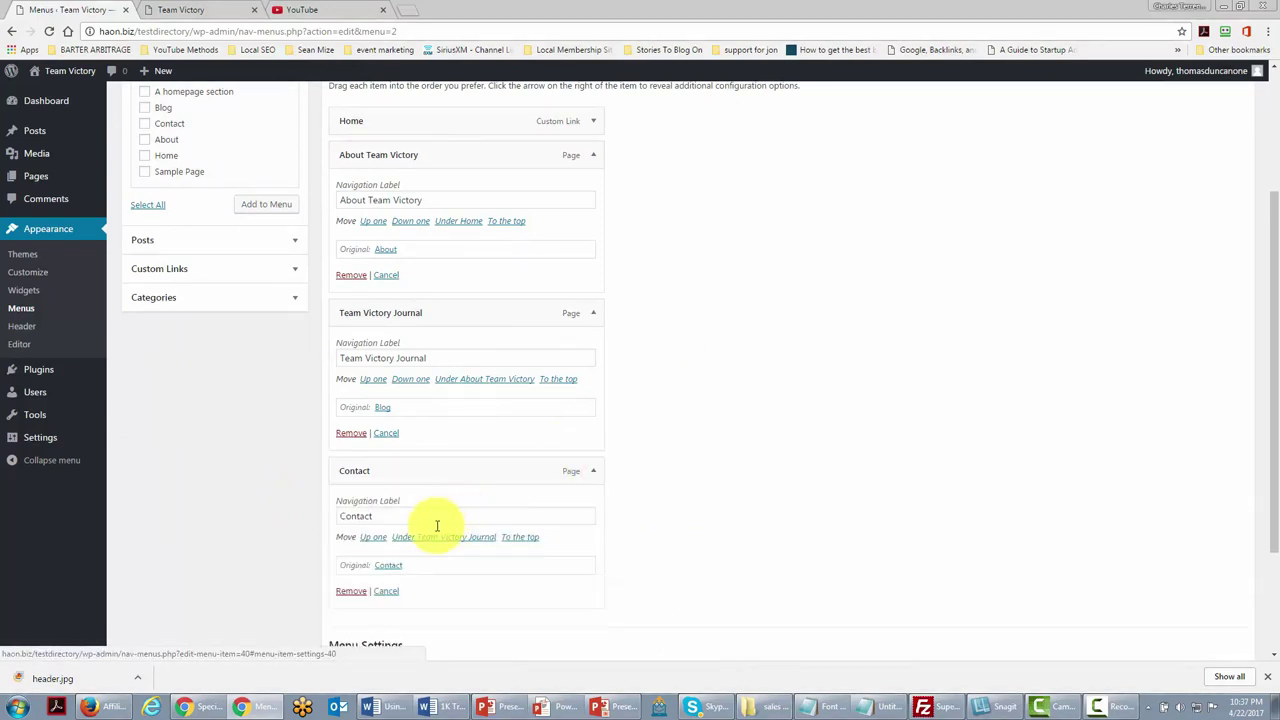
pyautogui.click(350, 591)
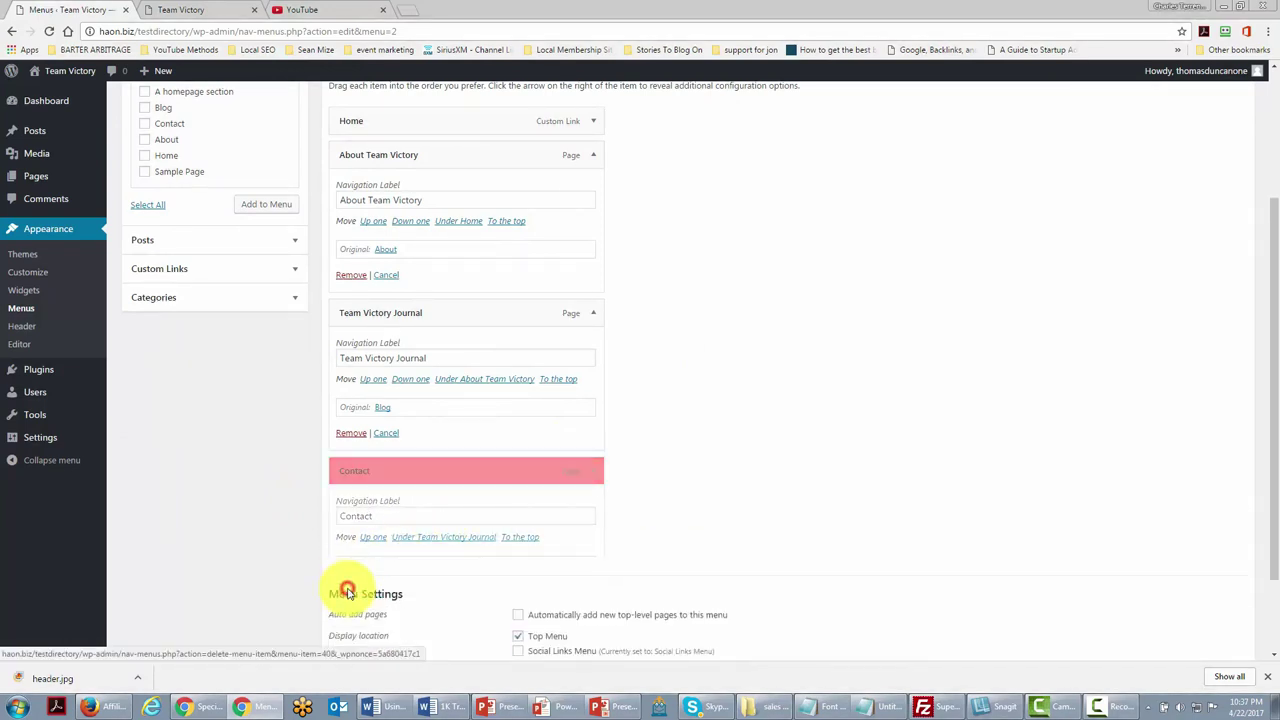
pyautogui.scroll(1, 687, 432)
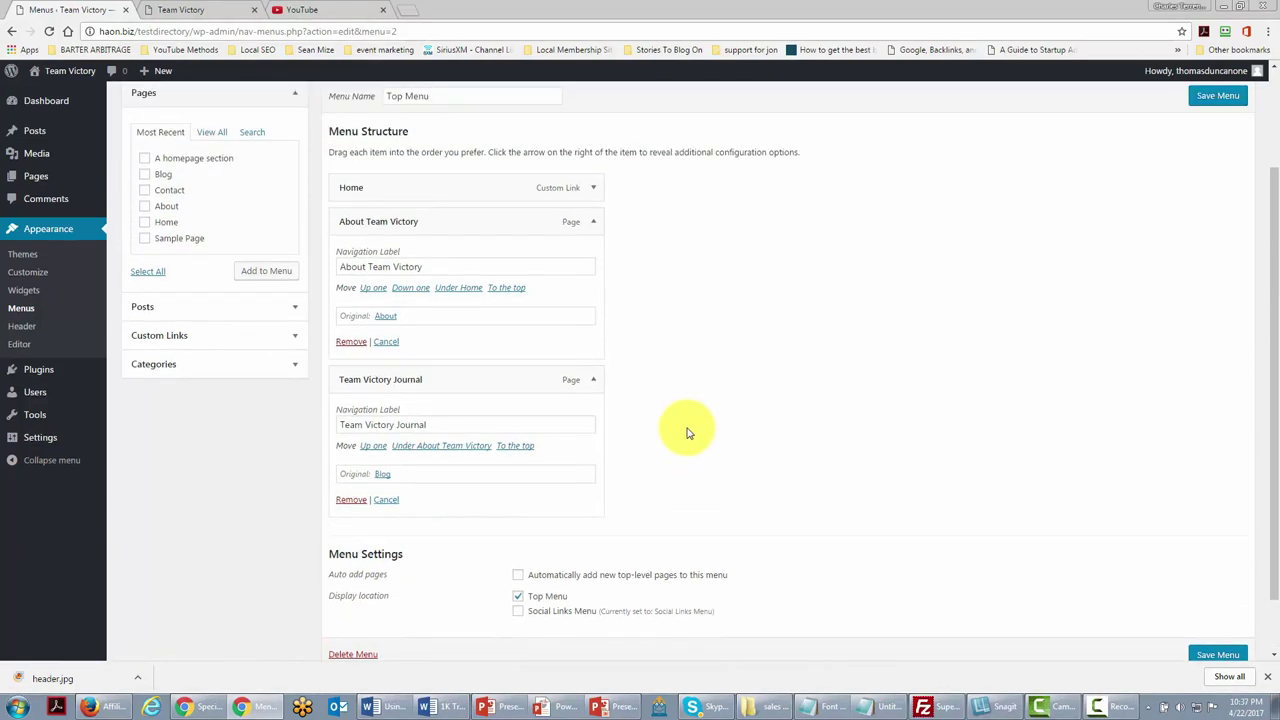
pyautogui.scroll(-1, 679, 432)
pyautogui.scroll(1, 679, 433)
# Step: Add a custom link to google.com labelled 'Get Immediate Help' to the Top Menu
pyautogui.click(289, 338)
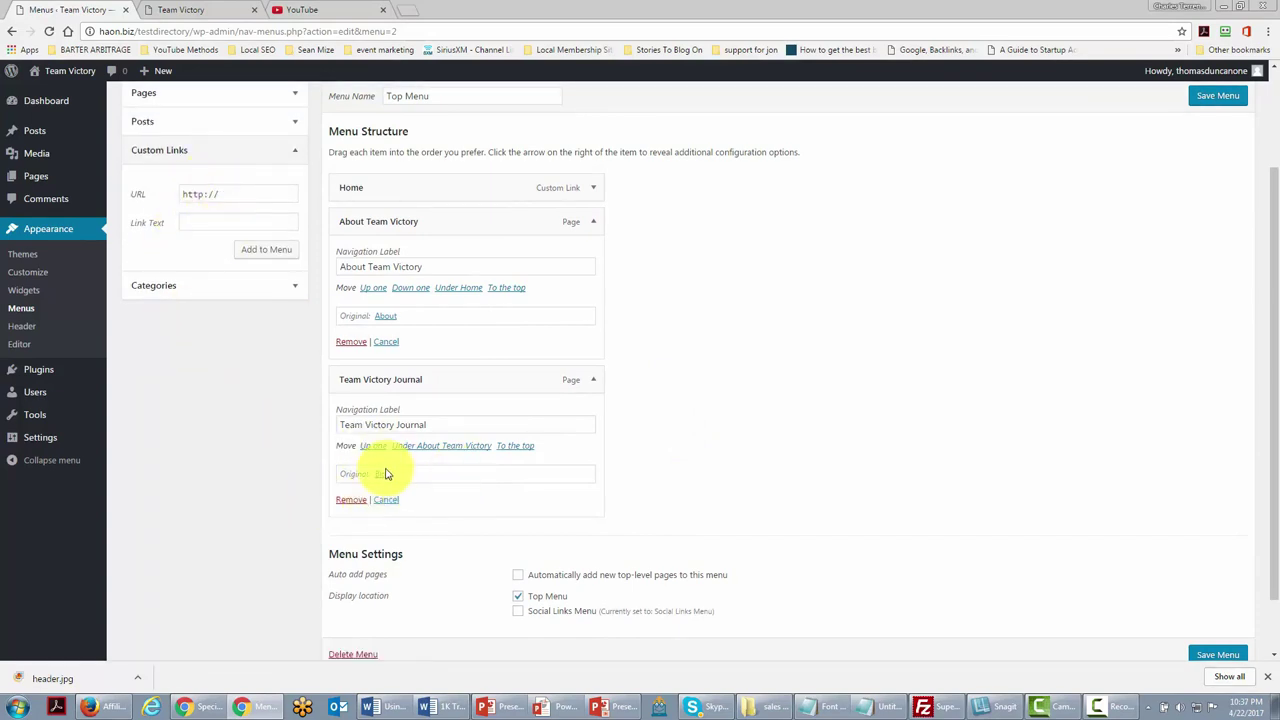
pyautogui.click(238, 194)
pyautogui.write('google.com')
pyautogui.press('Tab')
pyautogui.write('Get Immediate Help')
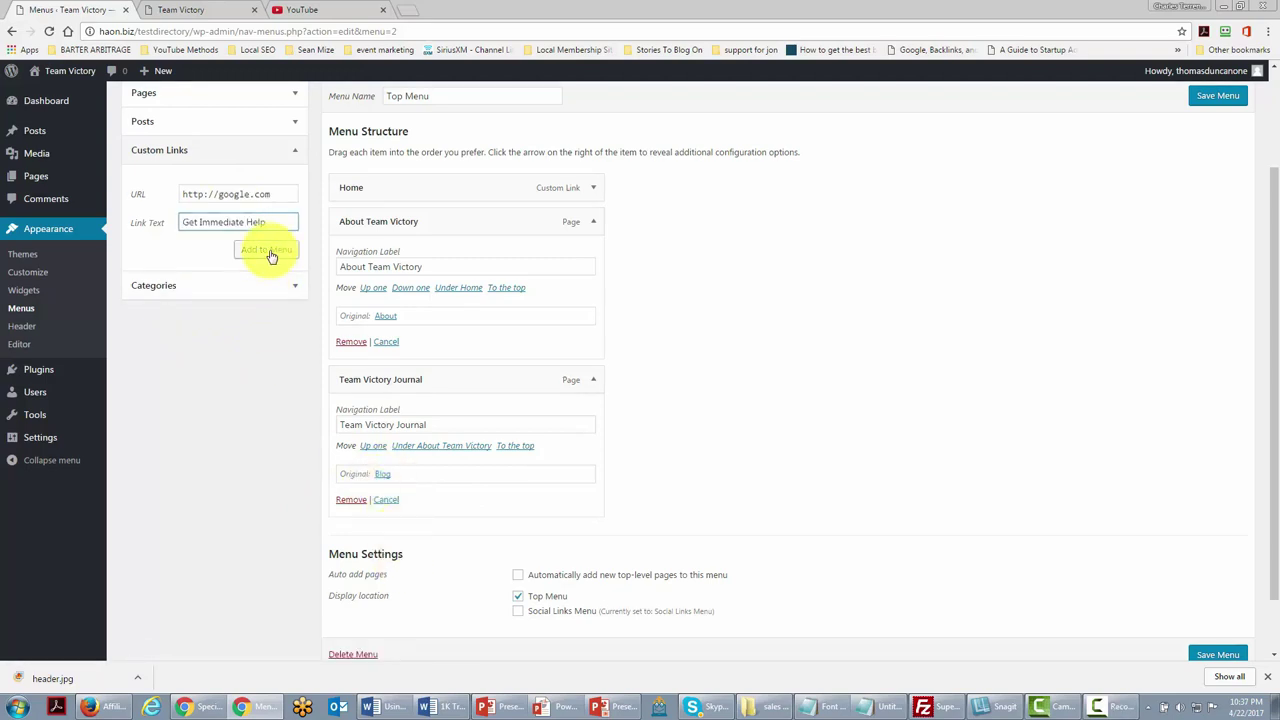
pyautogui.click(268, 251)
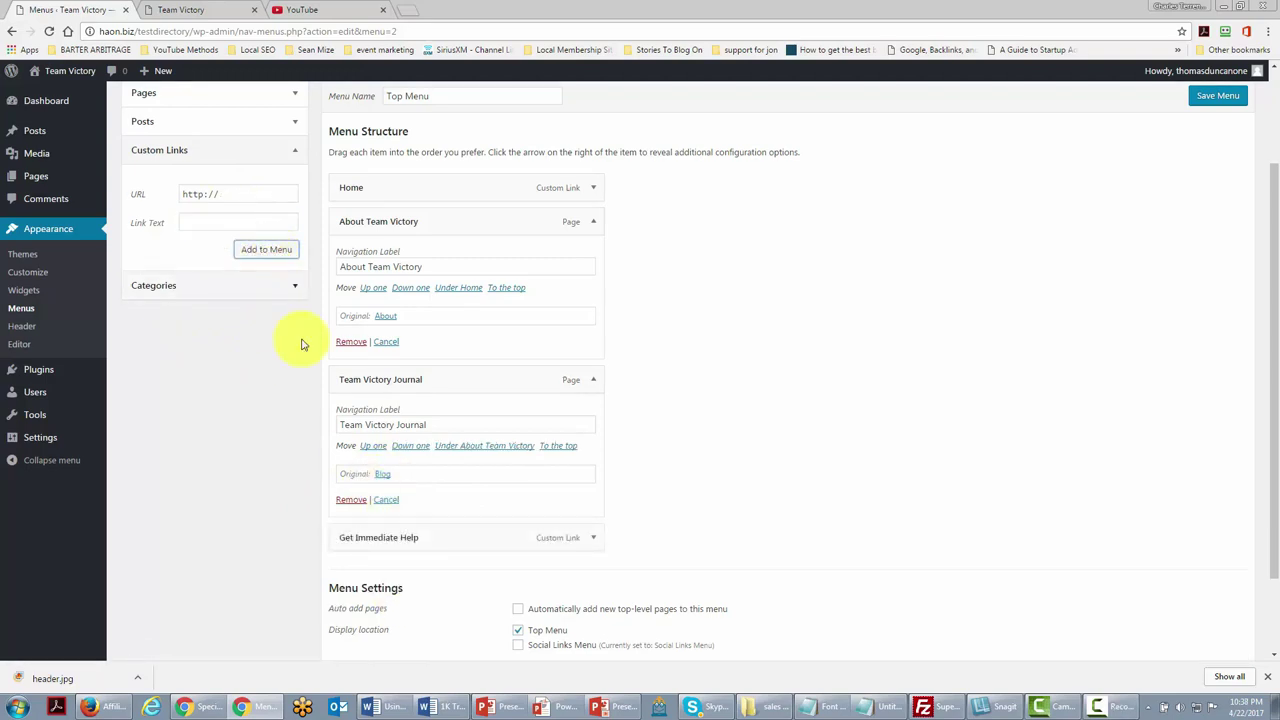
# Step: Move Get Immediate Help above Team Victory Journal, save the menu, and view the site
pyautogui.click(591, 539)
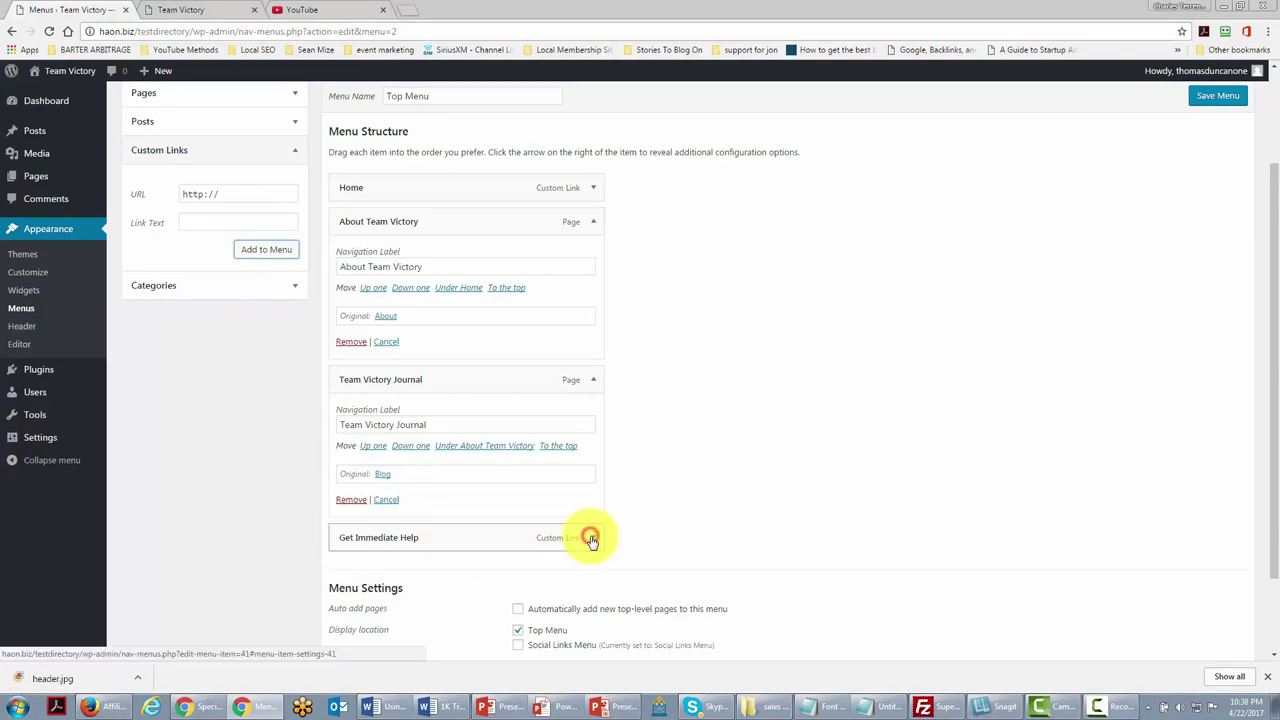
pyautogui.scroll(-1, 593, 541)
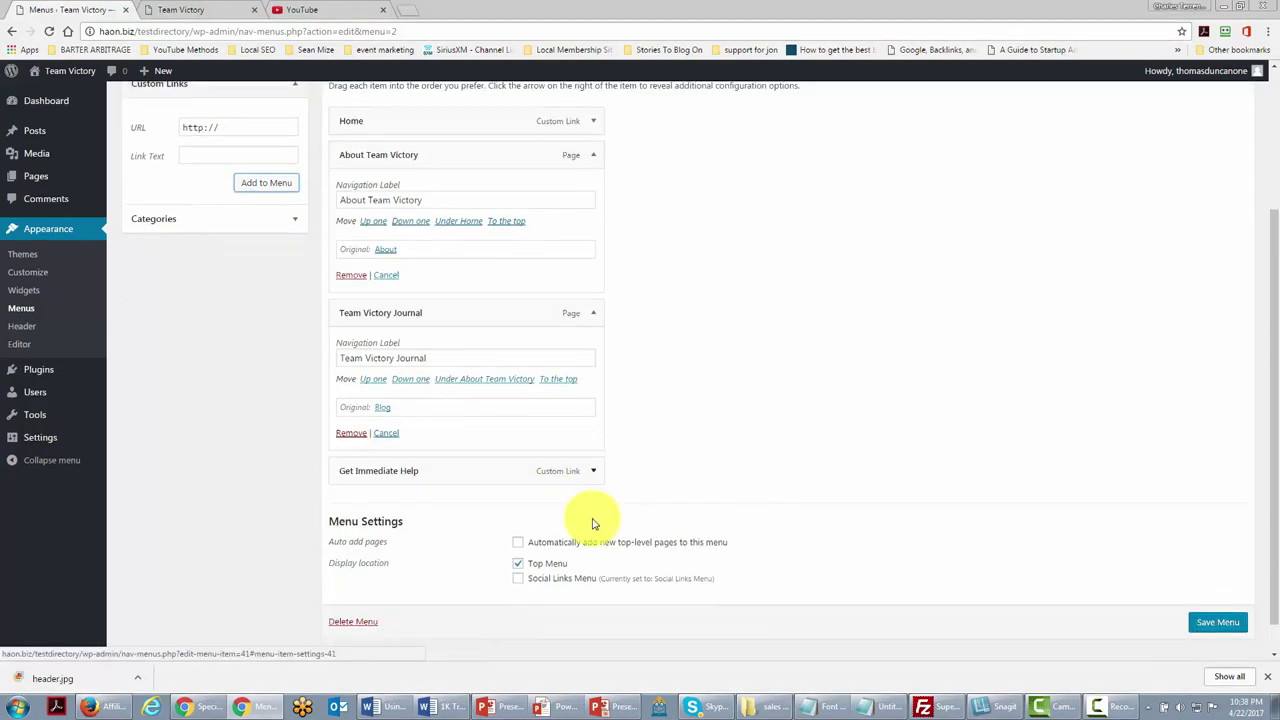
pyautogui.click(556, 469)
pyautogui.click(592, 471)
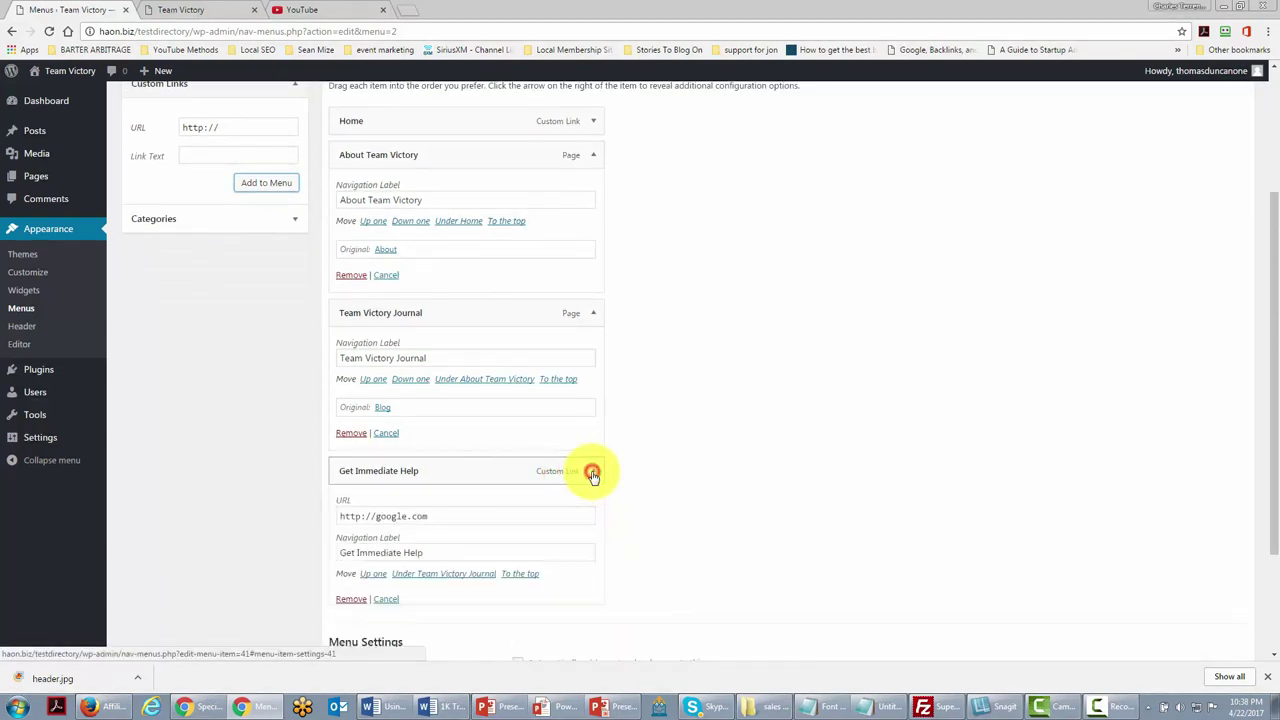
pyautogui.click(373, 575)
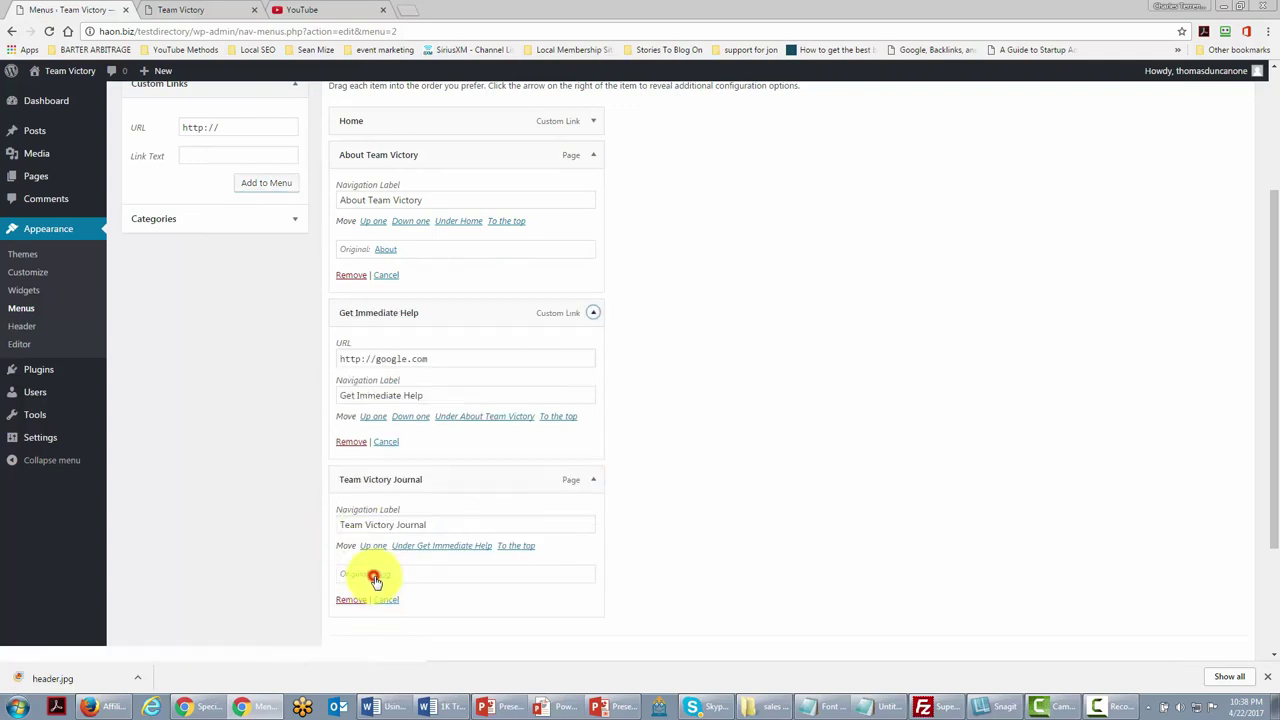
pyautogui.scroll(1, 728, 552)
pyautogui.scroll(-3, 760, 560)
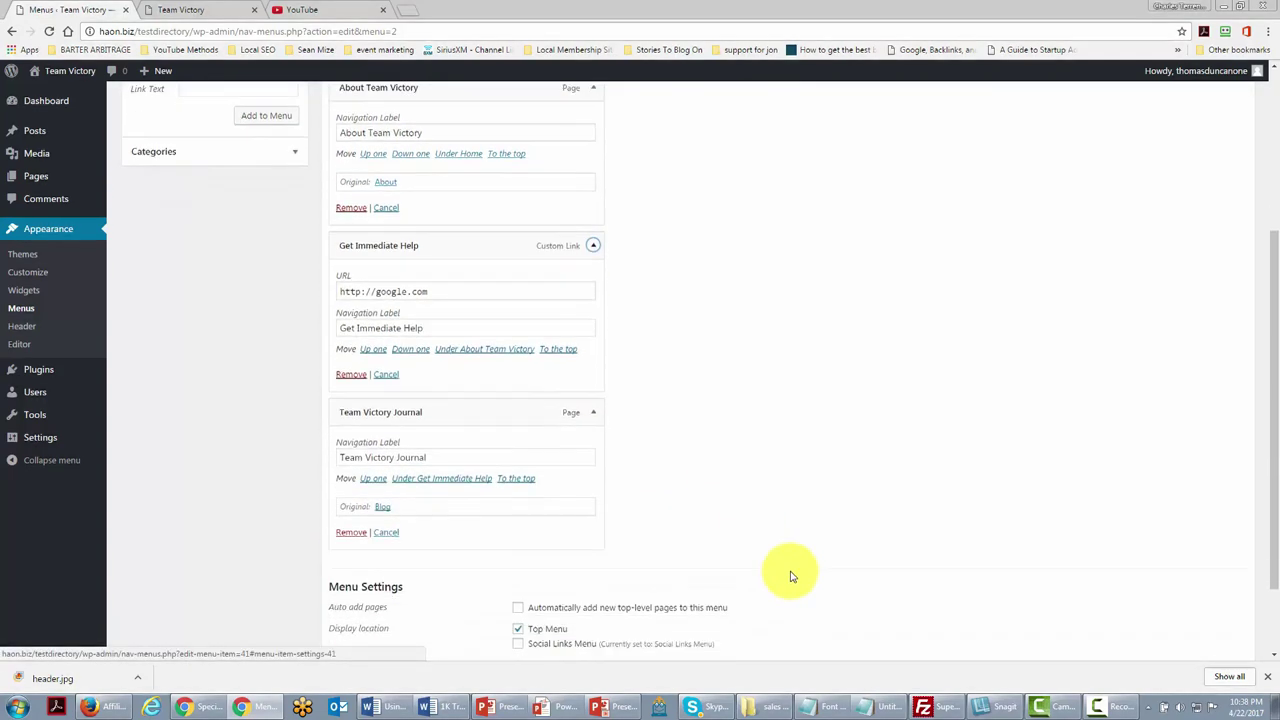
pyautogui.click(1207, 588)
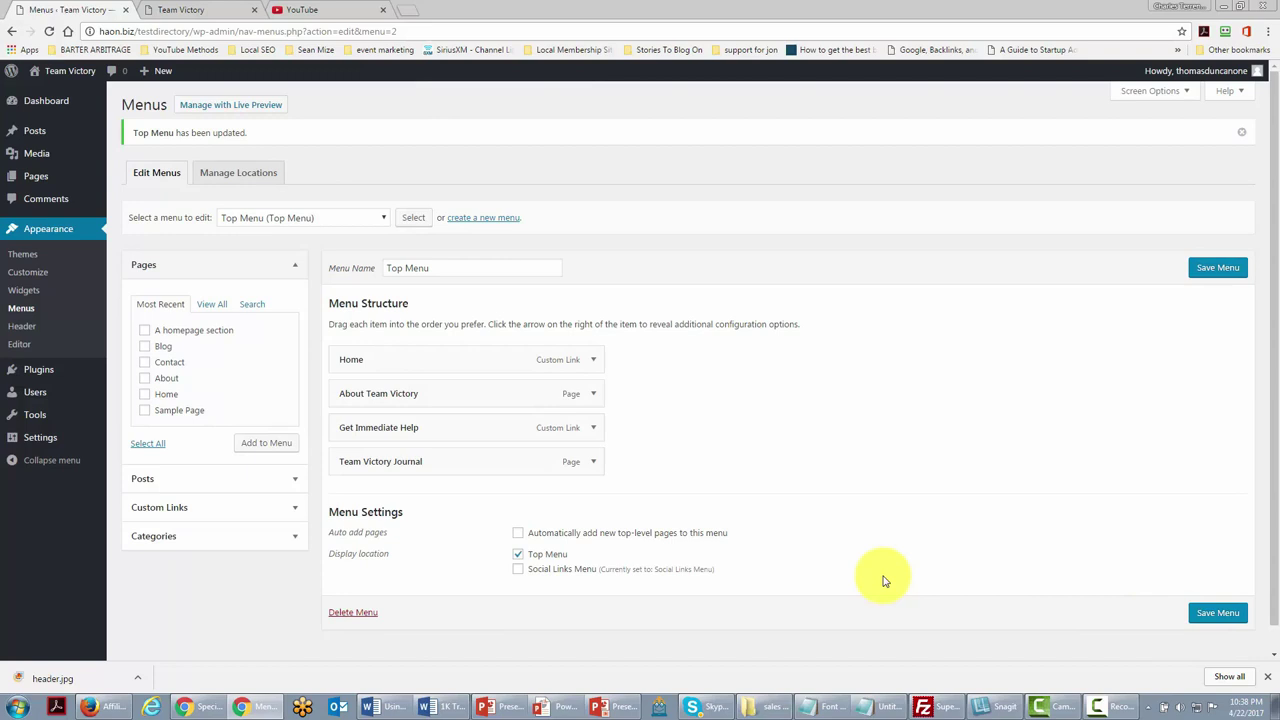
pyautogui.click(180, 9)
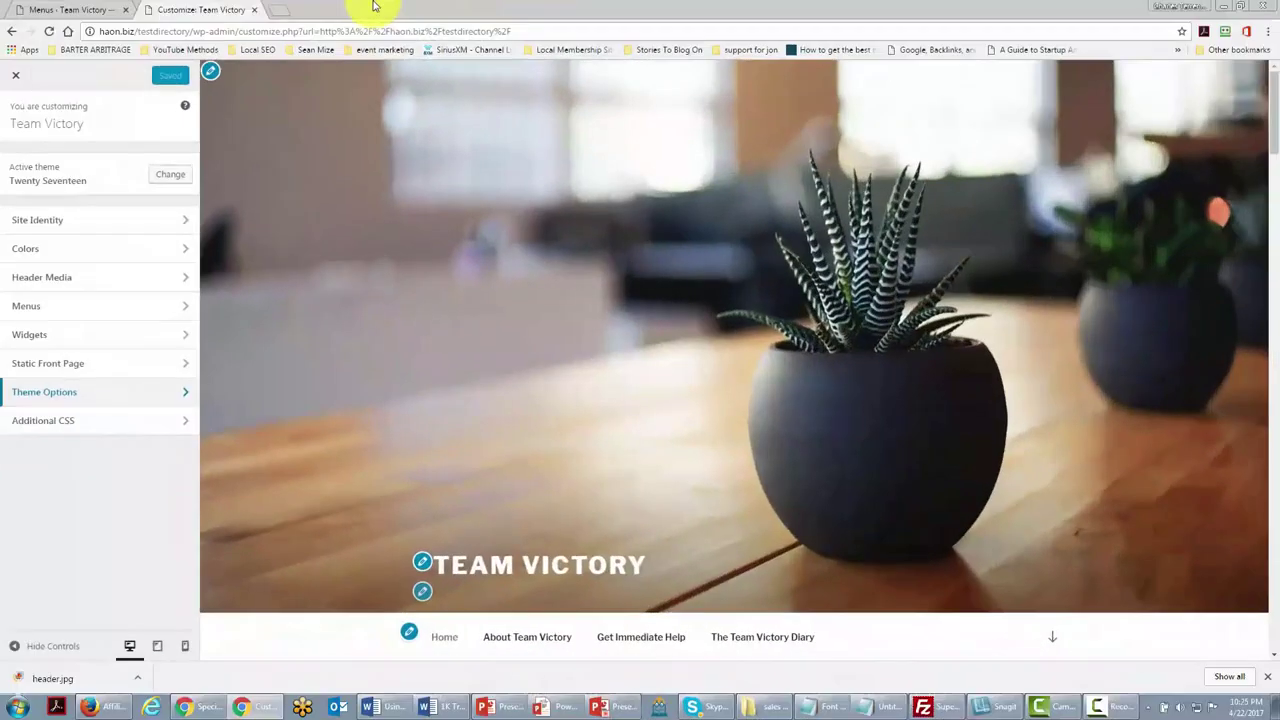
# Step: Open the Customizer's Header Media section to see the header video options
pyautogui.click(184, 281)
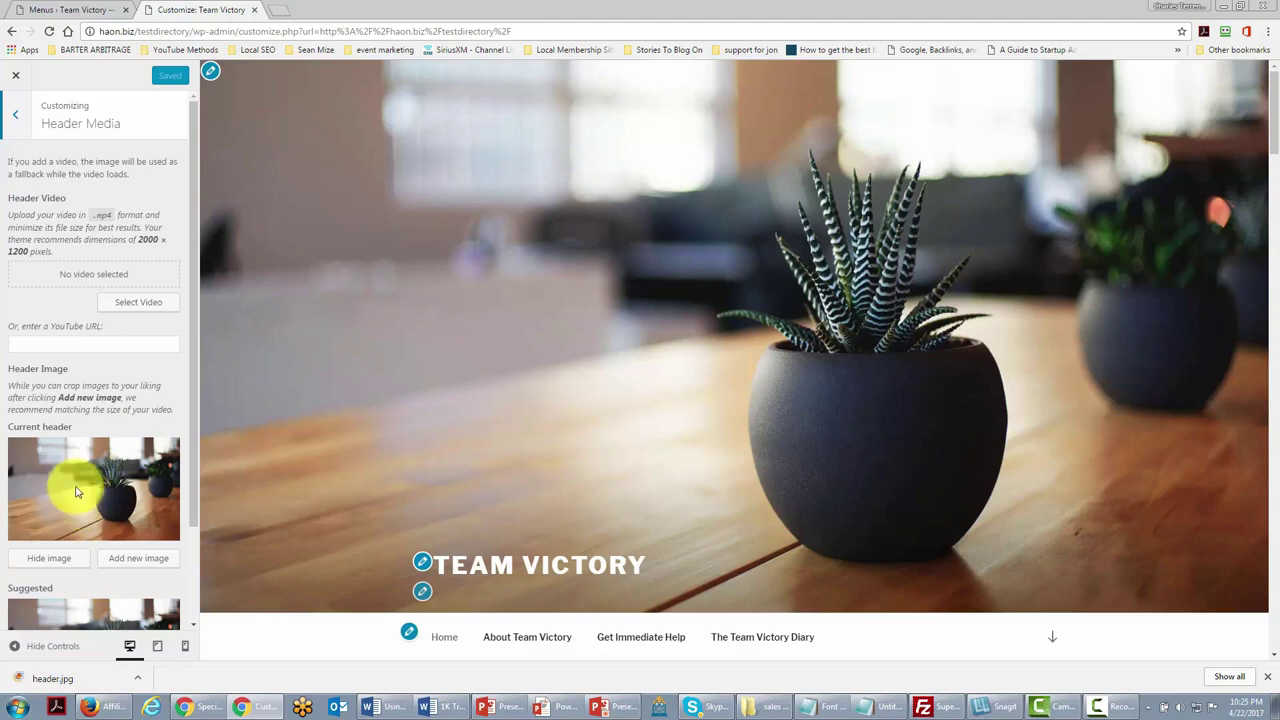
pyautogui.scroll(-2, 91, 491)
pyautogui.scroll(2, 91, 491)
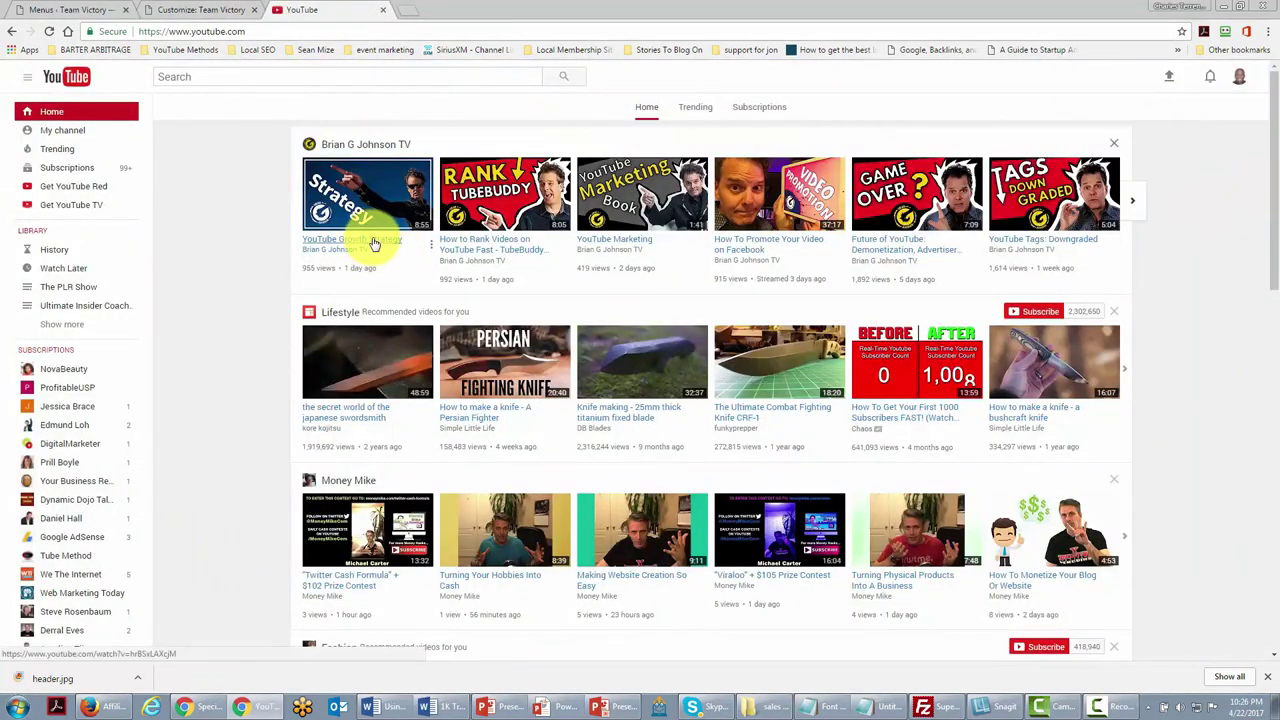
# Step: Copy the link address of the first YouTube home-page video and return to Header Media
pyautogui.rightClick(373, 243)
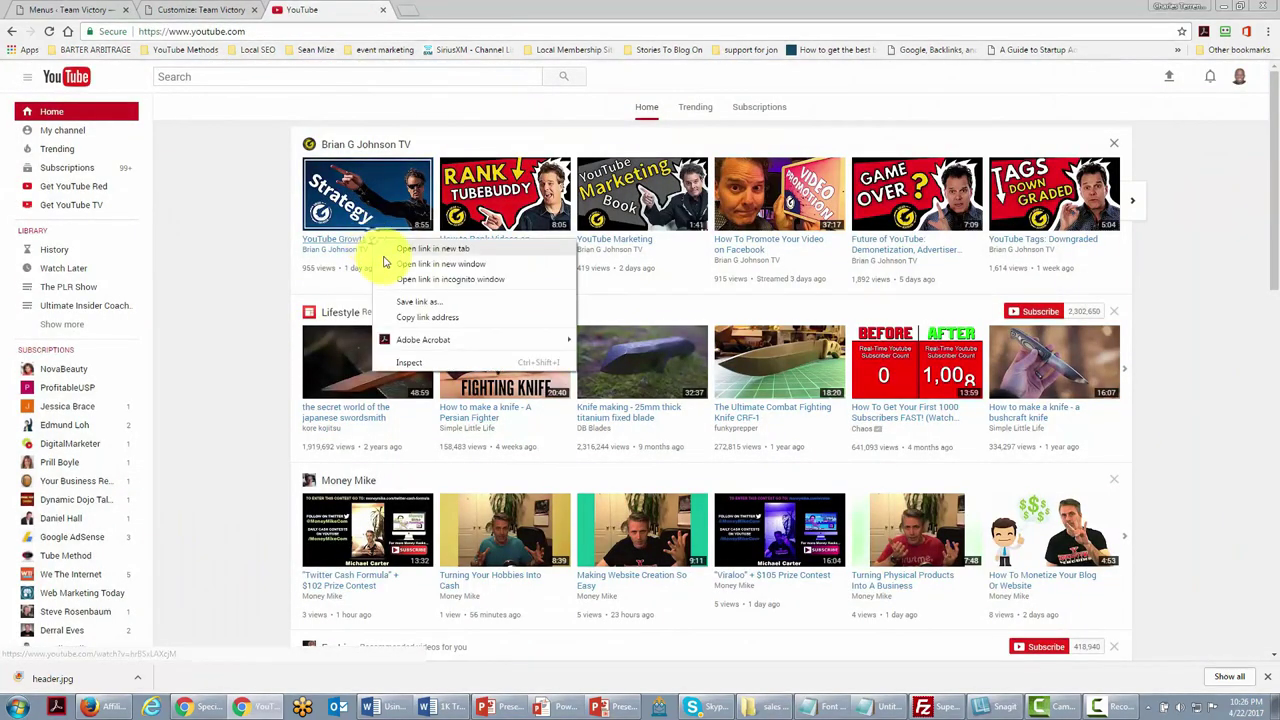
pyautogui.click(413, 319)
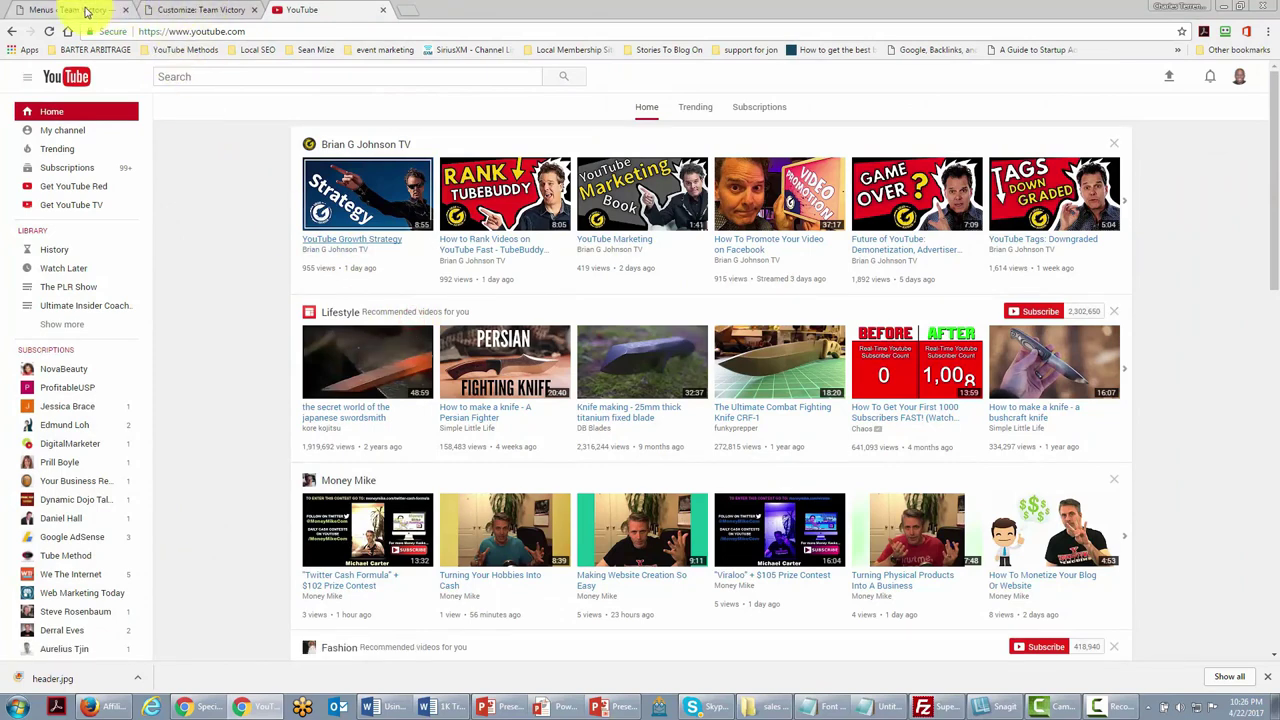
pyautogui.click(86, 11)
pyautogui.click(156, 11)
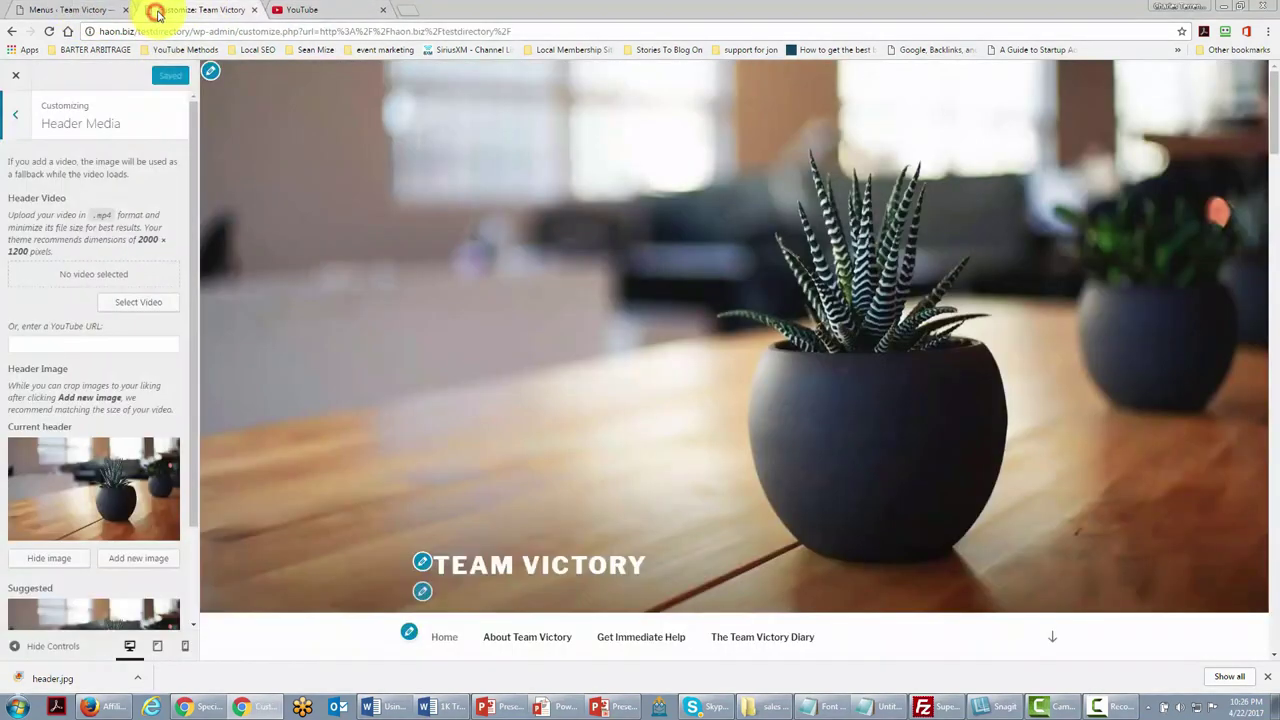
# Step: Paste the video link into the YouTube URL field and publish it as the header video
pyautogui.click(45, 344)
pyautogui.rightClick(45, 347)
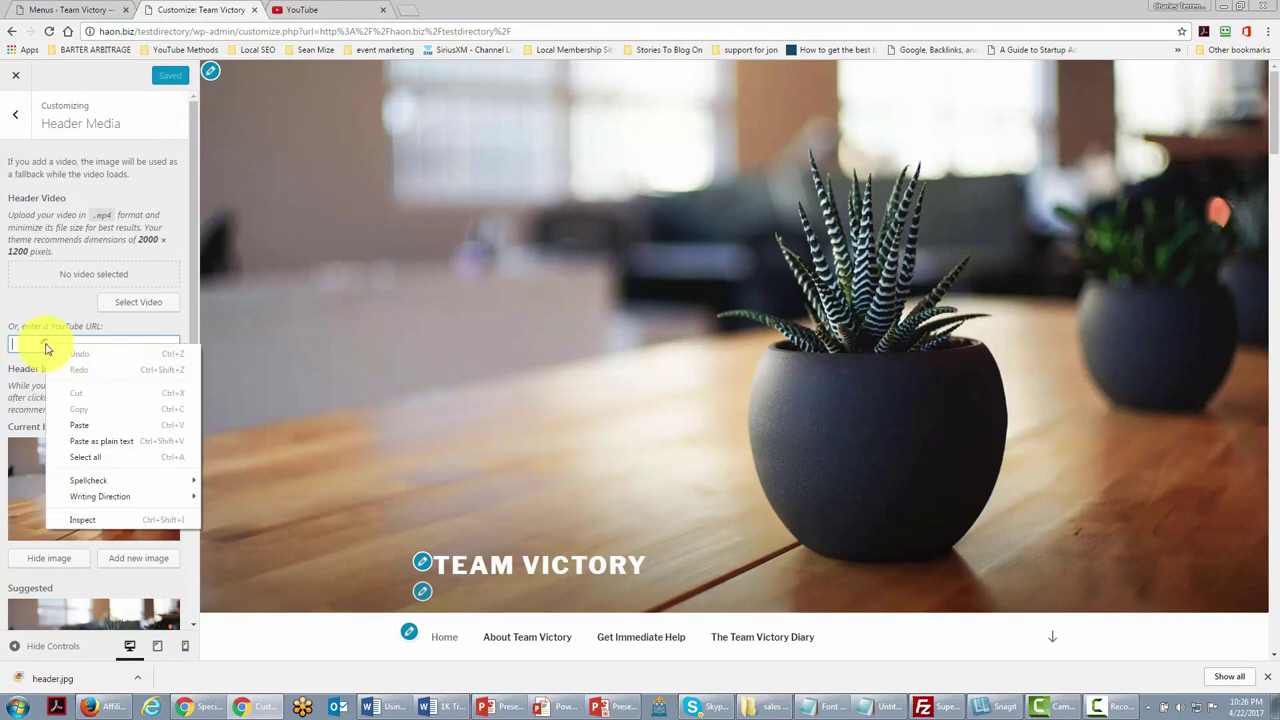
pyautogui.click(80, 424)
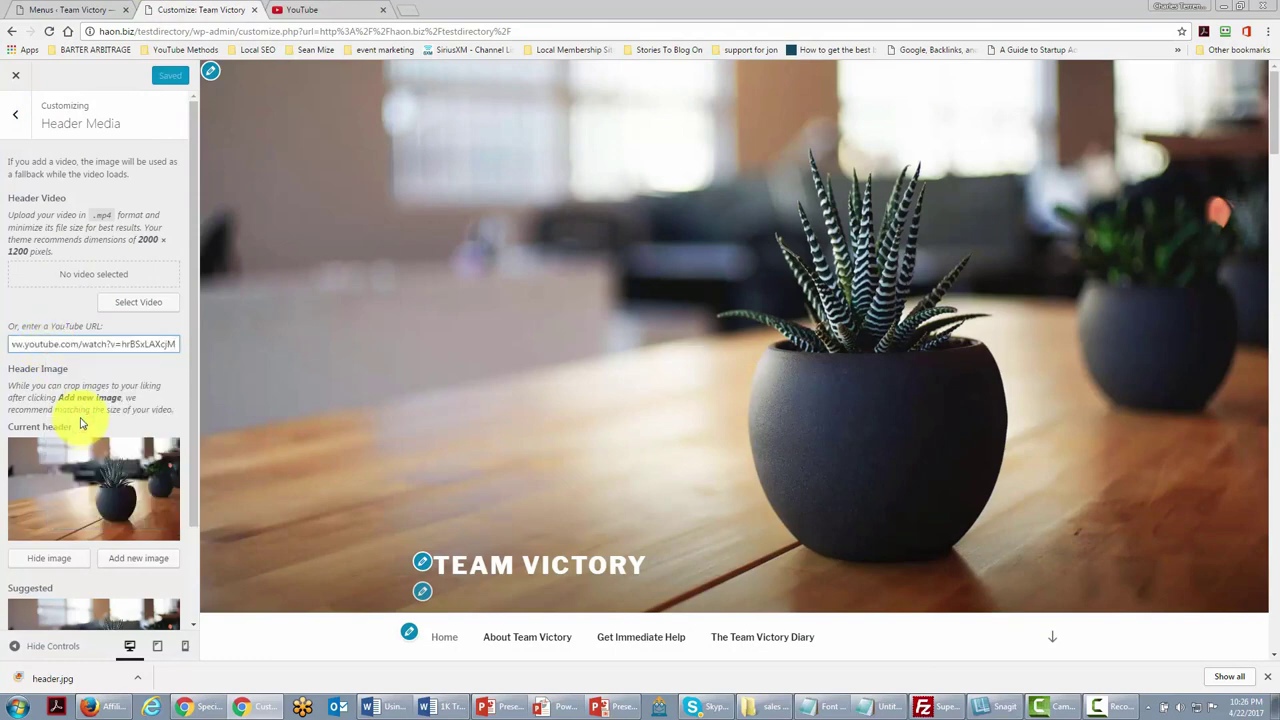
pyautogui.click(152, 374)
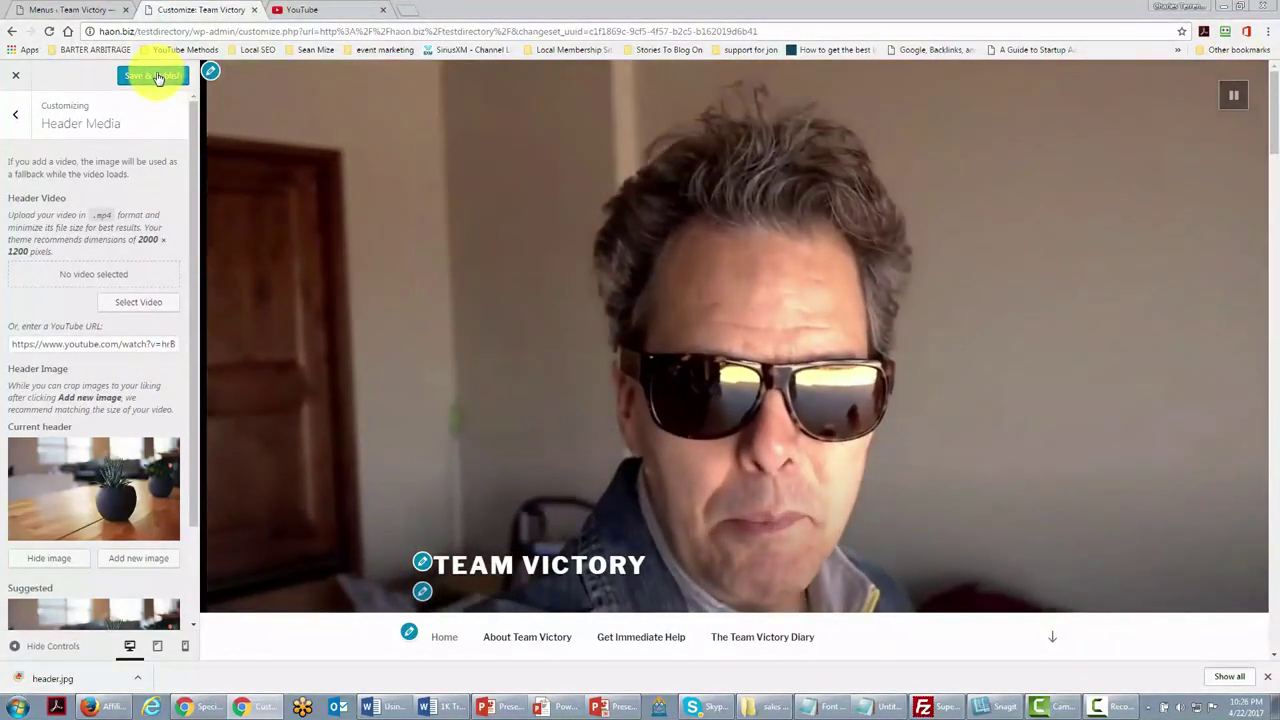
pyautogui.click(157, 77)
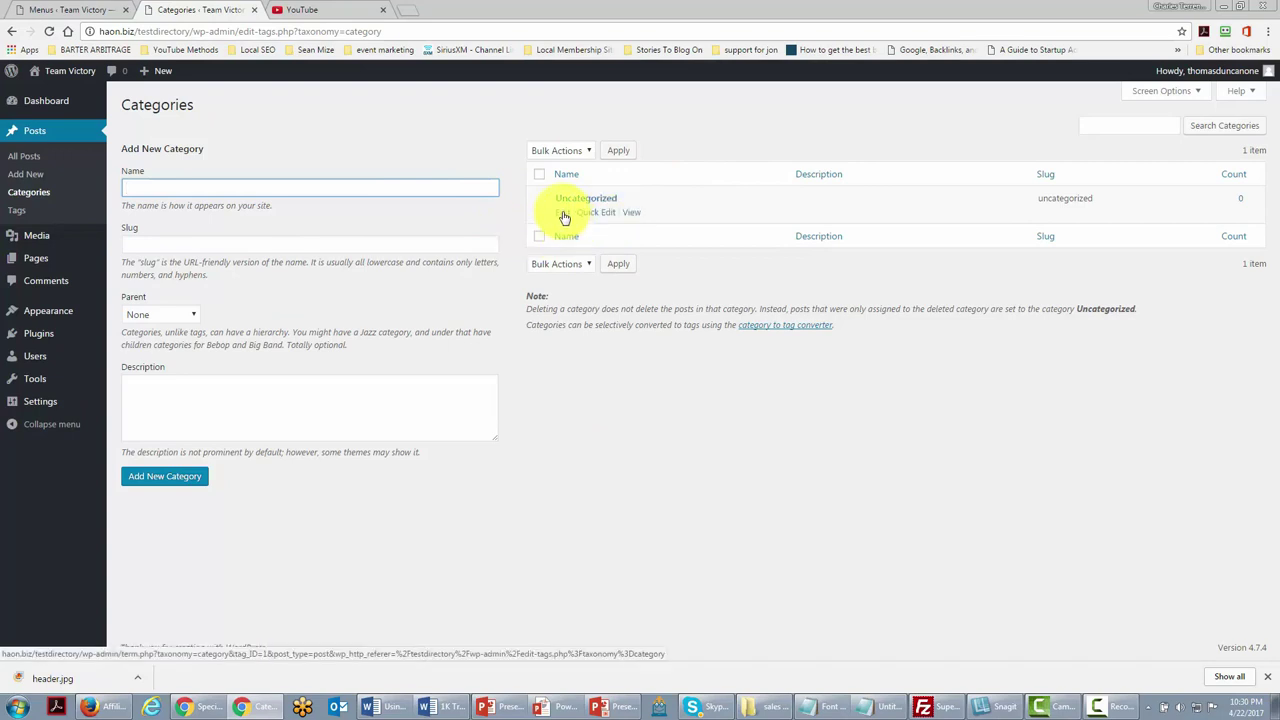
# Step: Change Uncategorized's name to Team Victory and slug to victory, update, and return to Categories
pyautogui.click(562, 212)
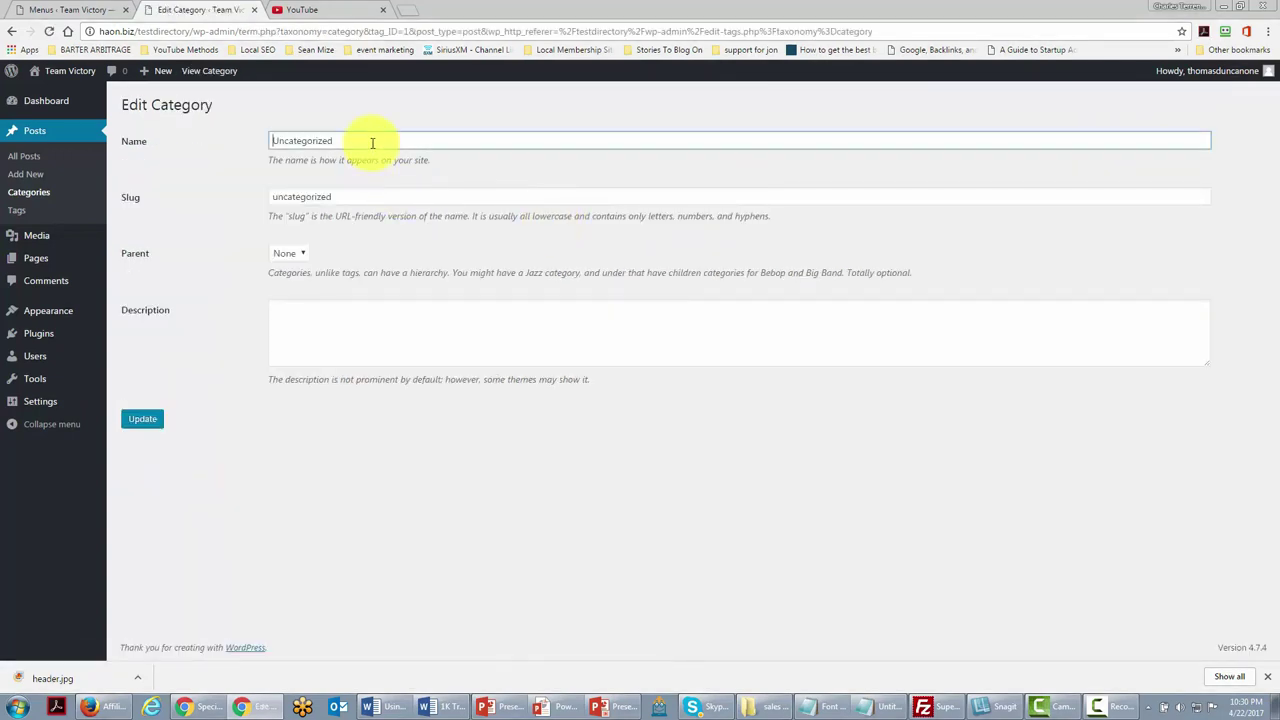
pyautogui.moveTo(369, 140); pyautogui.dragTo(249, 135)
pyautogui.moveTo(374, 196); pyautogui.dragTo(237, 196)
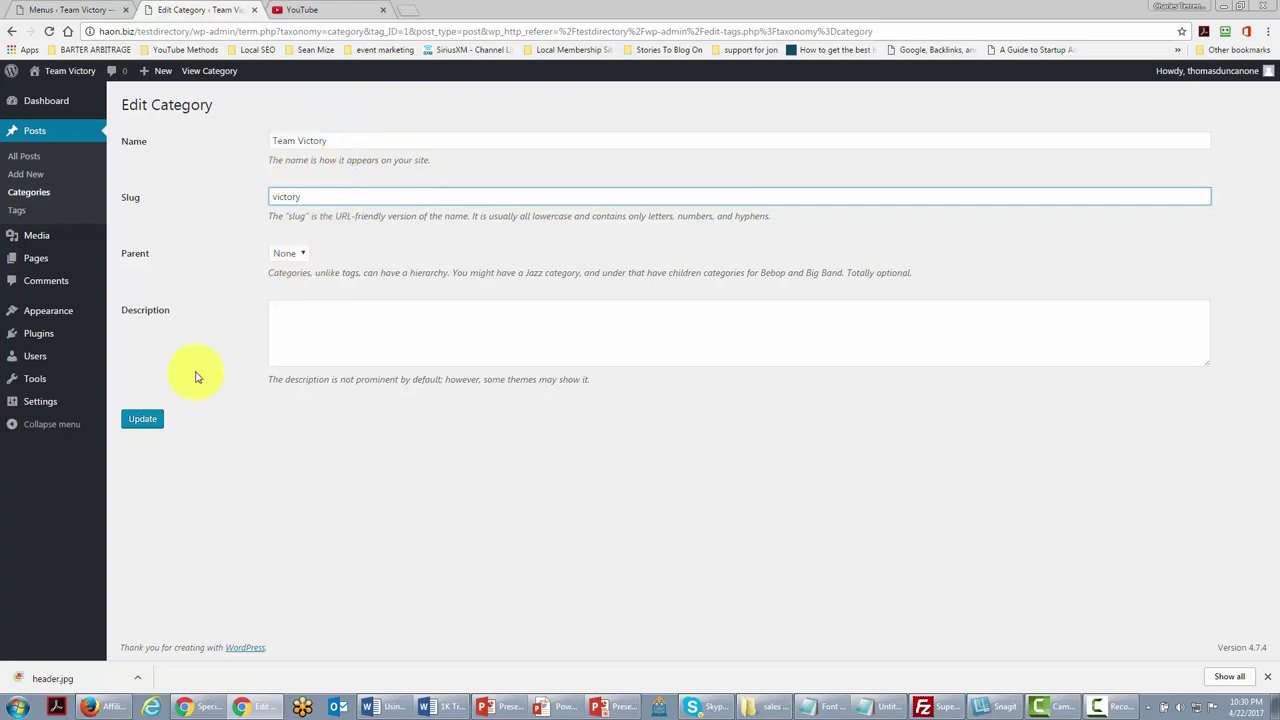
pyautogui.click(143, 420)
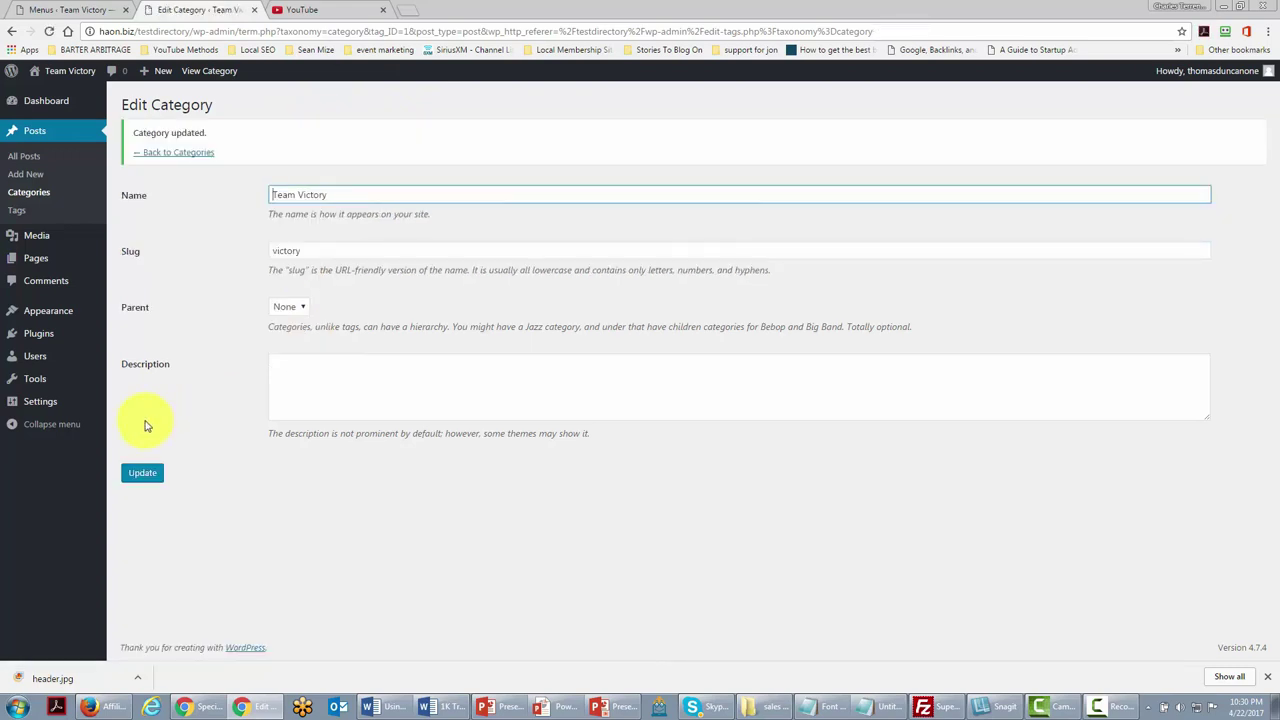
pyautogui.click(167, 153)
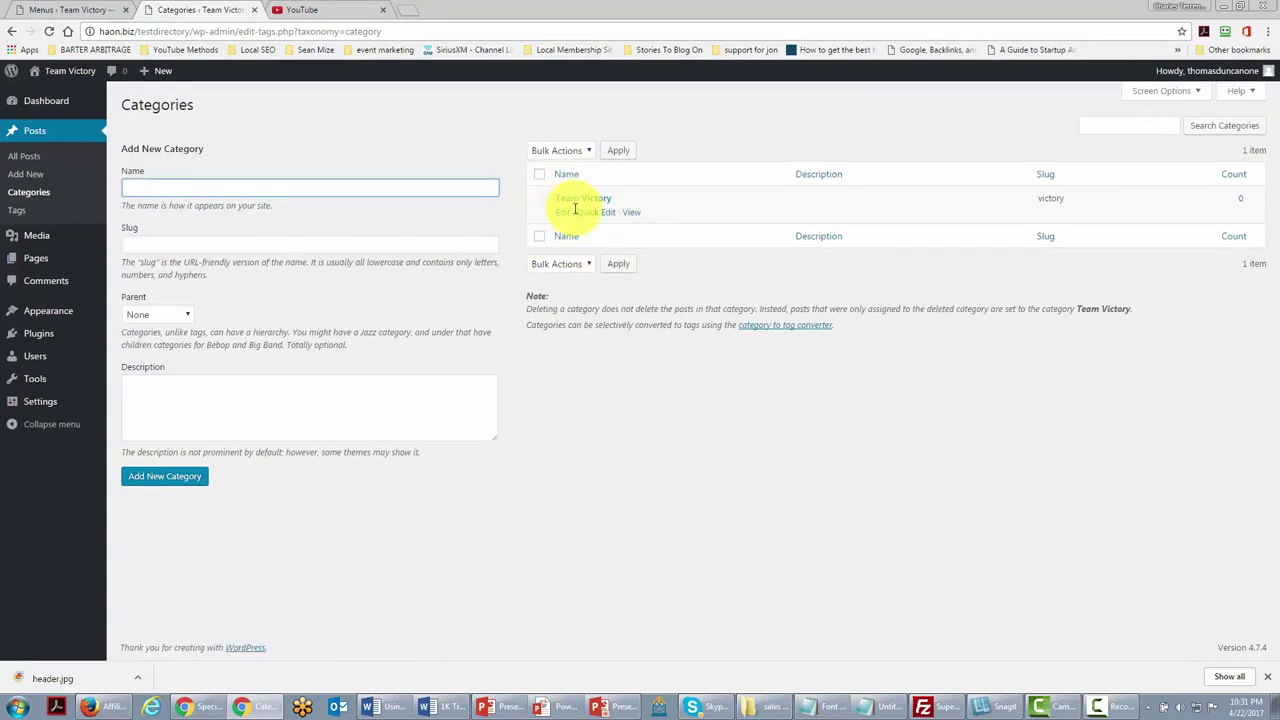
# Step: Open Settings > Writing from the admin sidebar
pyautogui.moveTo(42, 403)
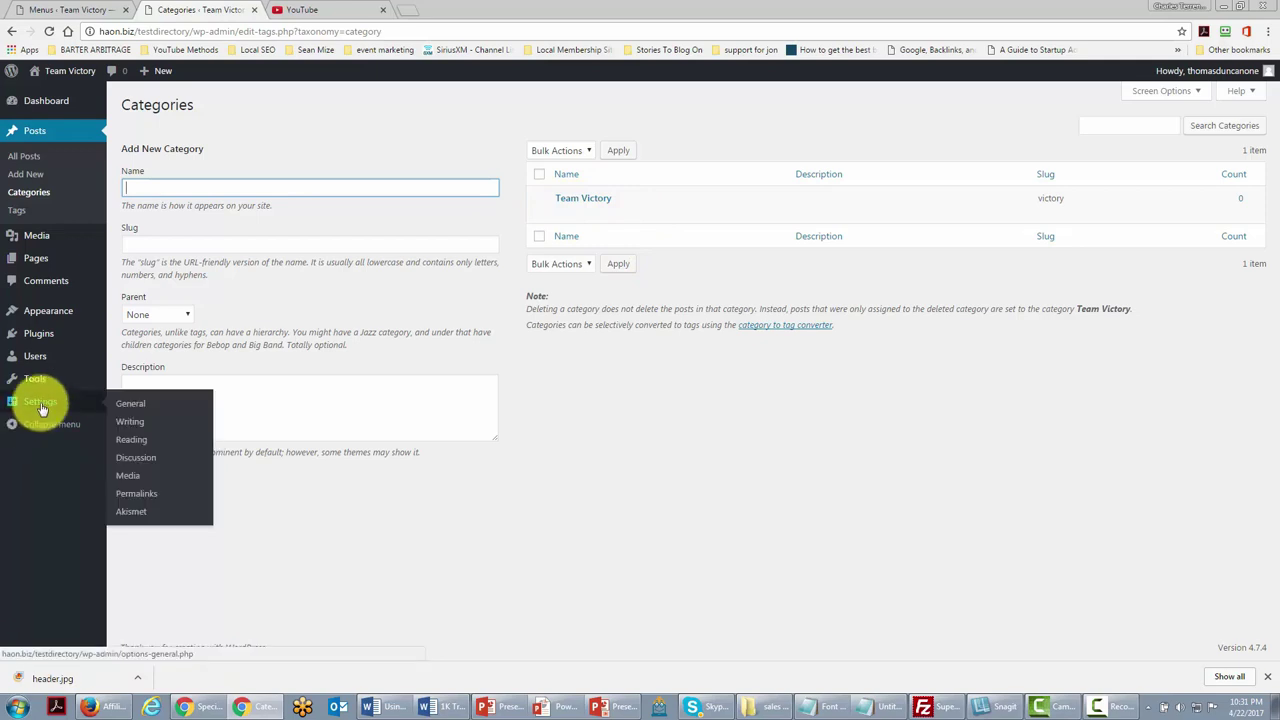
pyautogui.click(134, 428)
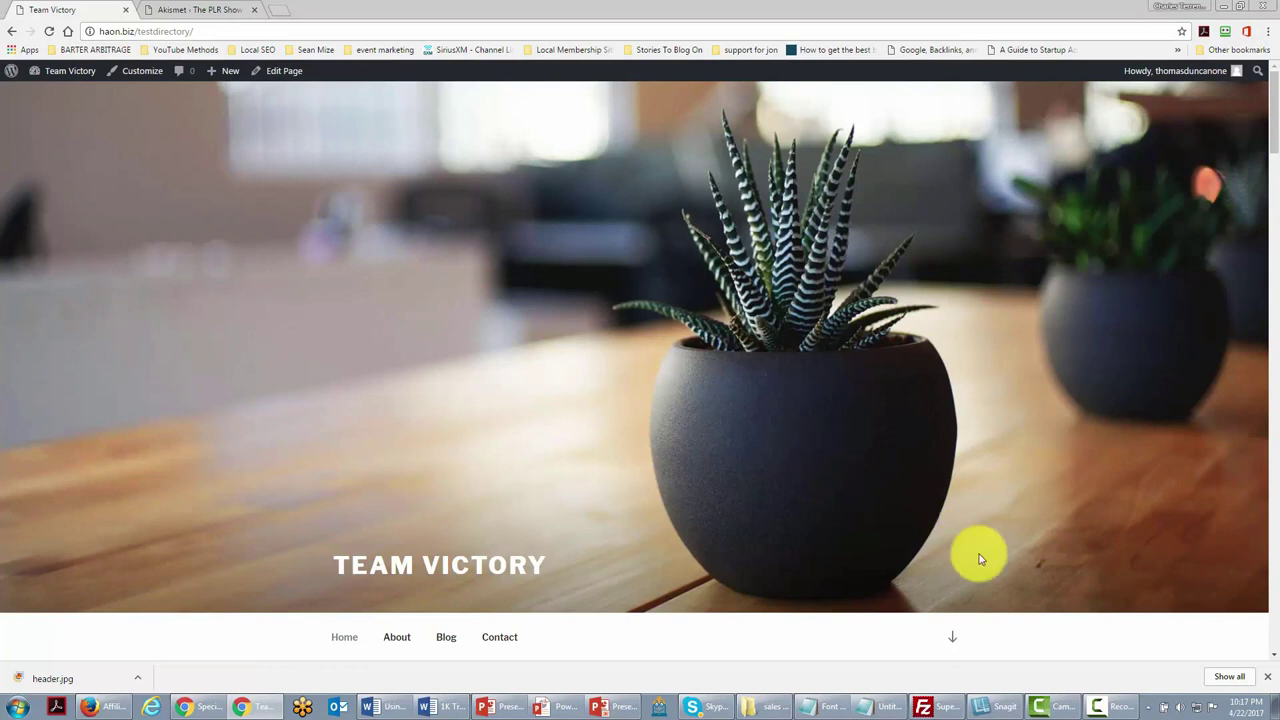
# Step: Open Appearance > Menus to show the Top Menu with Home, About, Blog and Contact
pyautogui.moveTo(55, 71)
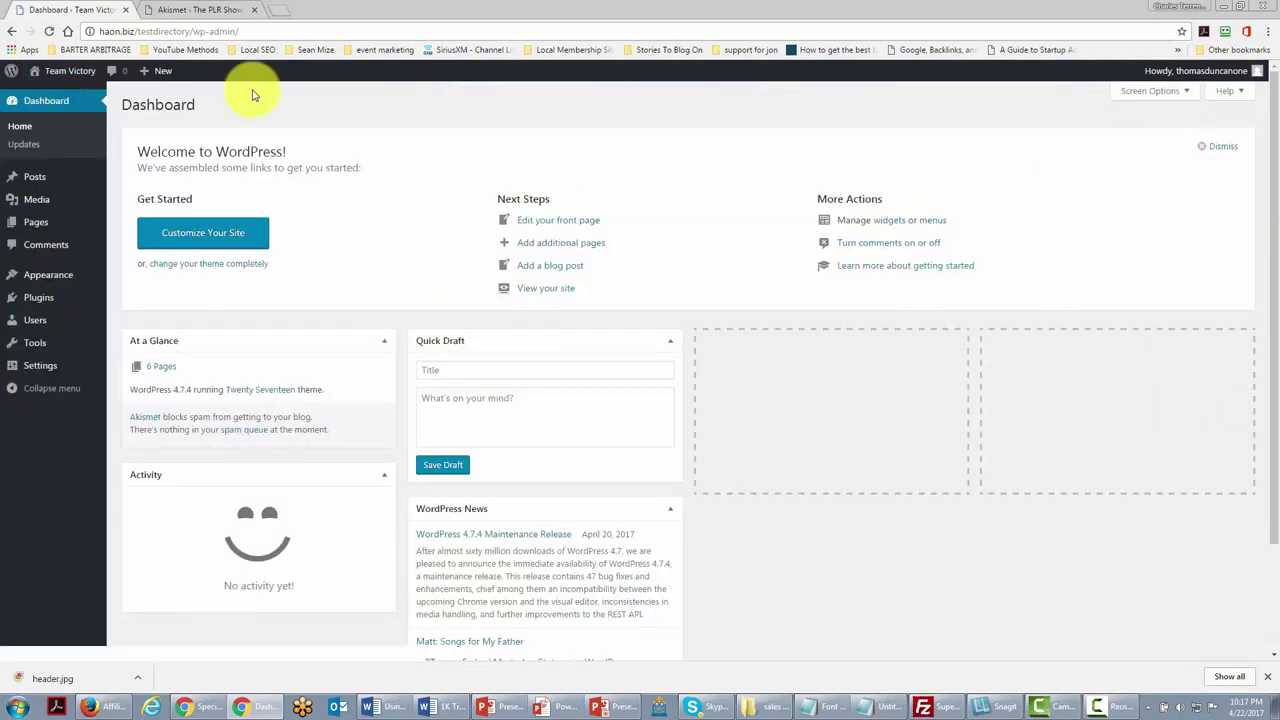
pyautogui.moveTo(50, 285)
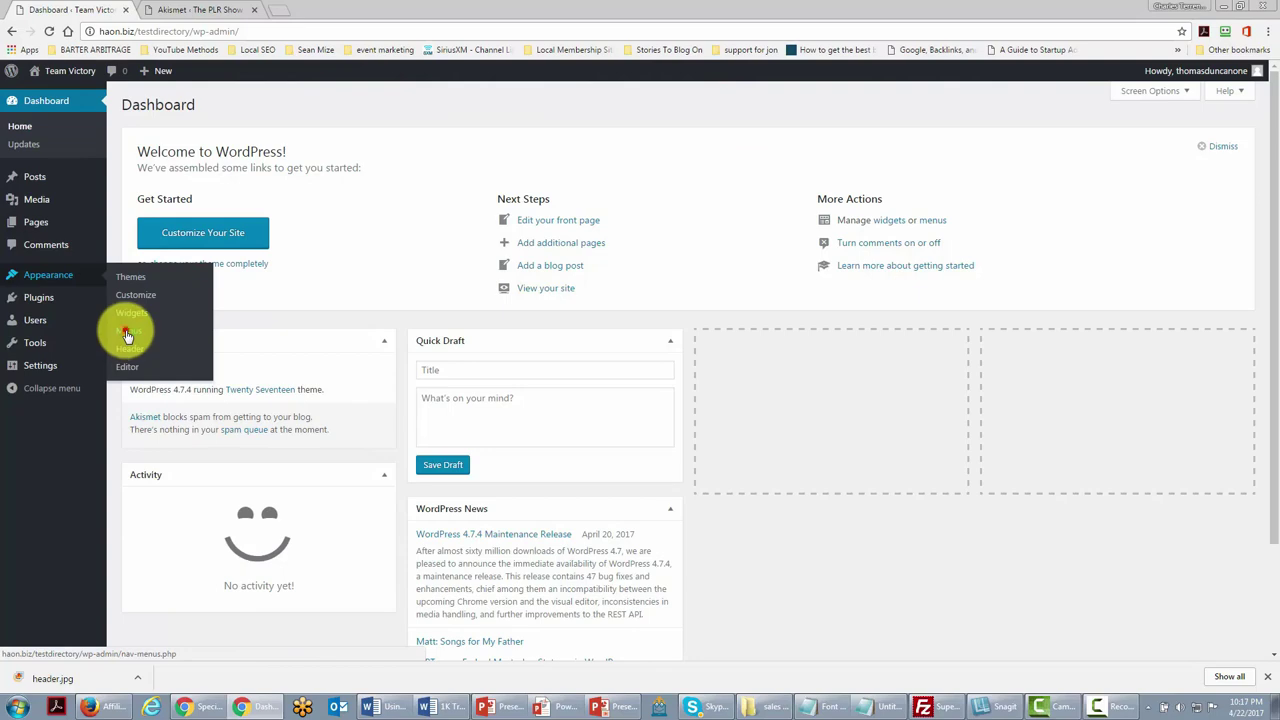
pyautogui.click(127, 337)
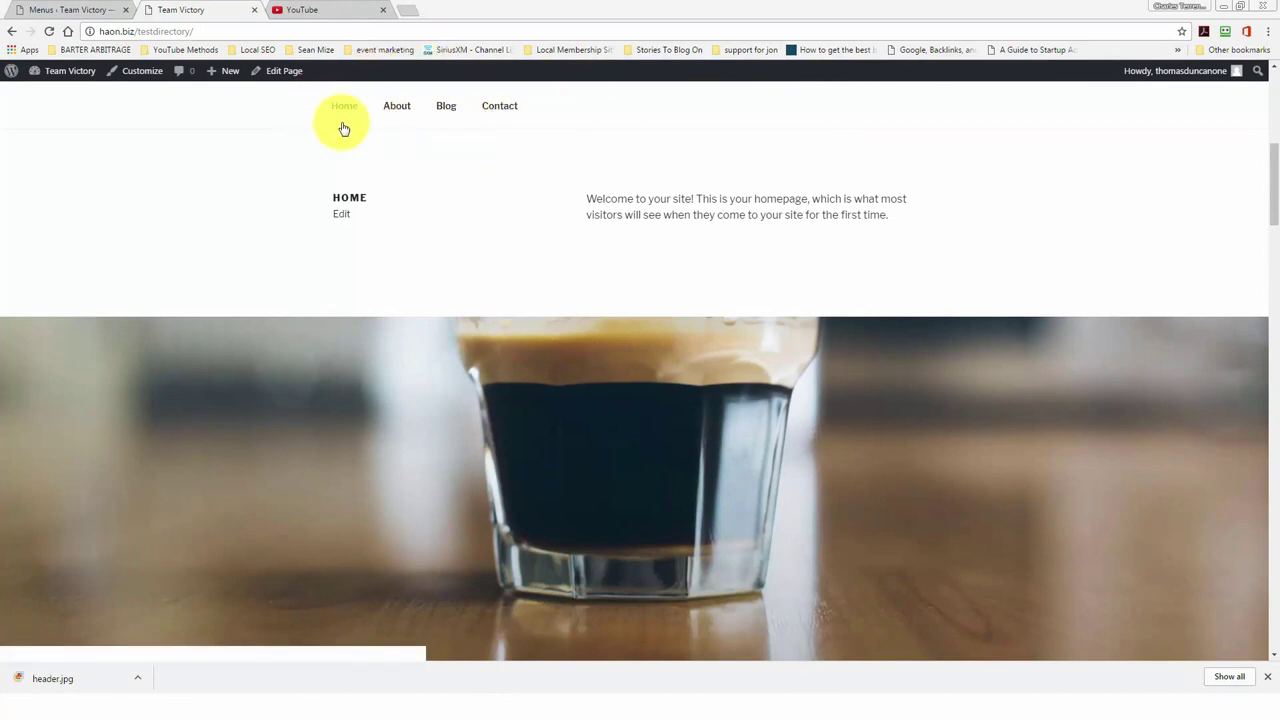
pyautogui.hotkey('ctrl', 'shift', 'Tab')
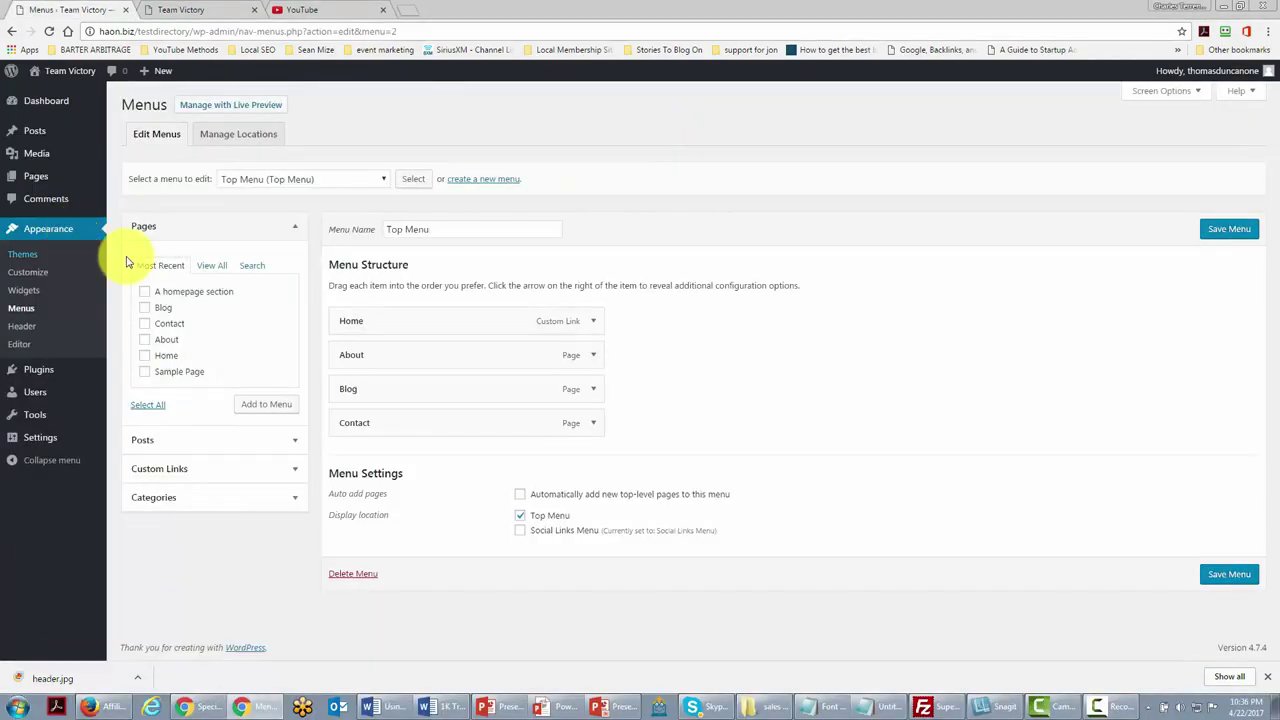
# Step: Relabel the About menu item as About Team Victory
pyautogui.click(595, 358)
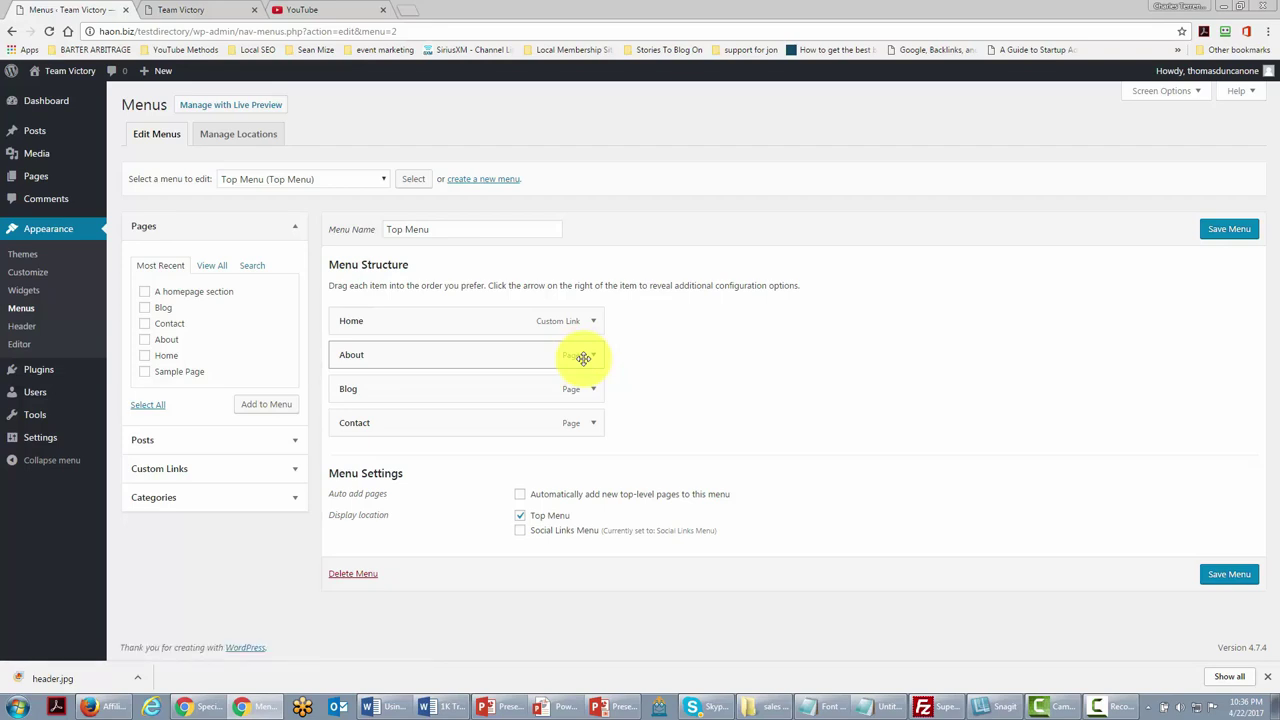
pyautogui.click(585, 357)
pyautogui.click(456, 394)
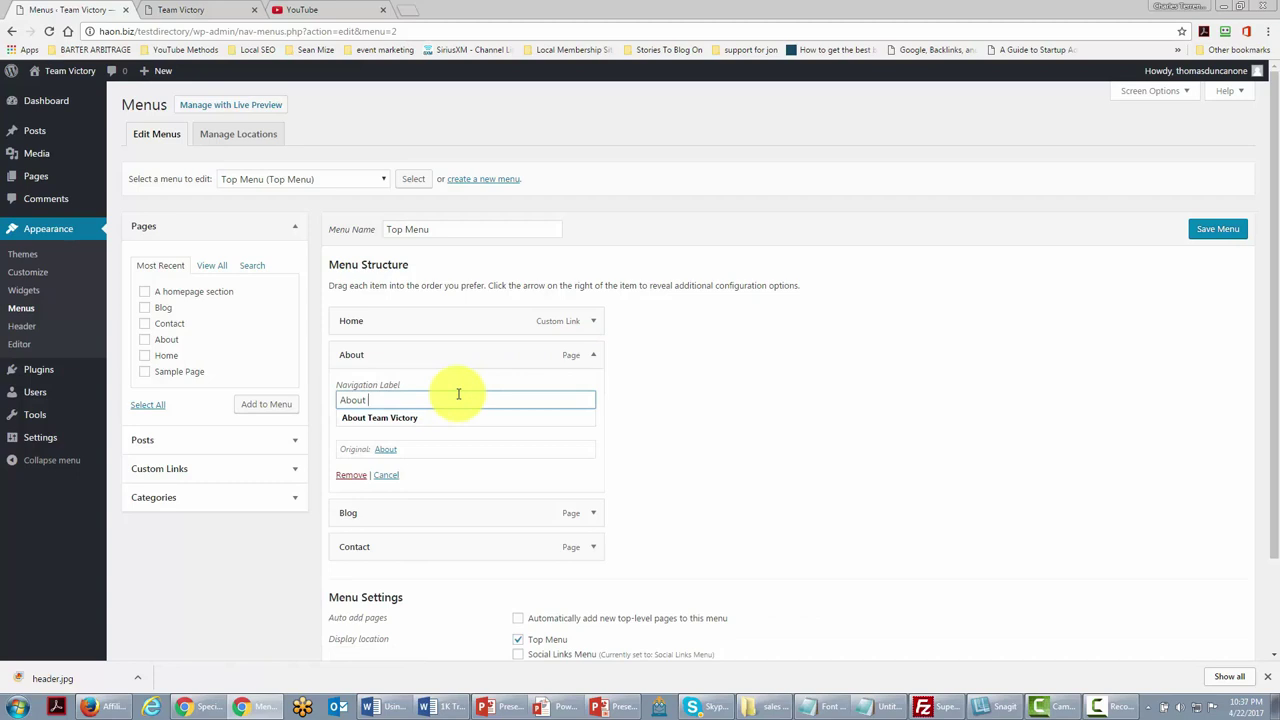
pyautogui.click(458, 418)
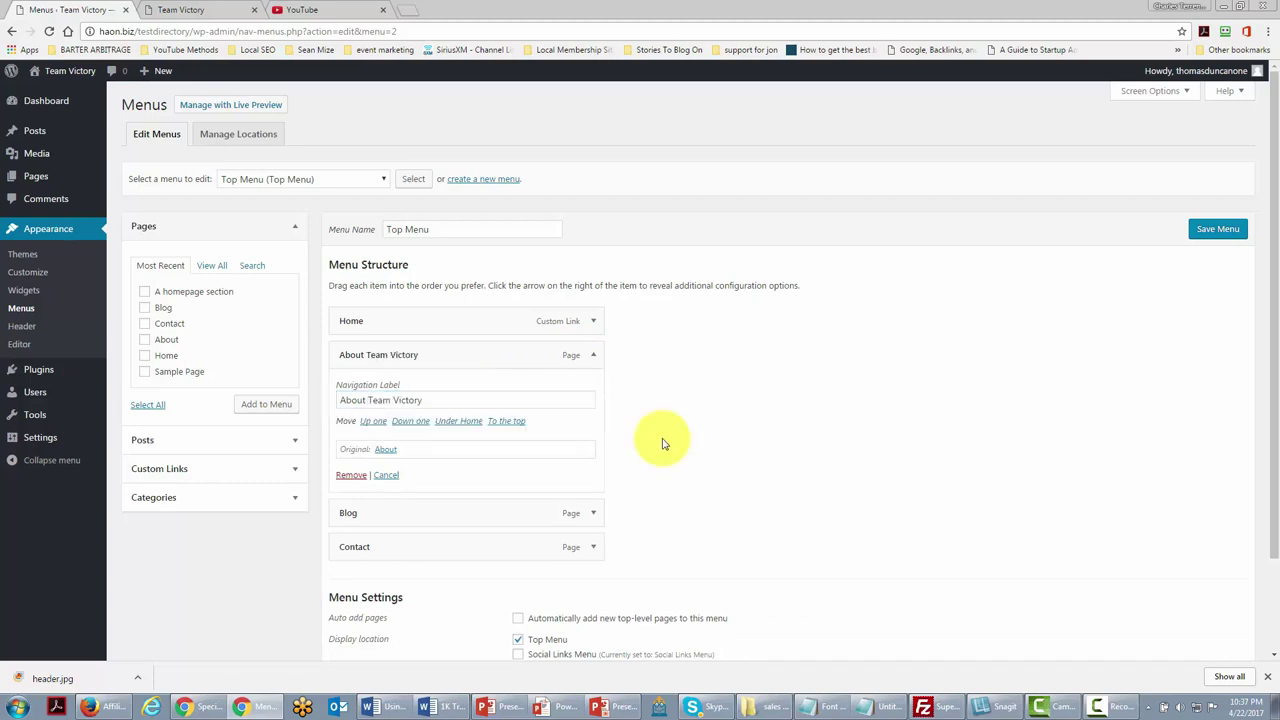
# Step: Relabel the Blog menu item as Team Victory Journal
pyautogui.click(593, 514)
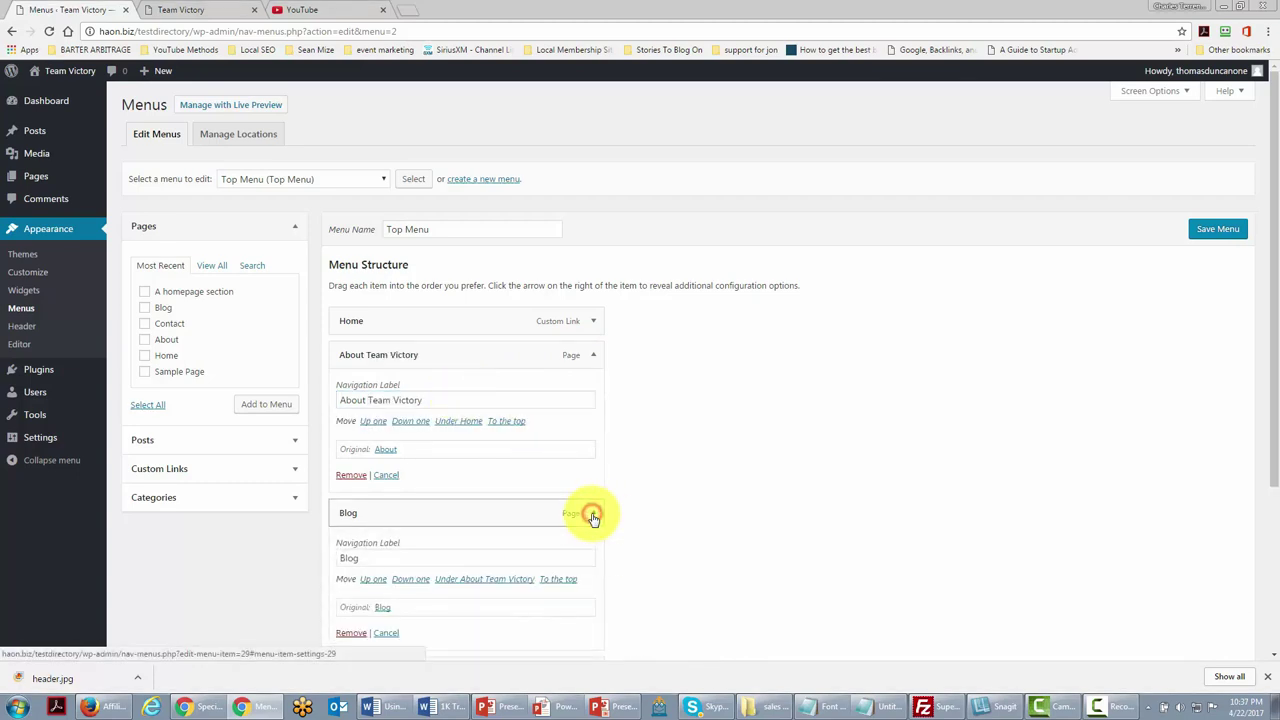
pyautogui.scroll(-1, 500, 505)
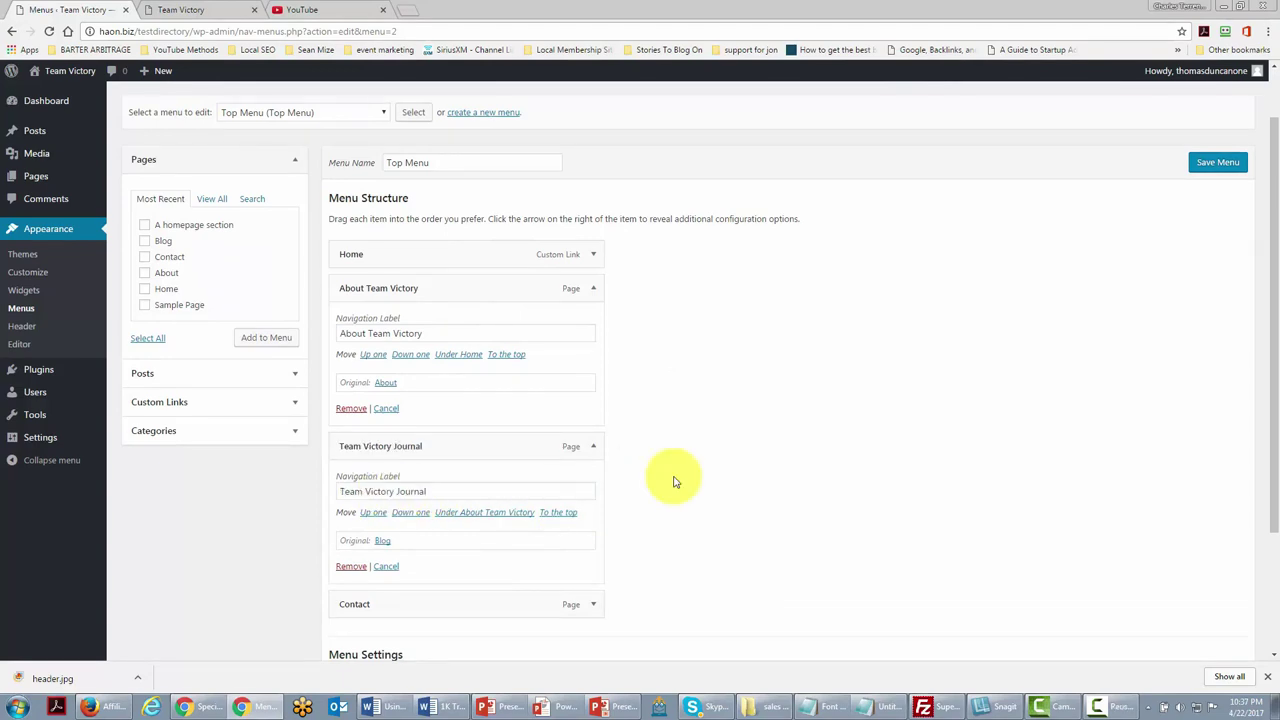
pyautogui.scroll(-2, 534, 486)
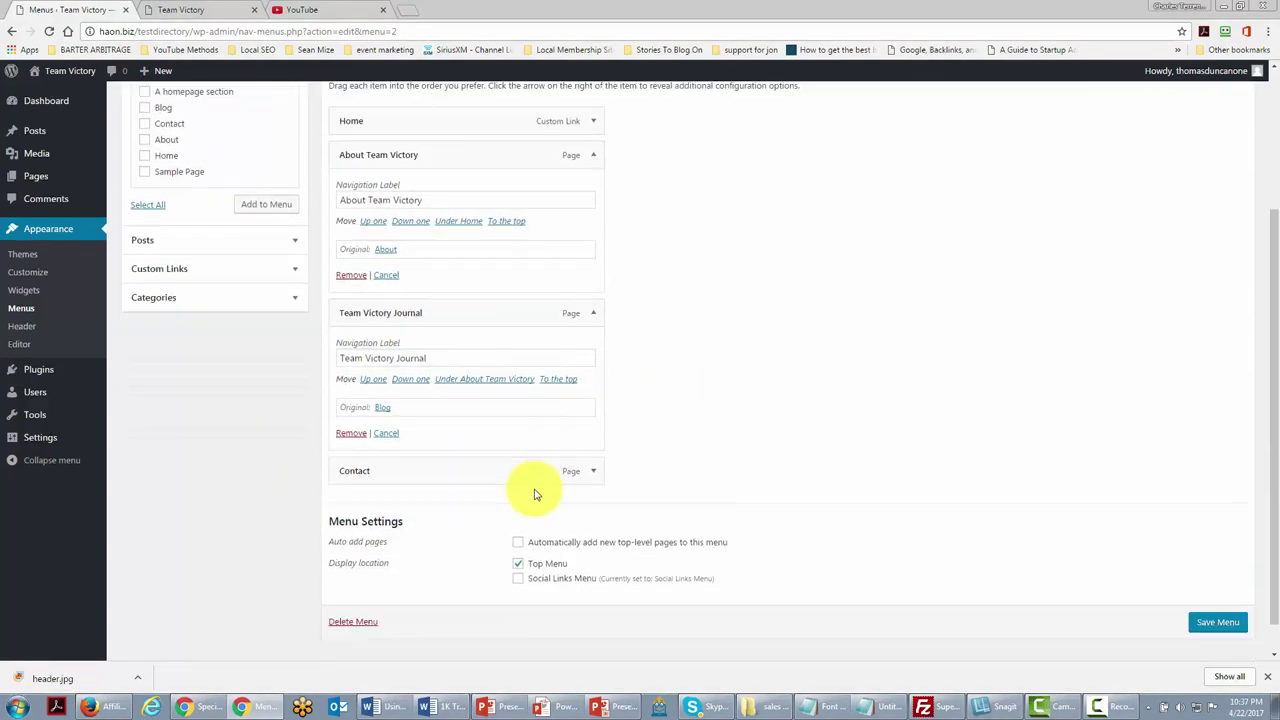
pyautogui.click(594, 473)
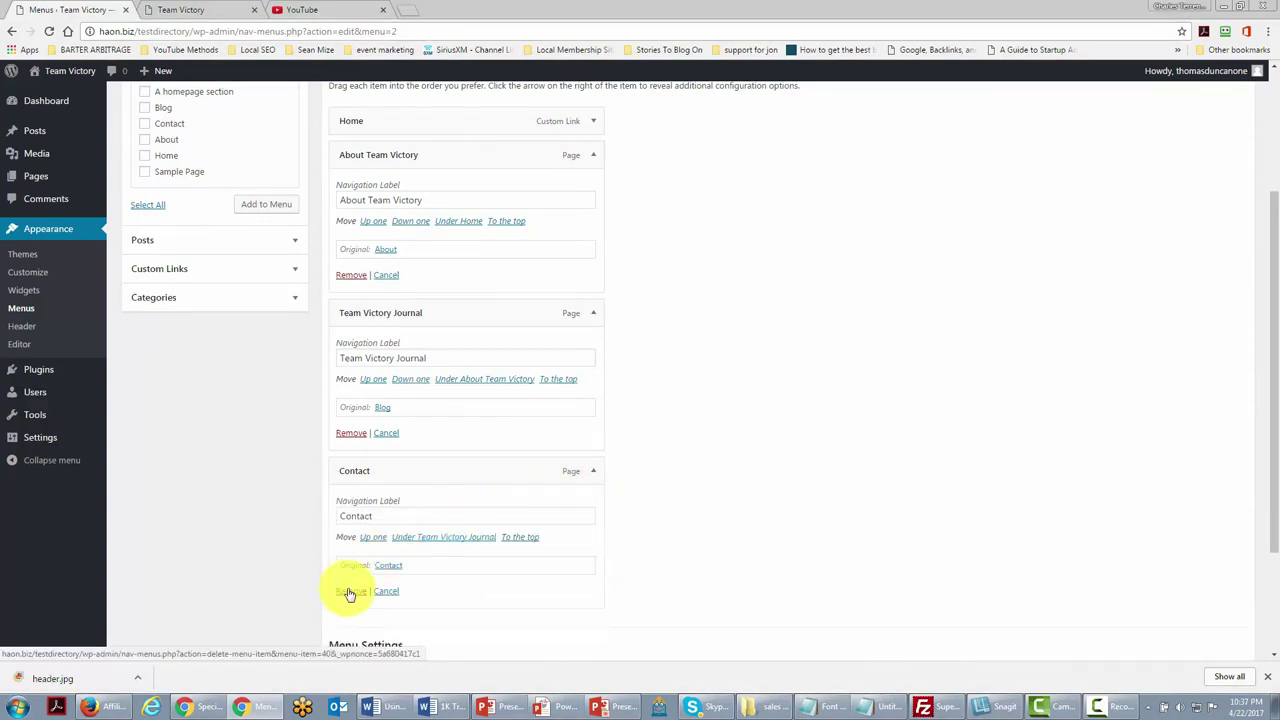
# Step: Remove the Contact item from the Top Menu
pyautogui.click(349, 591)
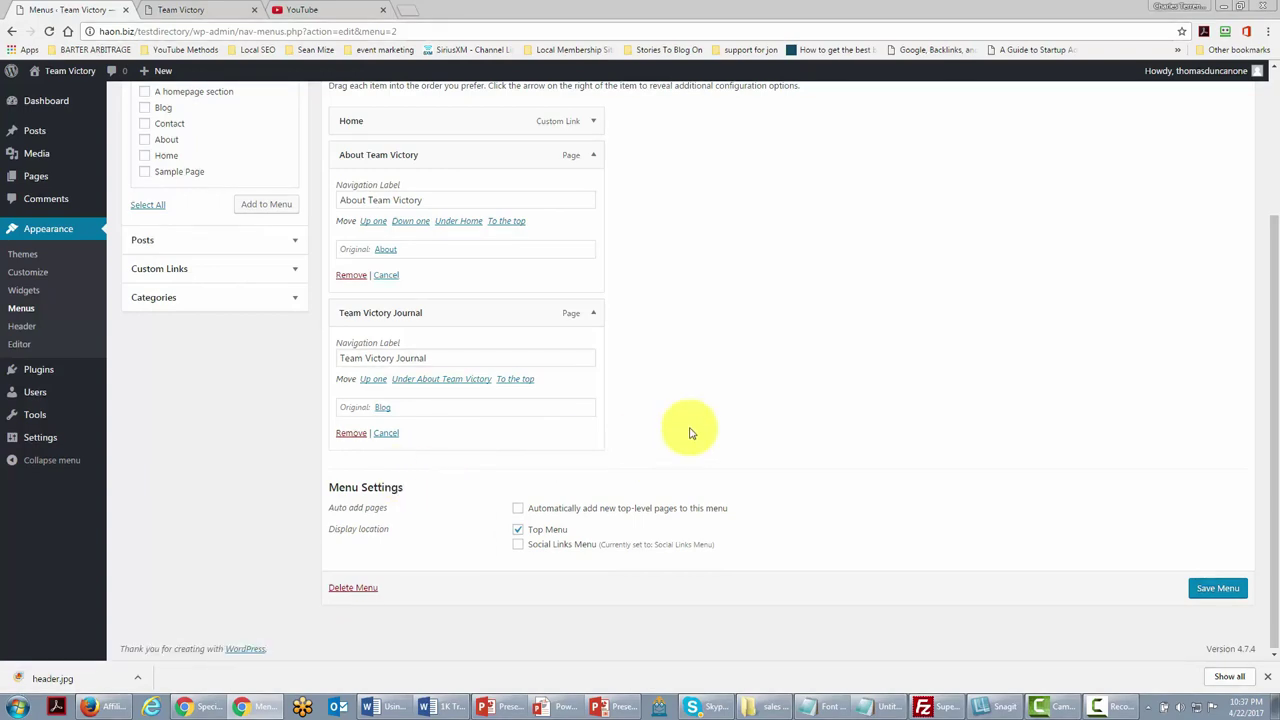
pyautogui.scroll(1, 687, 433)
pyautogui.scroll(-1, 680, 432)
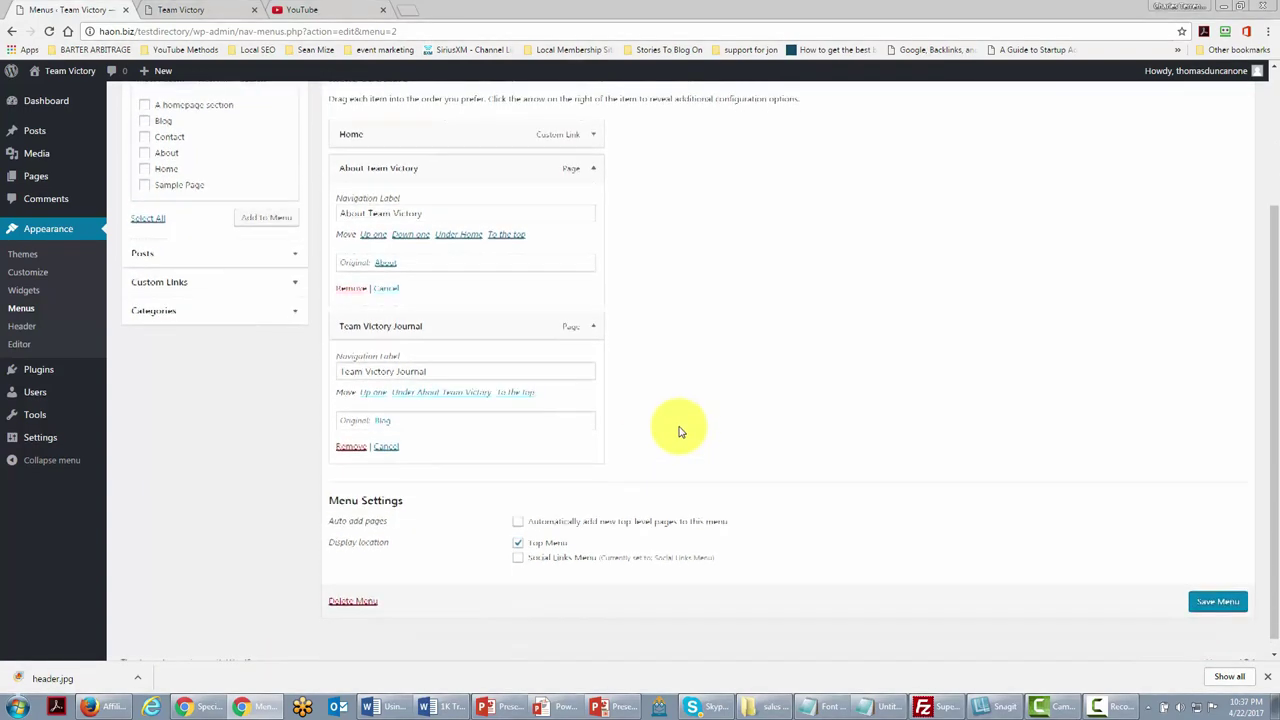
pyautogui.scroll(1, 679, 432)
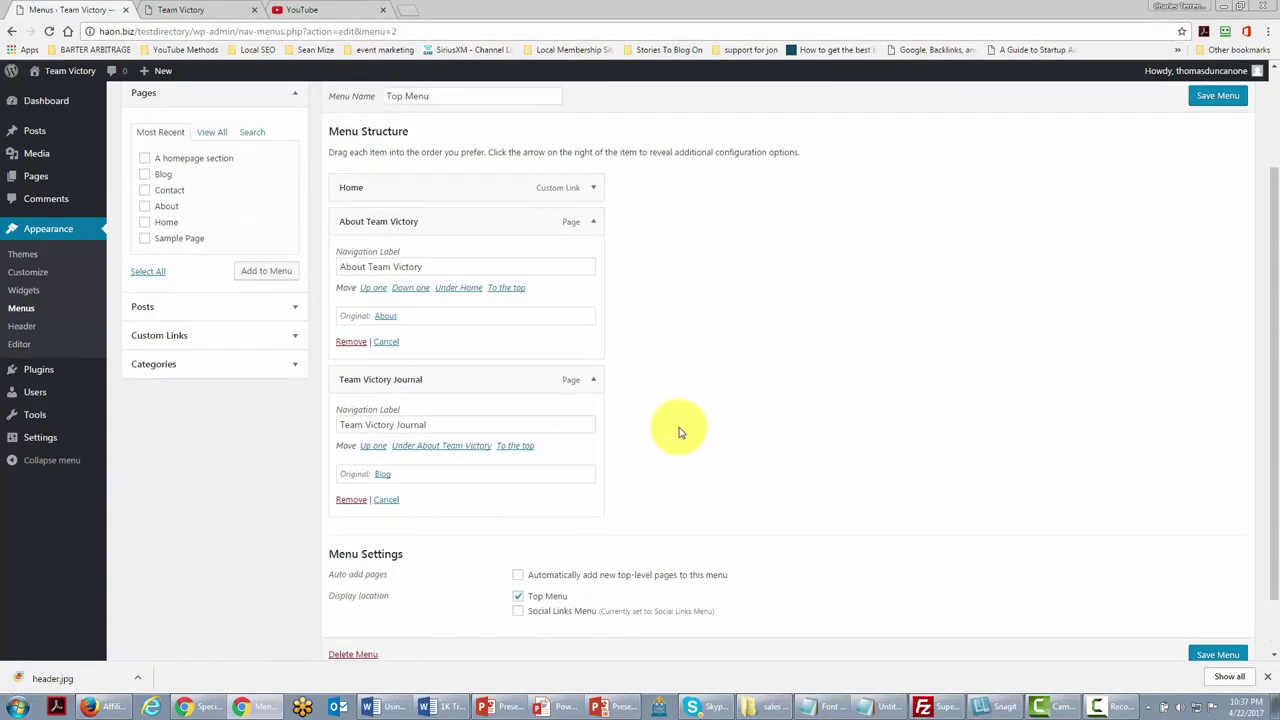
# Step: Add a Get Immediate Help custom link to google.com and move it above Team Victory Journal
pyautogui.click(288, 339)
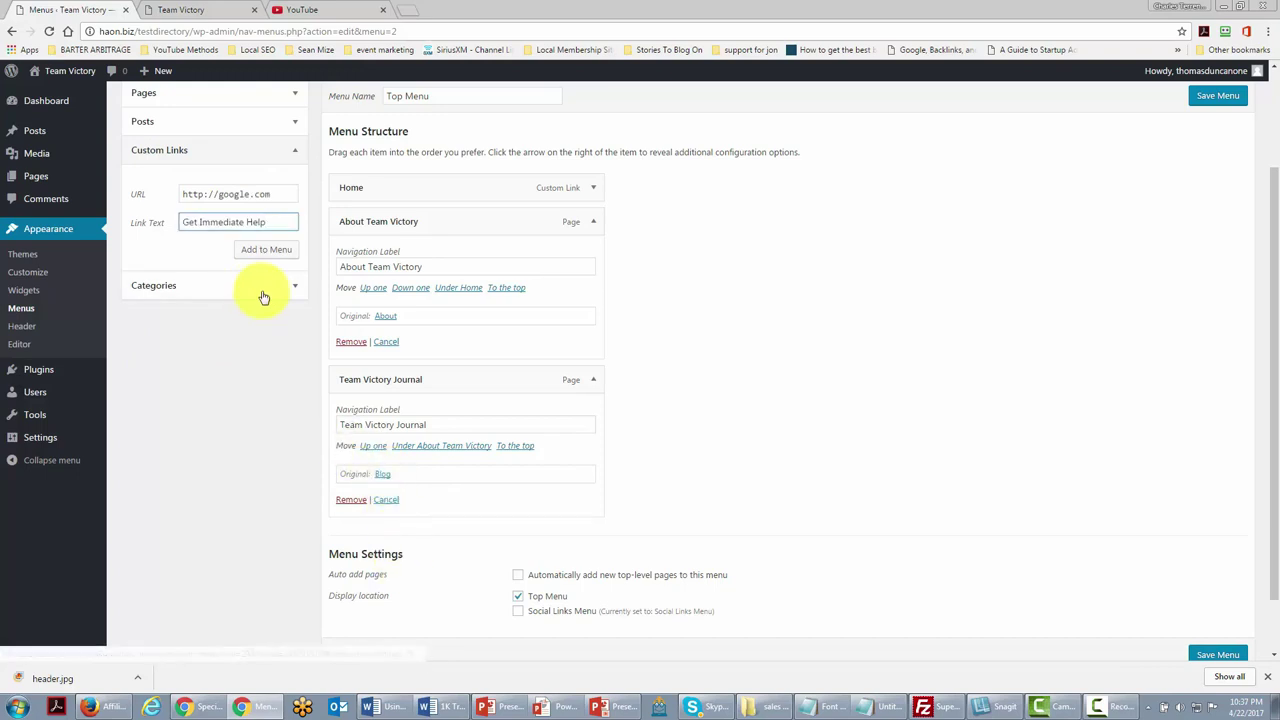
pyautogui.click(270, 254)
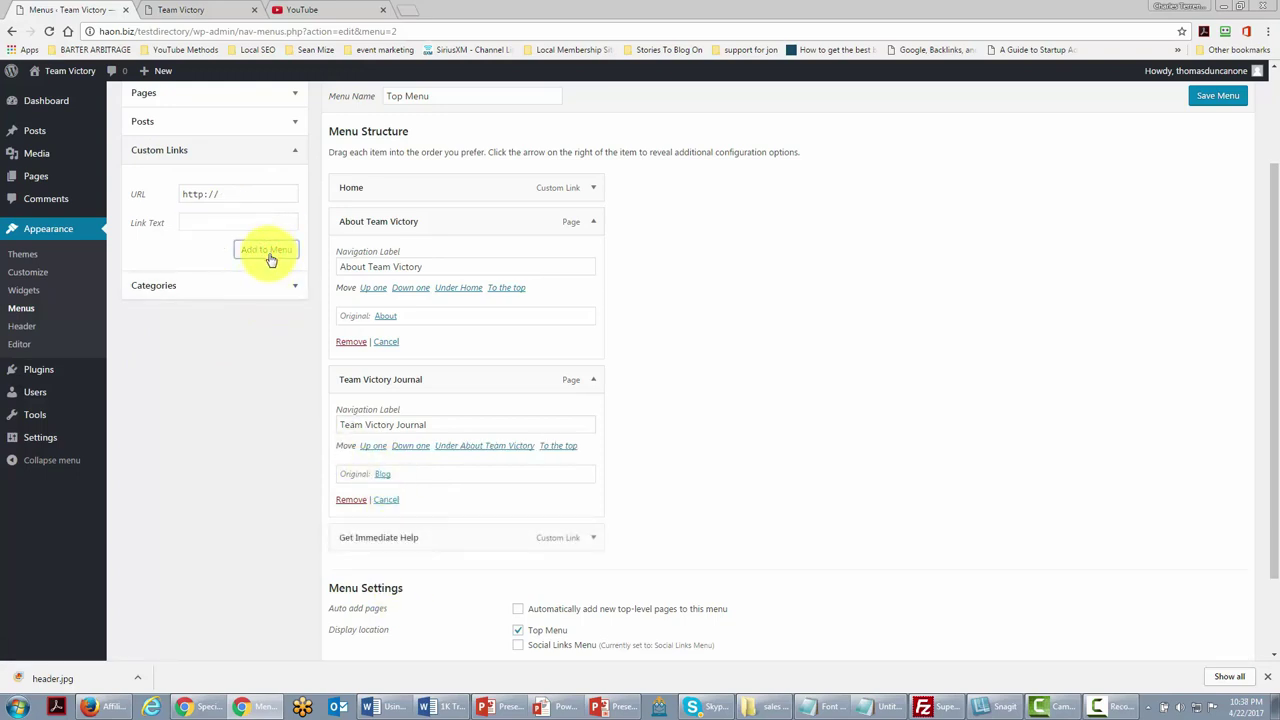
pyautogui.click(591, 538)
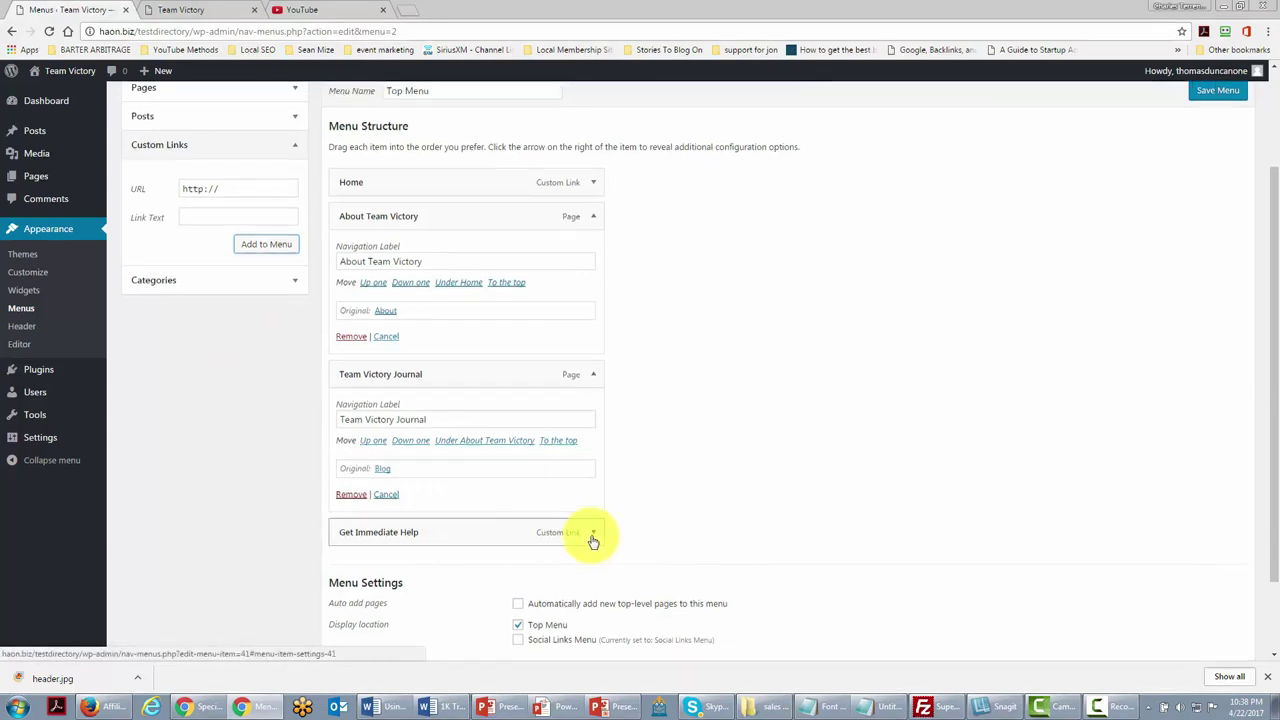
pyautogui.scroll(-1, 591, 540)
pyautogui.click(556, 470)
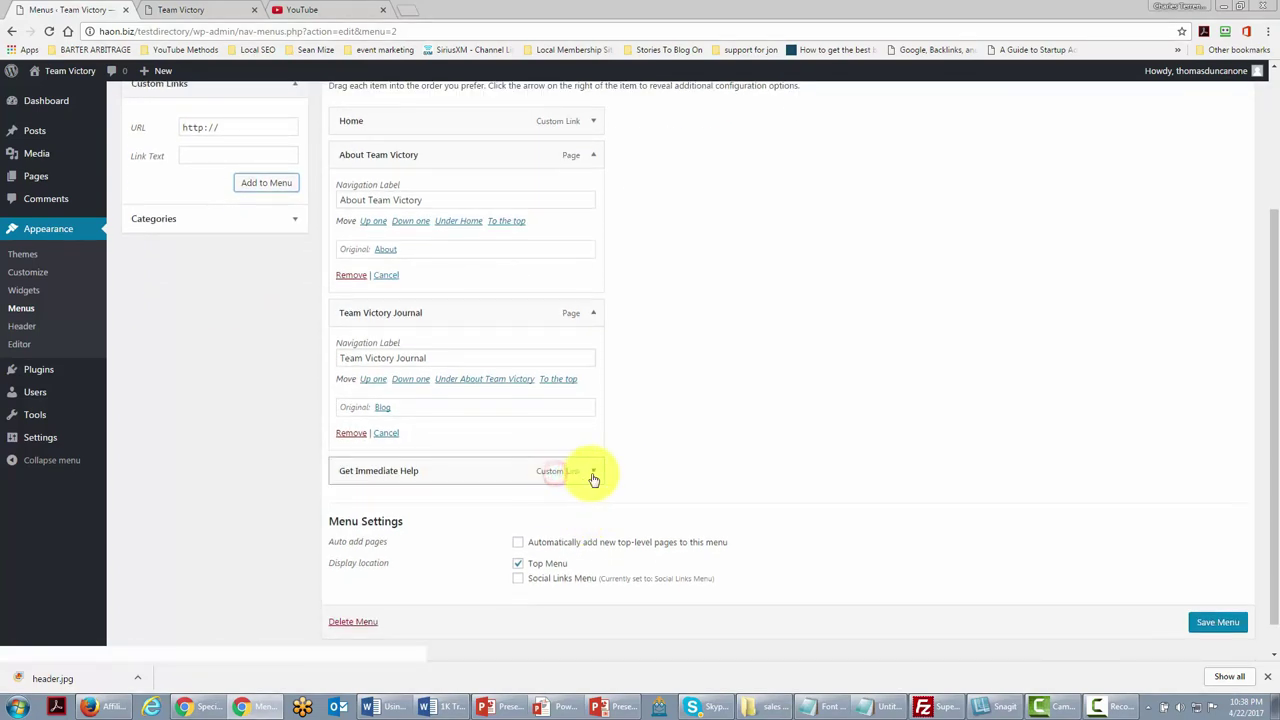
pyautogui.click(593, 471)
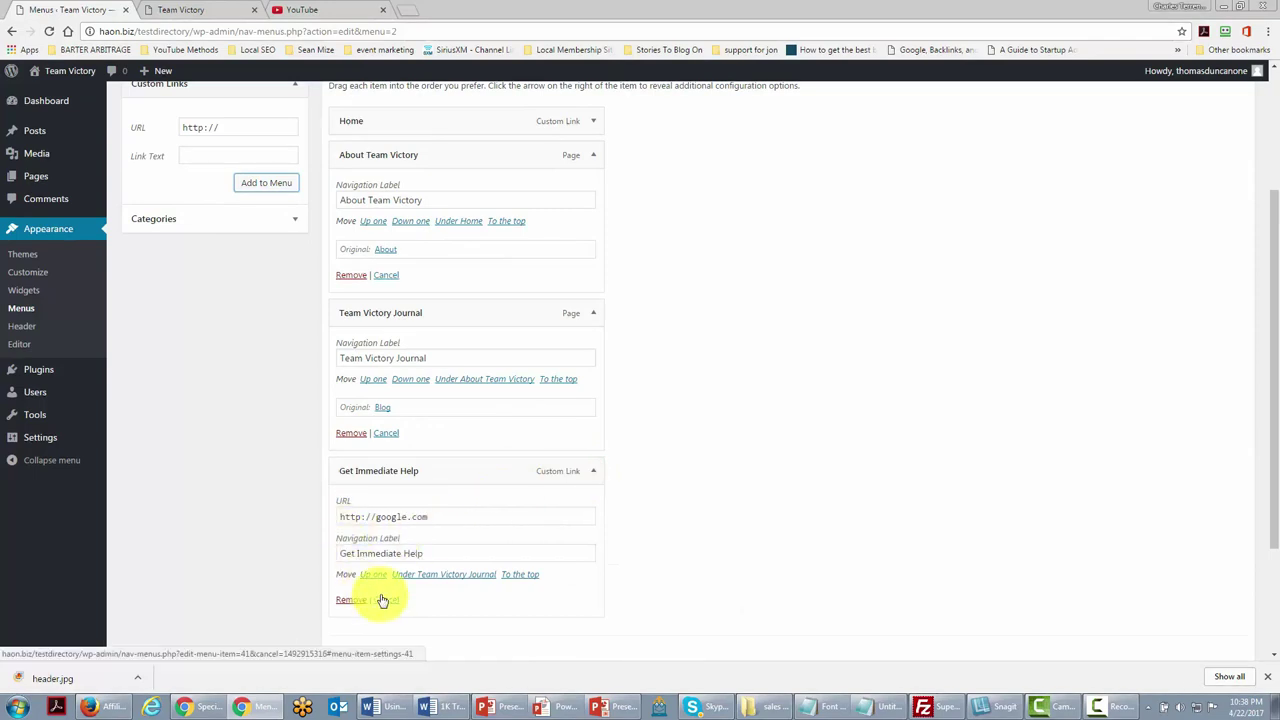
pyautogui.click(373, 576)
# Step: Save the Top Menu and check the updated menu on the live site
pyautogui.scroll(1, 716, 556)
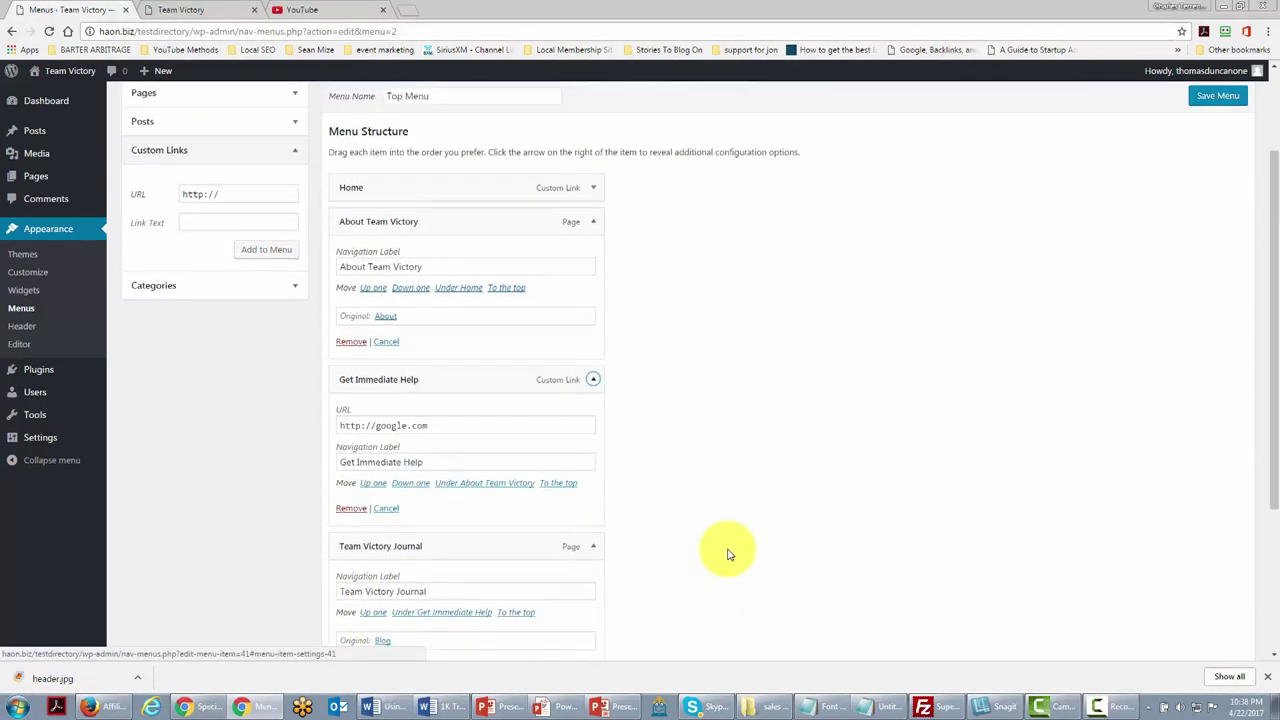
pyautogui.scroll(-3, 729, 551)
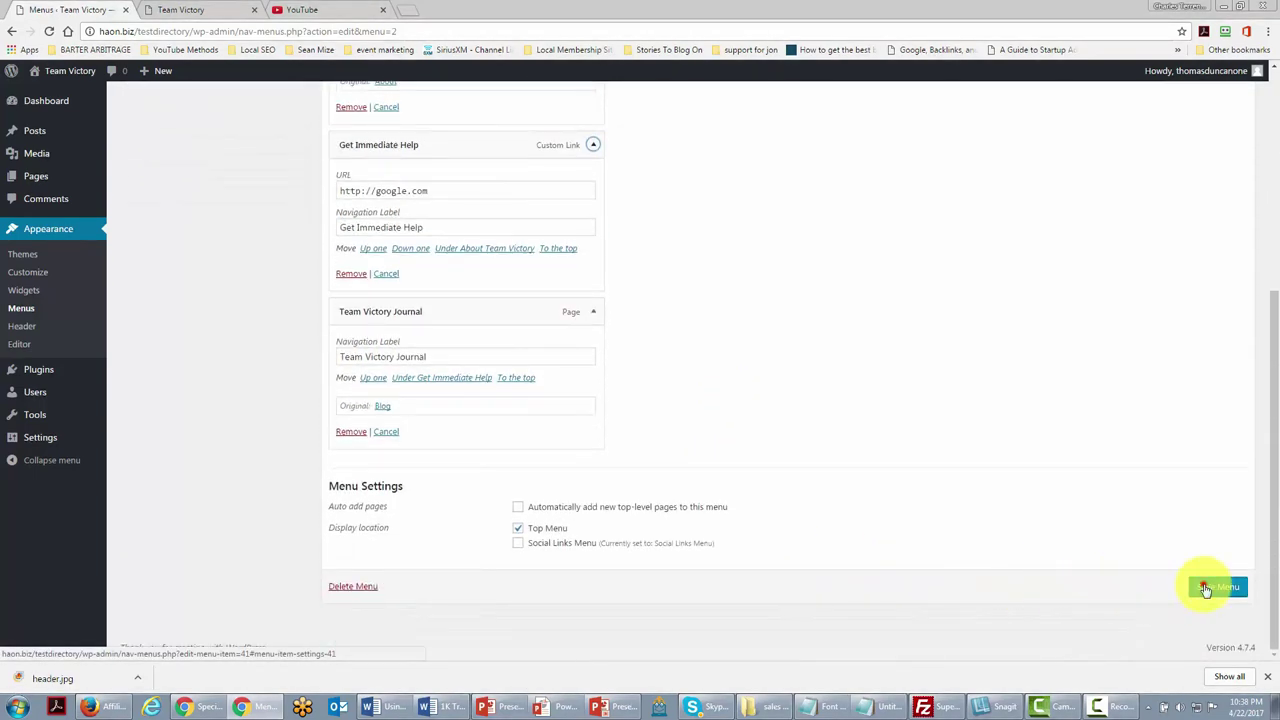
pyautogui.click(1208, 587)
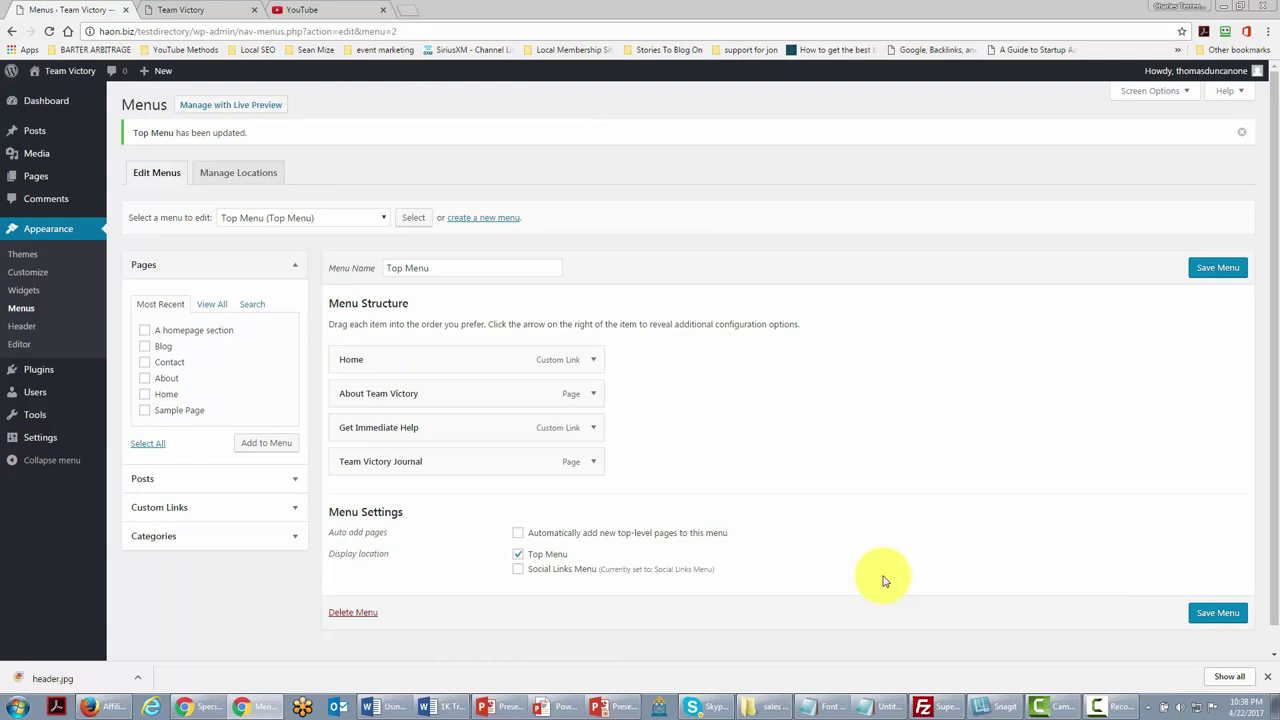
pyautogui.hotkey('ctrl', 'Tab')
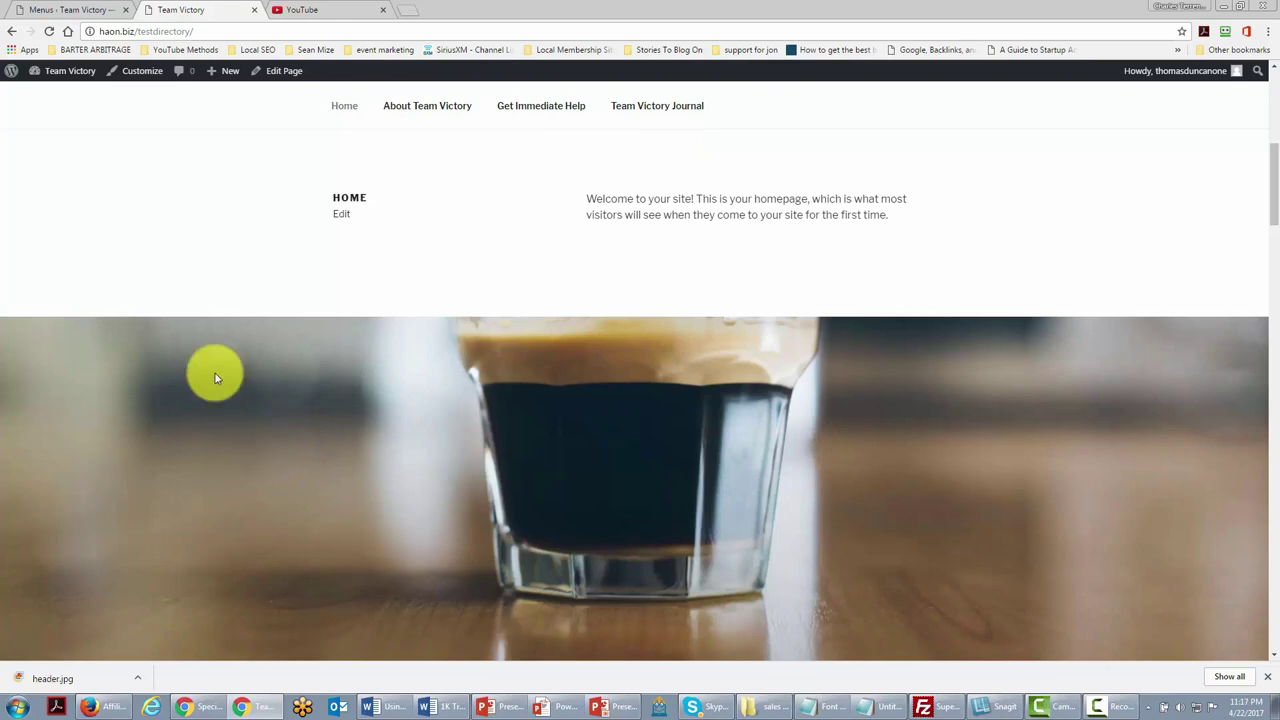
# Step: Launch the Customizer from the admin bar and go to its Header Media section
pyautogui.click(143, 82)
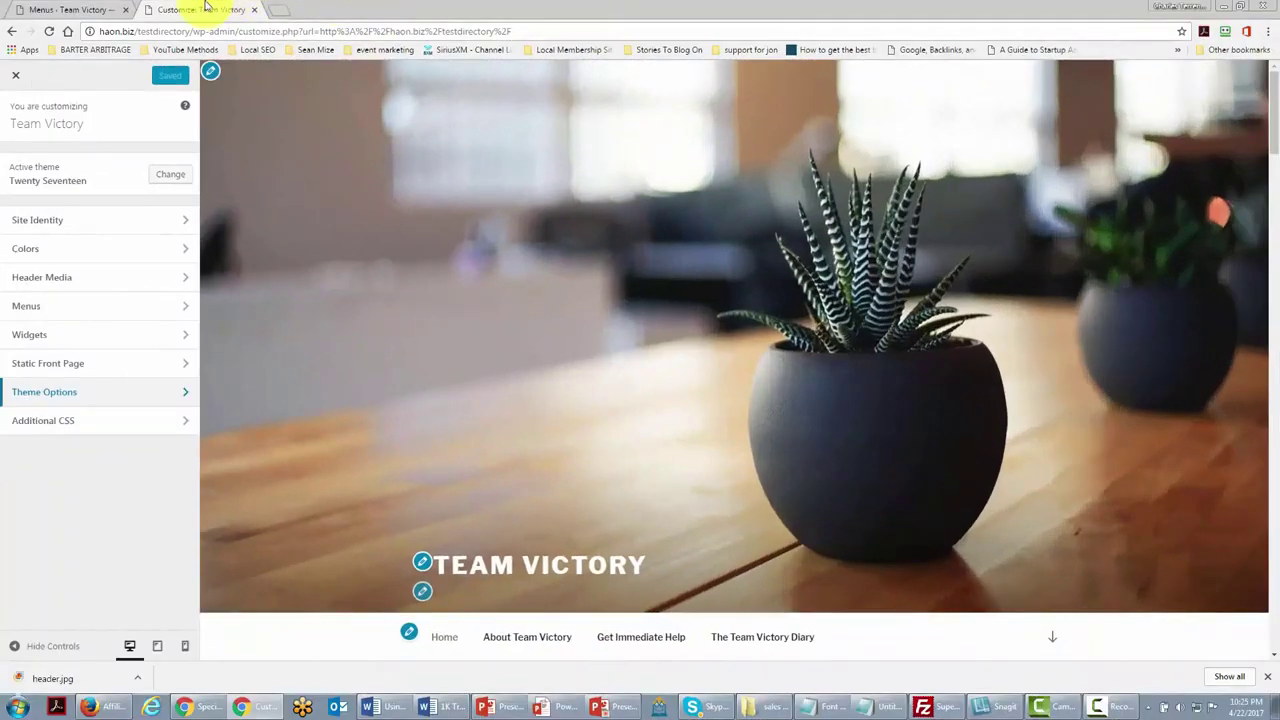
pyautogui.click(185, 281)
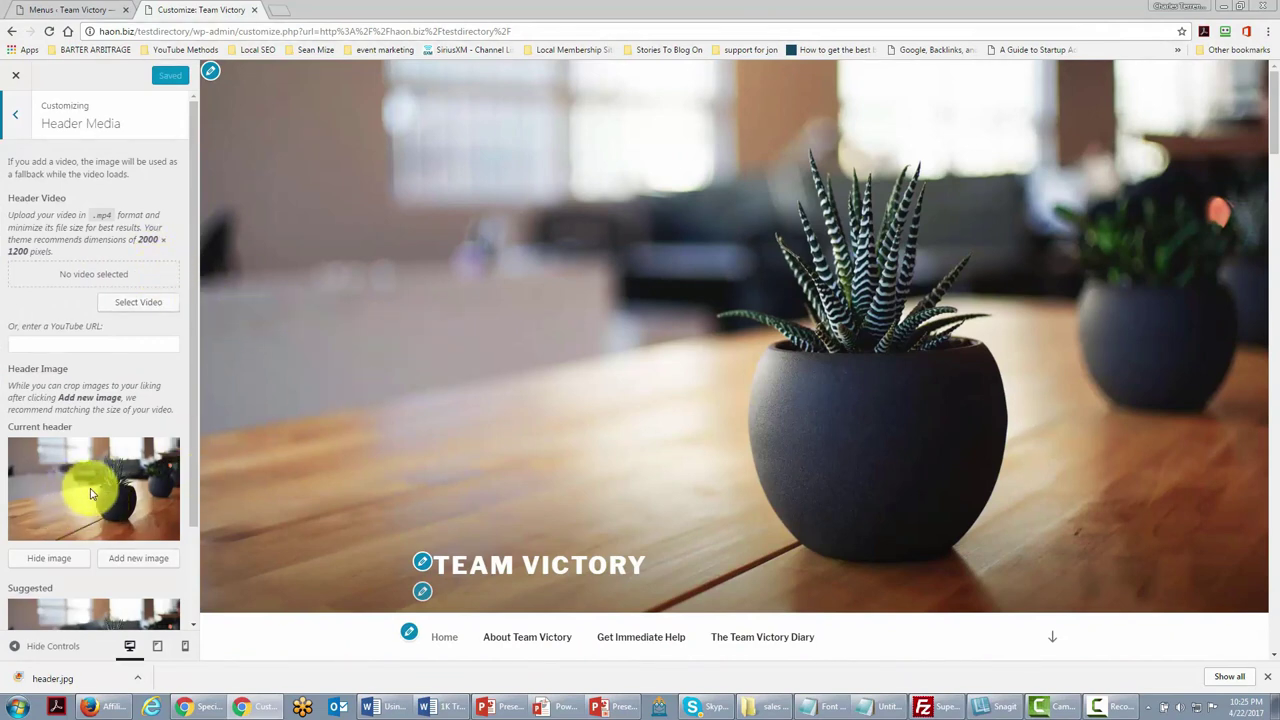
pyautogui.scroll(-2, 88, 494)
pyautogui.scroll(2, 88, 494)
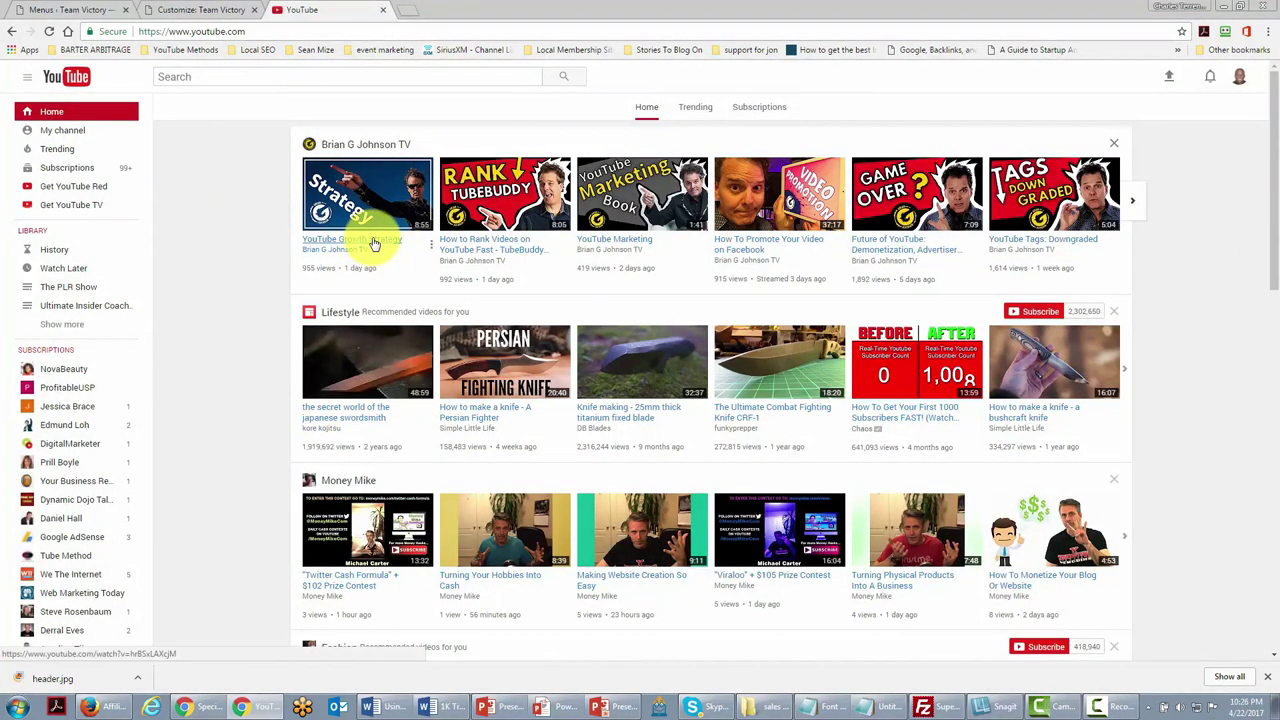
# Step: Copy the YouTube Growth Strategy video's link address and return to the Header Media customizer
pyautogui.rightClick(372, 243)
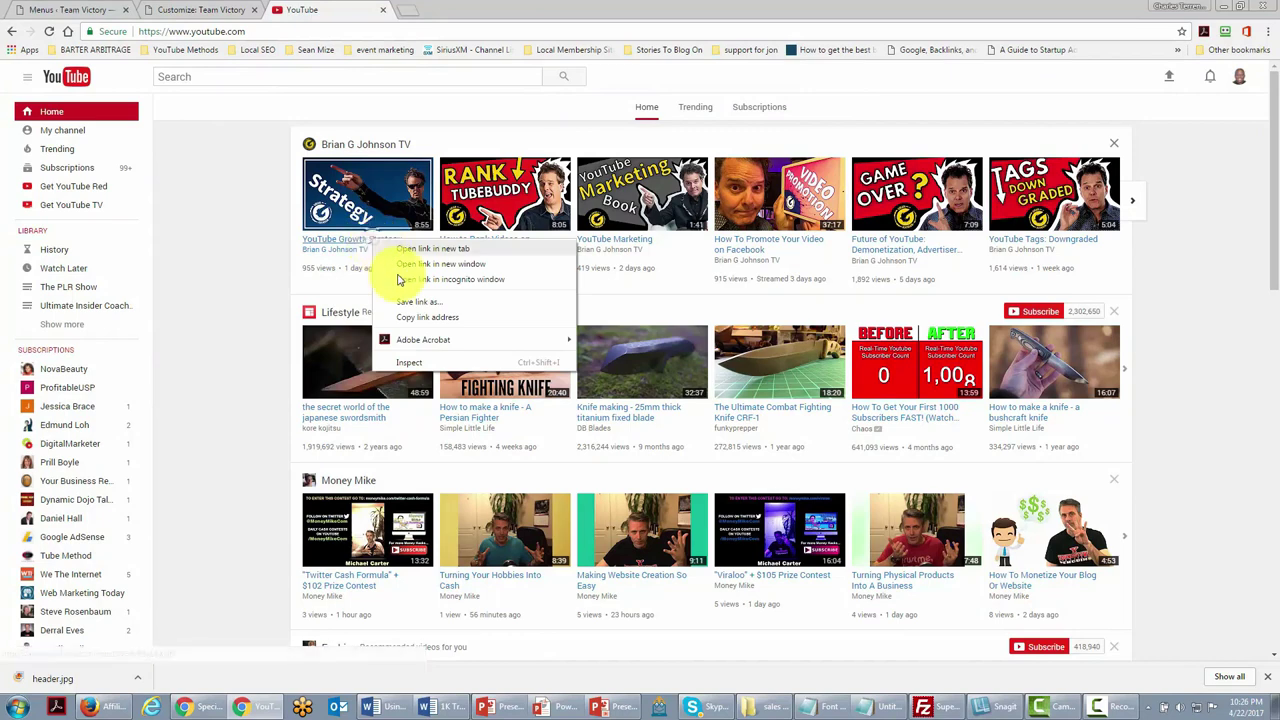
pyautogui.click(413, 318)
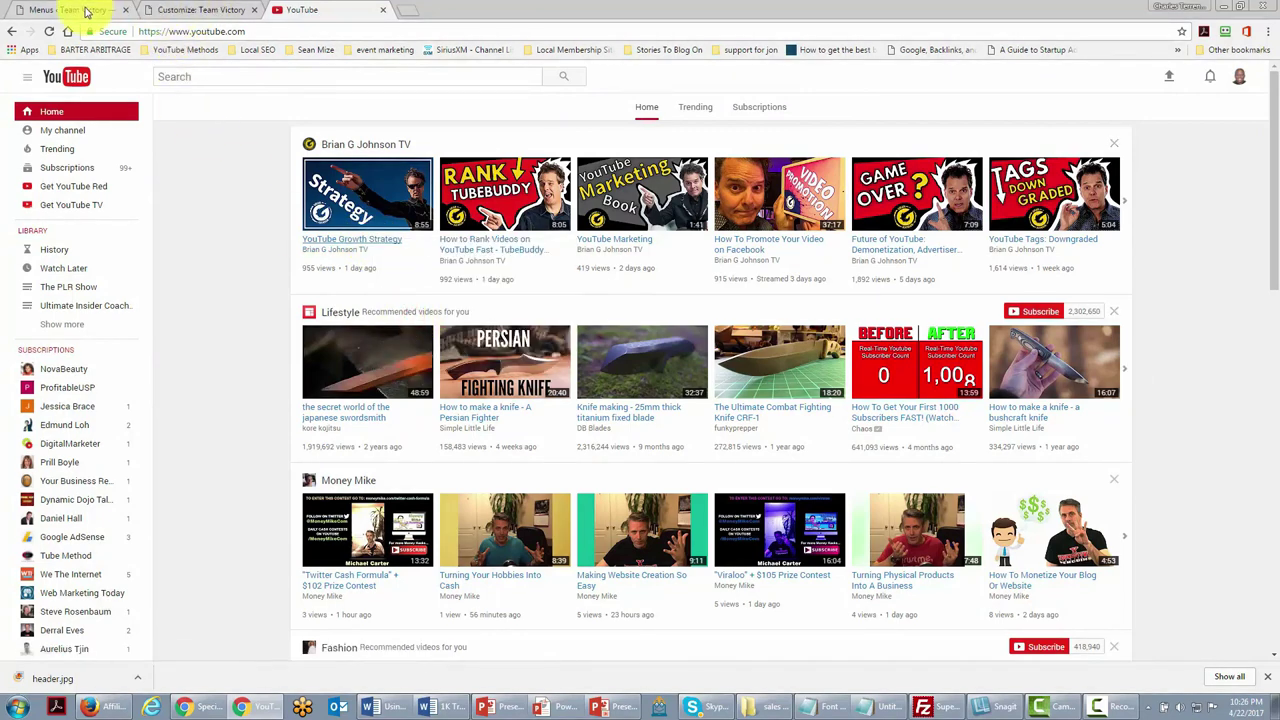
pyautogui.click(86, 12)
pyautogui.click(157, 12)
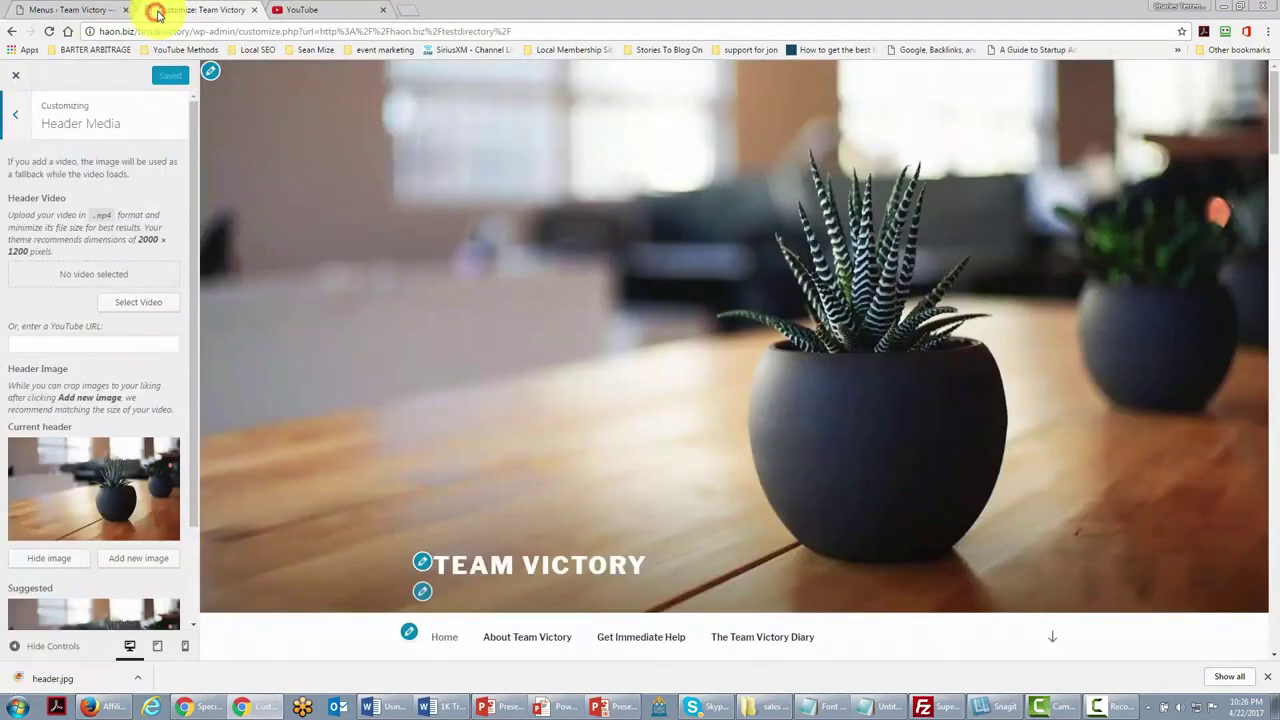
# Step: Paste the link into the YouTube URL field and publish it as the header video
pyautogui.click(46, 343)
pyautogui.rightClick(46, 345)
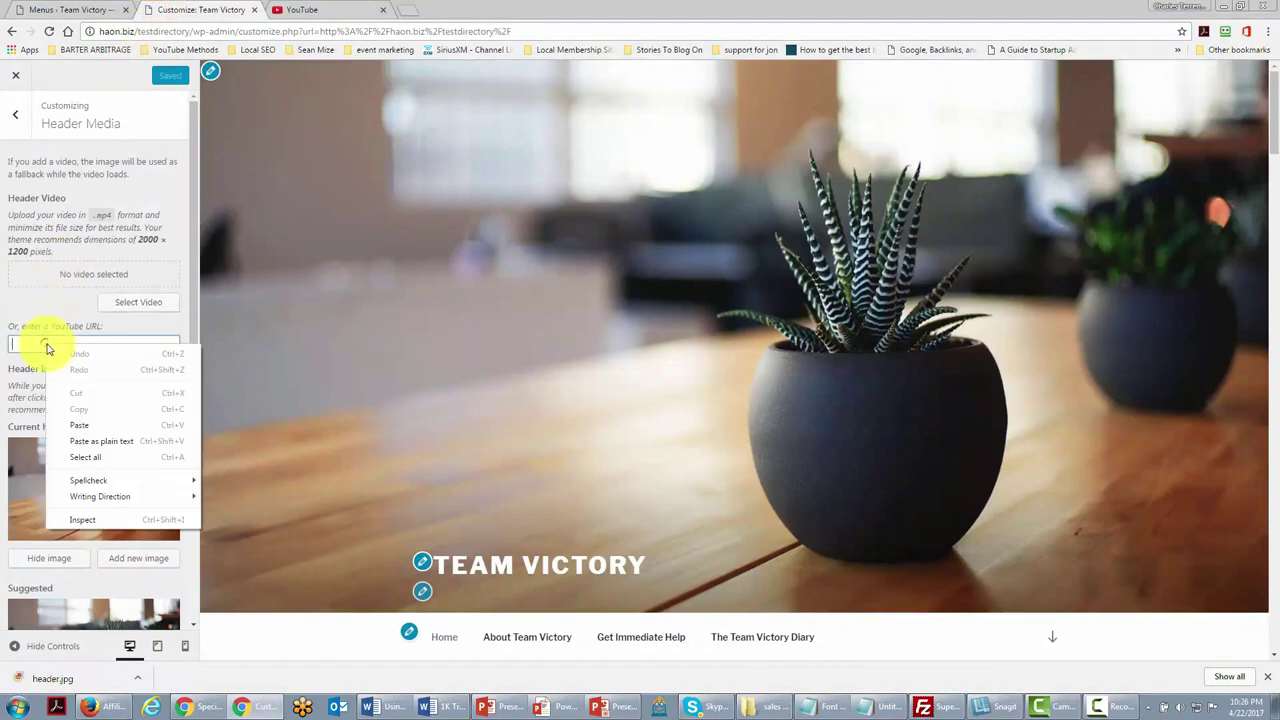
pyautogui.click(80, 424)
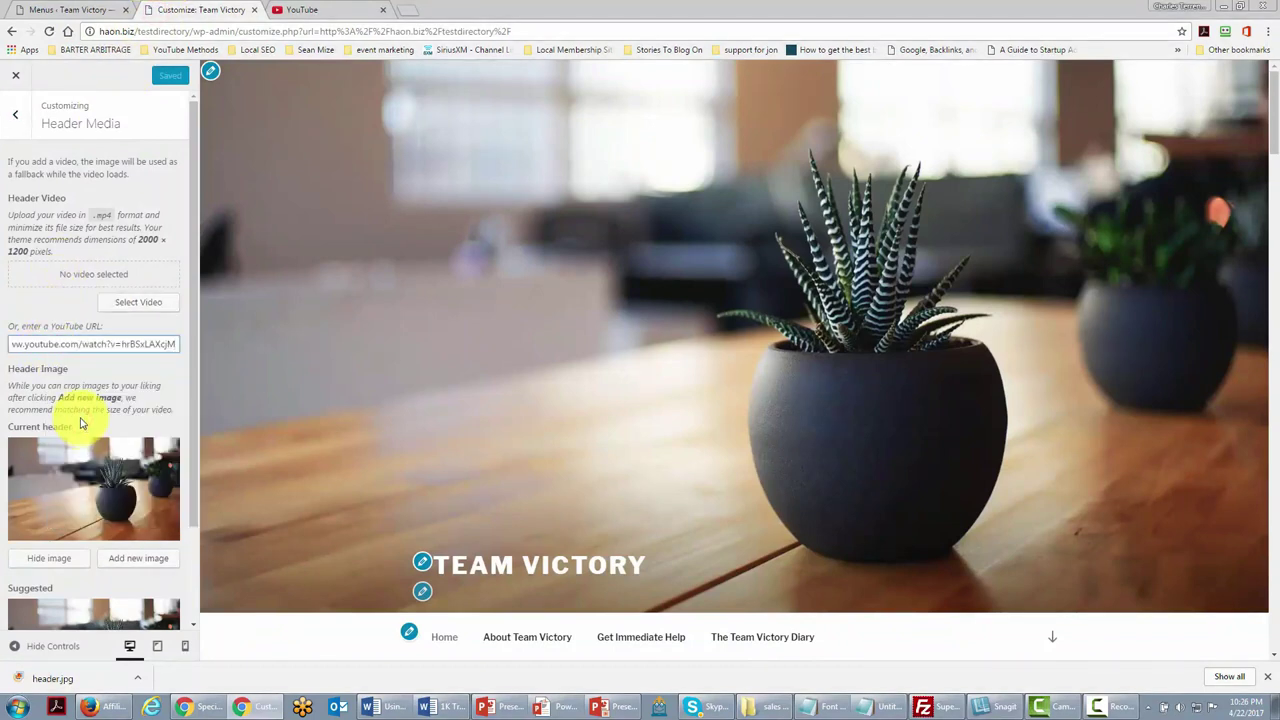
pyautogui.click(157, 367)
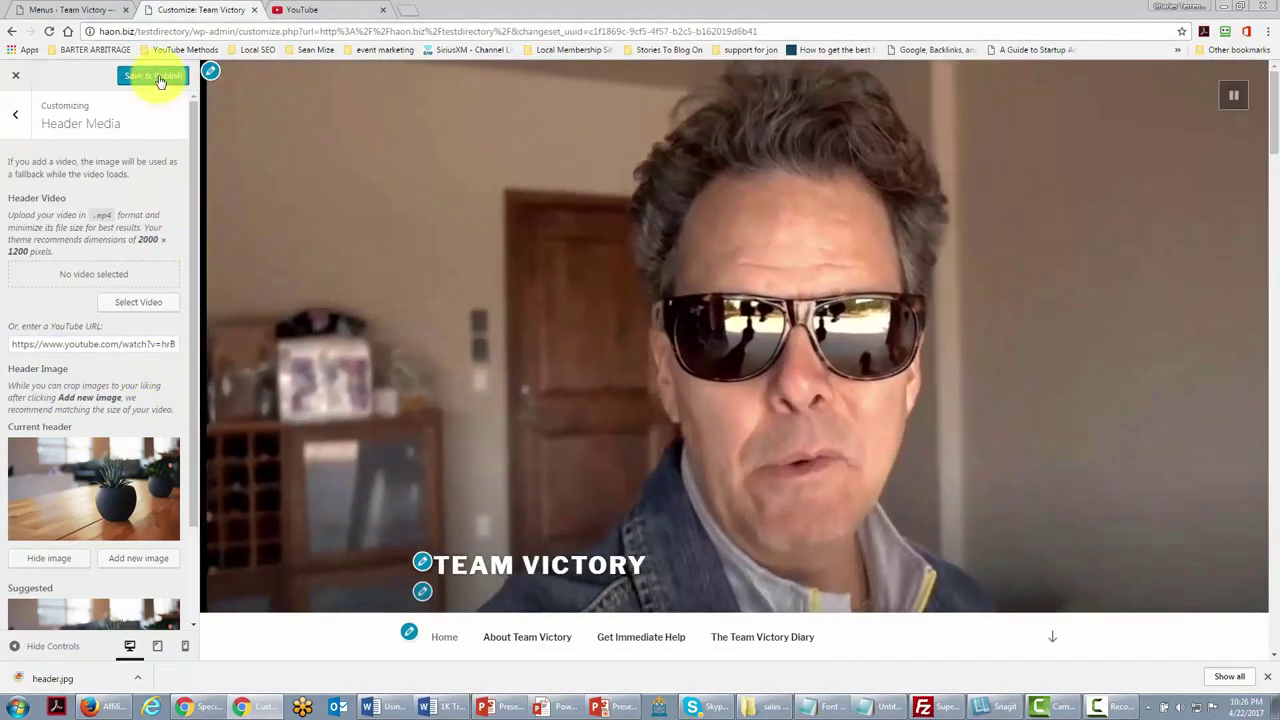
pyautogui.click(160, 76)
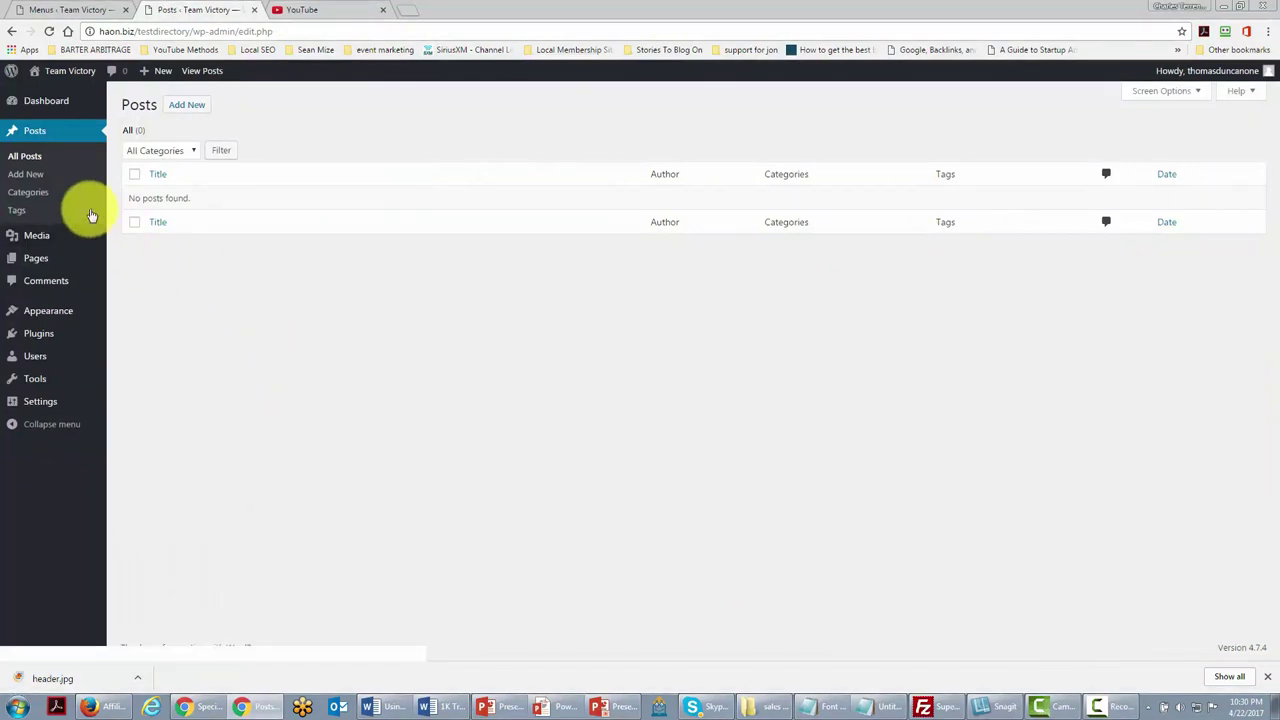
# Step: Rename Uncategorized to Team Victory with slug victory, then open Settings > Writing
pyautogui.click(33, 195)
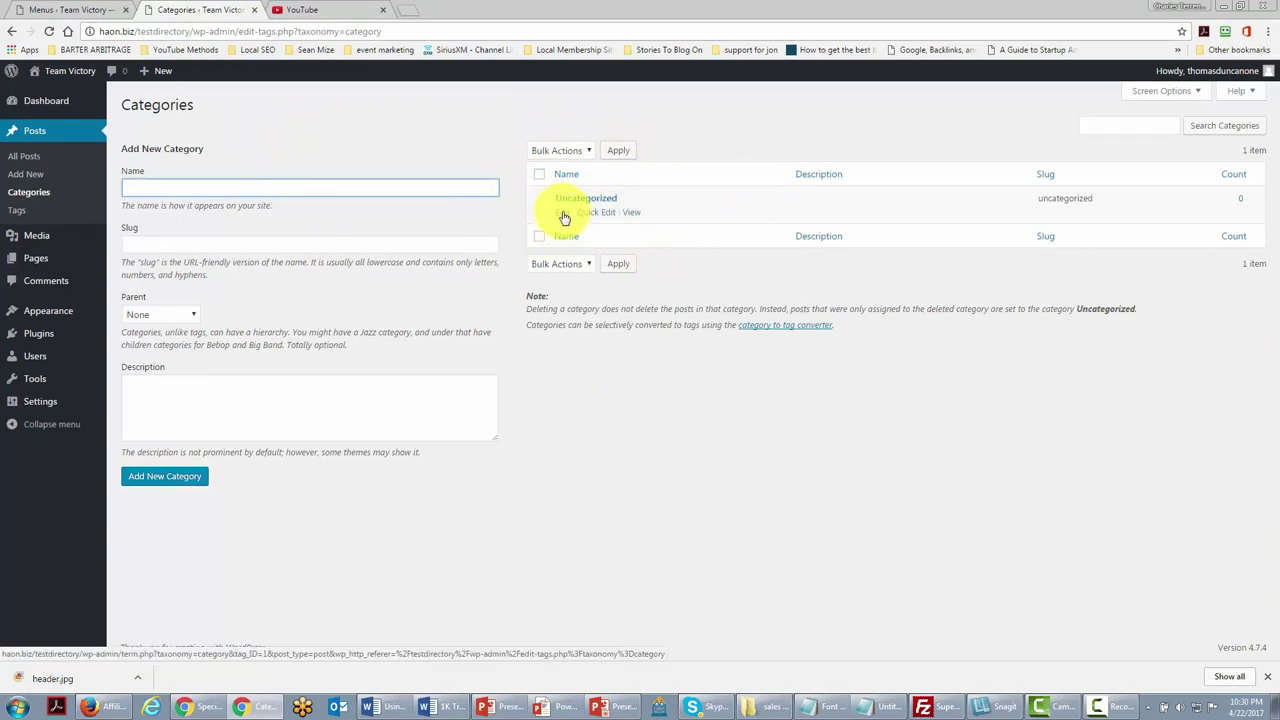
pyautogui.click(563, 213)
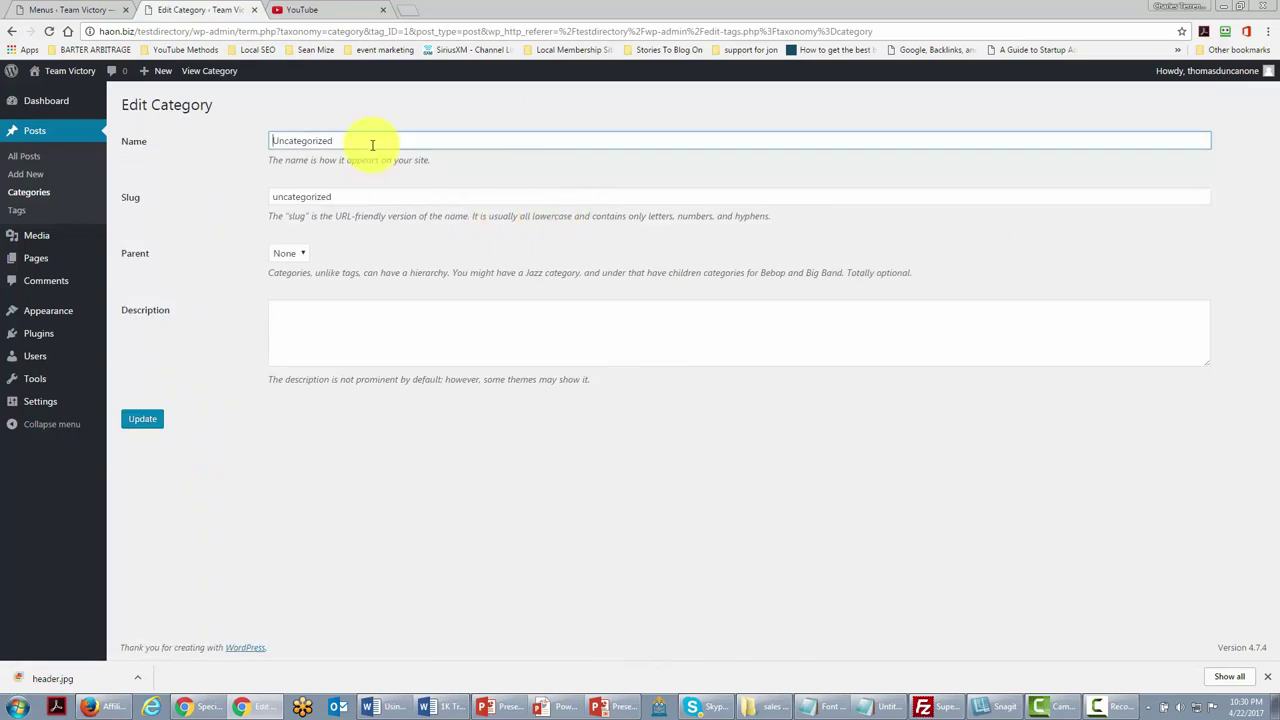
pyautogui.moveTo(368, 140); pyautogui.dragTo(249, 135)
pyautogui.write('Team Victory')
pyautogui.moveTo(374, 196); pyautogui.dragTo(238, 196)
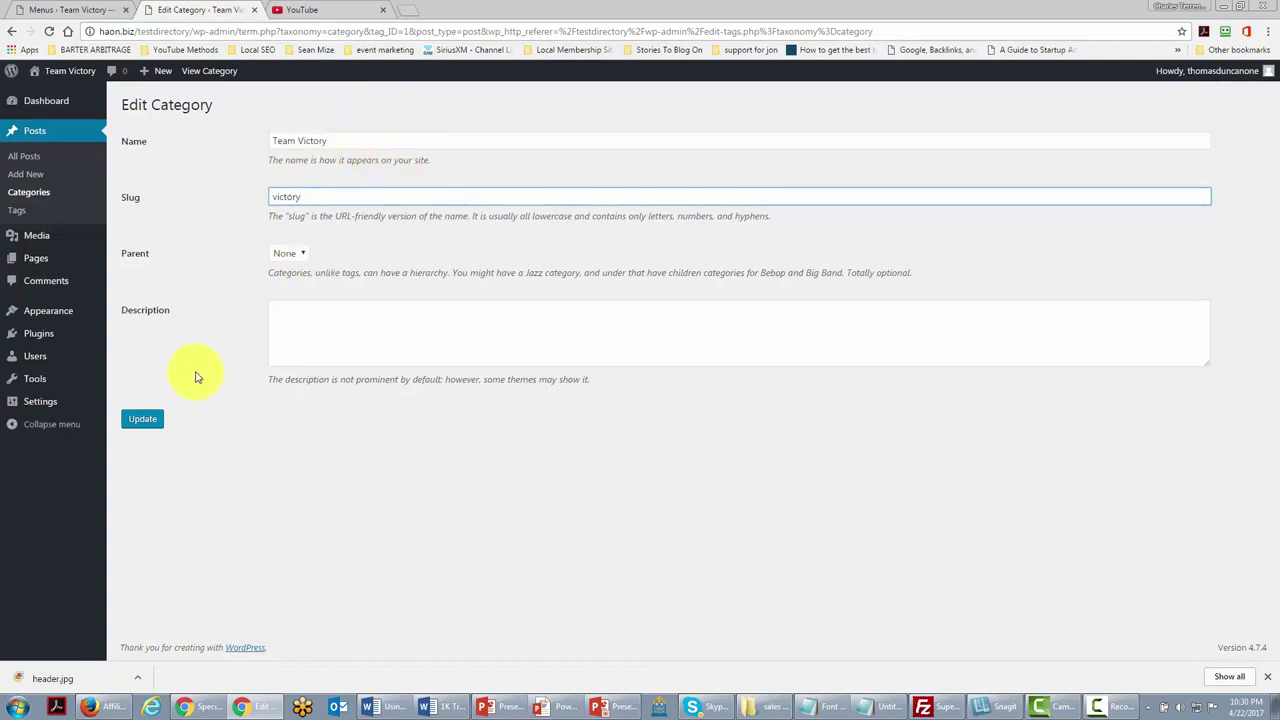
pyautogui.click(145, 420)
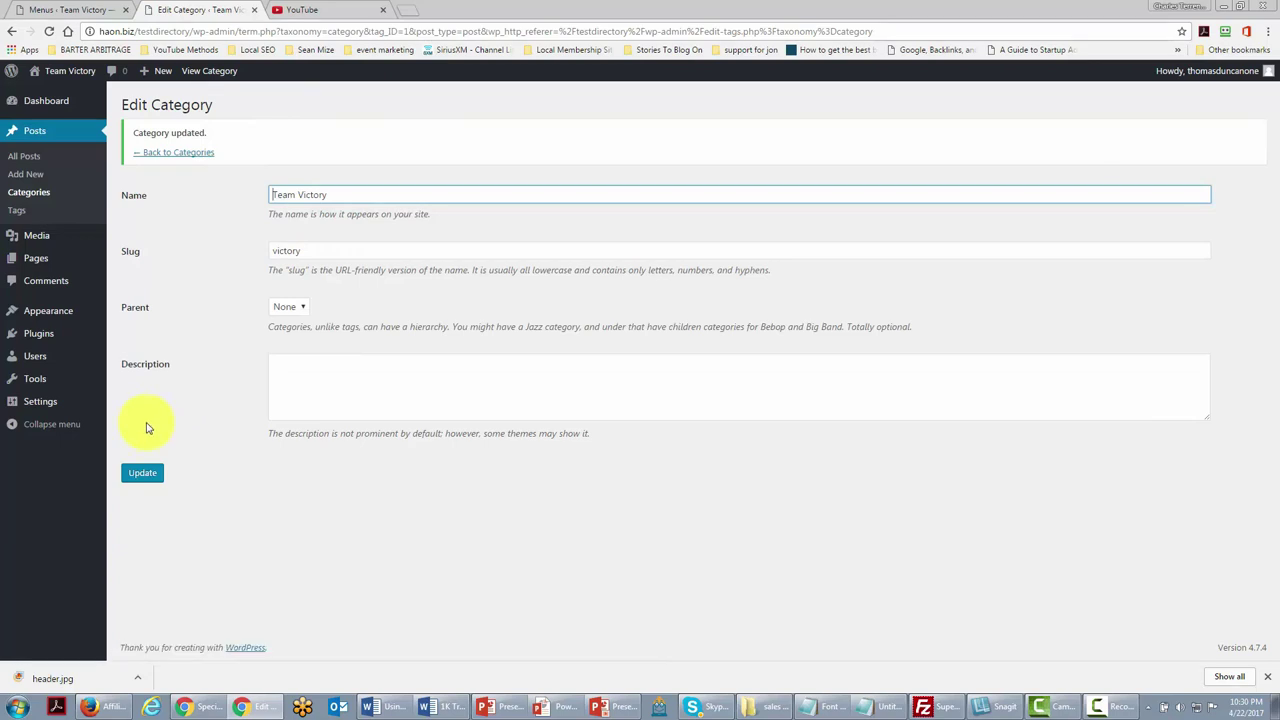
pyautogui.click(166, 153)
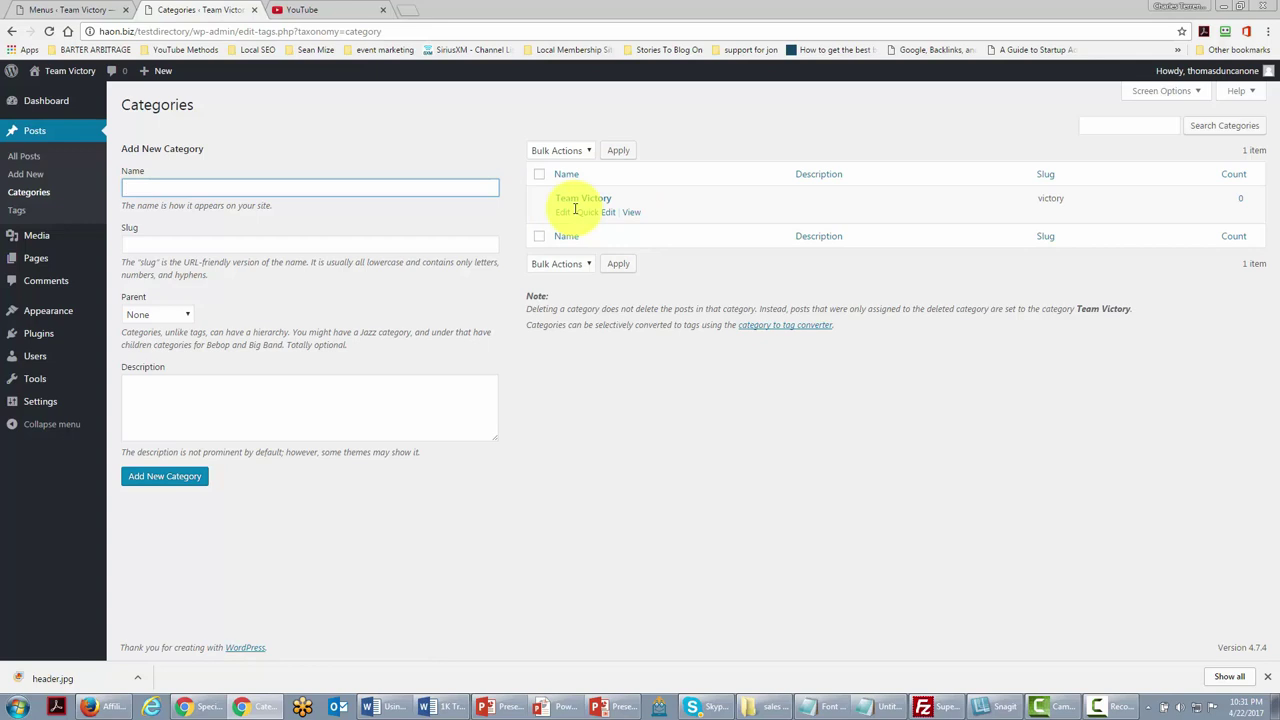
pyautogui.moveTo(40, 403)
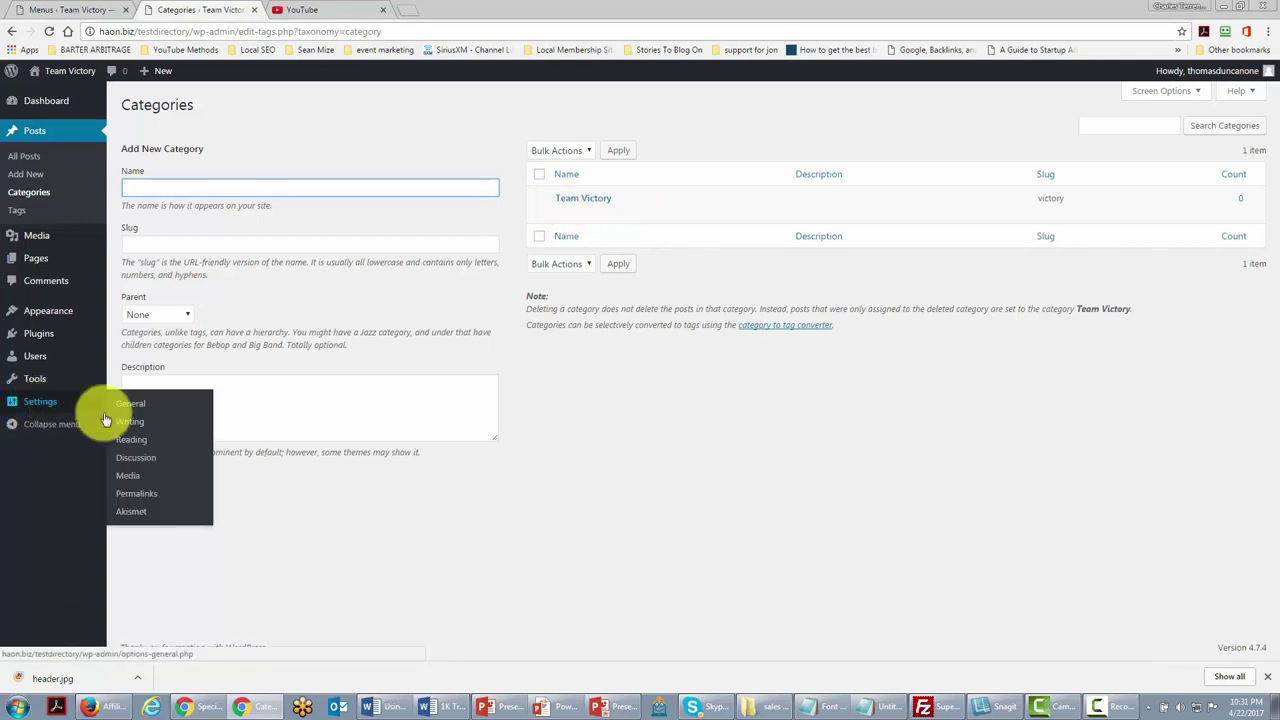
pyautogui.click(134, 430)
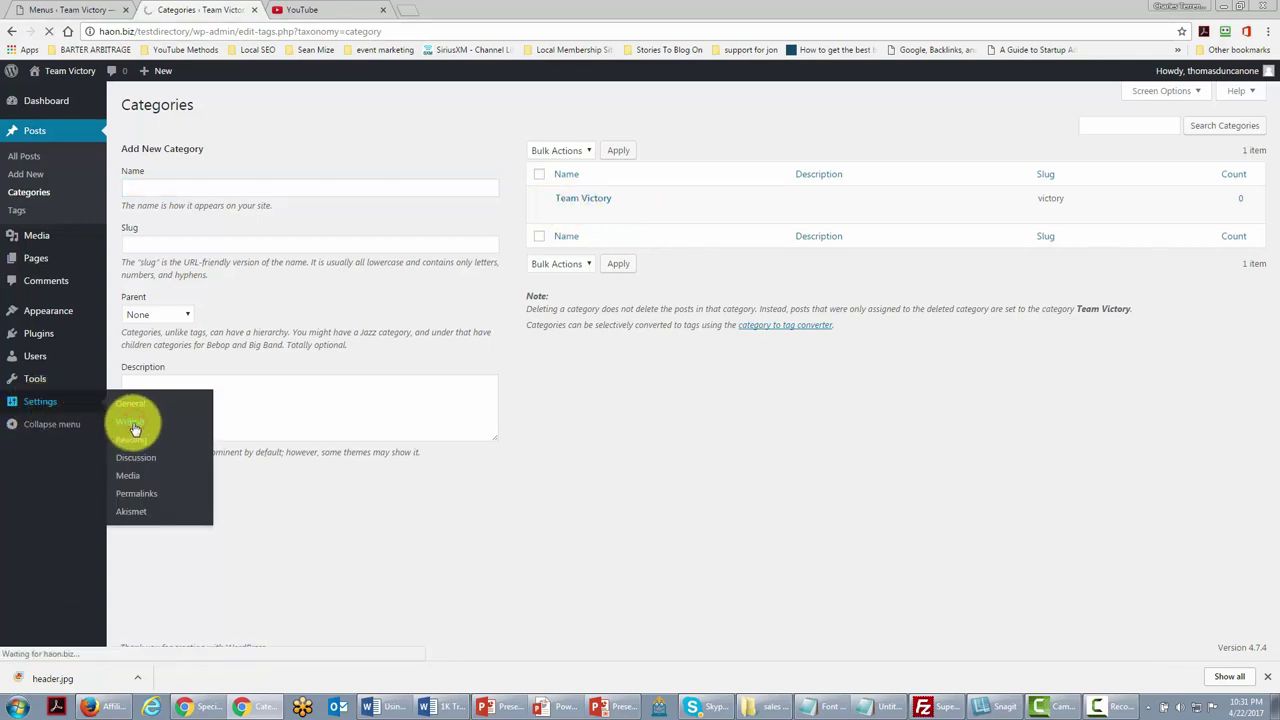
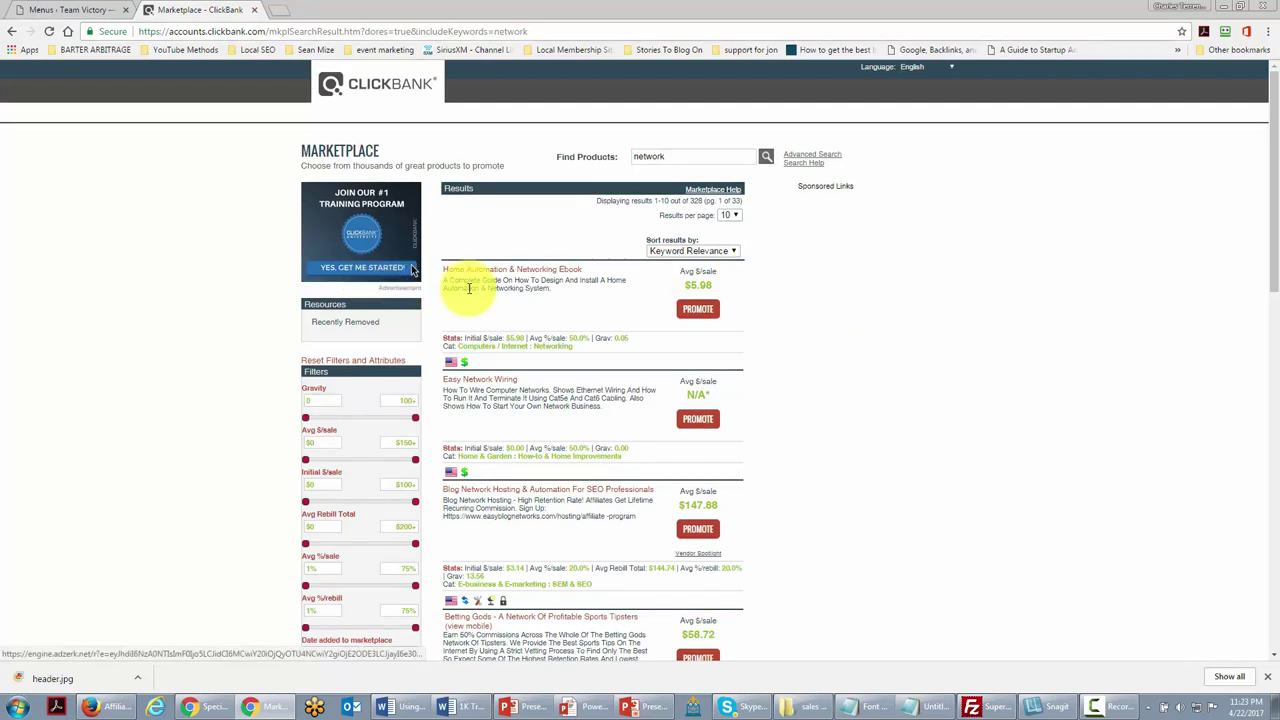
# Step: Generate a ClickBank hoplink for the Home Automation & Networking Ebook using your account nickname
pyautogui.click(694, 312)
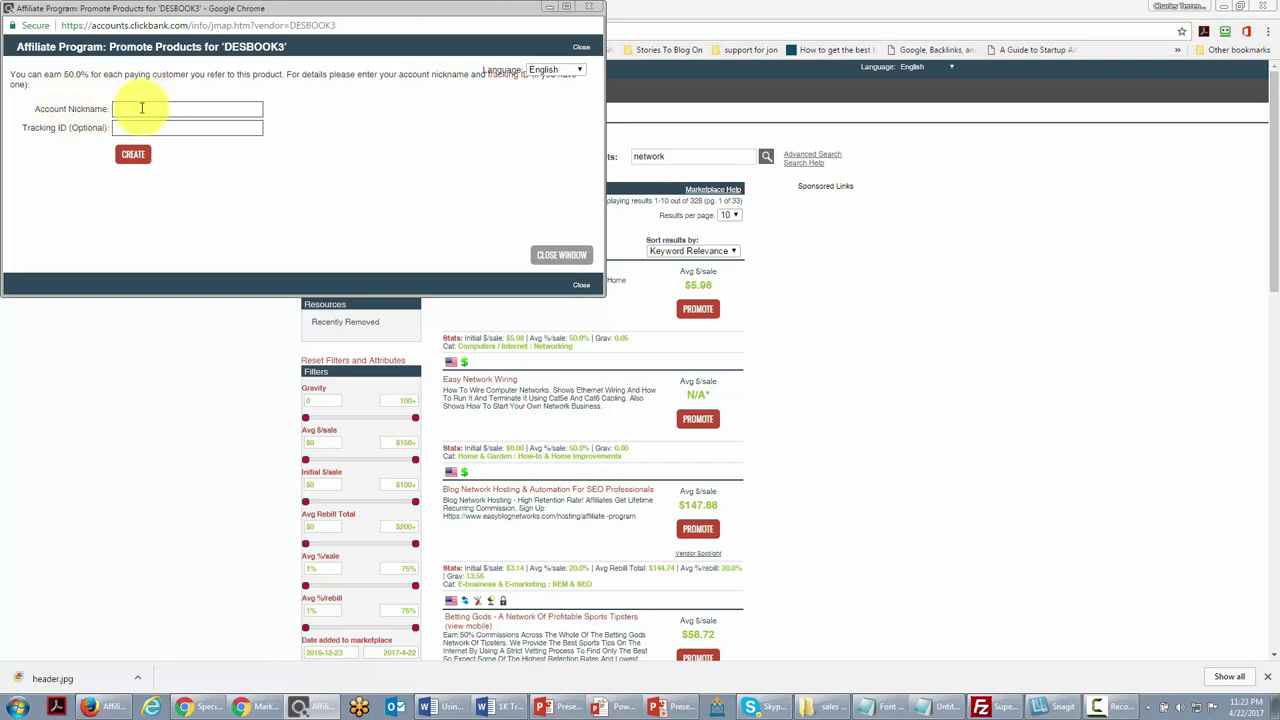
pyautogui.click(141, 108)
pyautogui.write('thomasdunc')
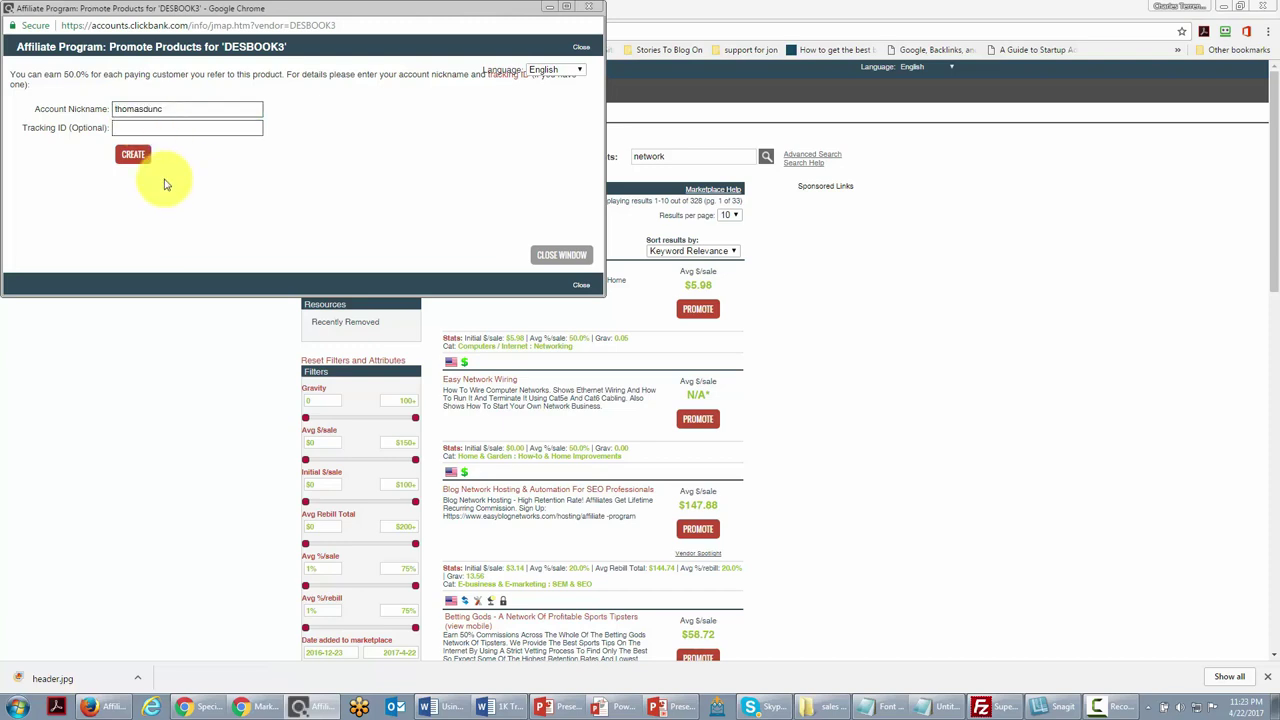
pyautogui.press('Return')
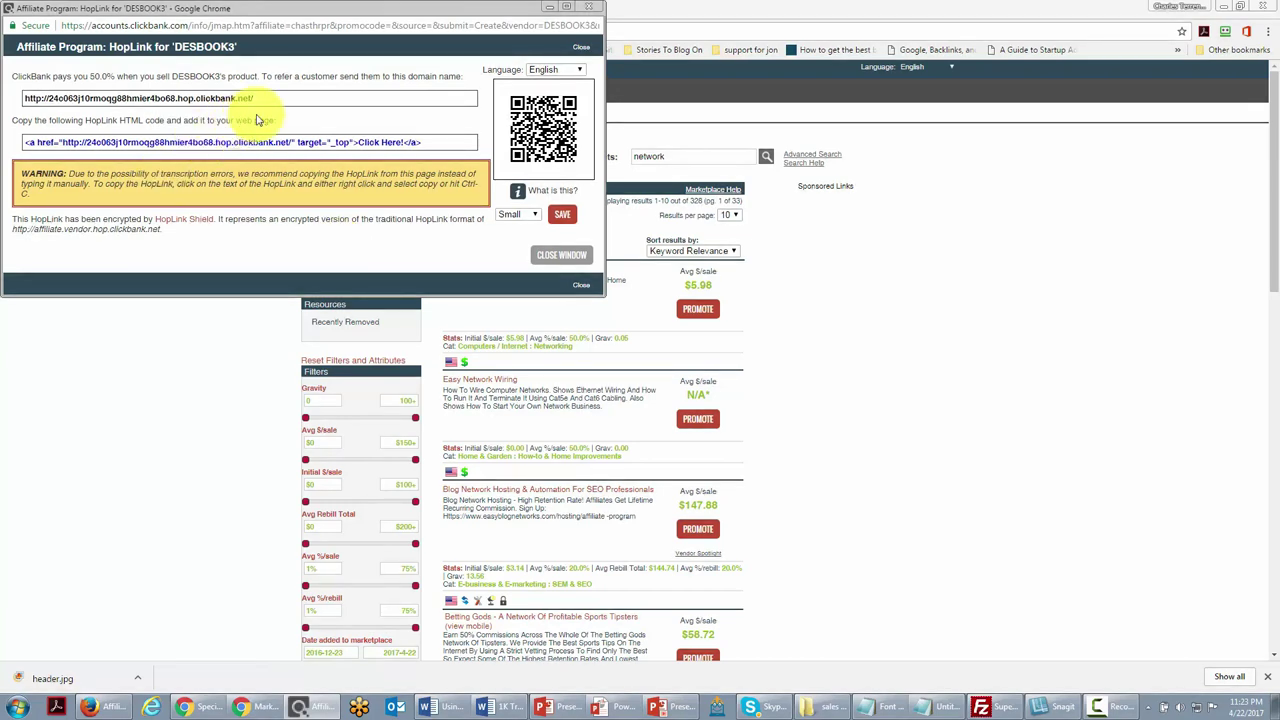
# Step: Copy the generated hoplink URL and return to the WordPress admin
pyautogui.moveTo(280, 97); pyautogui.dragTo(40, 101)
pyautogui.rightClick(40, 101)
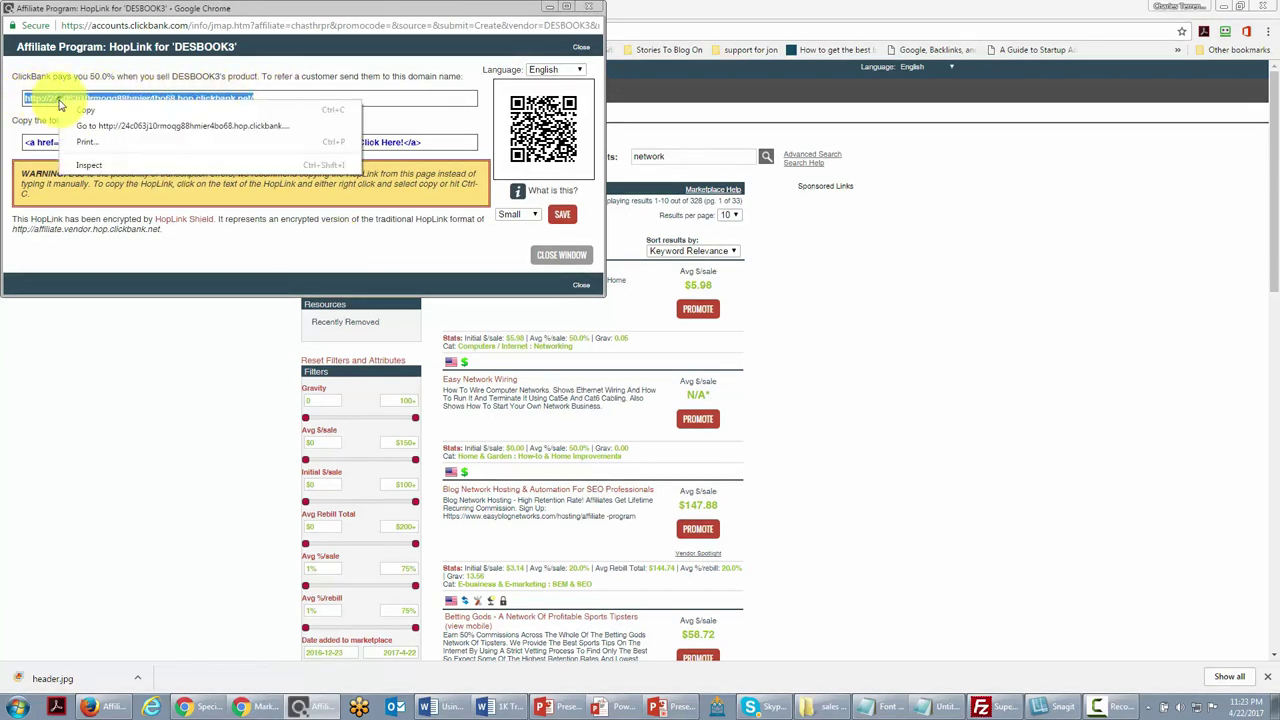
pyautogui.click(94, 120)
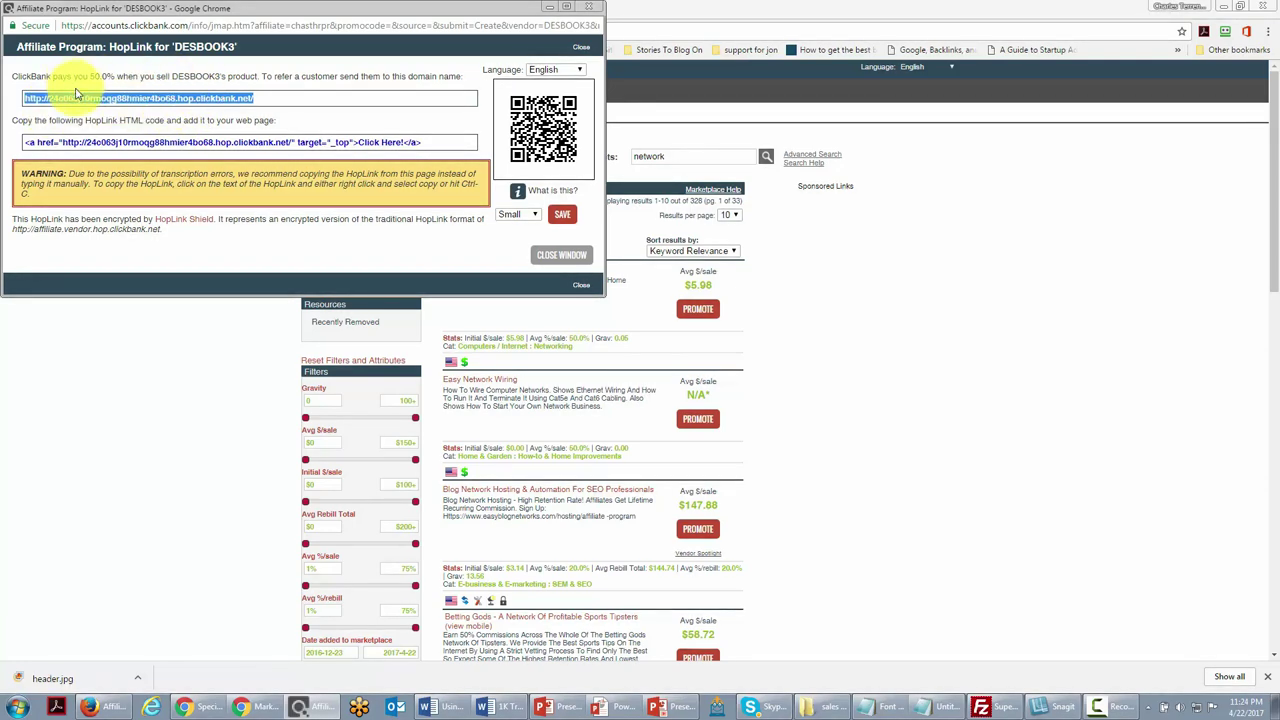
pyautogui.hotkey('alt', 'Tab')
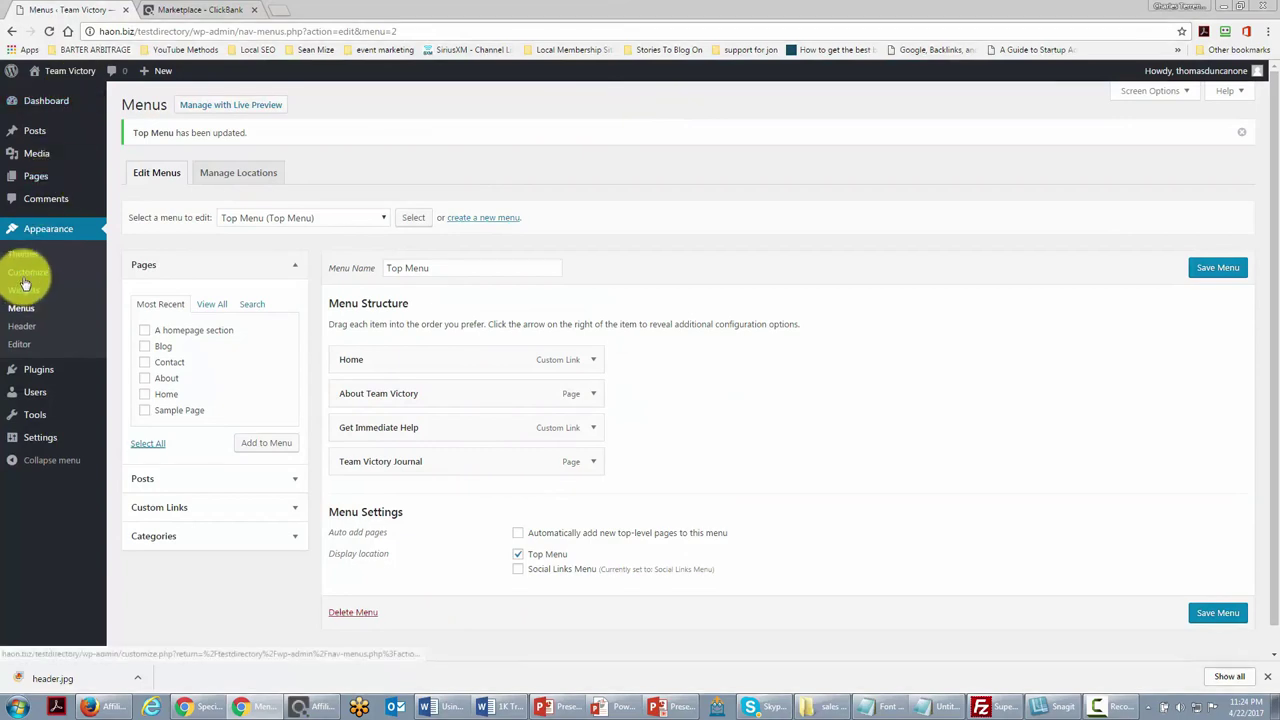
# Step: Search the plugin directory for 'affiliate link cloaking'
pyautogui.moveTo(35, 376)
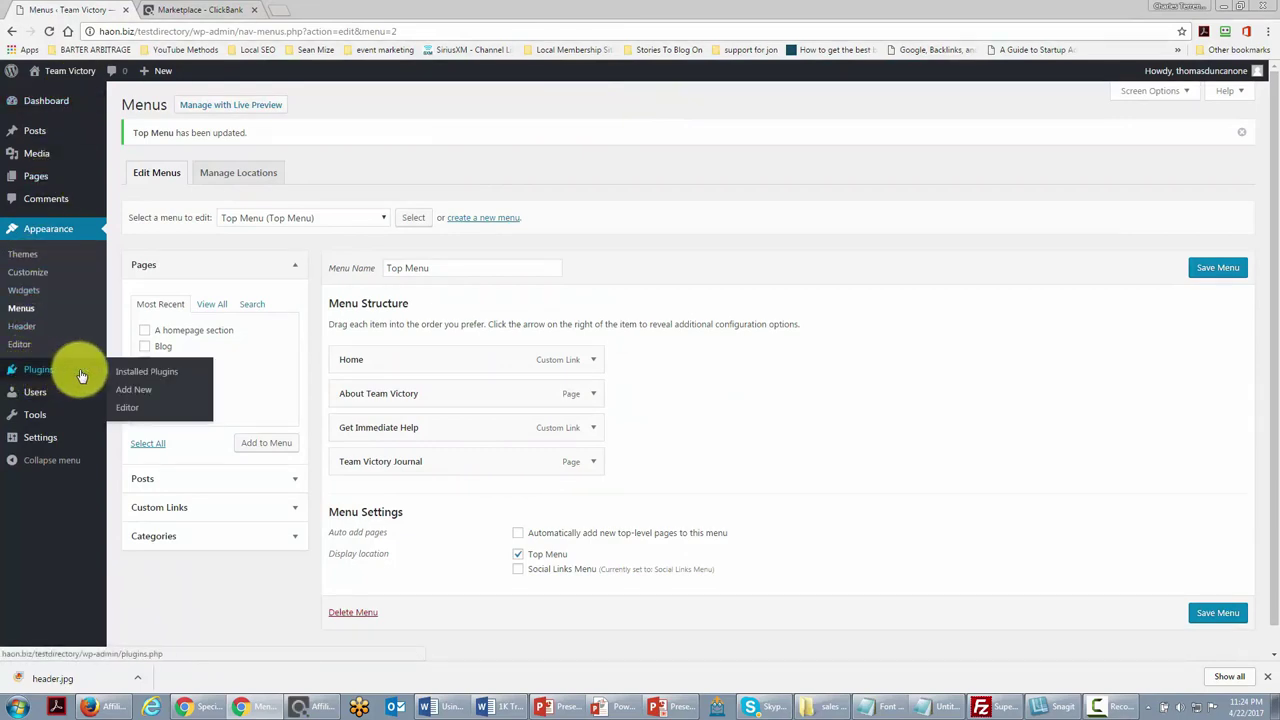
pyautogui.click(140, 396)
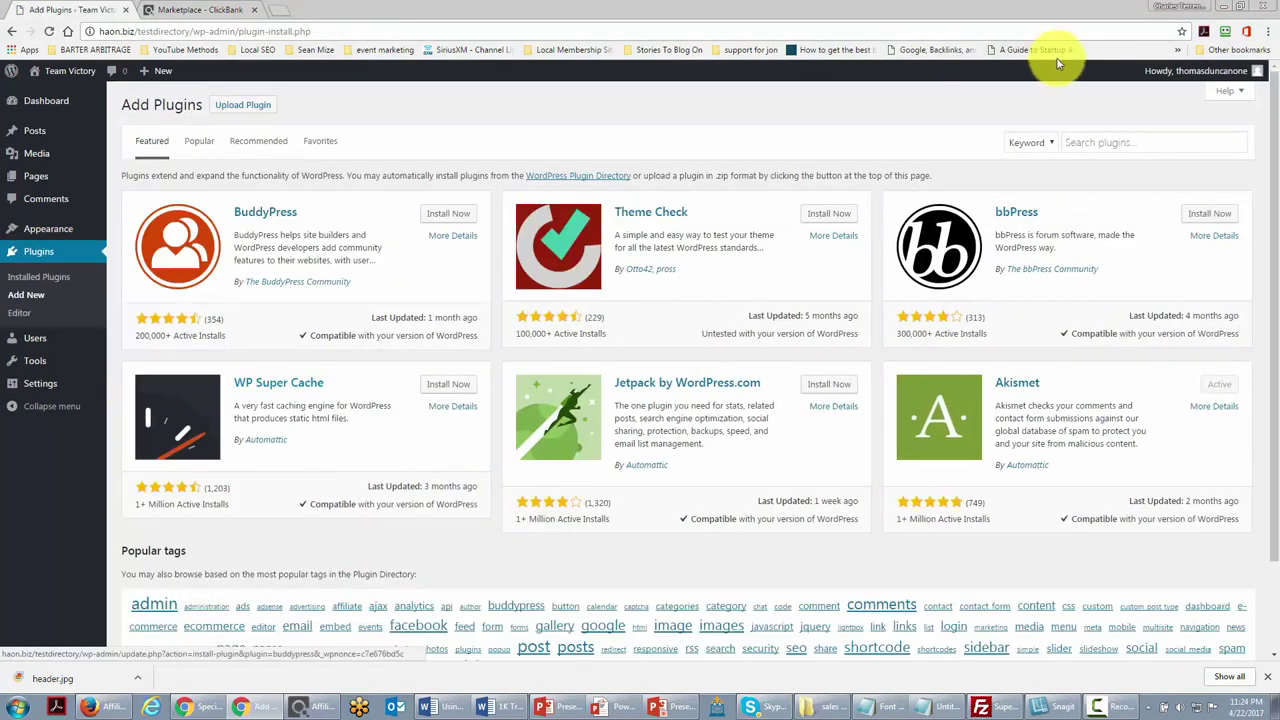
pyautogui.click(1080, 143)
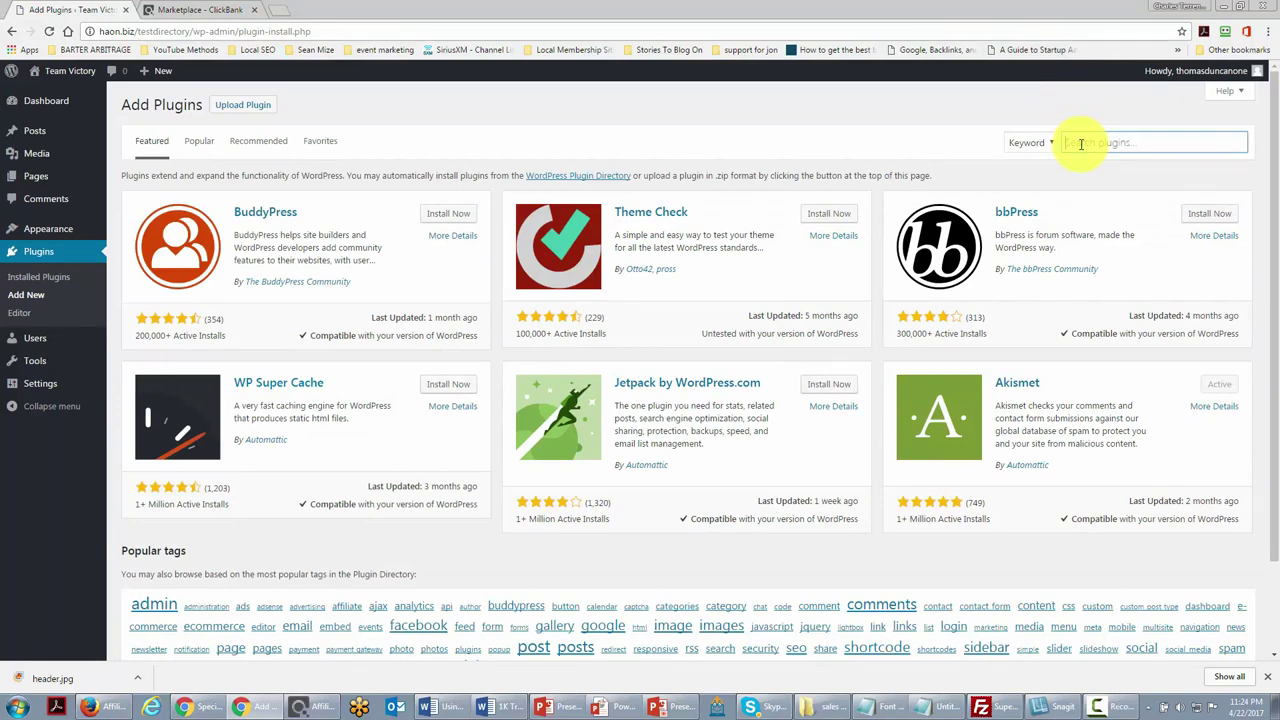
pyautogui.write('affiliate link cloaking')
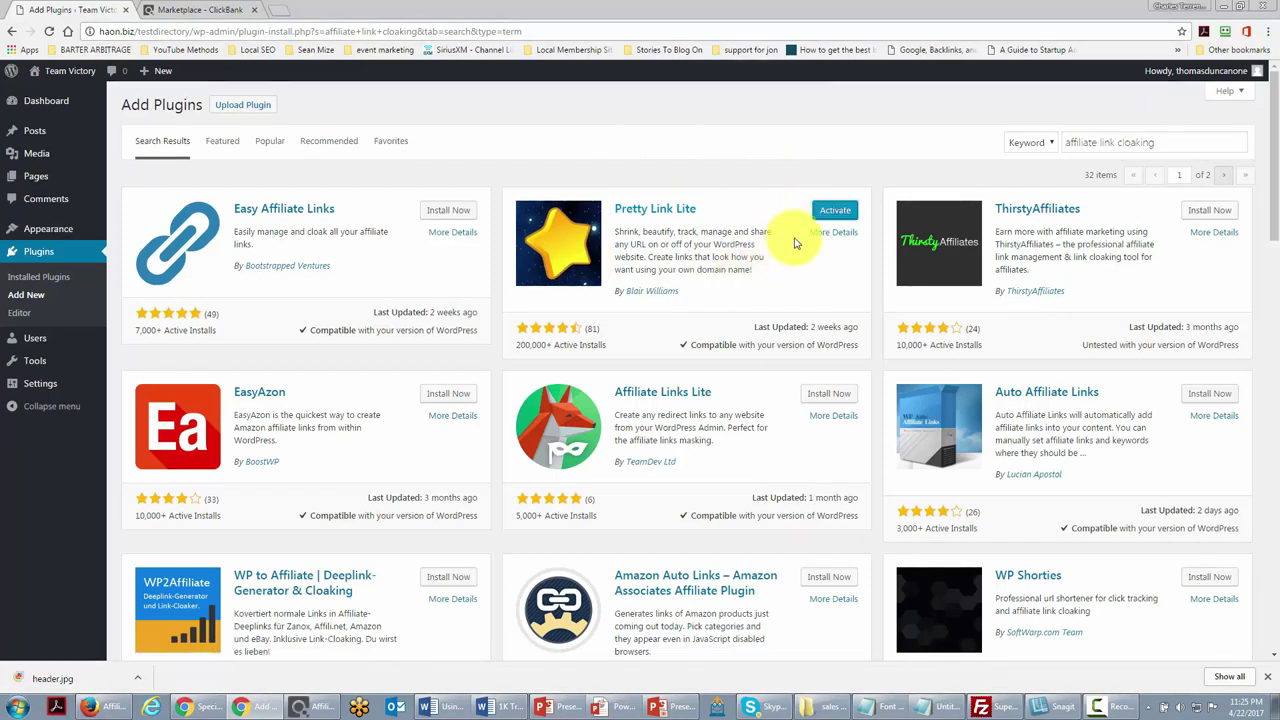
# Step: Activate Pretty Link Lite and open its Add New Link form
pyautogui.click(833, 210)
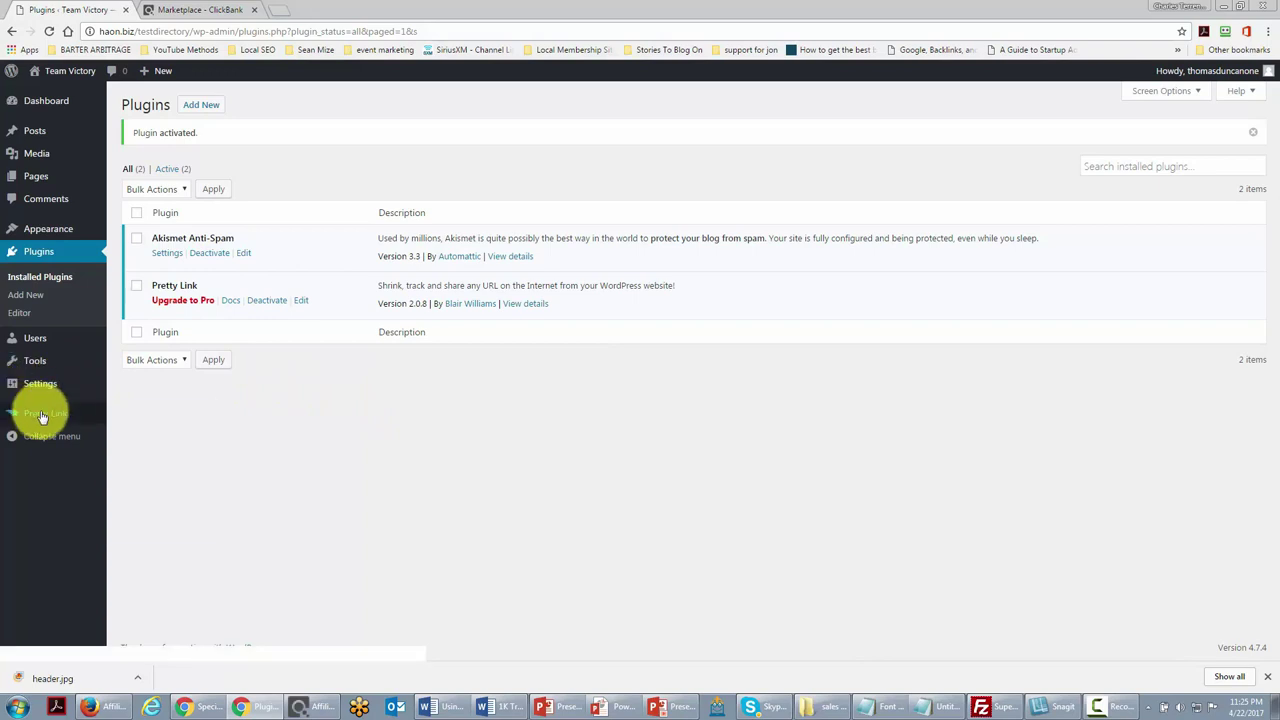
pyautogui.moveTo(34, 422)
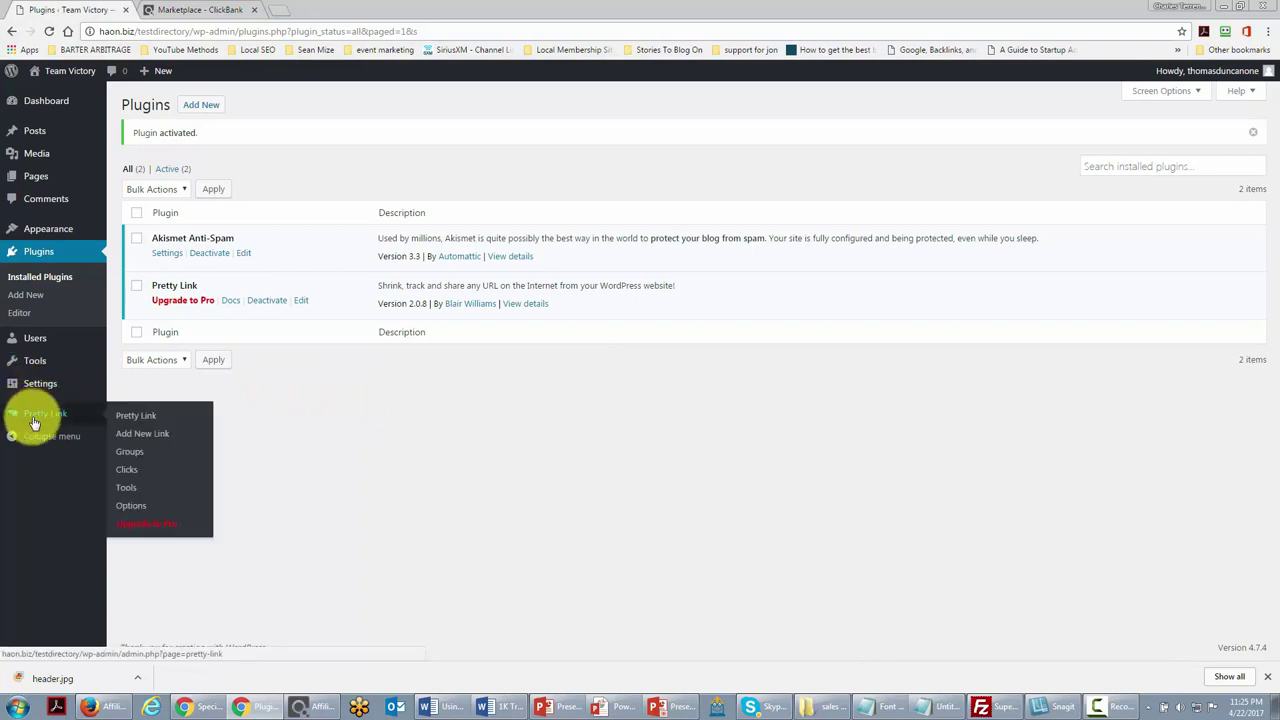
pyautogui.click(135, 436)
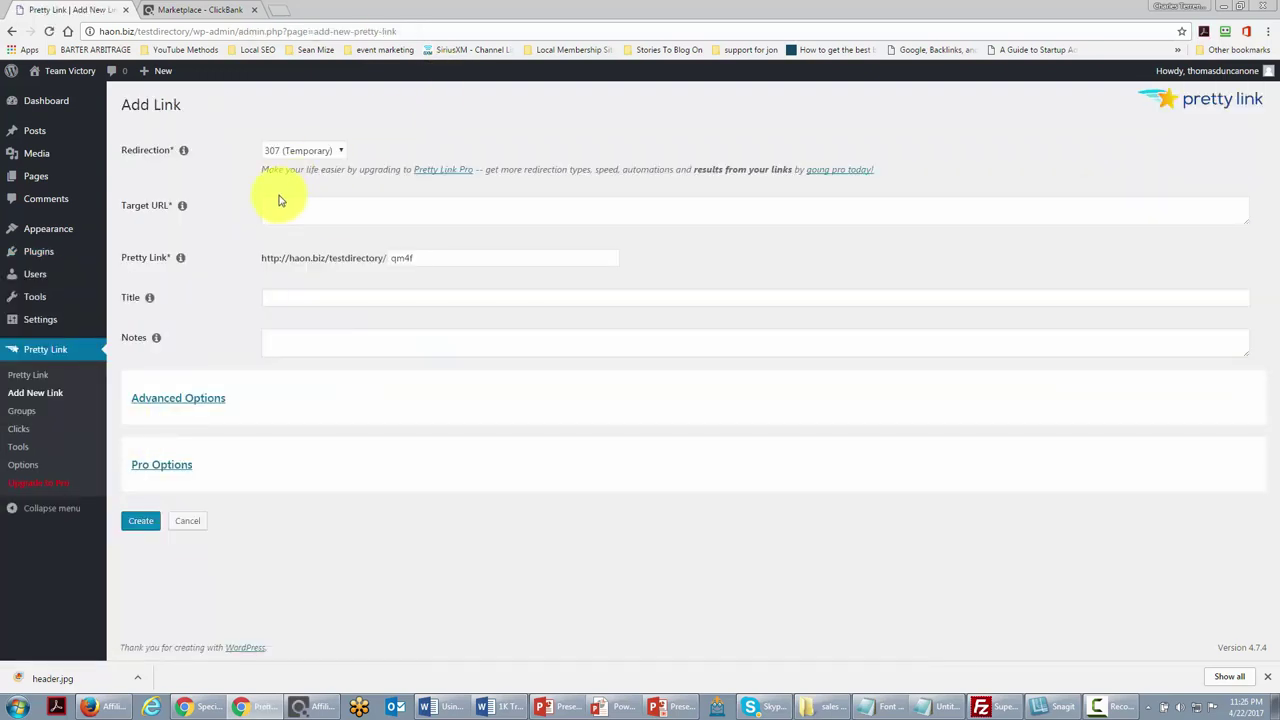
# Step: Create a pretty link 'The Networking E-Book' with slug 'networking' targeting the ClickBank hoplink
pyautogui.click(287, 211)
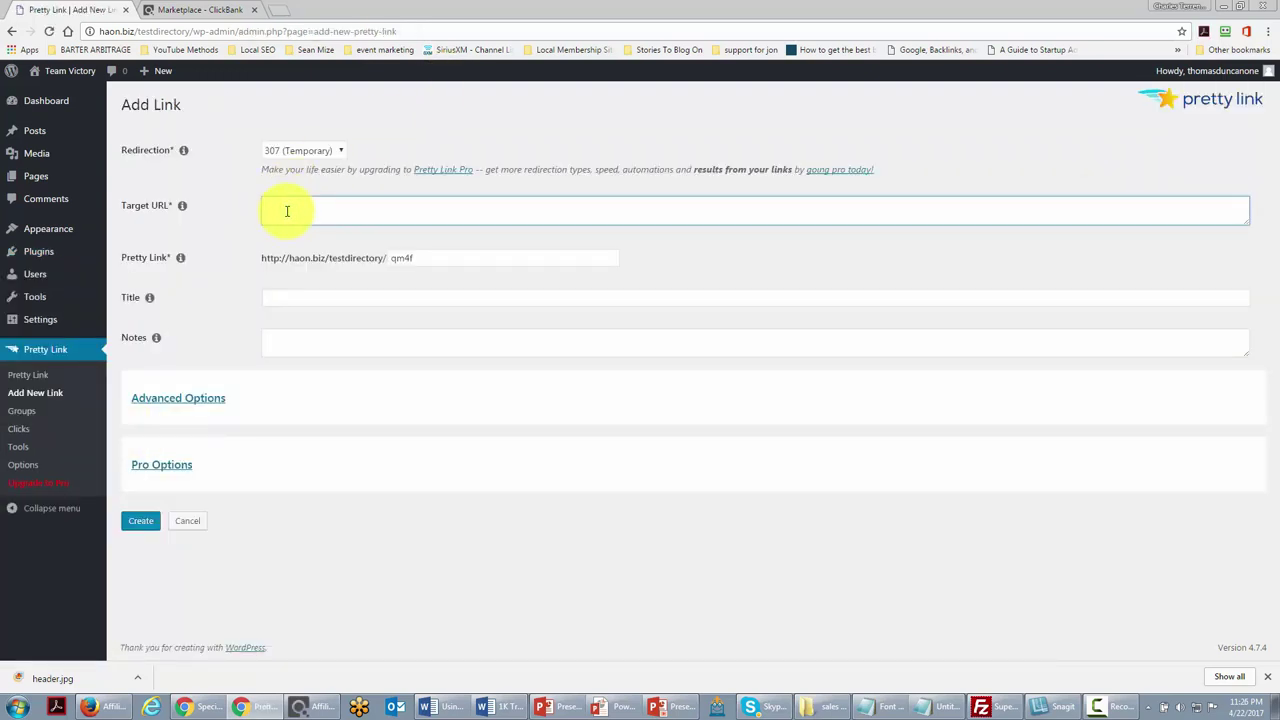
pyautogui.hotkey('ctrl', 'v')
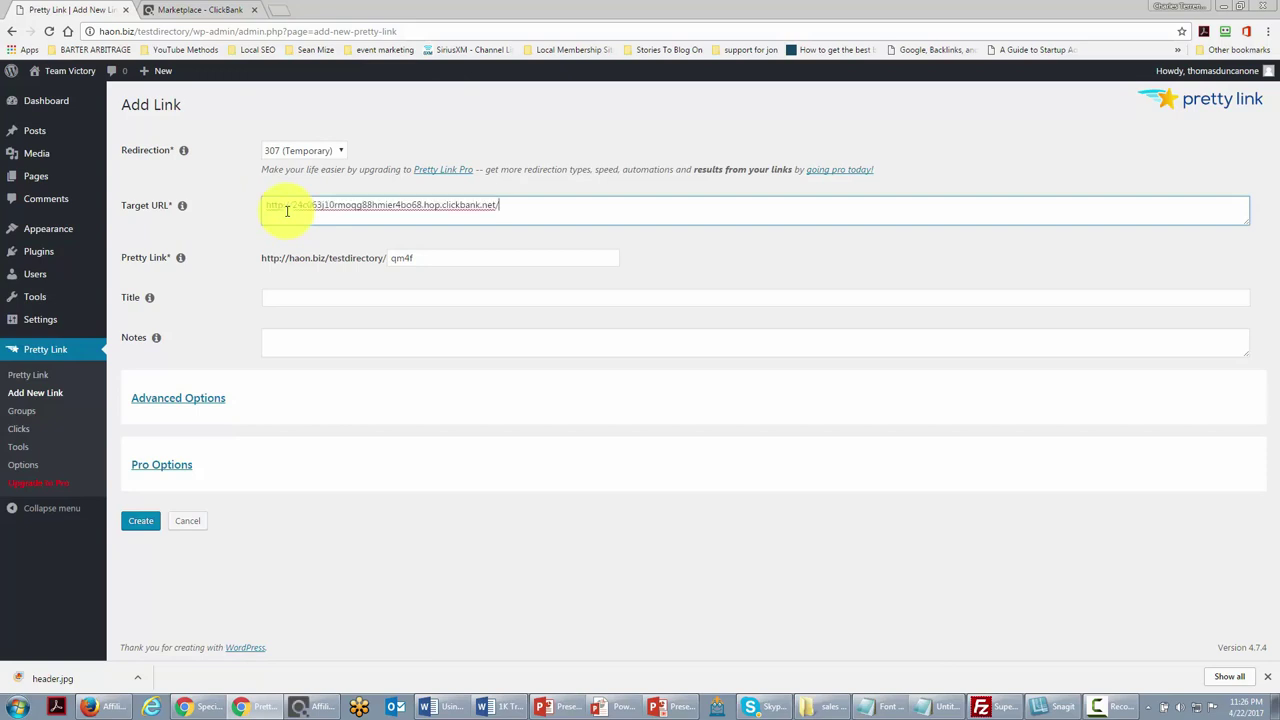
pyautogui.doubleClick(422, 259)
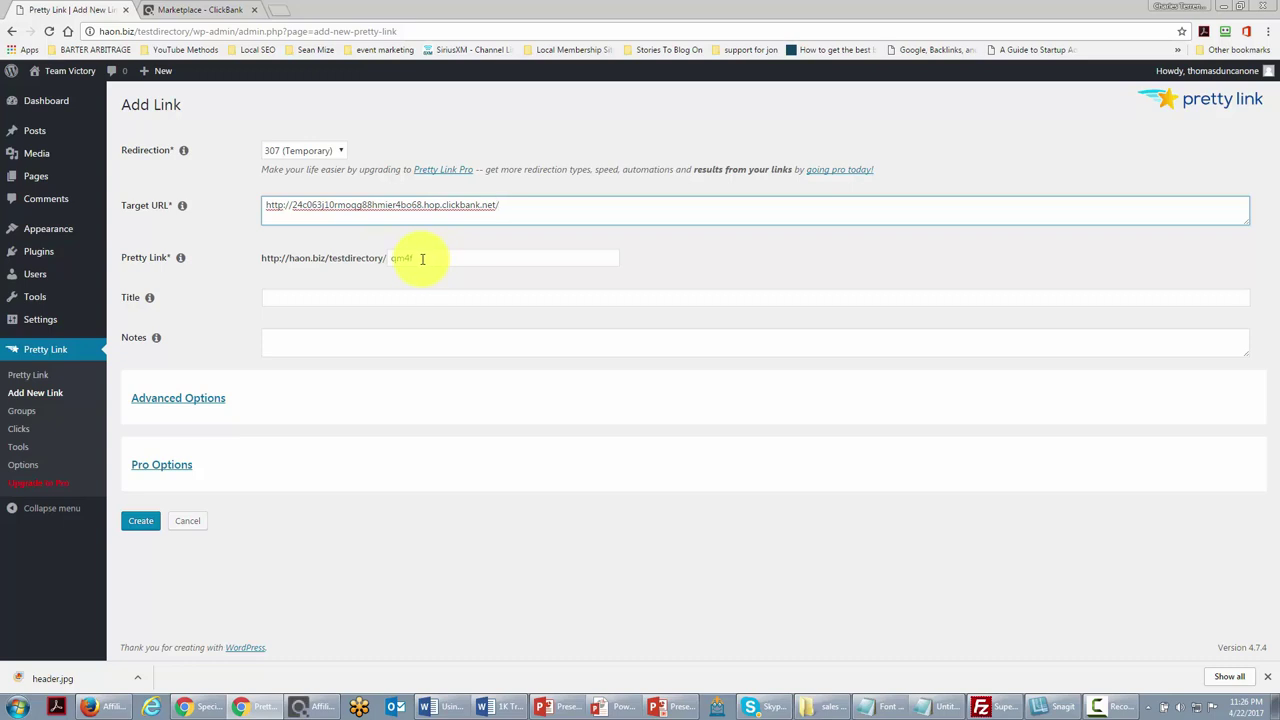
pyautogui.click(422, 259)
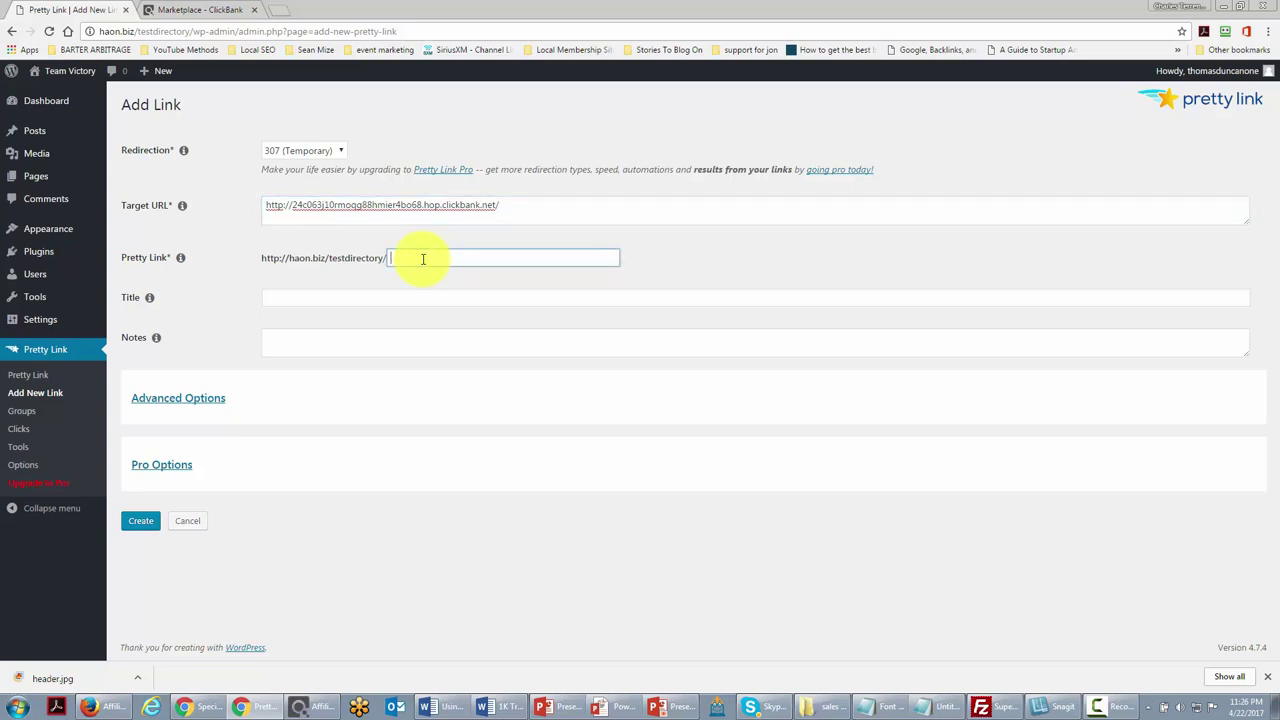
pyautogui.write('networking')
pyautogui.click(344, 299)
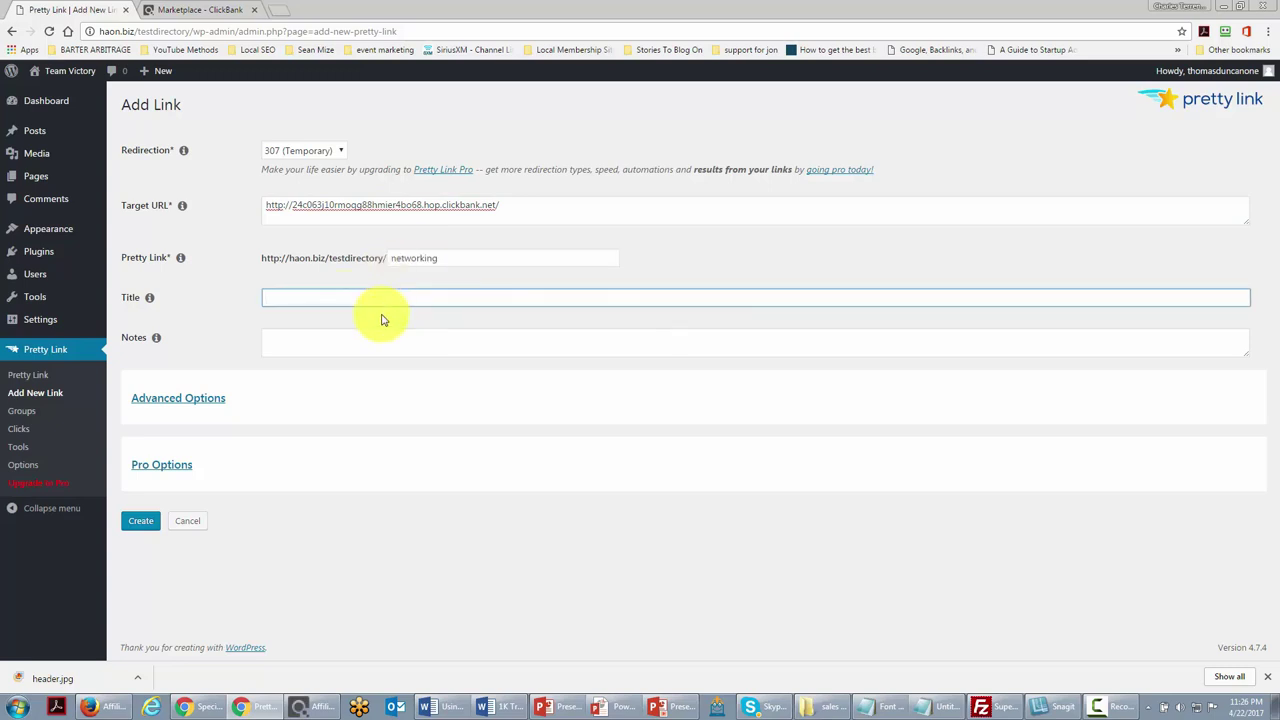
pyautogui.write('The Networking E-Book')
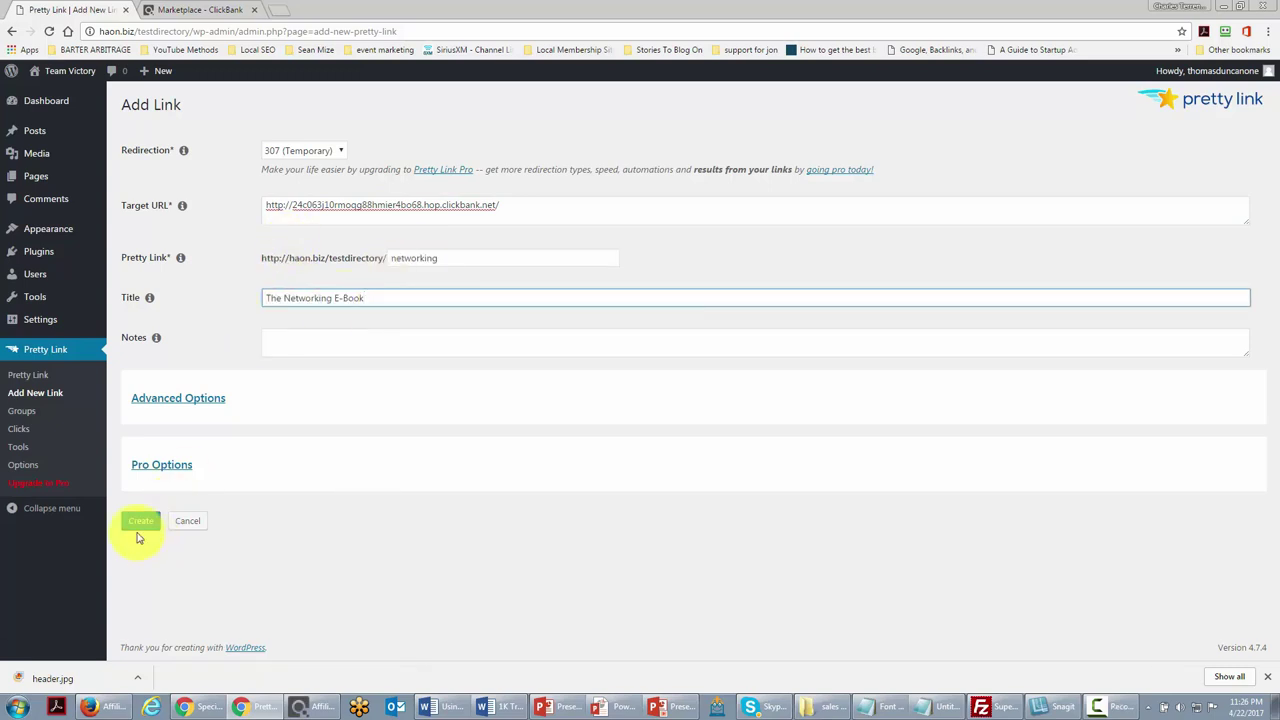
pyautogui.click(139, 522)
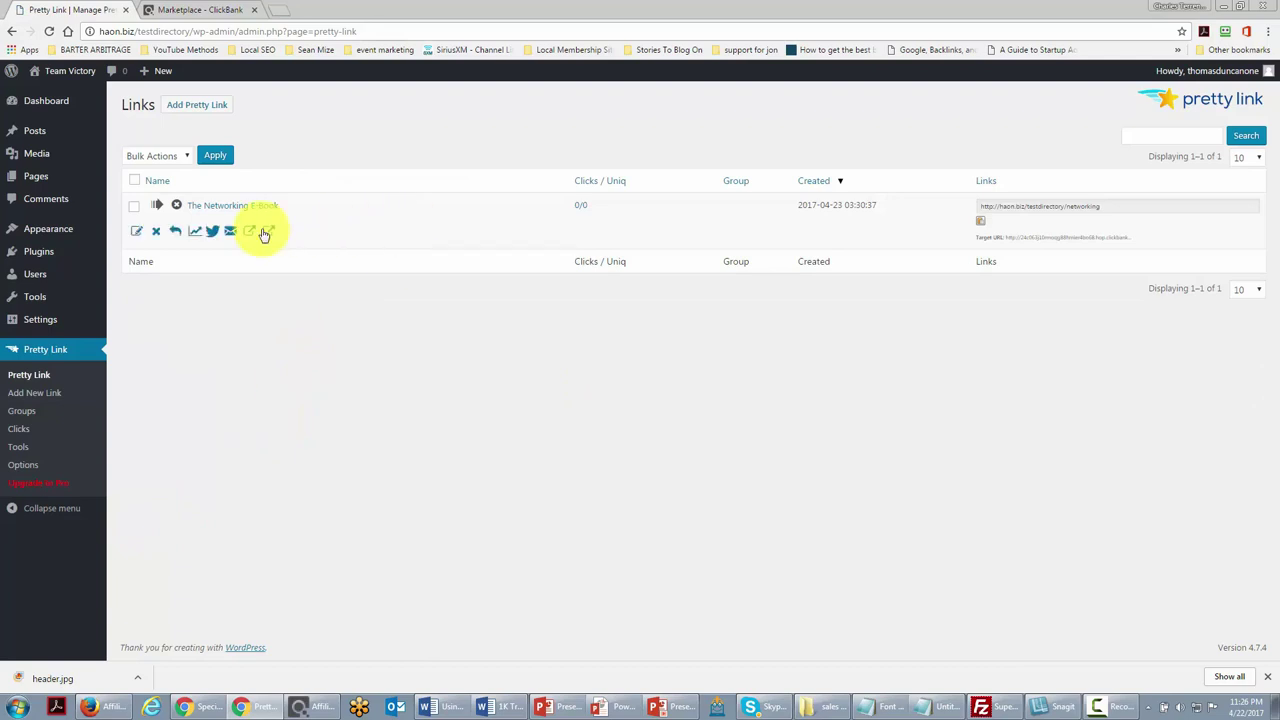
# Step: Copy the new pretty link address and switch to the GetResponse dashboard
pyautogui.click(981, 222)
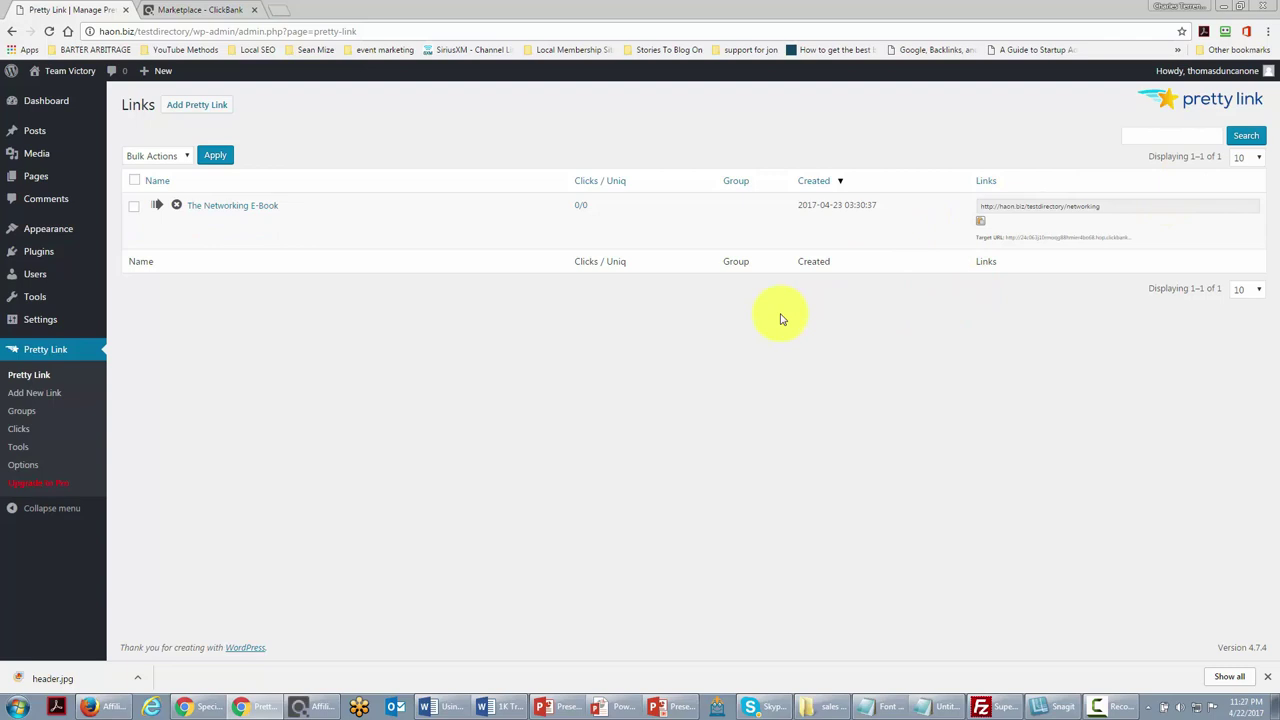
pyautogui.hotkey('alt', 'Tab')
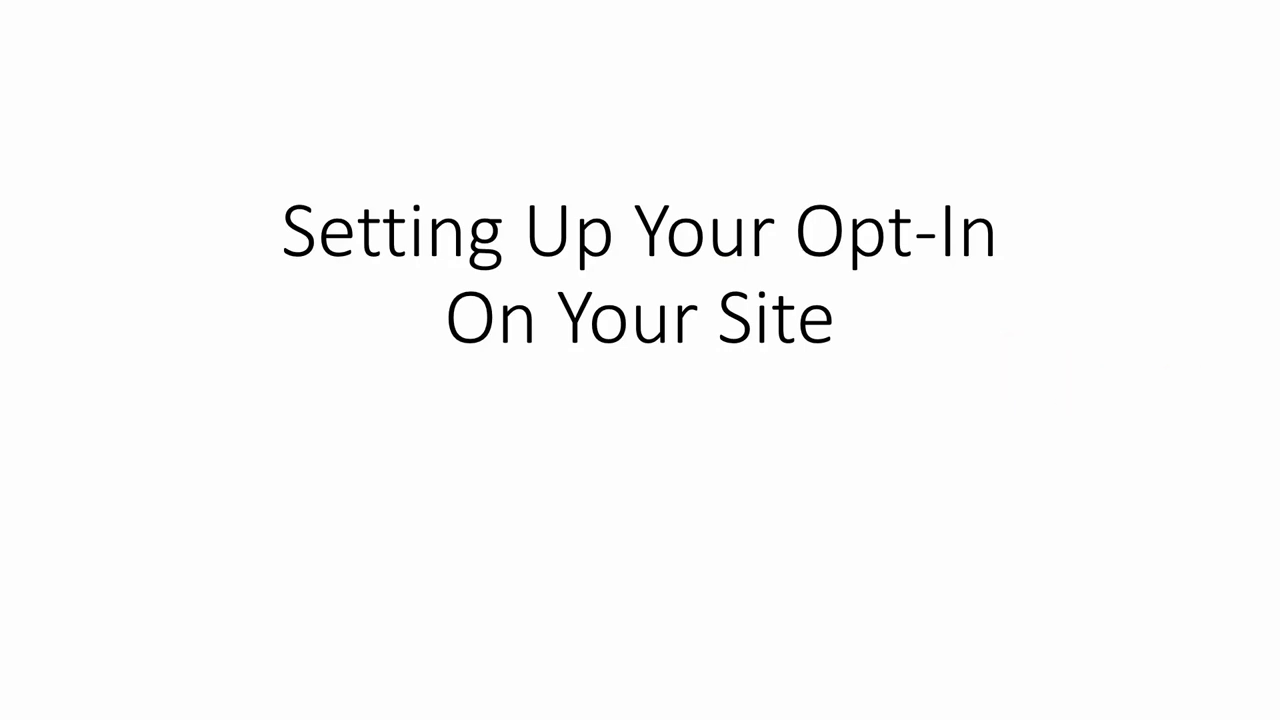
pyautogui.hotkey('alt', 'Tab')
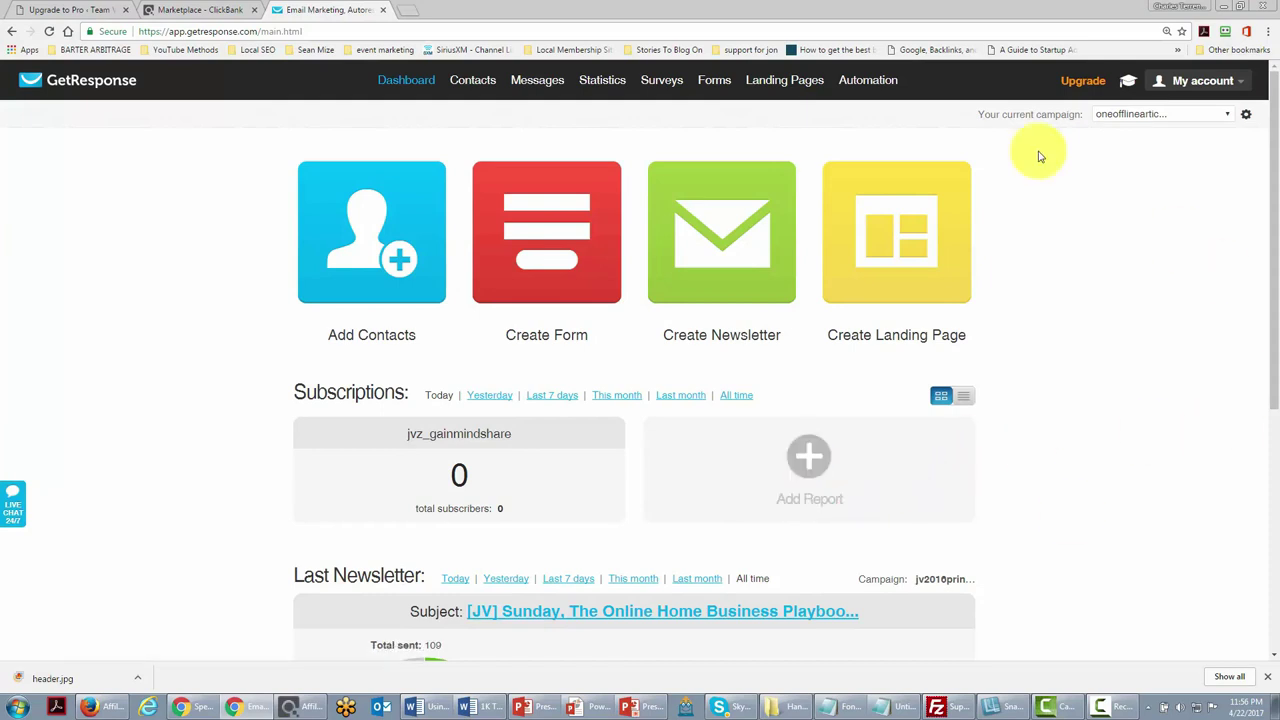
# Step: Start a new GetResponse sign-up form from the Smart Tips template
pyautogui.moveTo(689, 92)
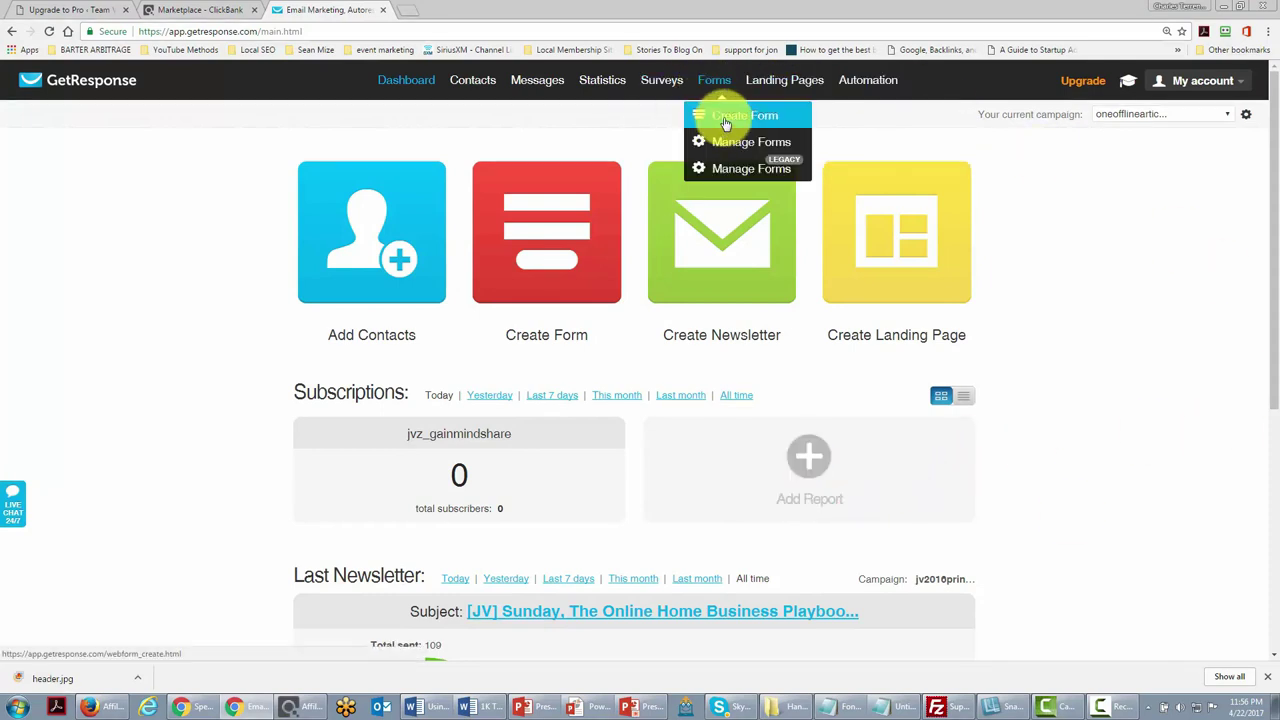
pyautogui.click(726, 118)
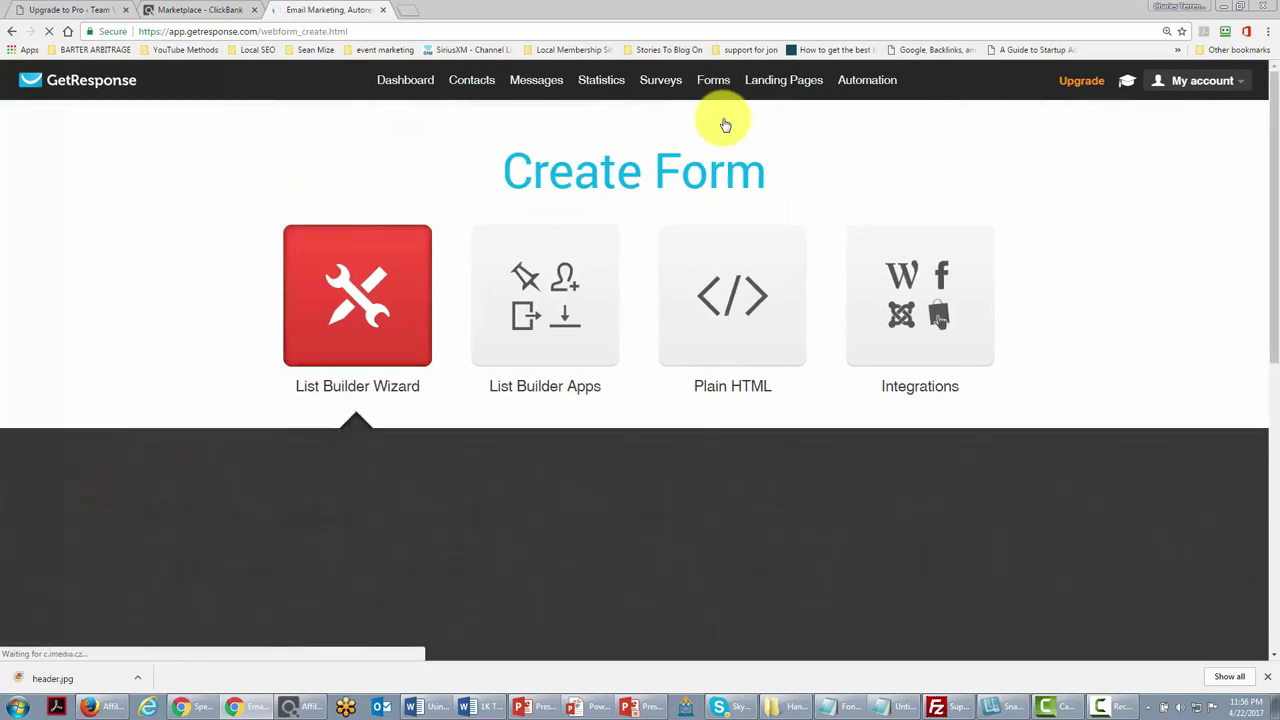
pyautogui.scroll(-2, 723, 286)
pyautogui.scroll(-1, 766, 177)
pyautogui.scroll(-3, 766, 183)
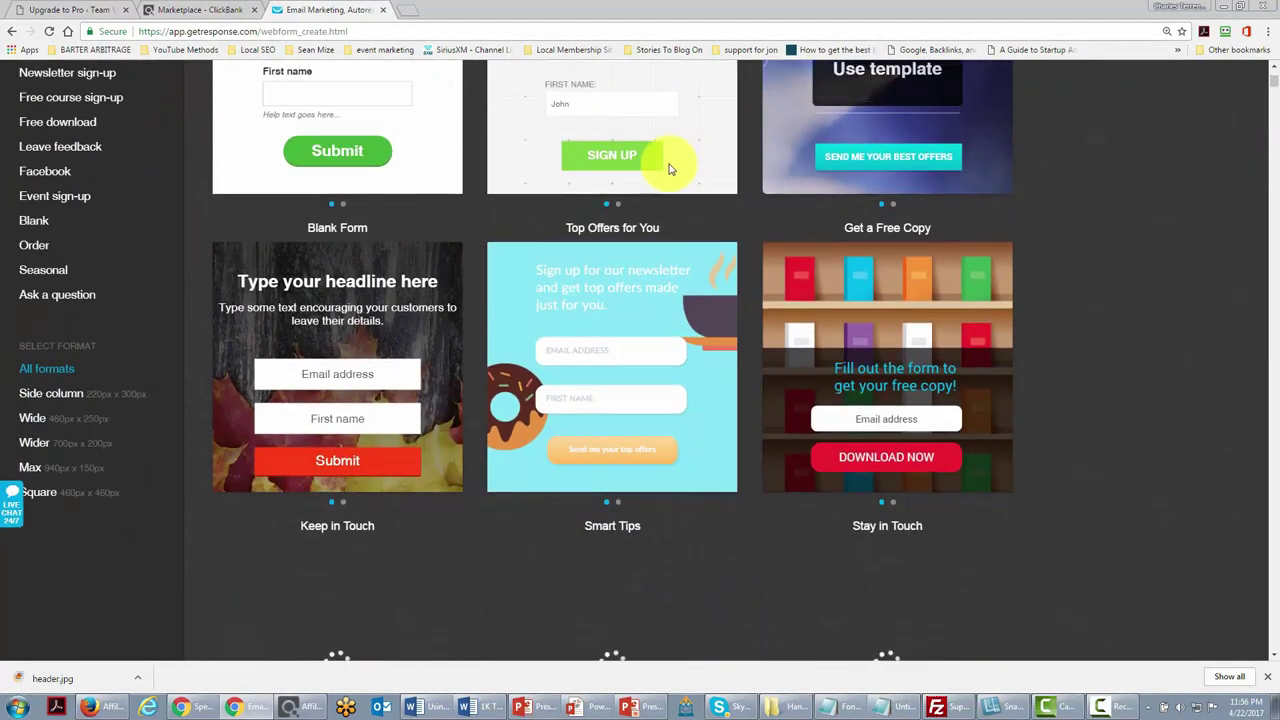
pyautogui.scroll(-1, 668, 180)
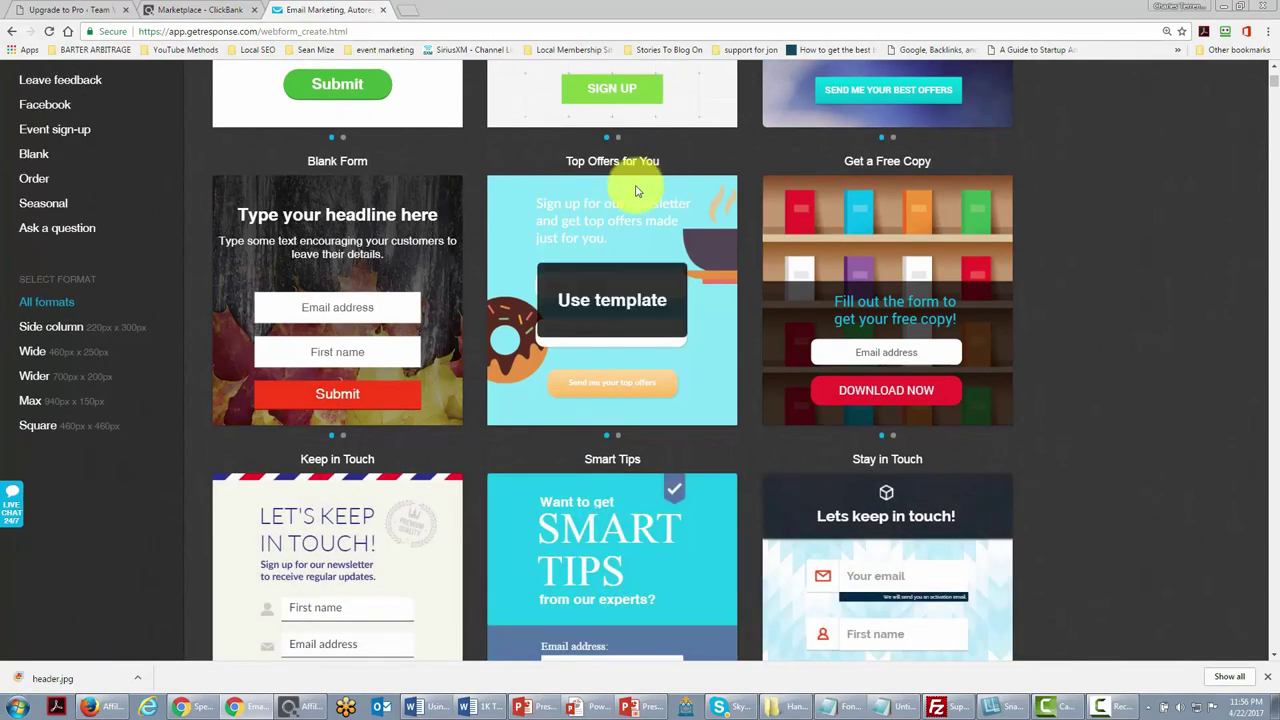
pyautogui.scroll(-2, 330, 265)
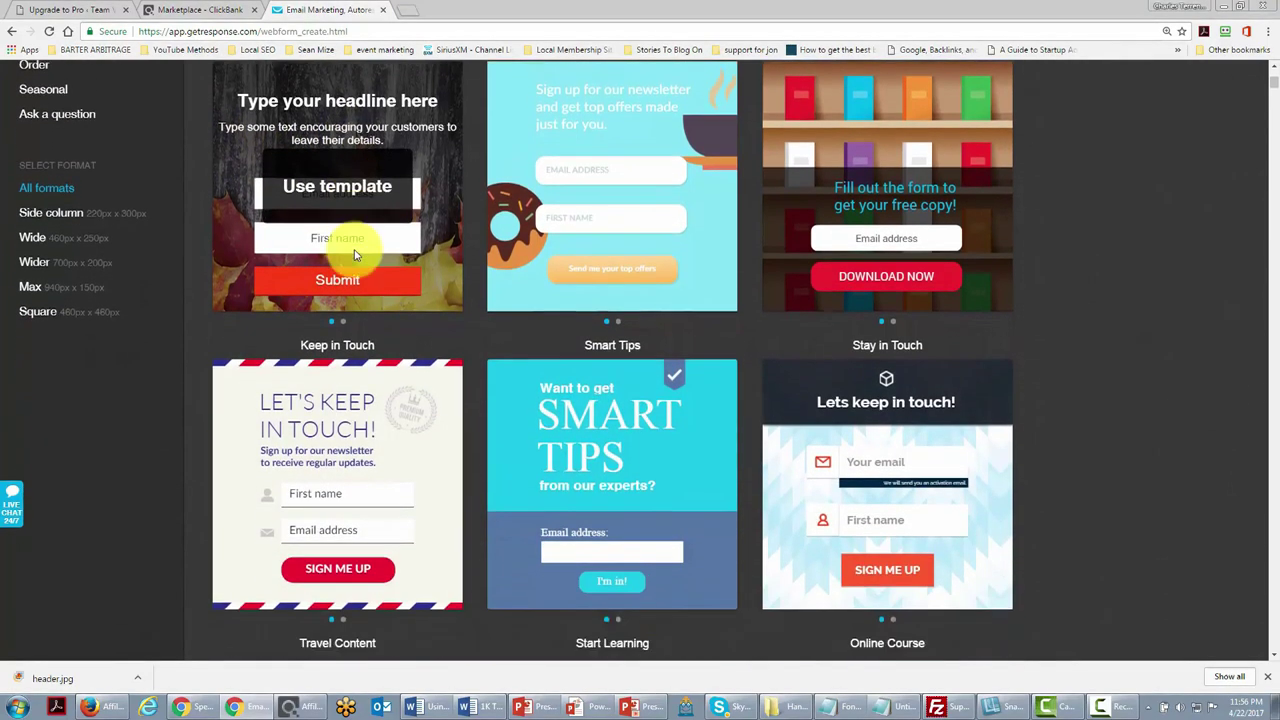
pyautogui.moveTo(588, 422)
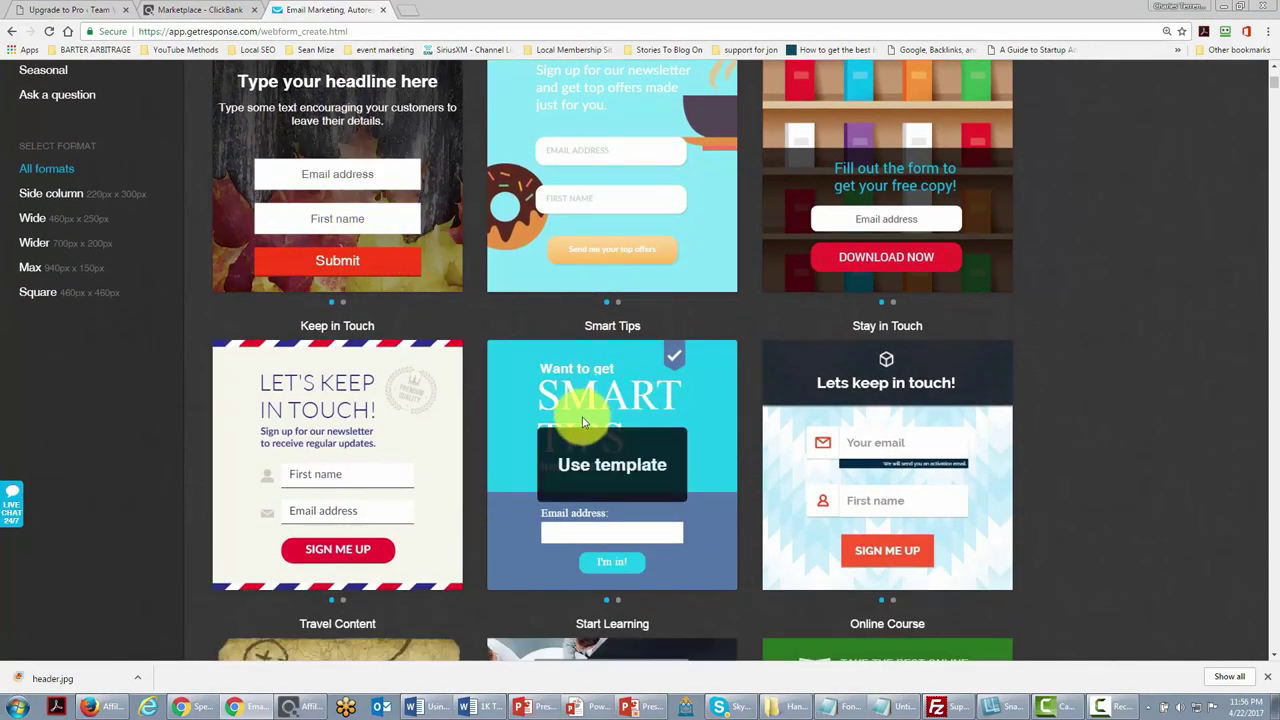
pyautogui.click(614, 466)
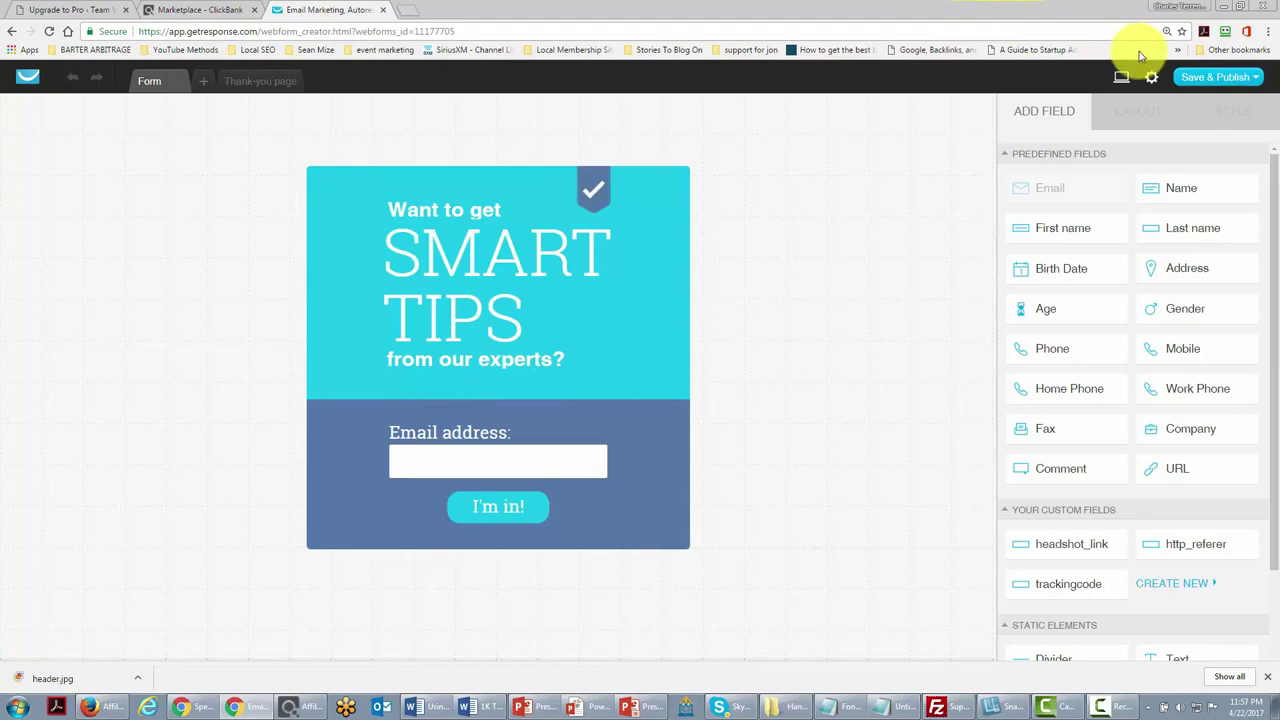
# Step: Save and publish the form, copy its JavaScript embed code, and return to WordPress
pyautogui.click(1237, 77)
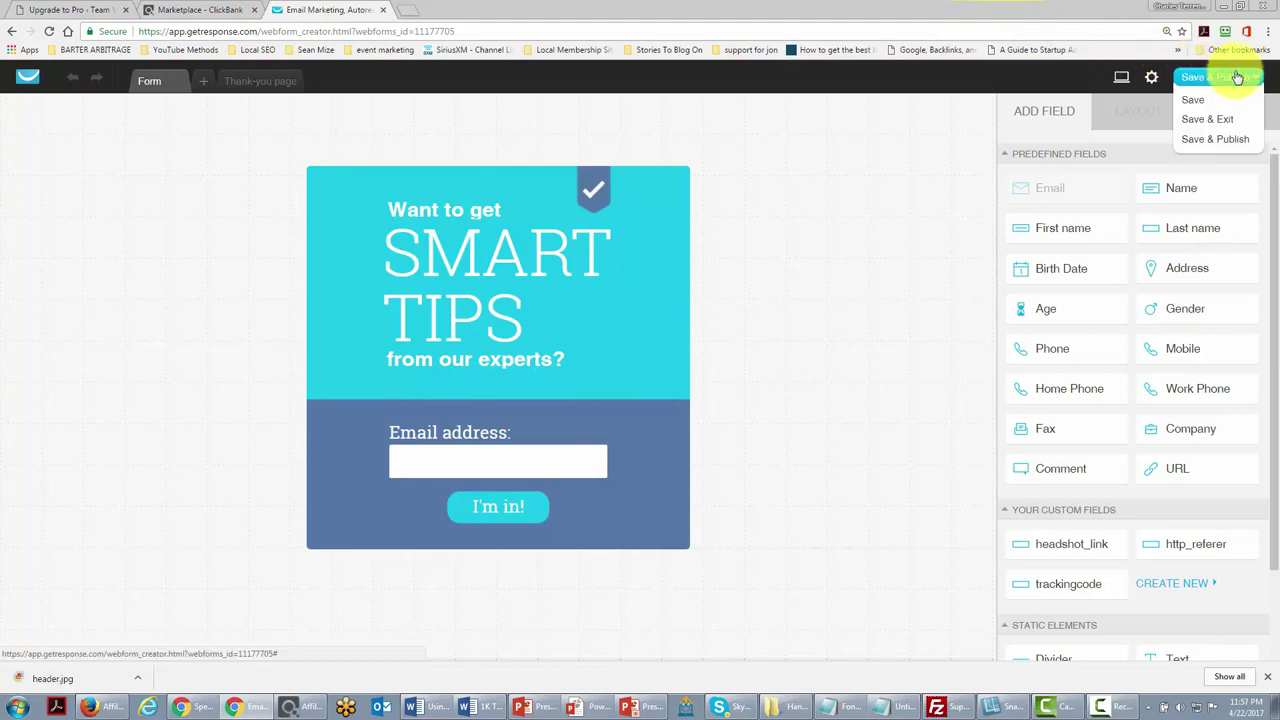
pyautogui.click(1212, 140)
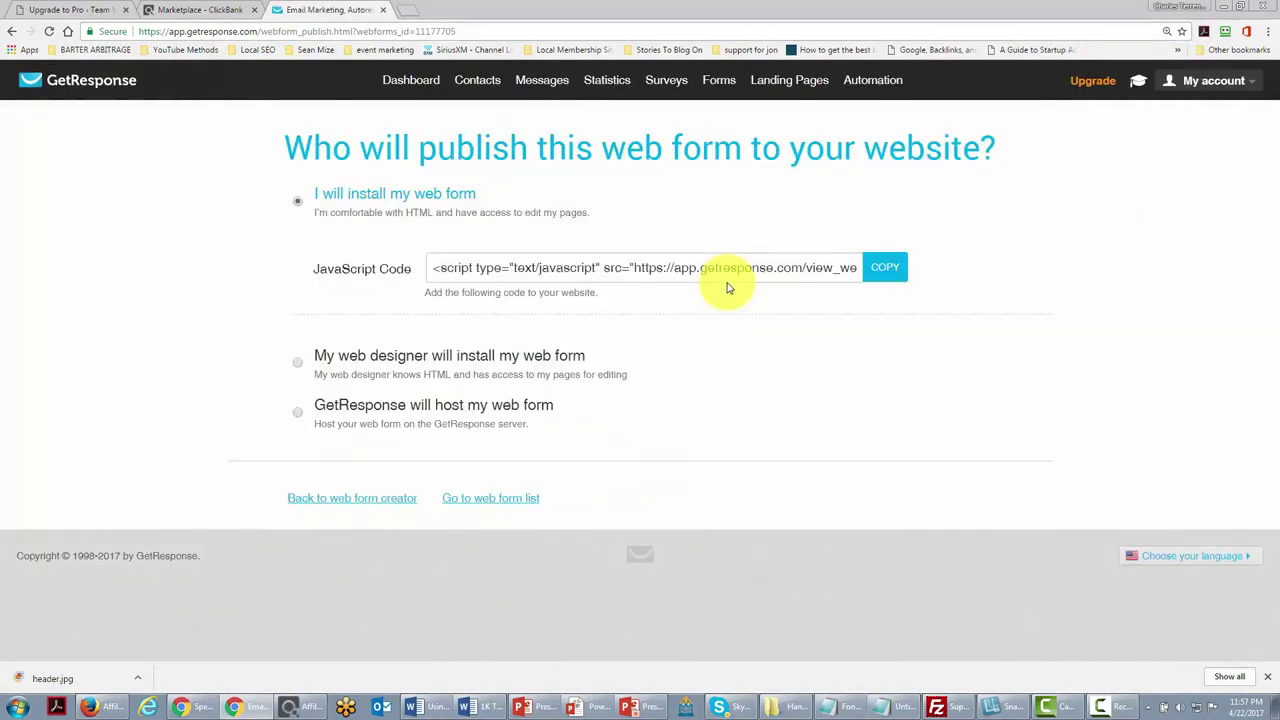
pyautogui.click(530, 268)
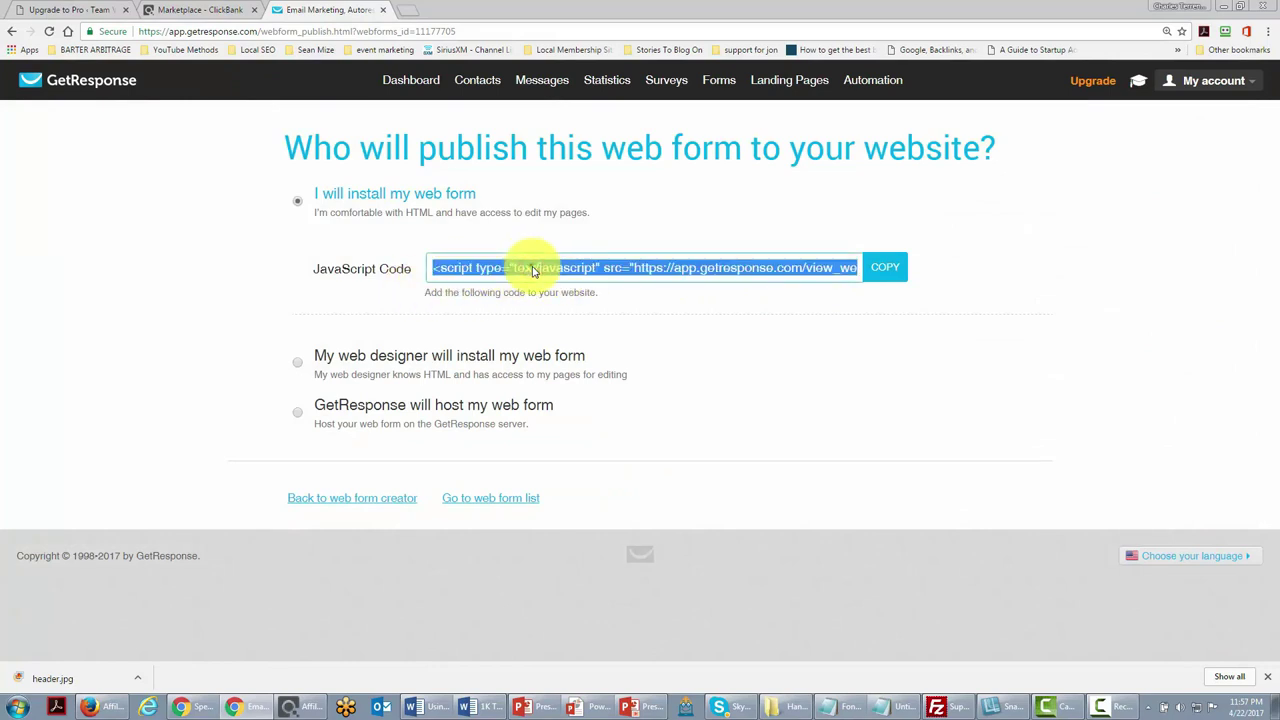
pyautogui.rightClick(551, 272)
pyautogui.click(565, 280)
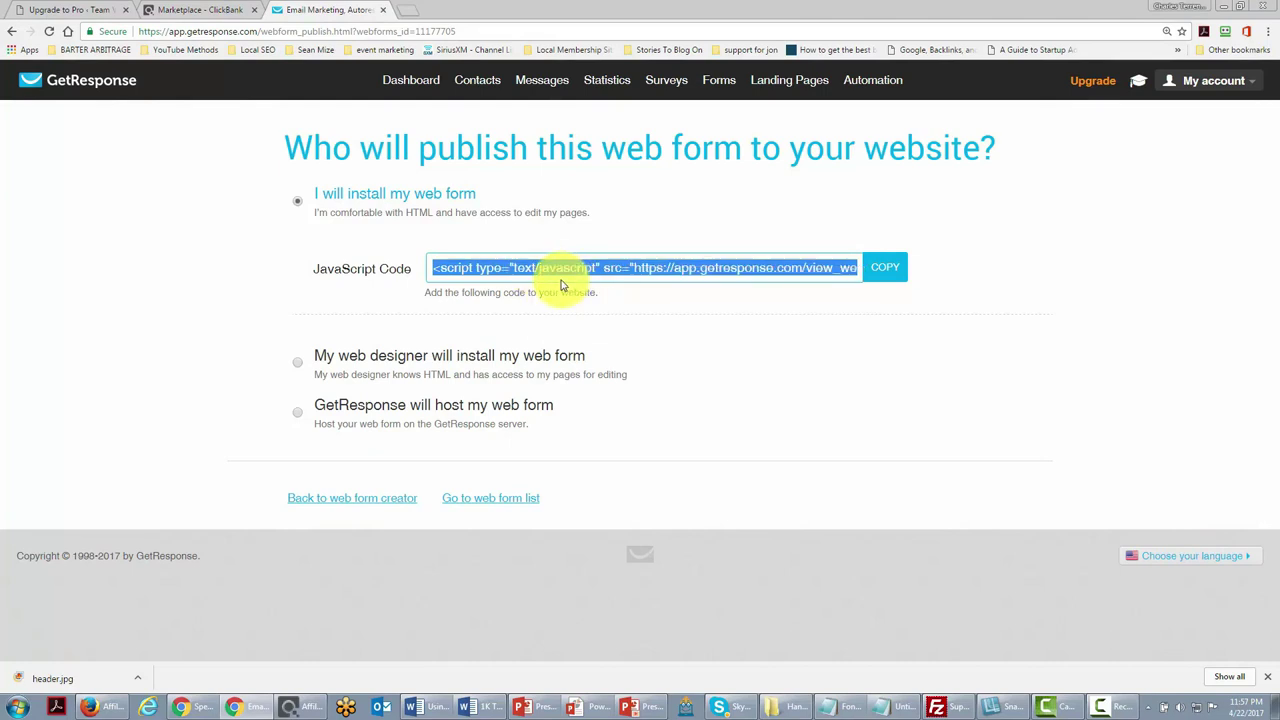
pyautogui.hotkey('ctrl', '1')
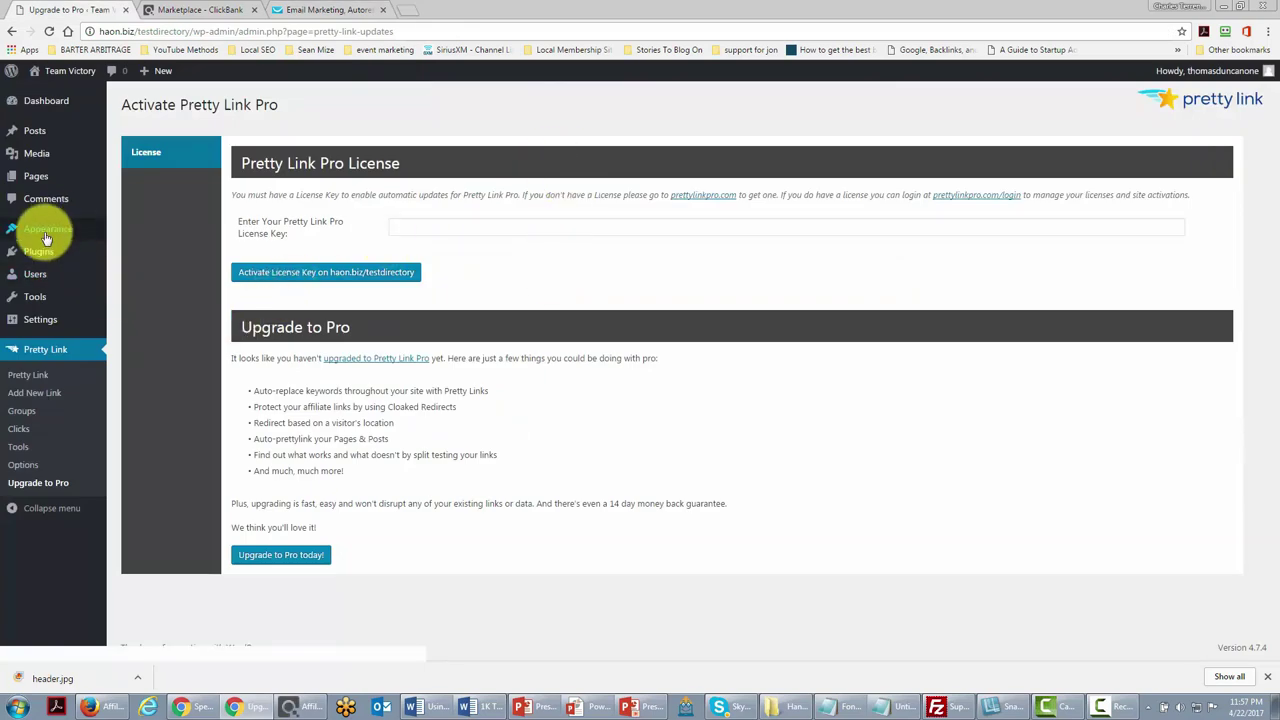
# Step: Add a Text widget to the Sidebar on the Widgets page
pyautogui.moveTo(45, 230)
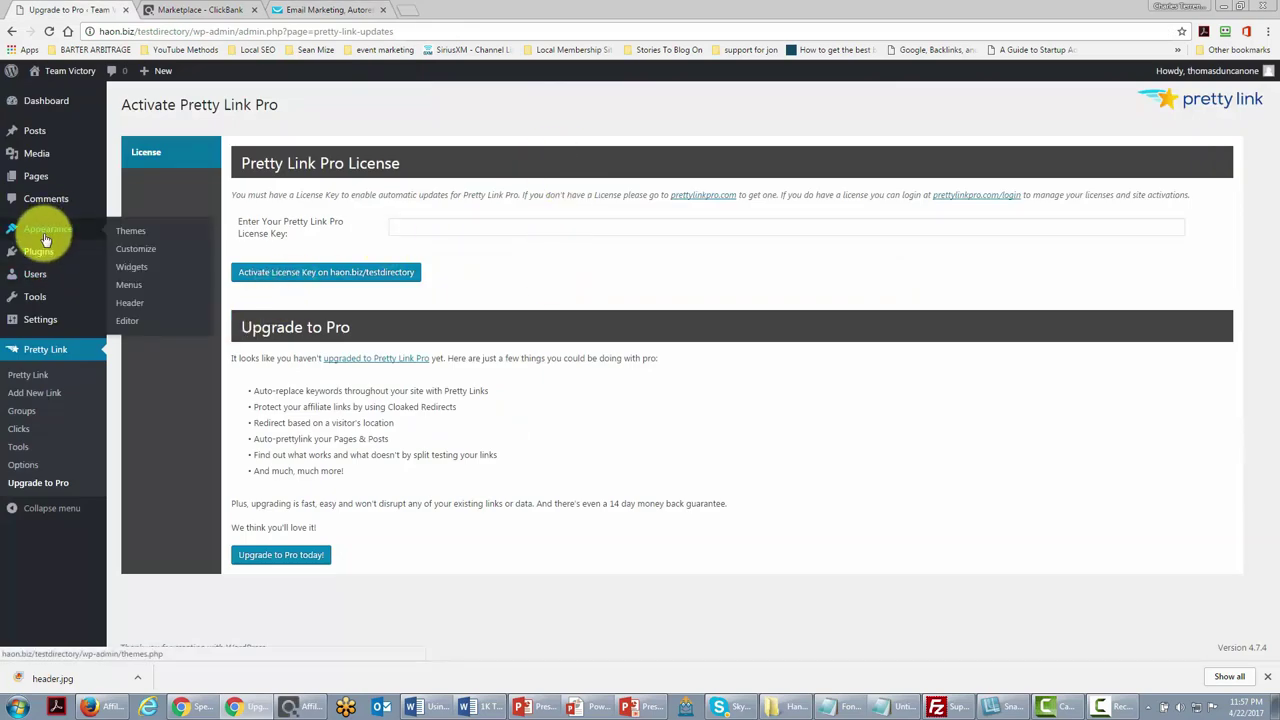
pyautogui.click(128, 268)
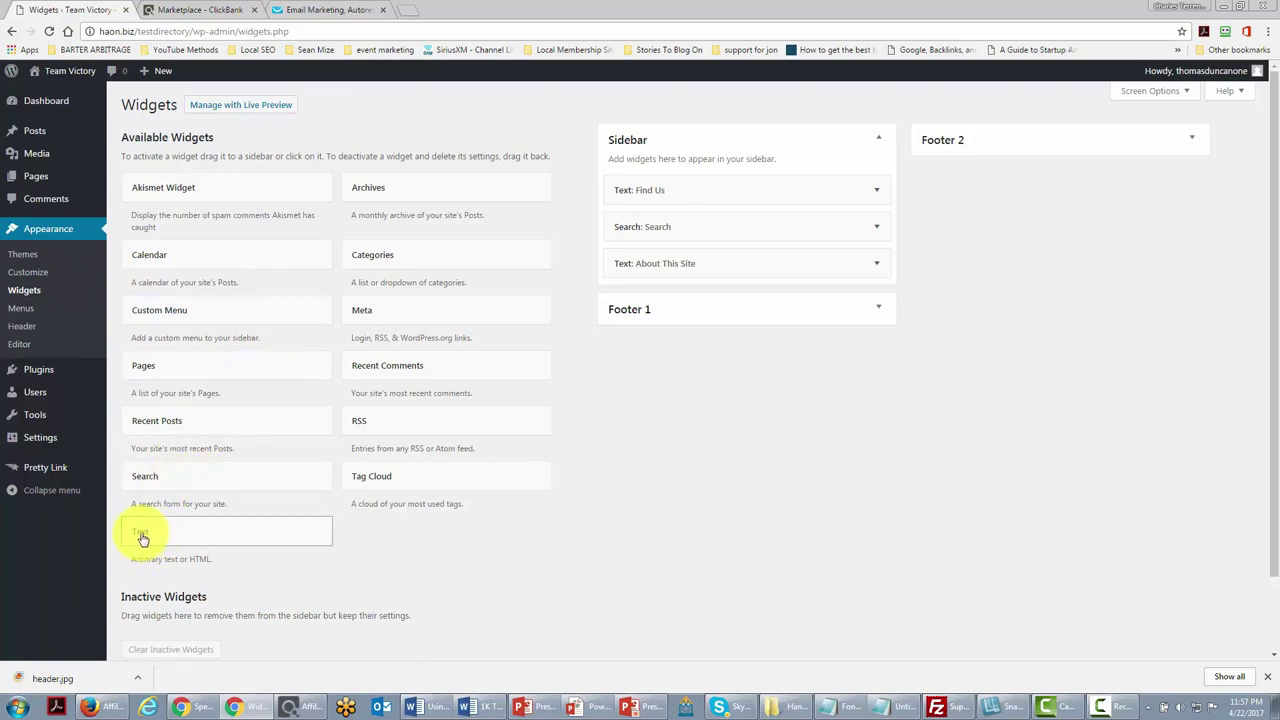
pyautogui.moveTo(143, 540); pyautogui.dragTo(647, 274)
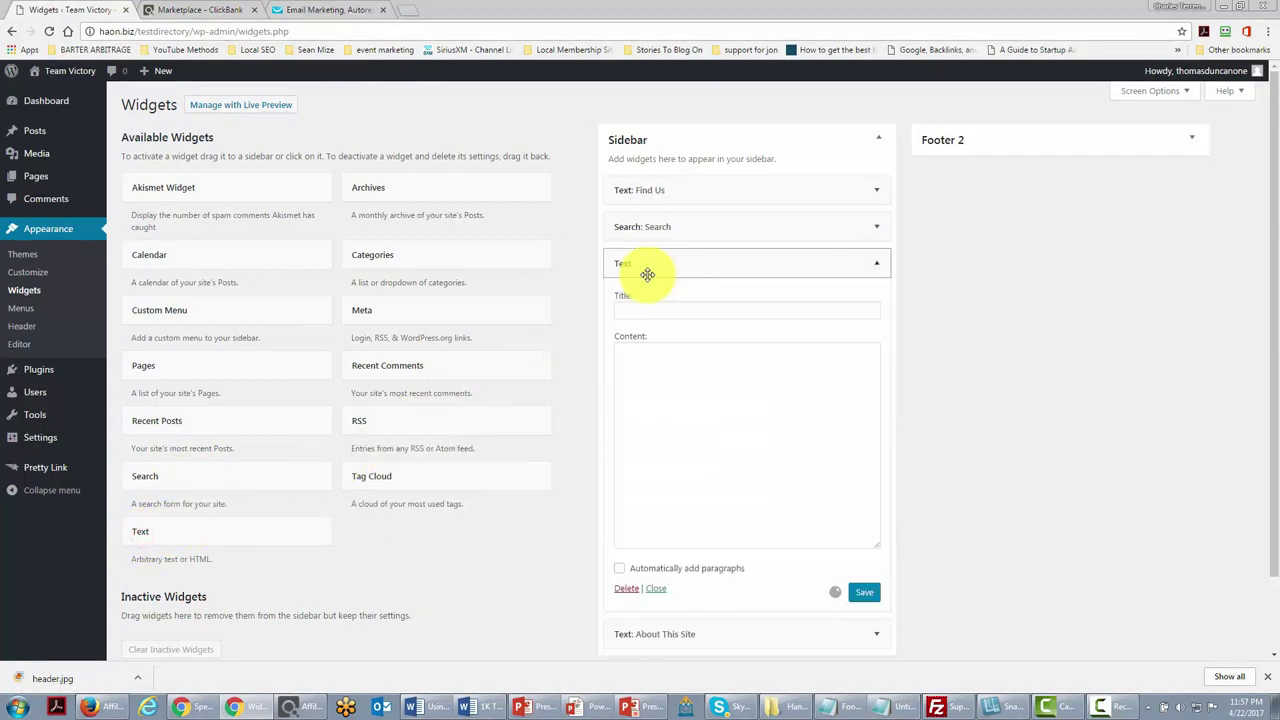
# Step: Fill the widget with the GetResponse script, title it 'Sign Up For Our Content', and save
pyautogui.click(826, 473)
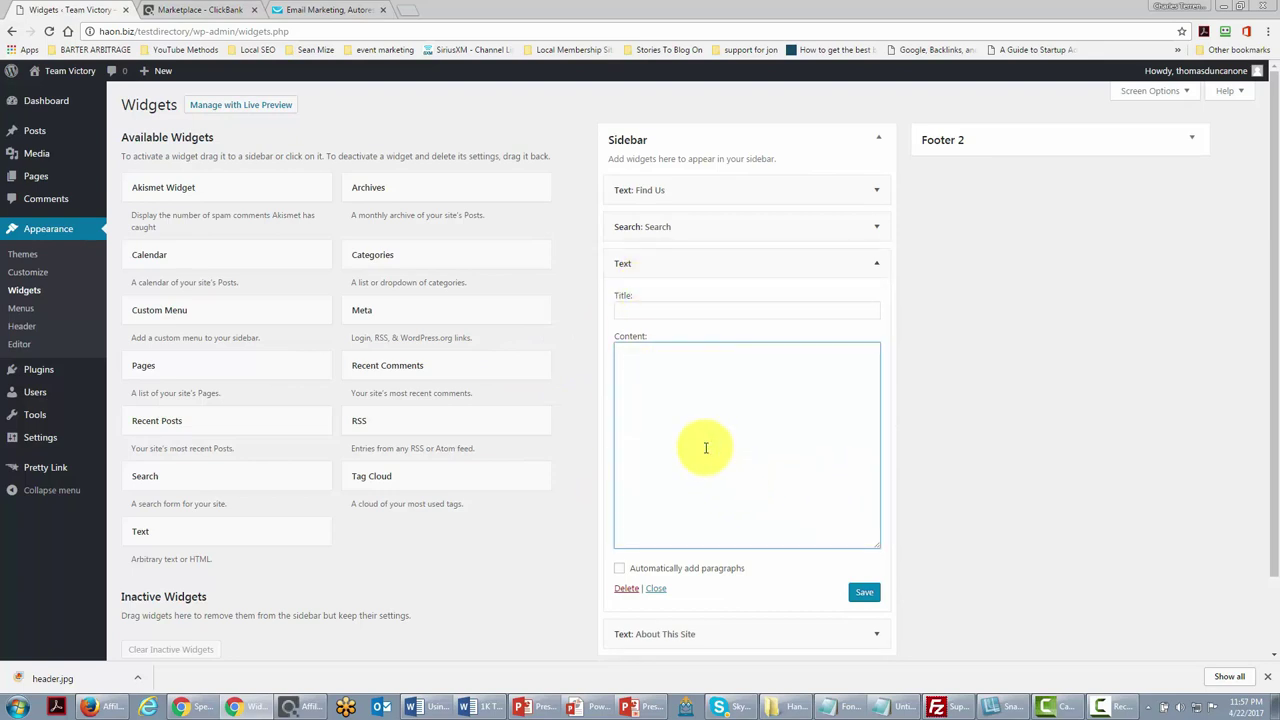
pyautogui.write('<script type="text/javascript" src="https://app.getresponse.com/view_webform_v2.js?u=ByuP&webforms_id=11177705"></script>')
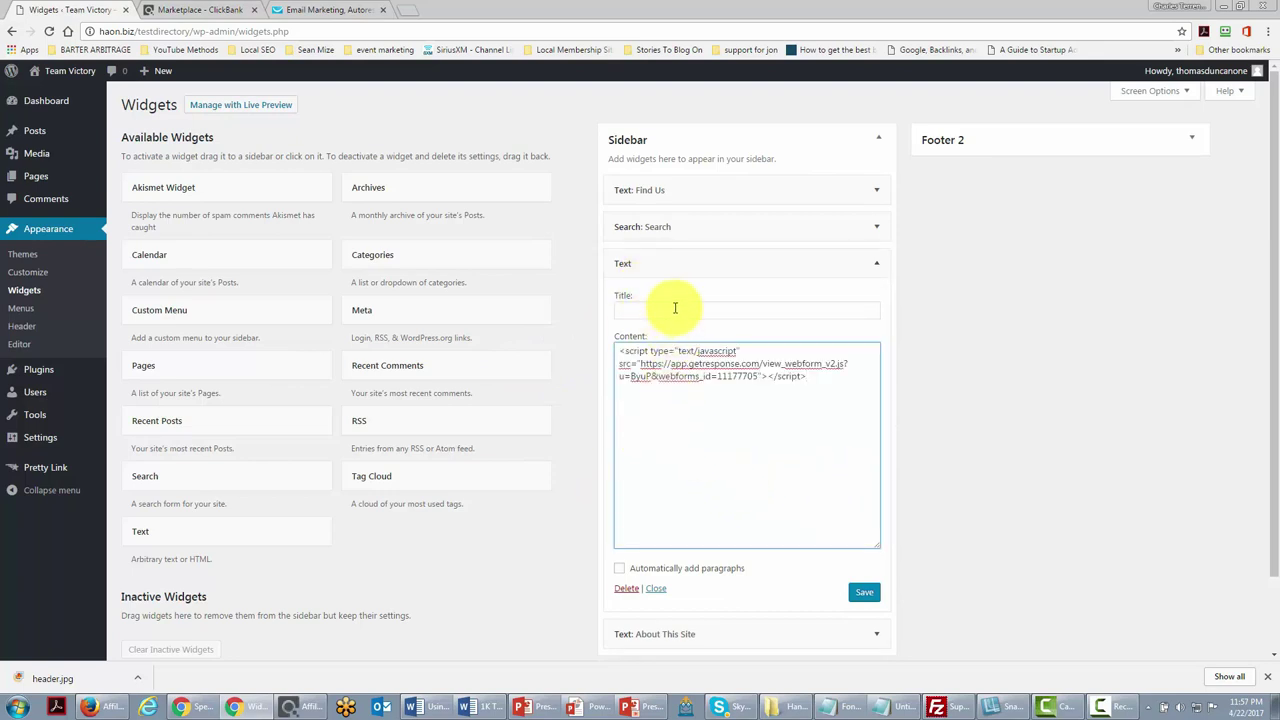
pyautogui.click(674, 308)
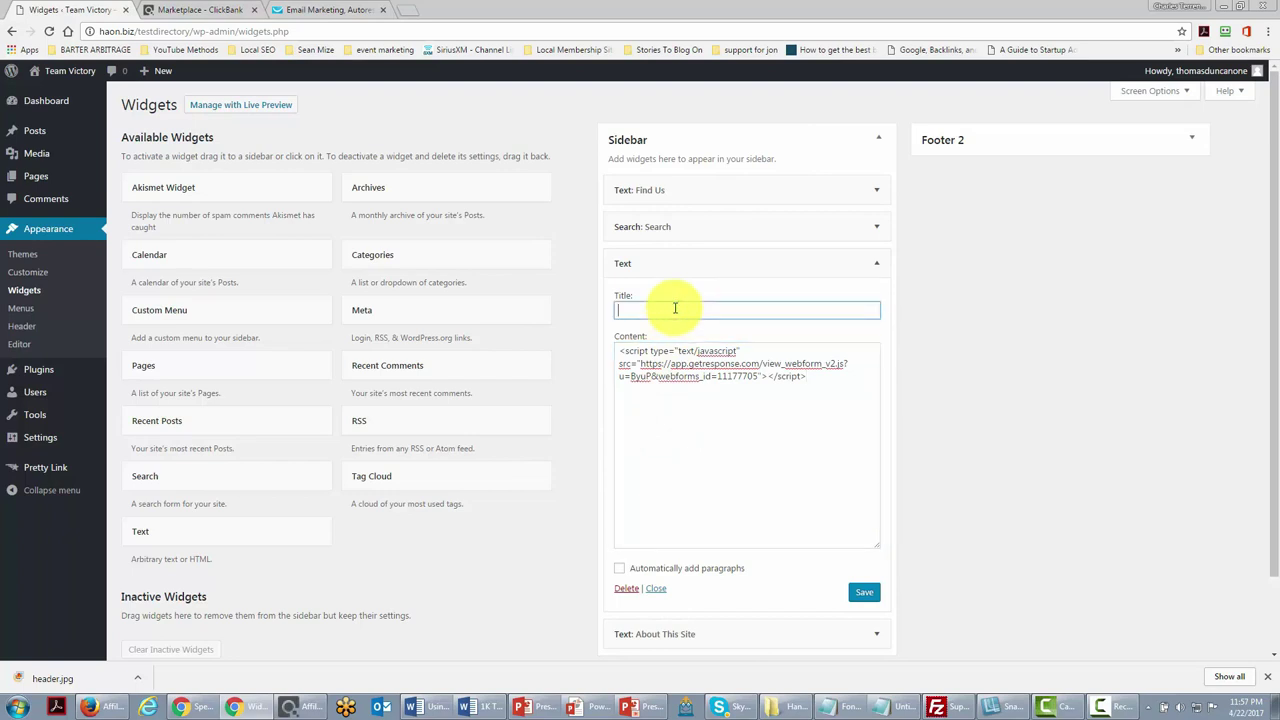
pyautogui.write('Sign Up For Our Content')
pyautogui.click(712, 503)
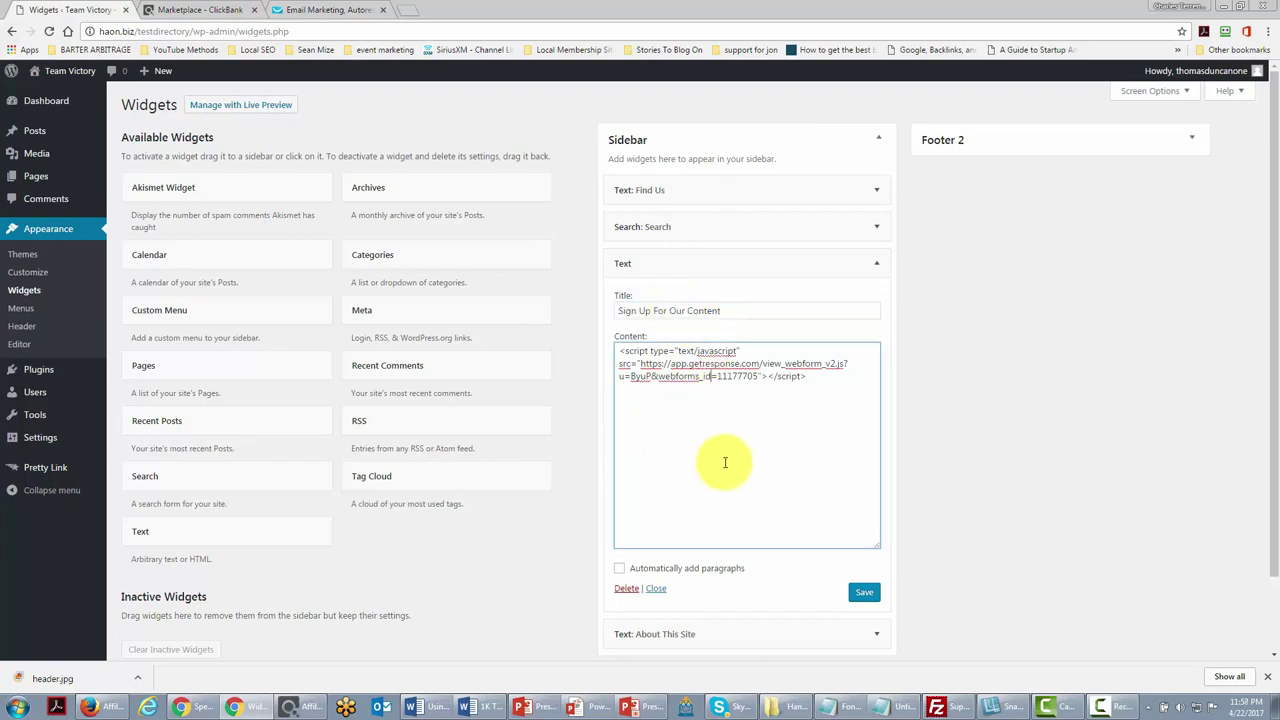
pyautogui.click(863, 595)
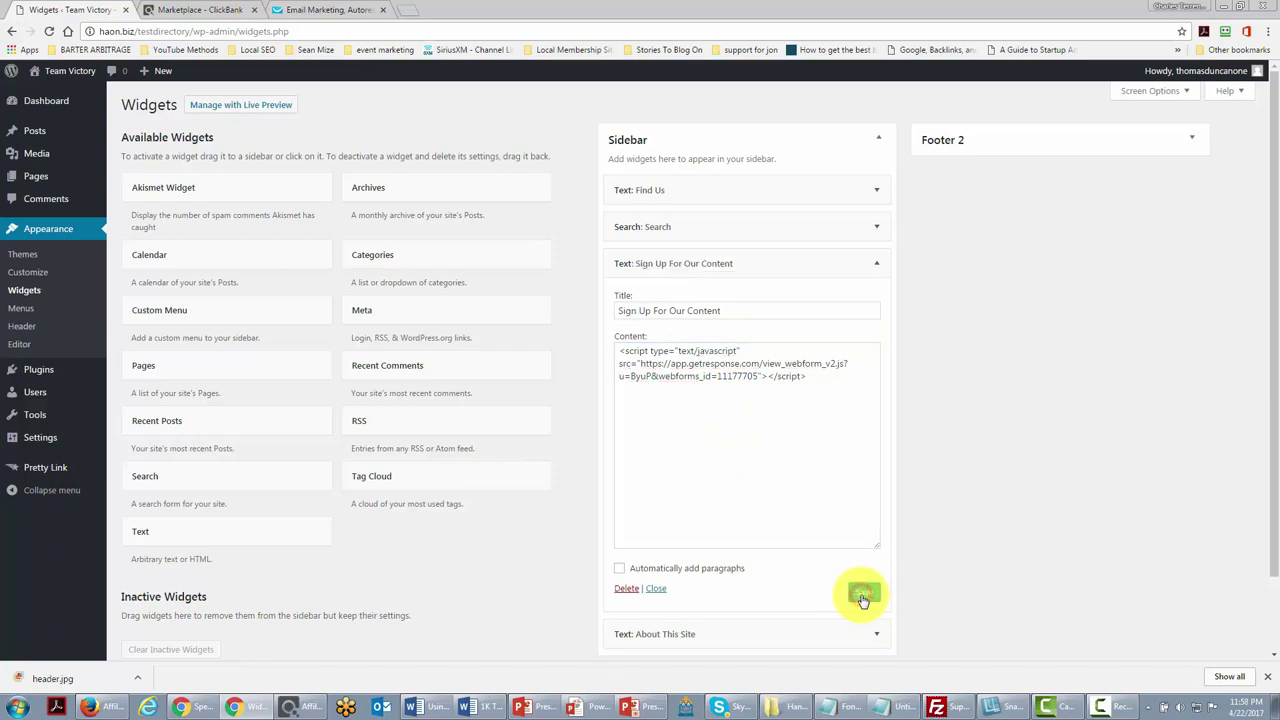
pyautogui.click(656, 590)
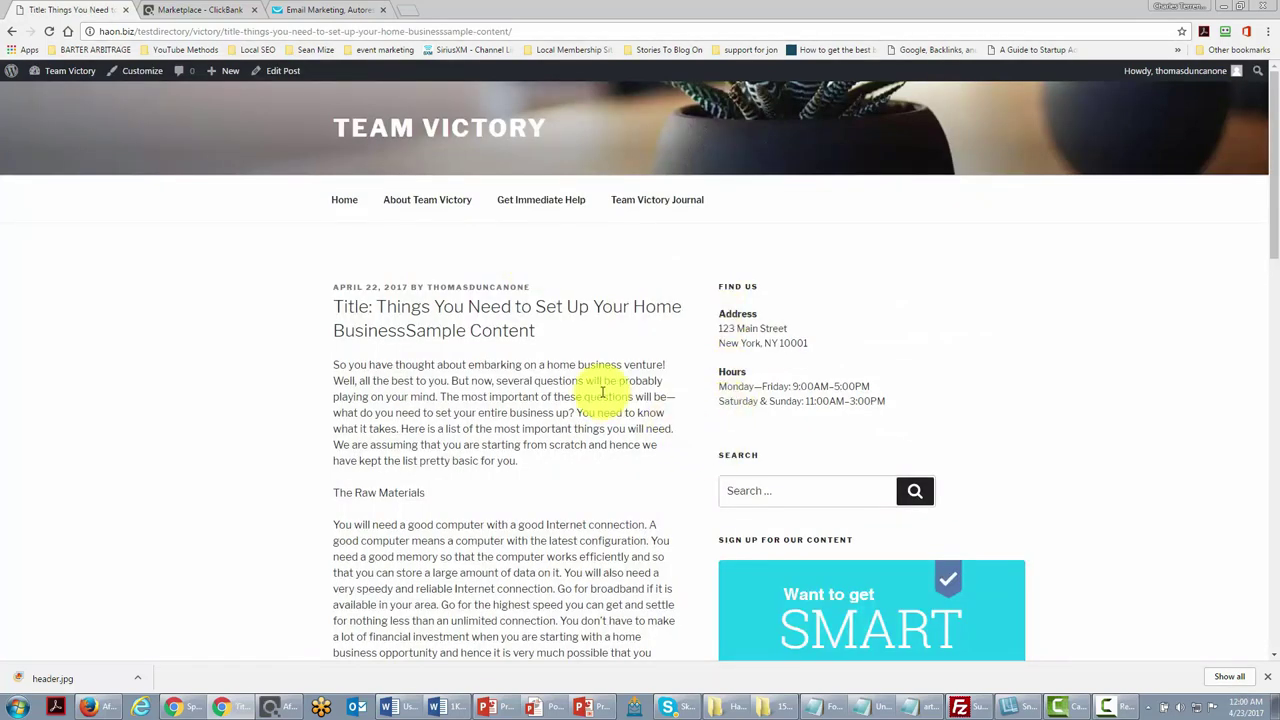
pyautogui.scroll(-5, 603, 392)
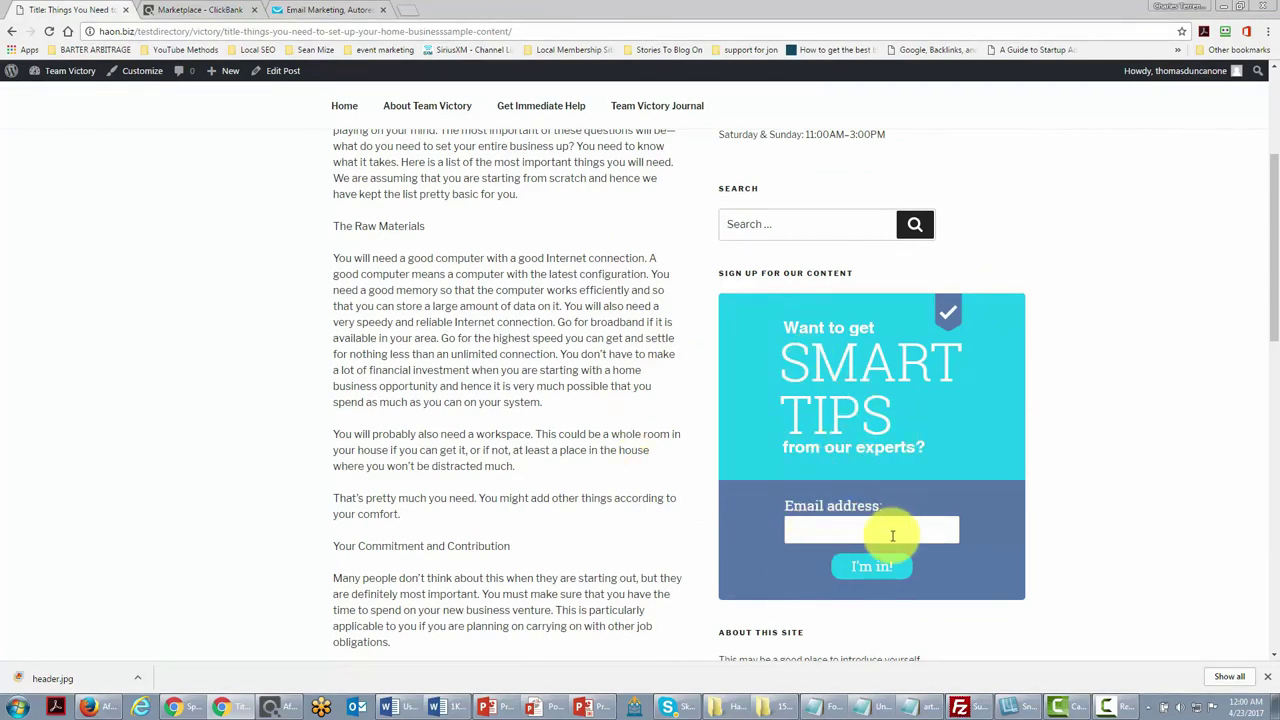
pyautogui.scroll(1, 888, 535)
pyautogui.scroll(1, 892, 536)
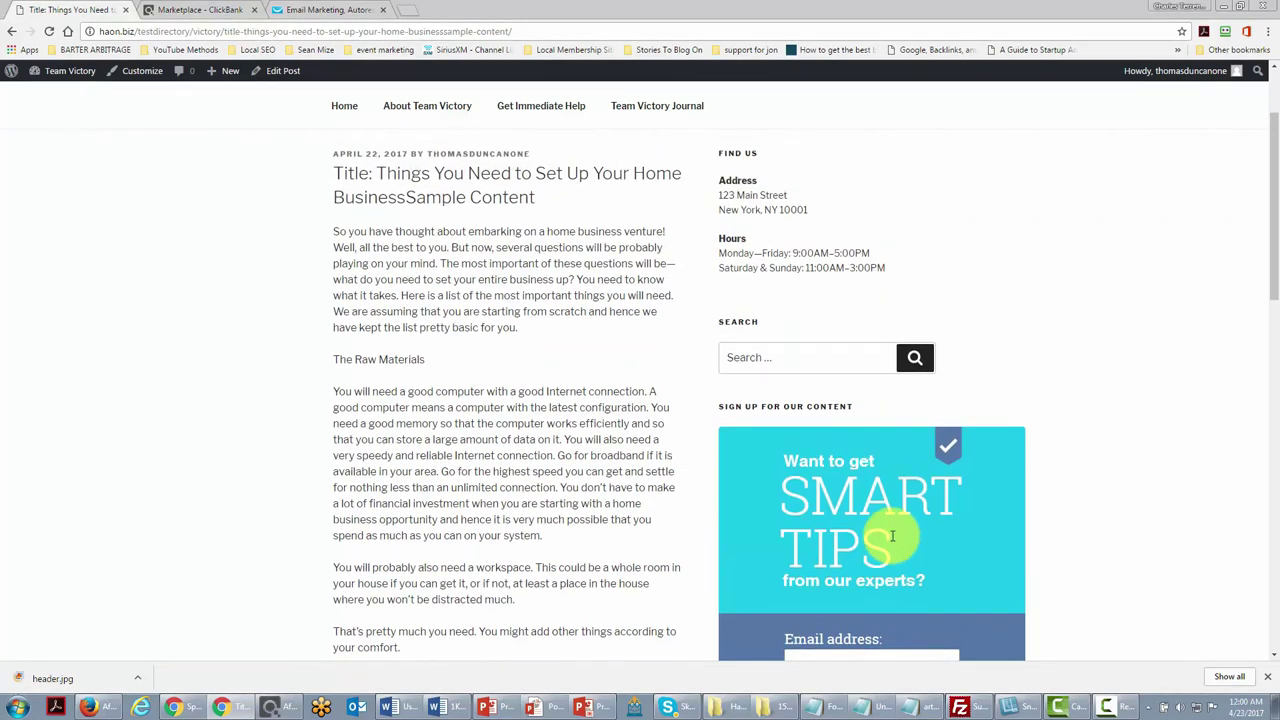
pyautogui.scroll(1, 892, 536)
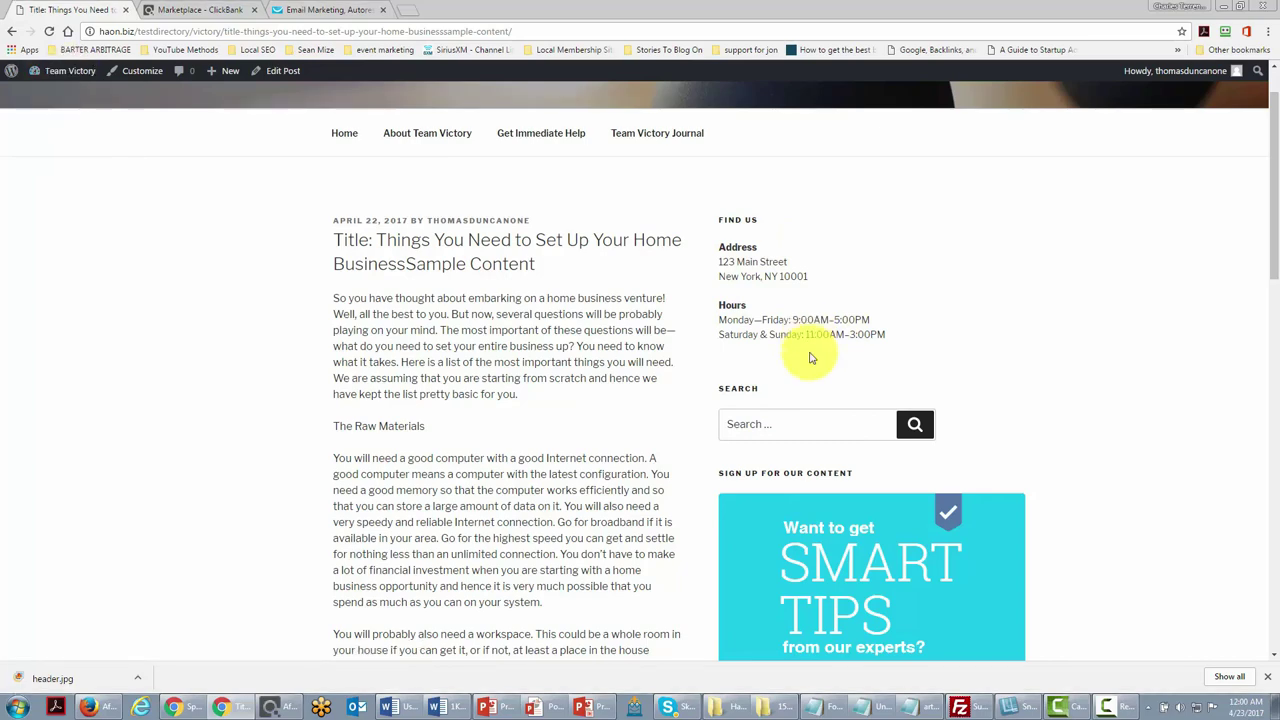
pyautogui.moveTo(52, 82)
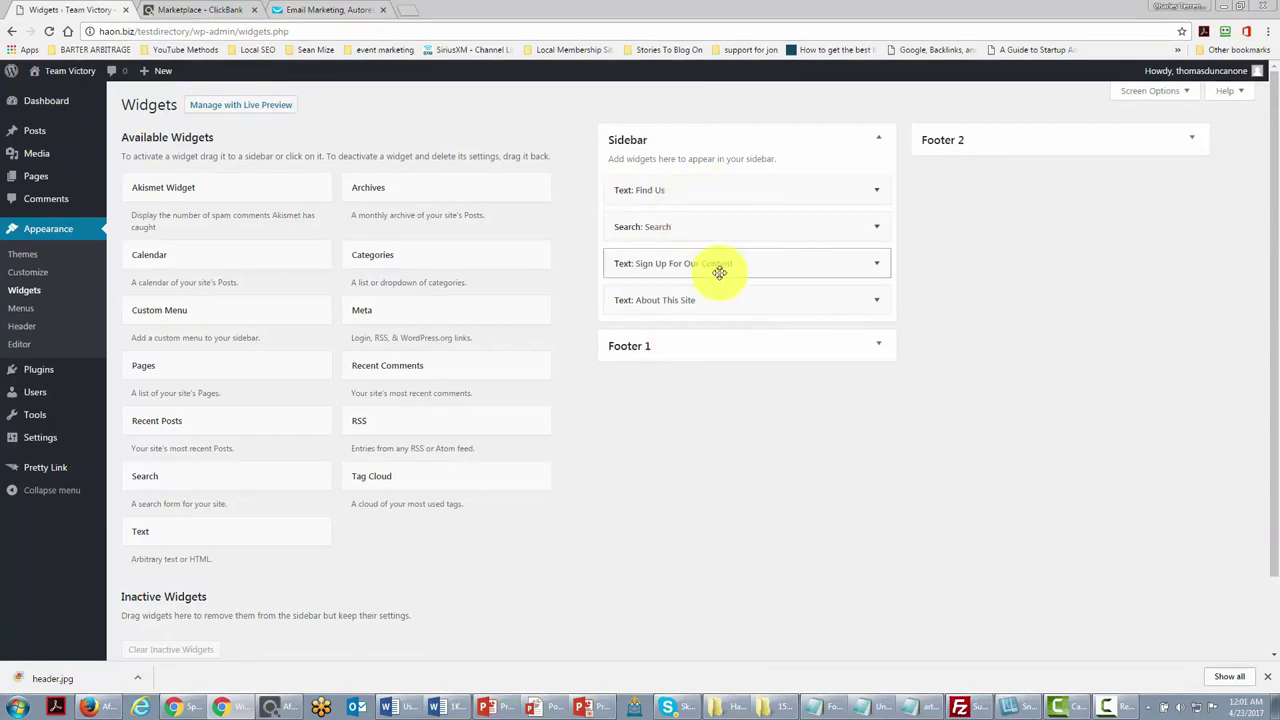
# Step: Reorder the Sidebar widgets, delete Search and Find Us, and go back to the post
pyautogui.moveTo(725, 301); pyautogui.dragTo(729, 190)
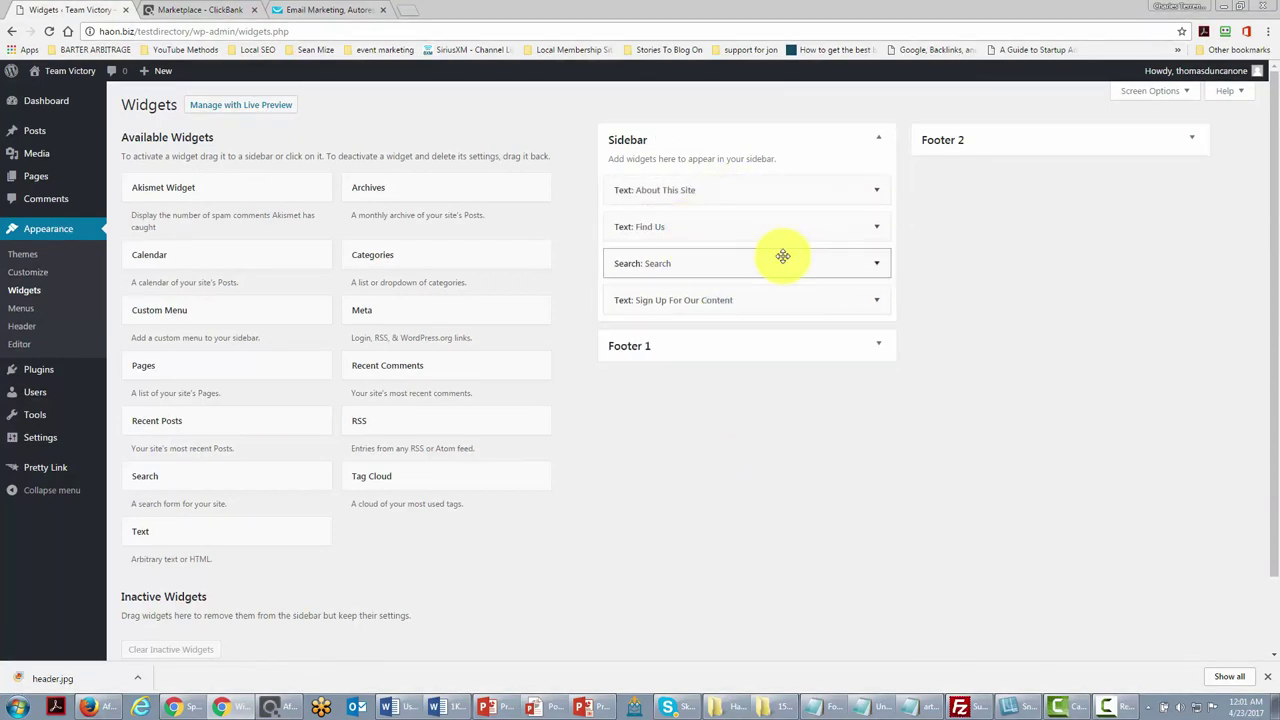
pyautogui.click(876, 264)
pyautogui.click(629, 336)
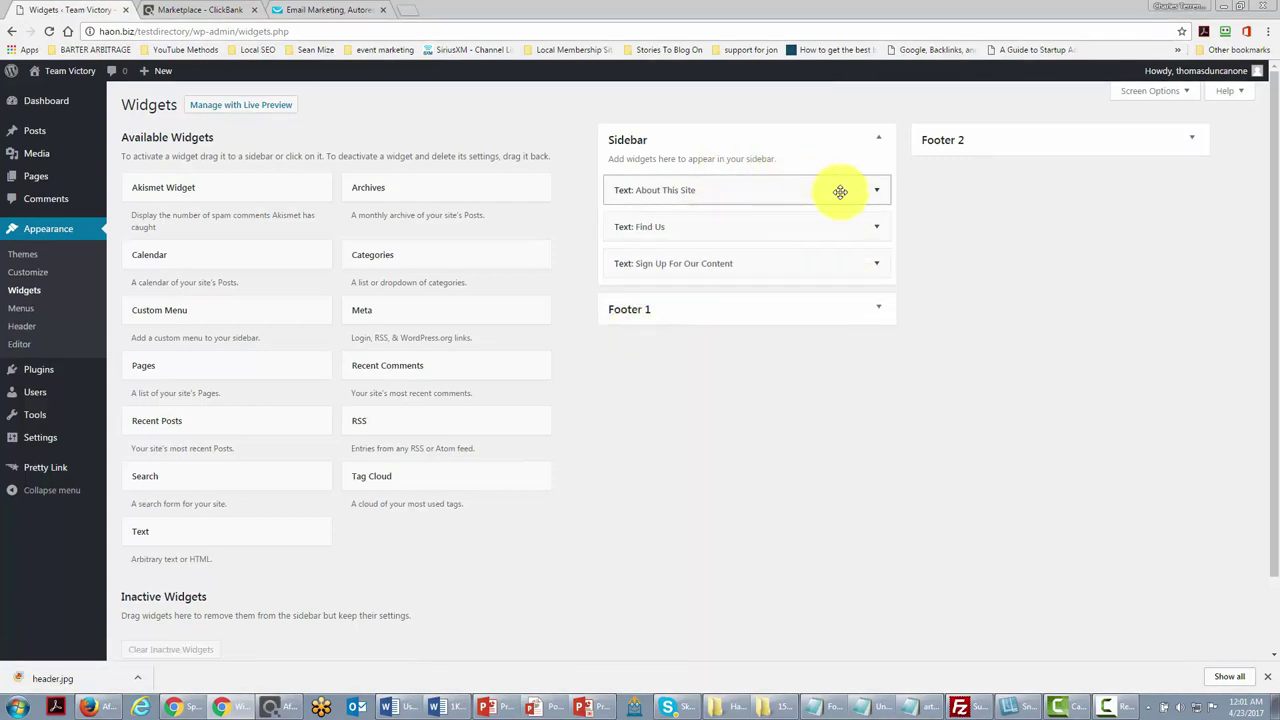
pyautogui.click(877, 263)
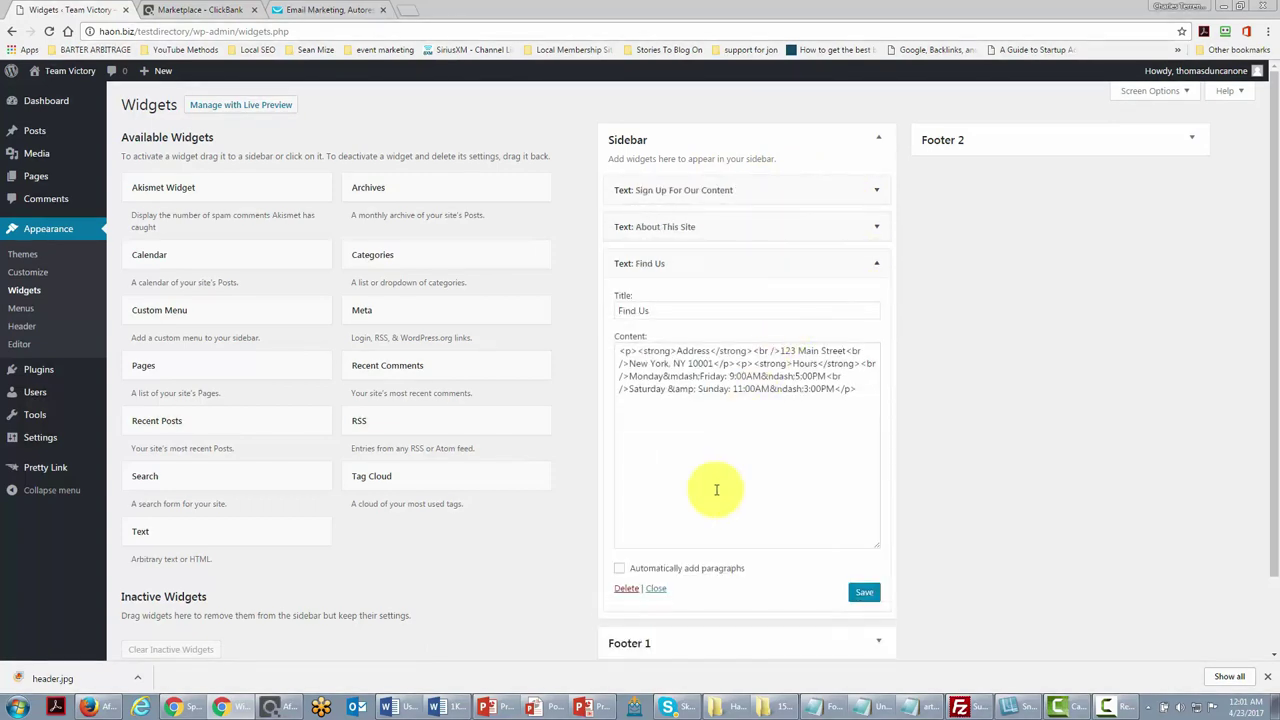
pyautogui.click(626, 588)
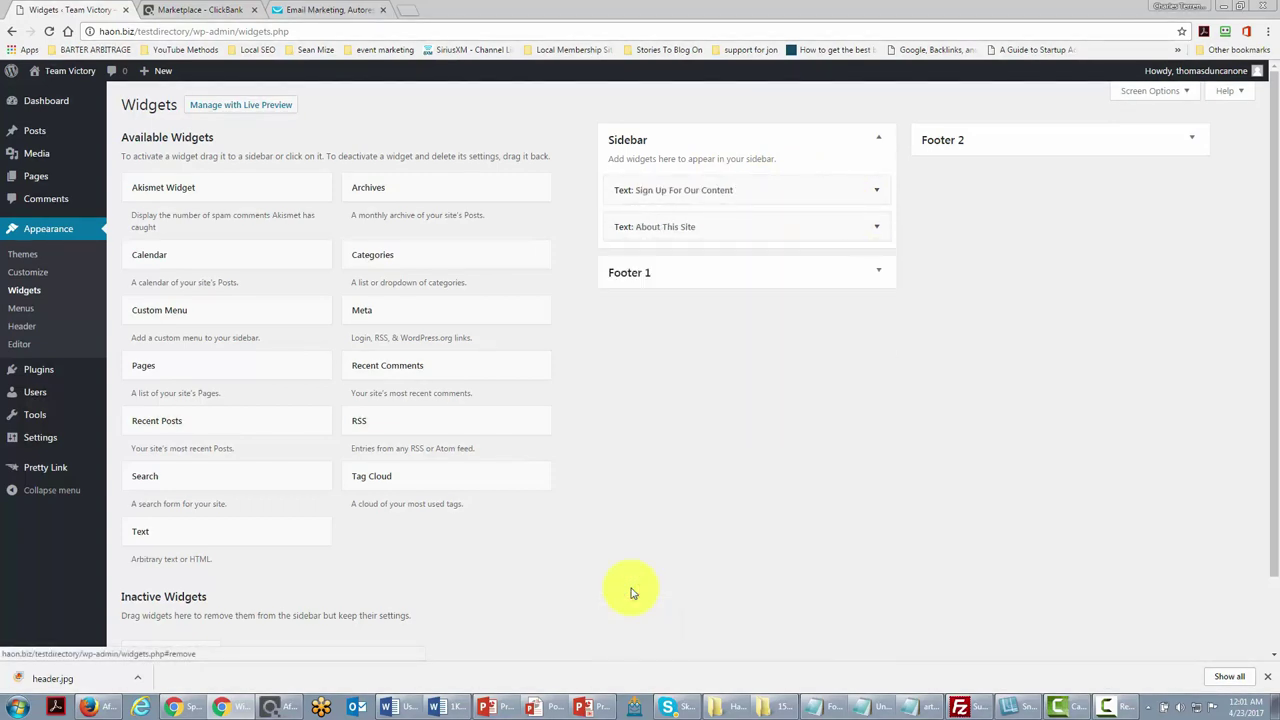
pyautogui.scroll(-2, 637, 511)
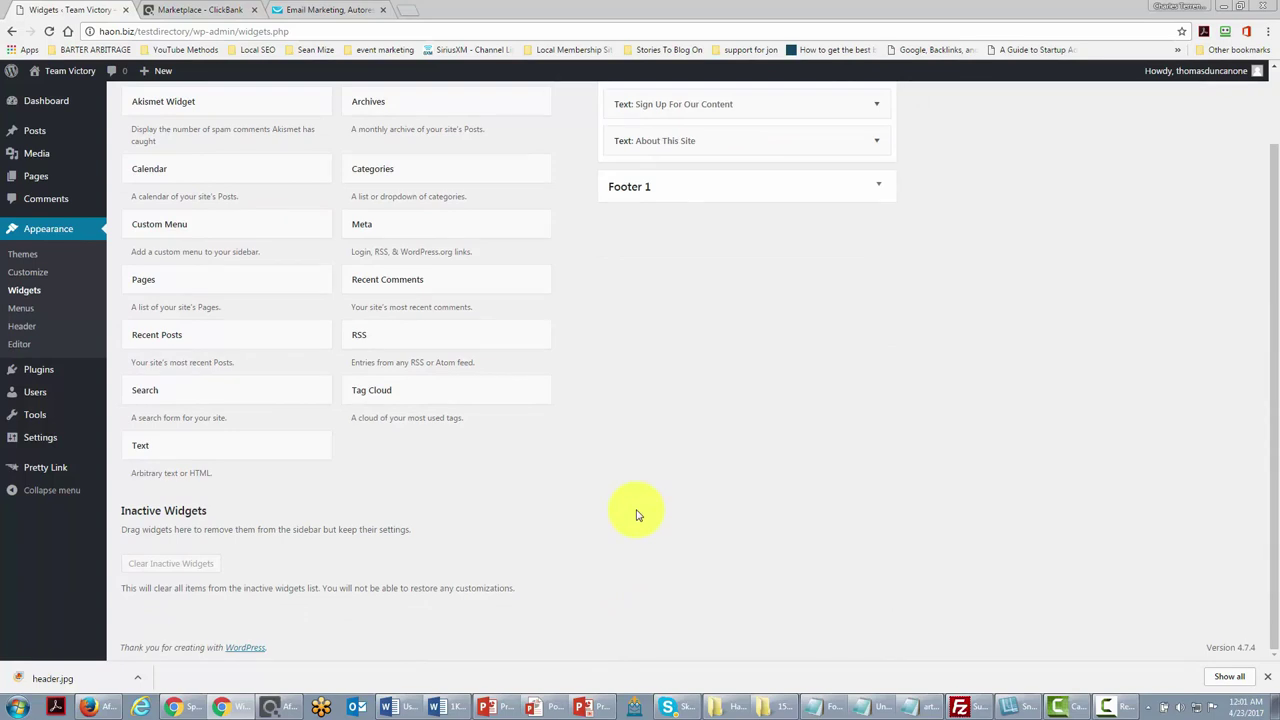
pyautogui.scroll(2, 637, 514)
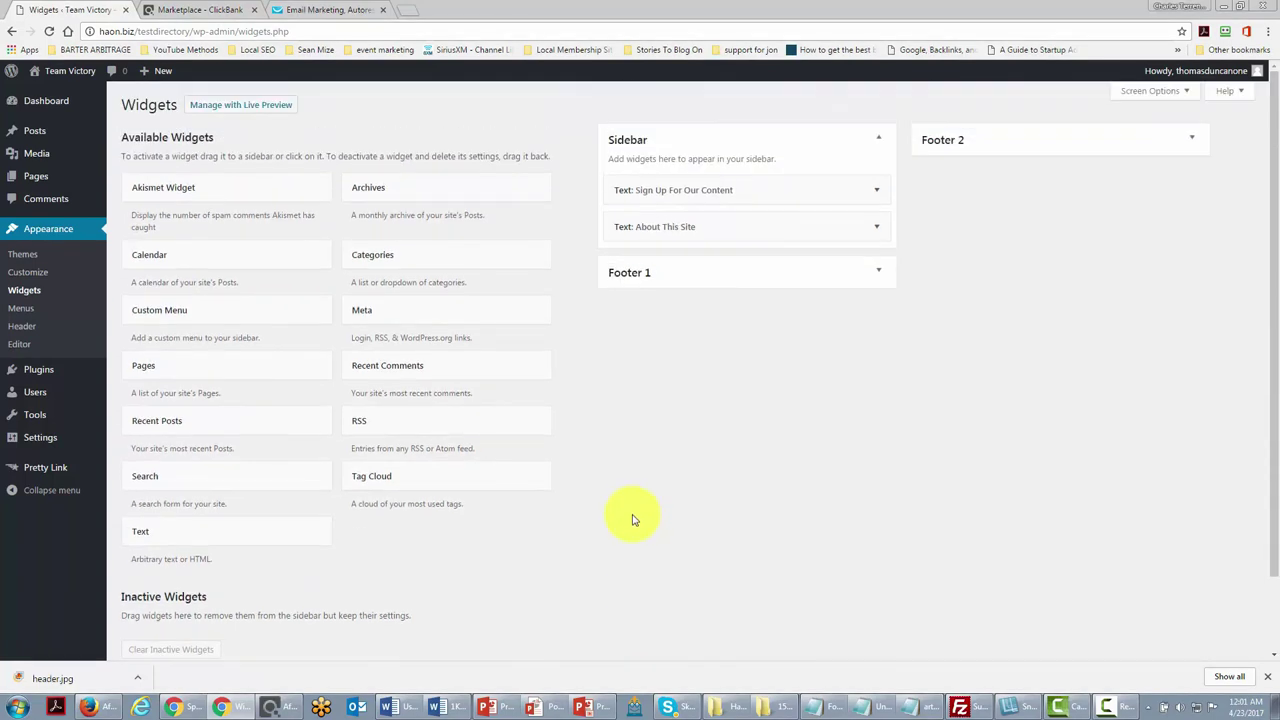
pyautogui.hotkey('alt', 'Left')
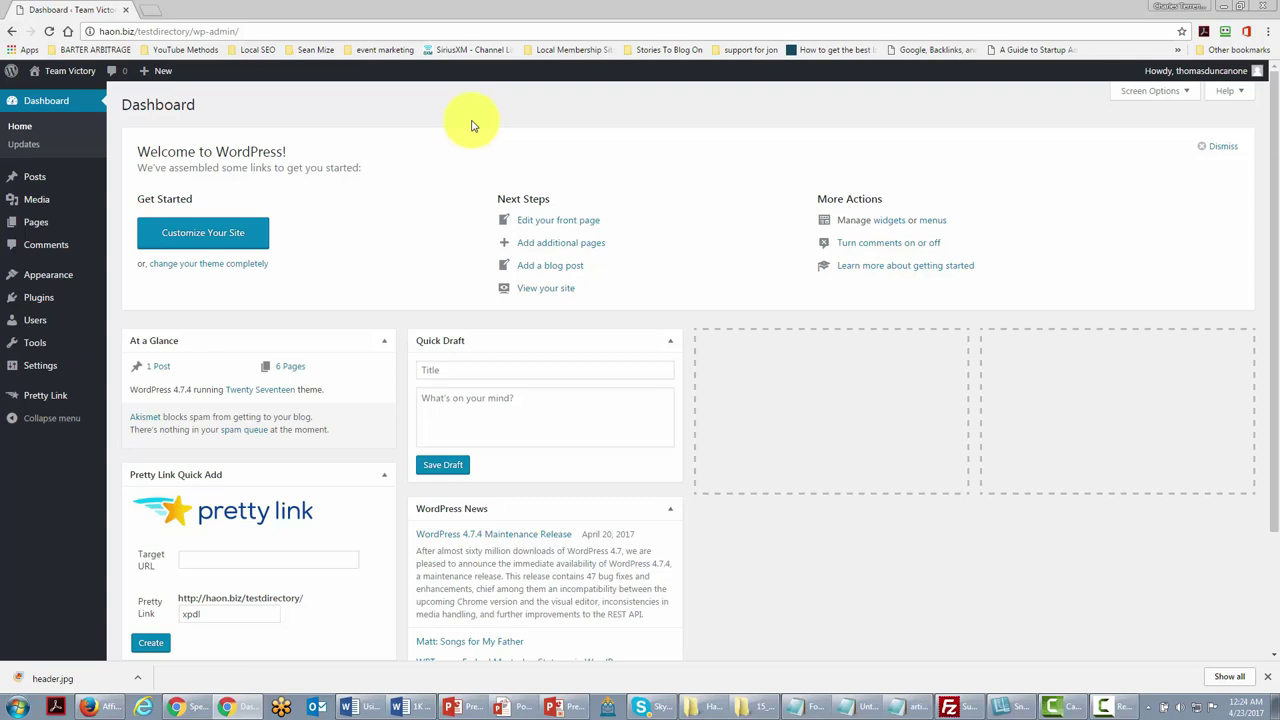
# Step: Go to Your Profile under the Users menu
pyautogui.moveTo(34, 322)
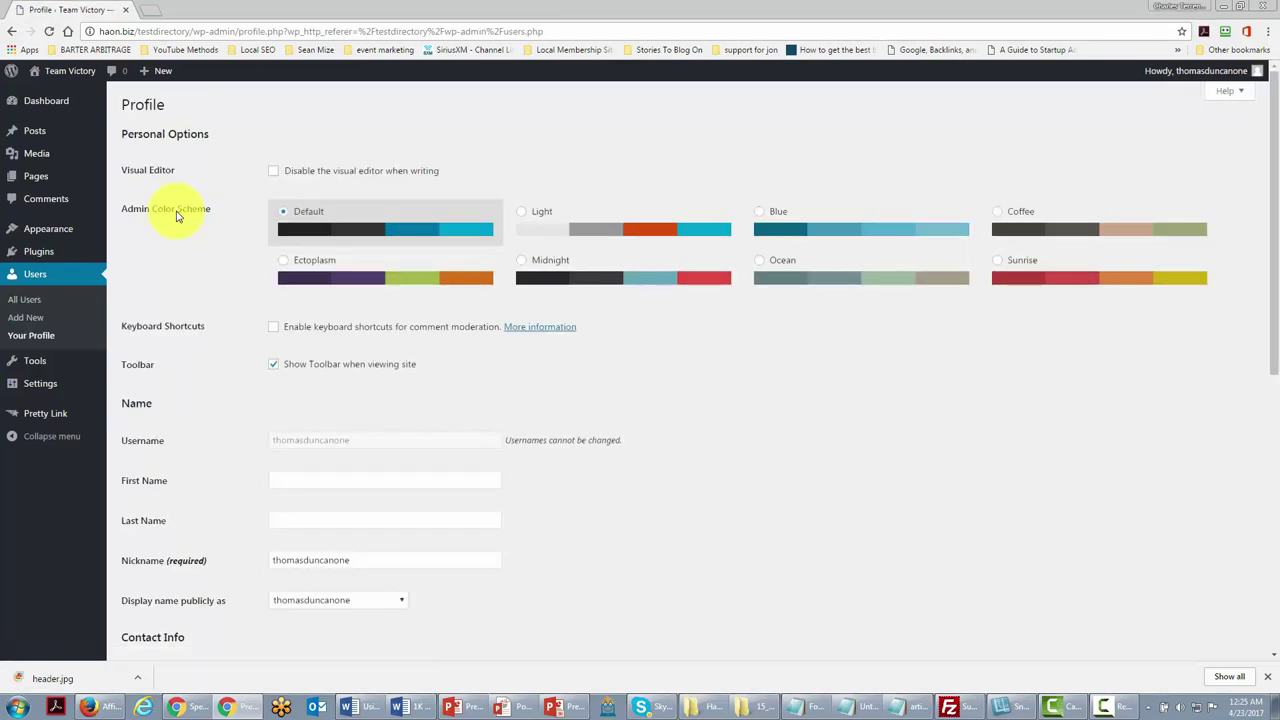
# Step: Replace the profile nickname with the user's full name and update the profile
pyautogui.scroll(-1, 396, 351)
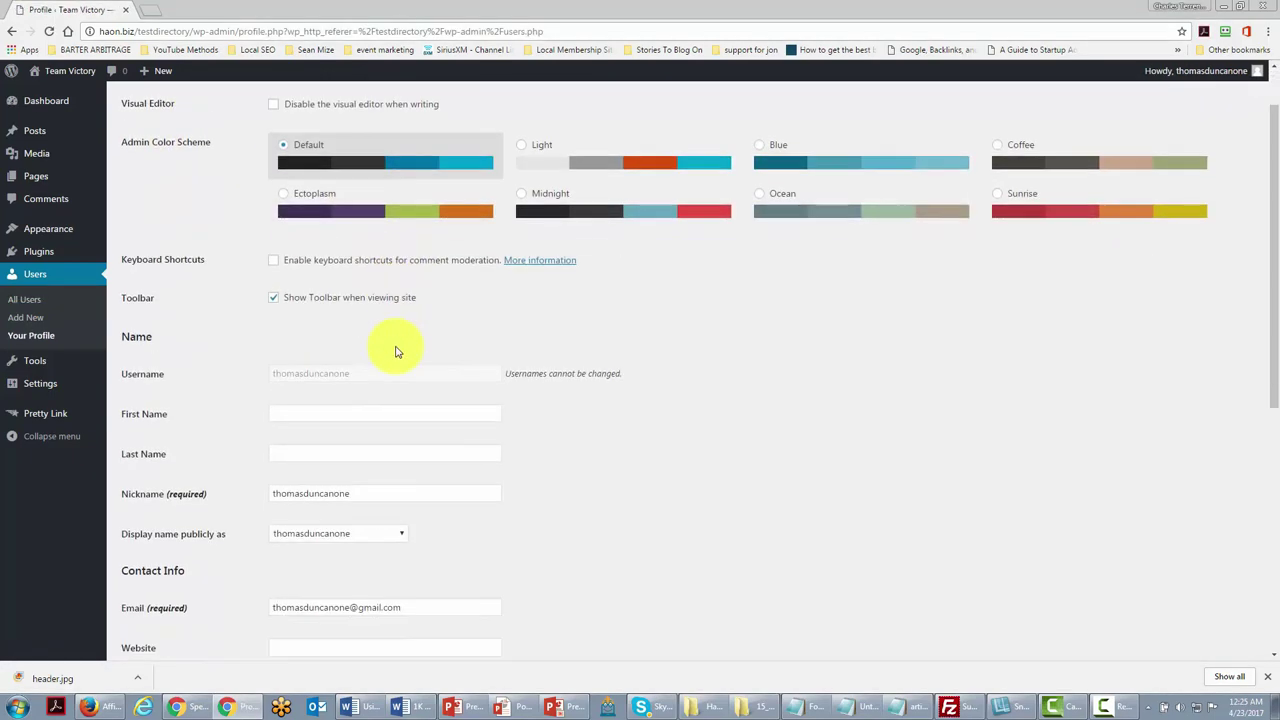
pyautogui.scroll(-1, 396, 351)
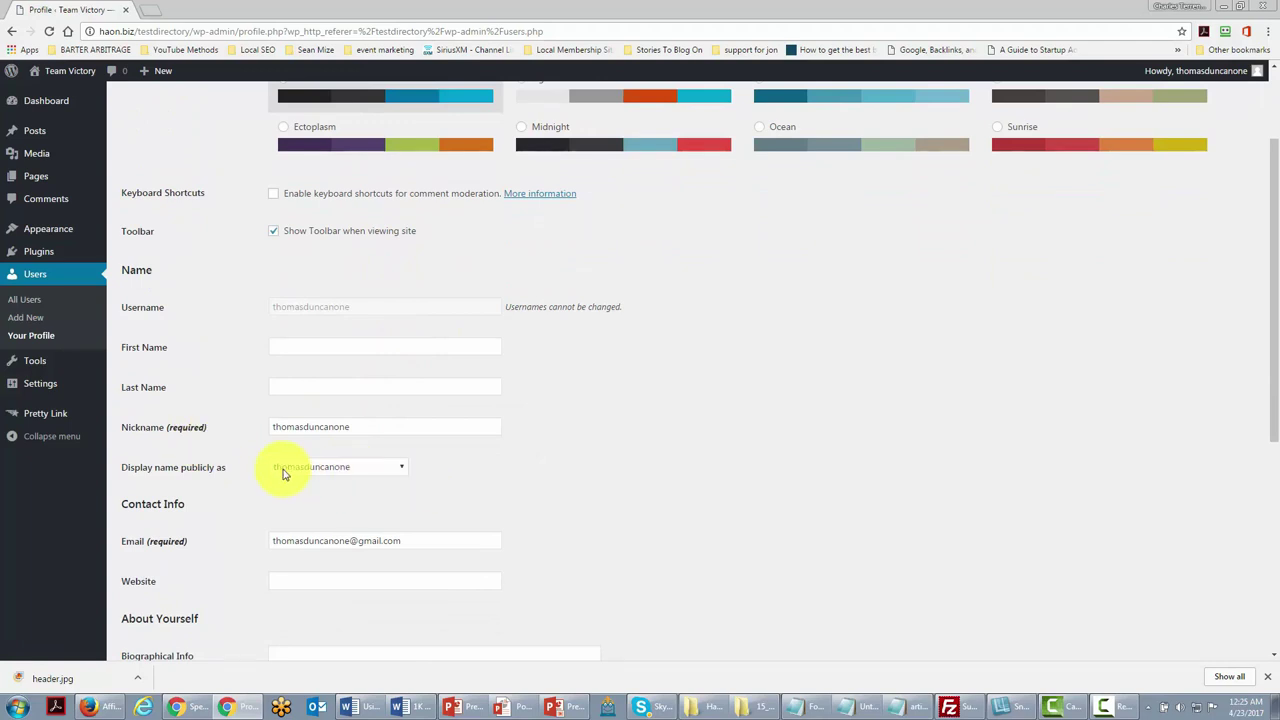
pyautogui.scroll(1, 518, 474)
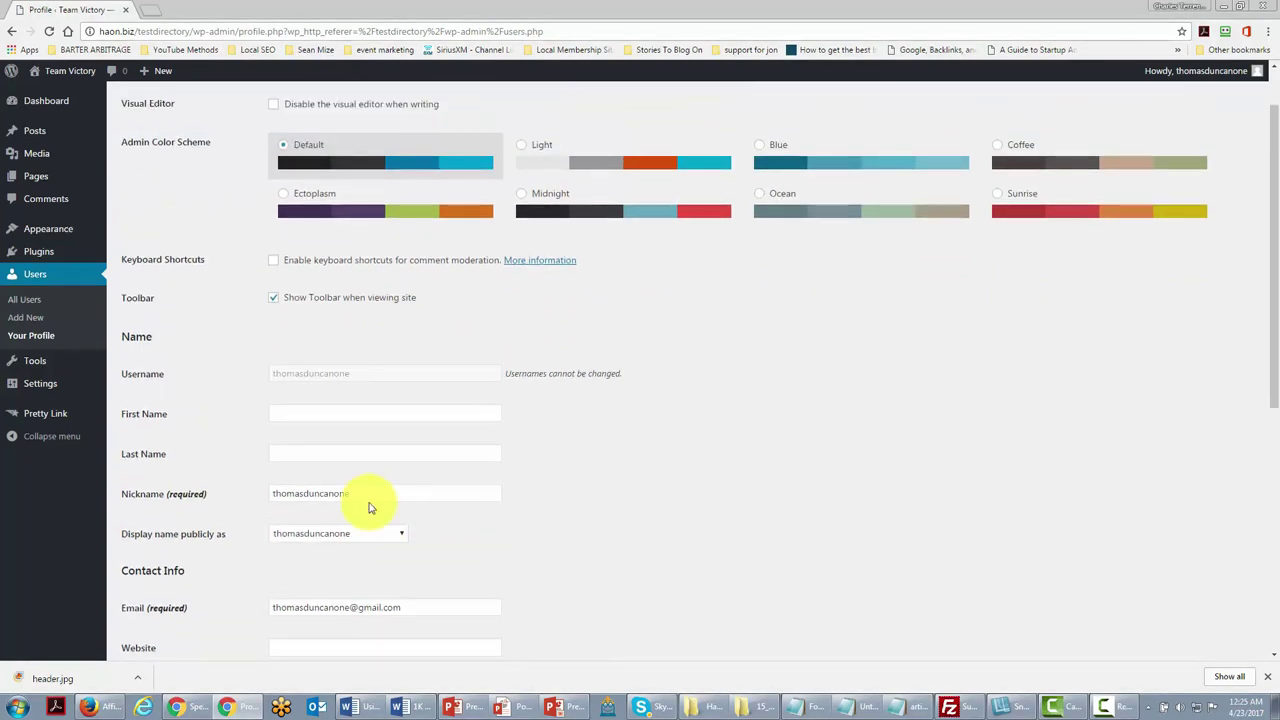
pyautogui.moveTo(366, 486); pyautogui.dragTo(251, 486)
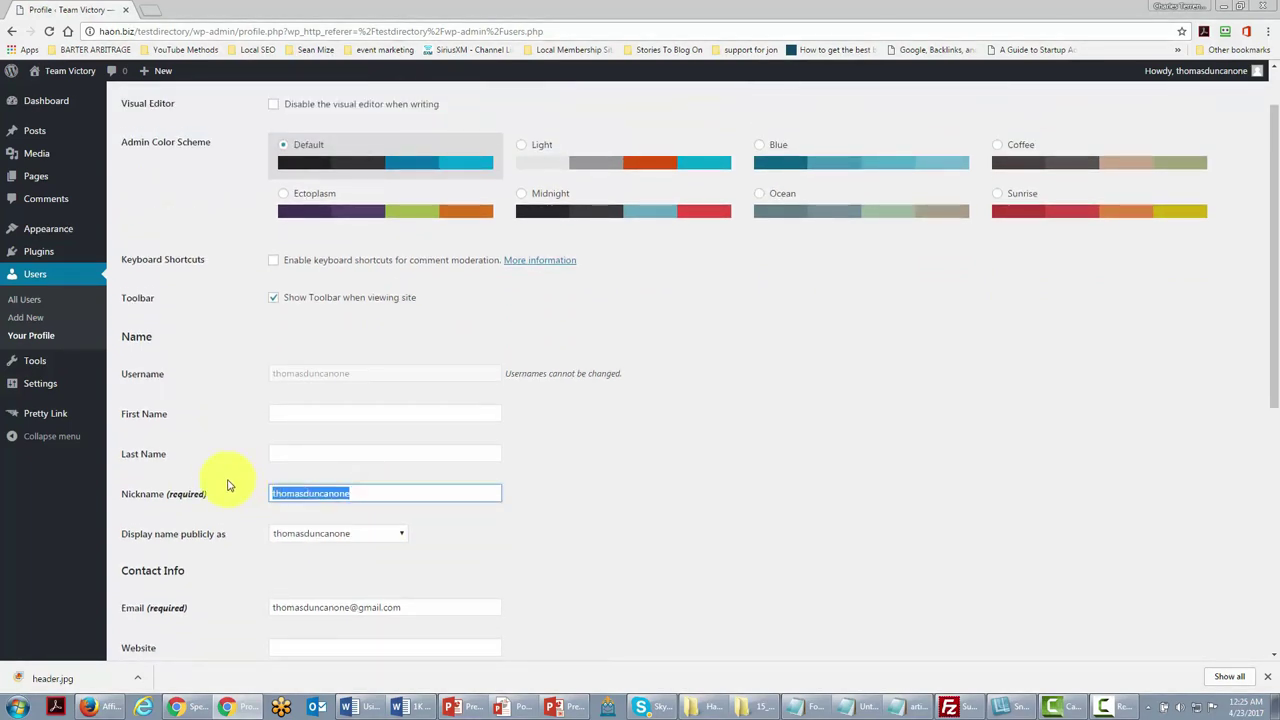
pyautogui.write('Thomas Duncan')
pyautogui.scroll(-2, 491, 477)
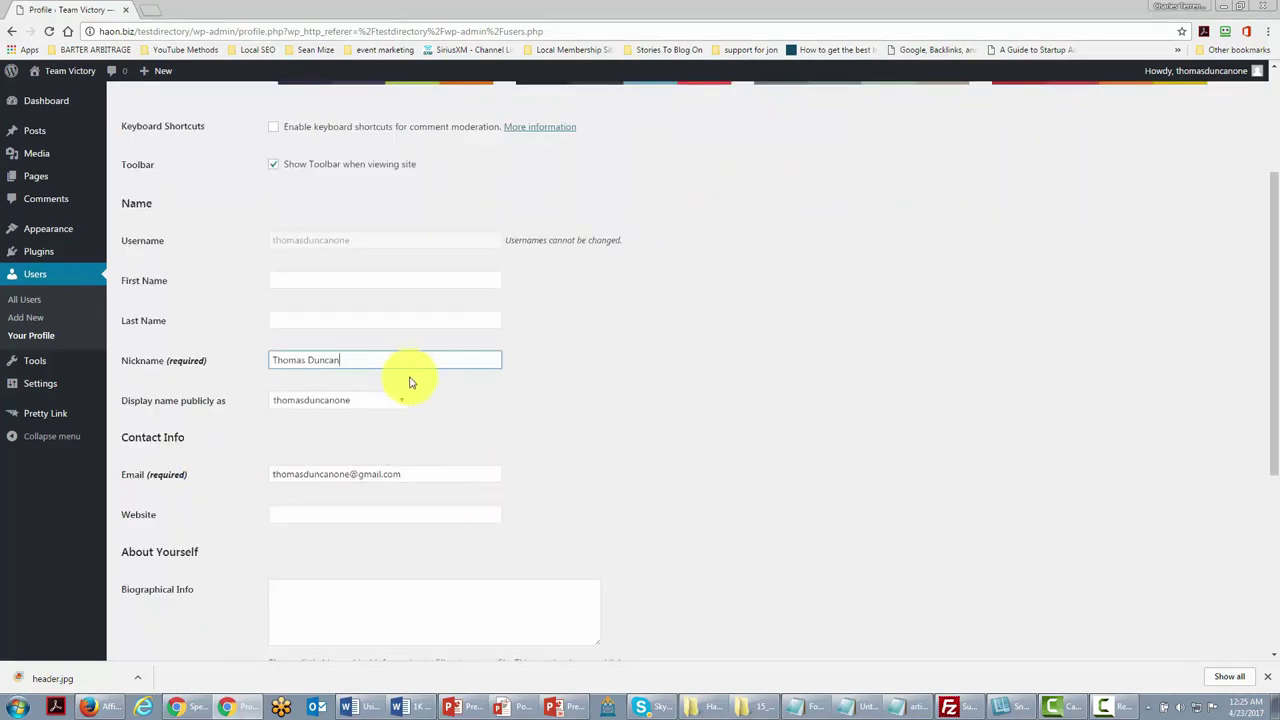
pyautogui.scroll(-3, 390, 400)
pyautogui.scroll(-2, 300, 584)
pyautogui.click(157, 594)
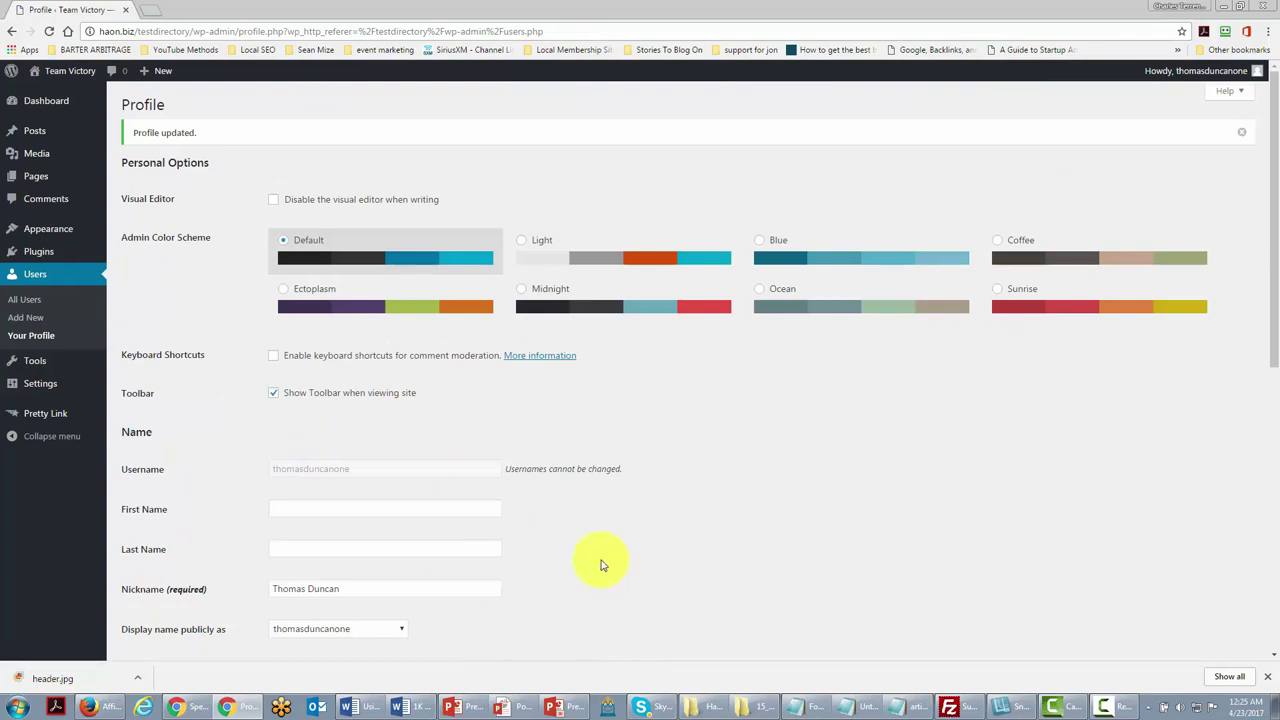
# Step: Choose the full name for 'Display name publicly as' and update the profile again
pyautogui.scroll(-2, 600, 560)
pyautogui.click(385, 500)
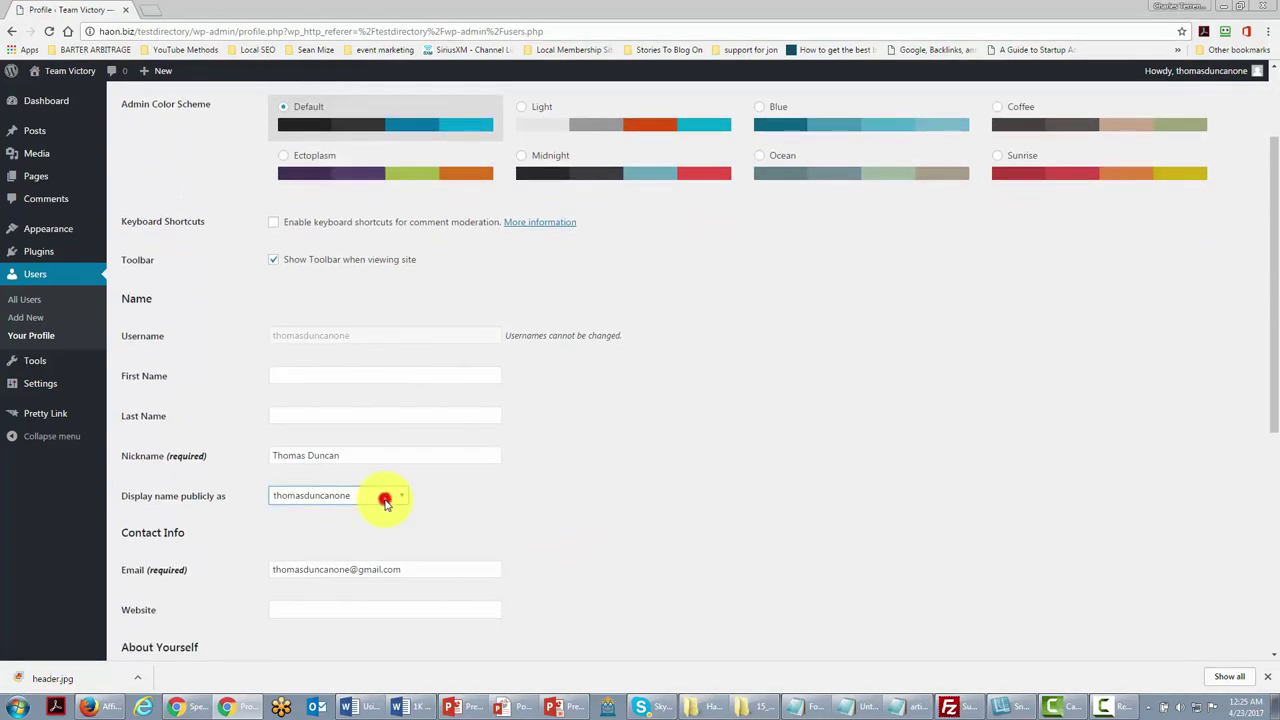
pyautogui.click(366, 512)
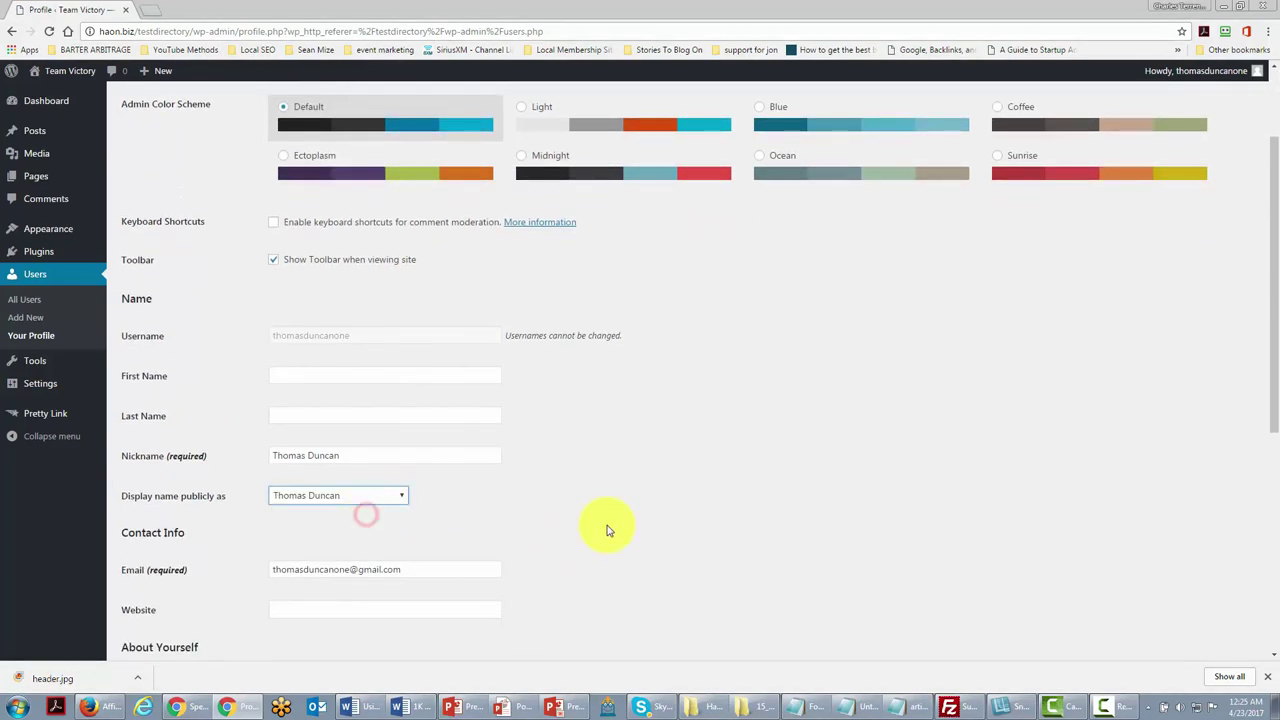
pyautogui.scroll(-4, 571, 523)
pyautogui.click(156, 631)
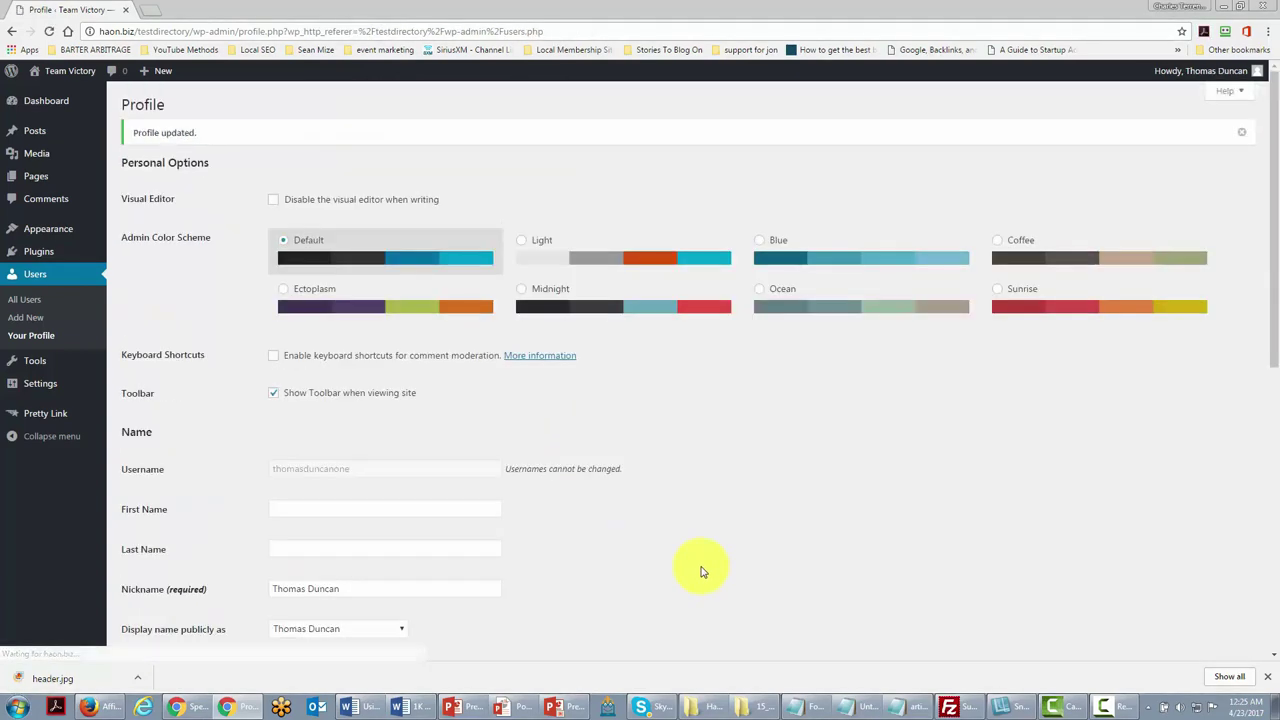
pyautogui.scroll(-1, 701, 570)
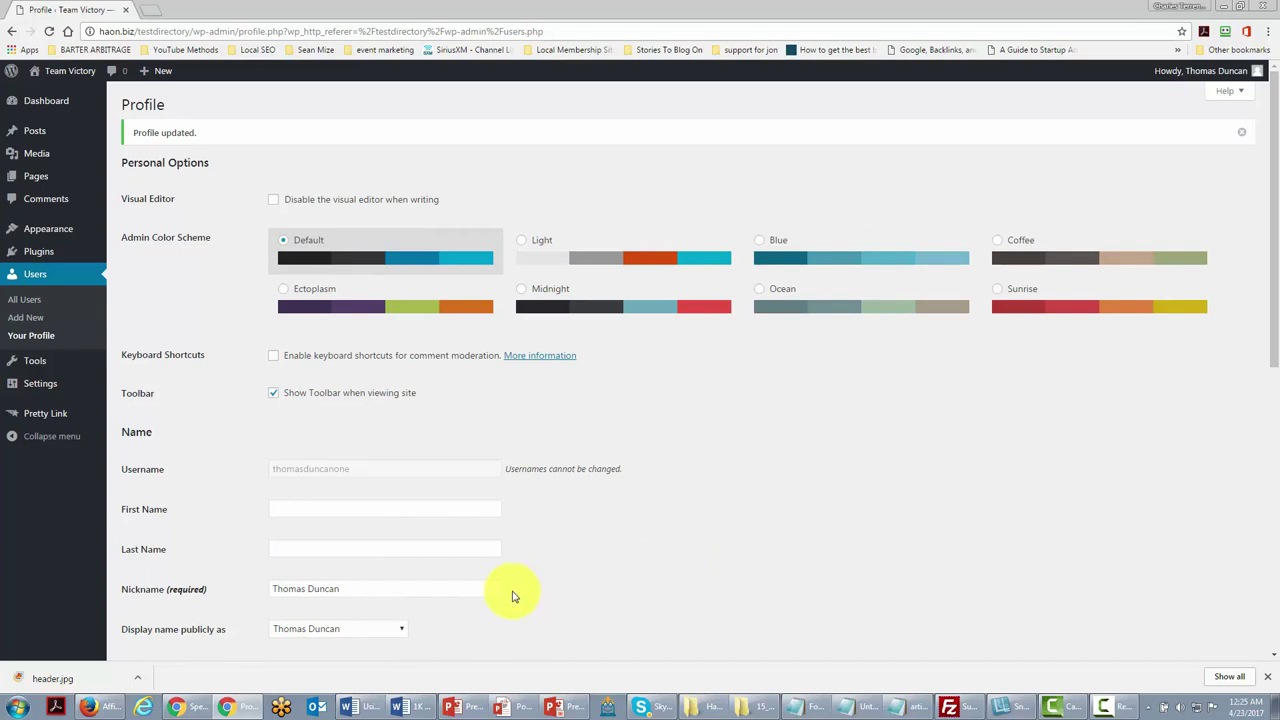
# Step: Add a new user with username, e-mail, first and last name, keeping the Subscriber role
pyautogui.click(22, 318)
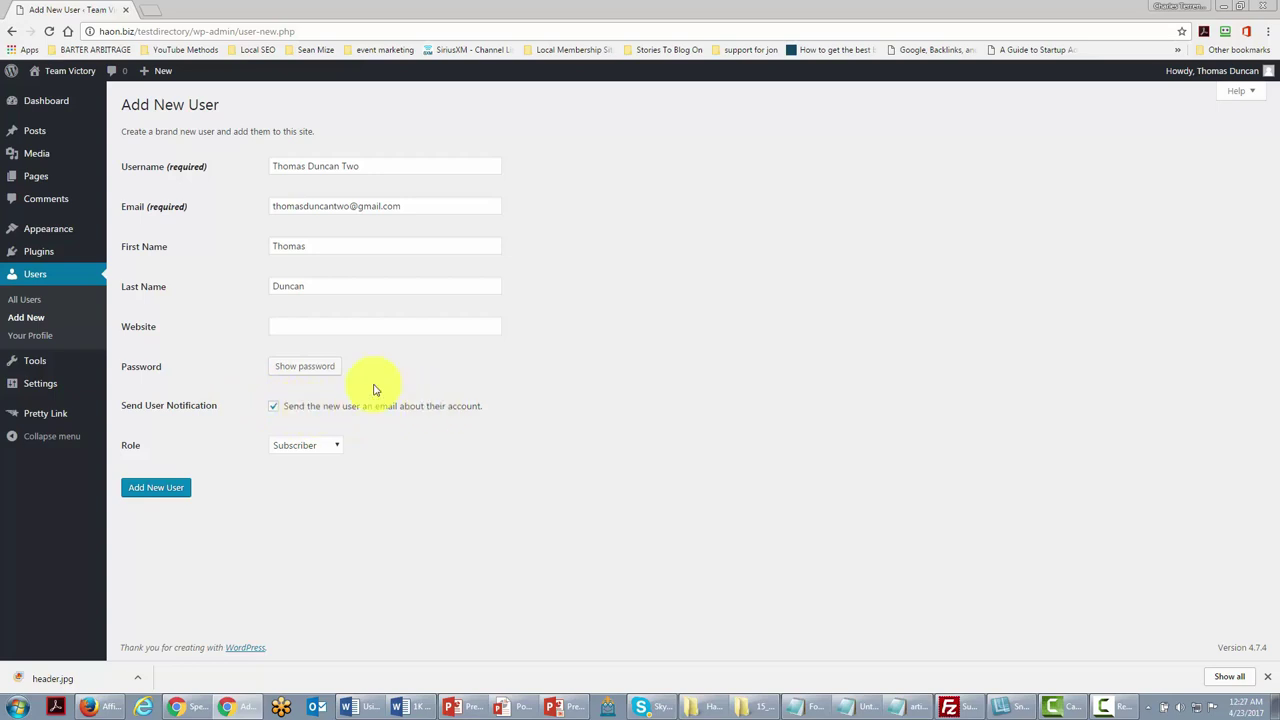
pyautogui.click(335, 450)
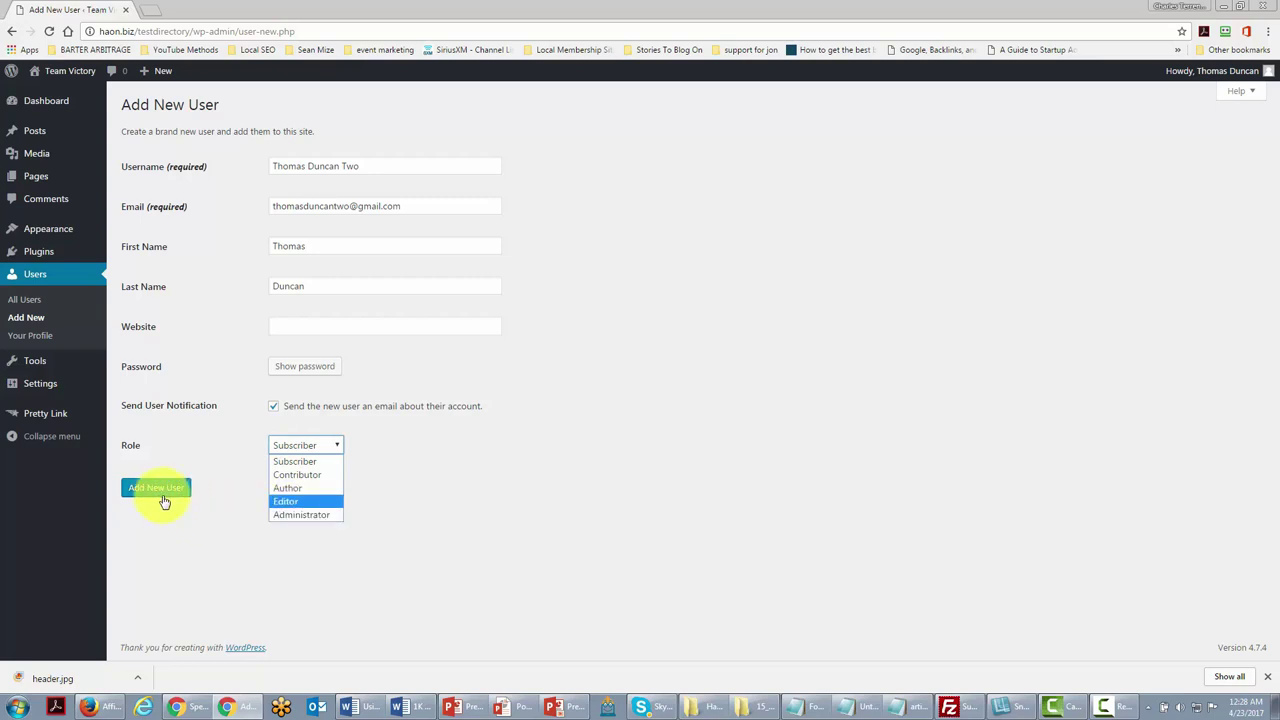
pyautogui.click(163, 494)
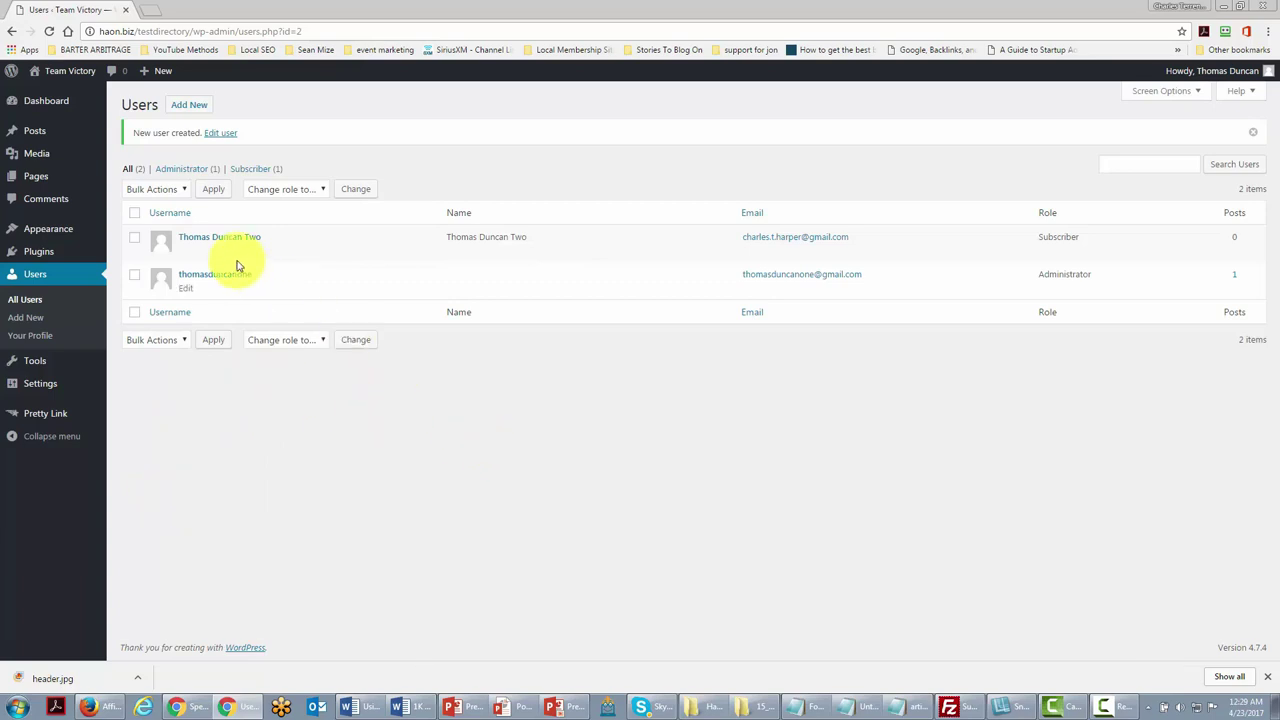
# Step: Open the new user's account and check the Role dropdown, leaving it at Subscriber
pyautogui.click(182, 256)
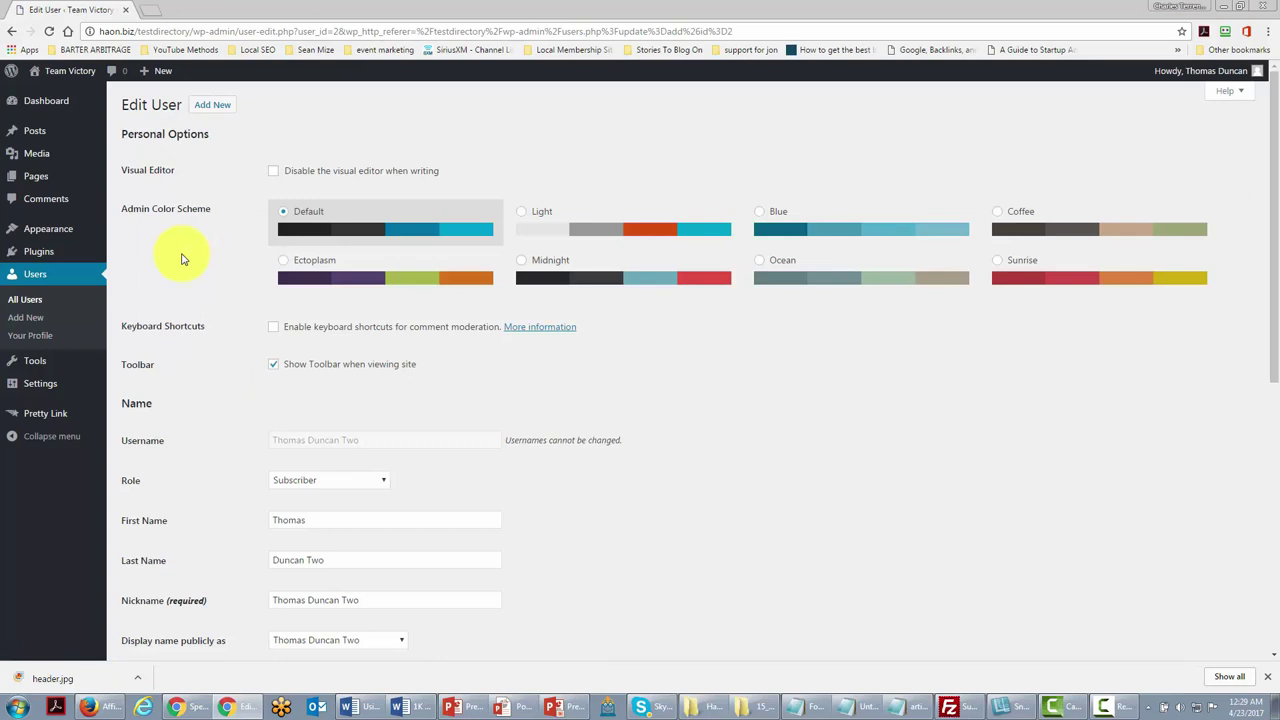
pyautogui.click(346, 481)
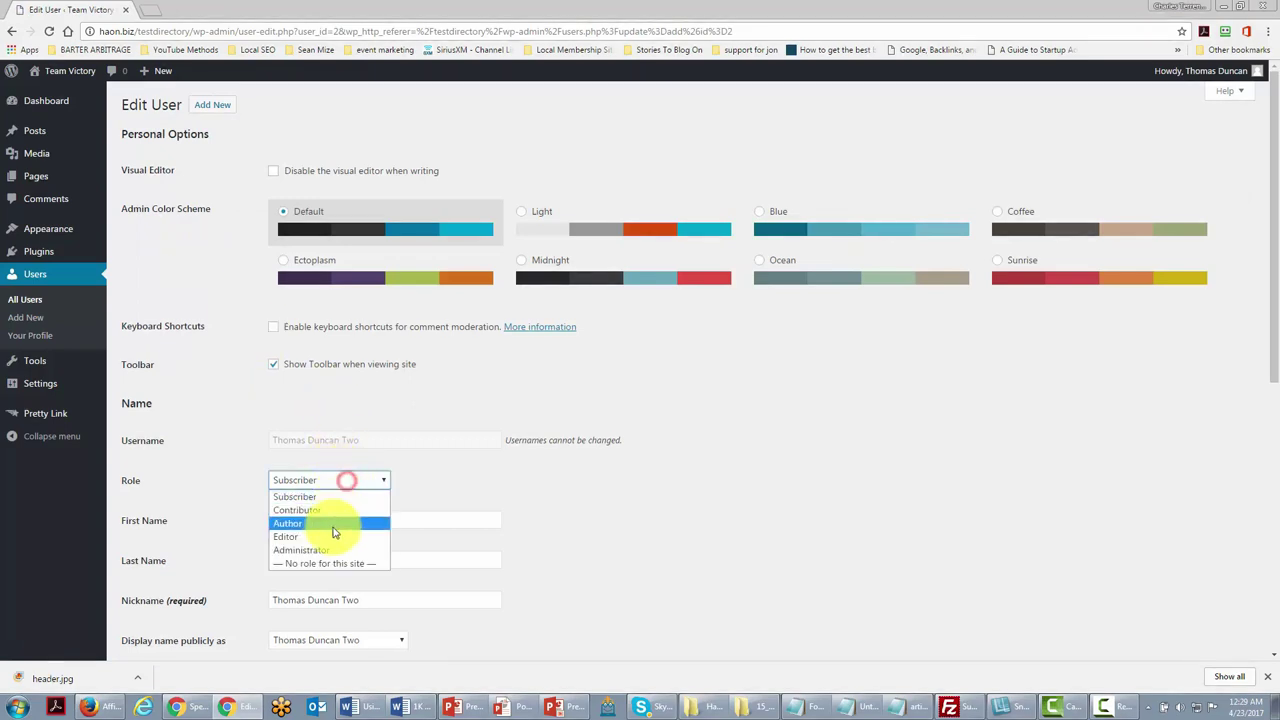
pyautogui.click(351, 456)
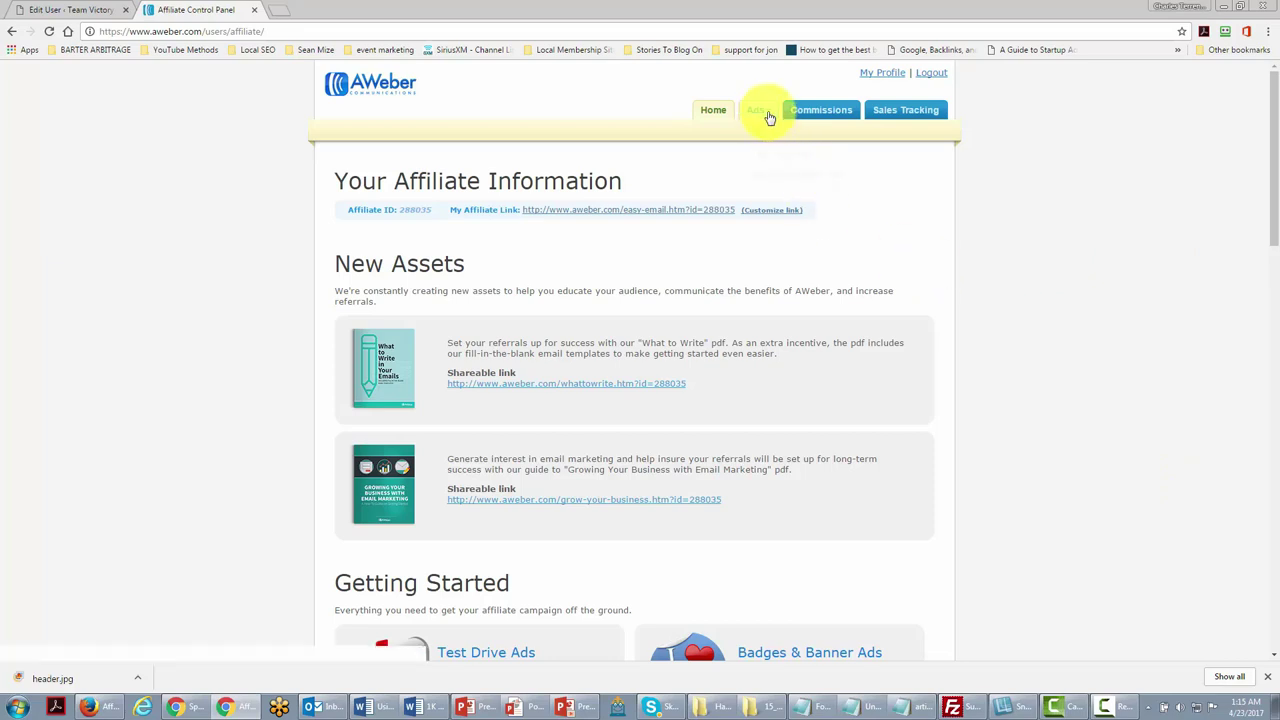
# Step: Open AWeber's Ads > Video Ads page and scroll through the promotional videos and their embed codes
pyautogui.moveTo(769, 118)
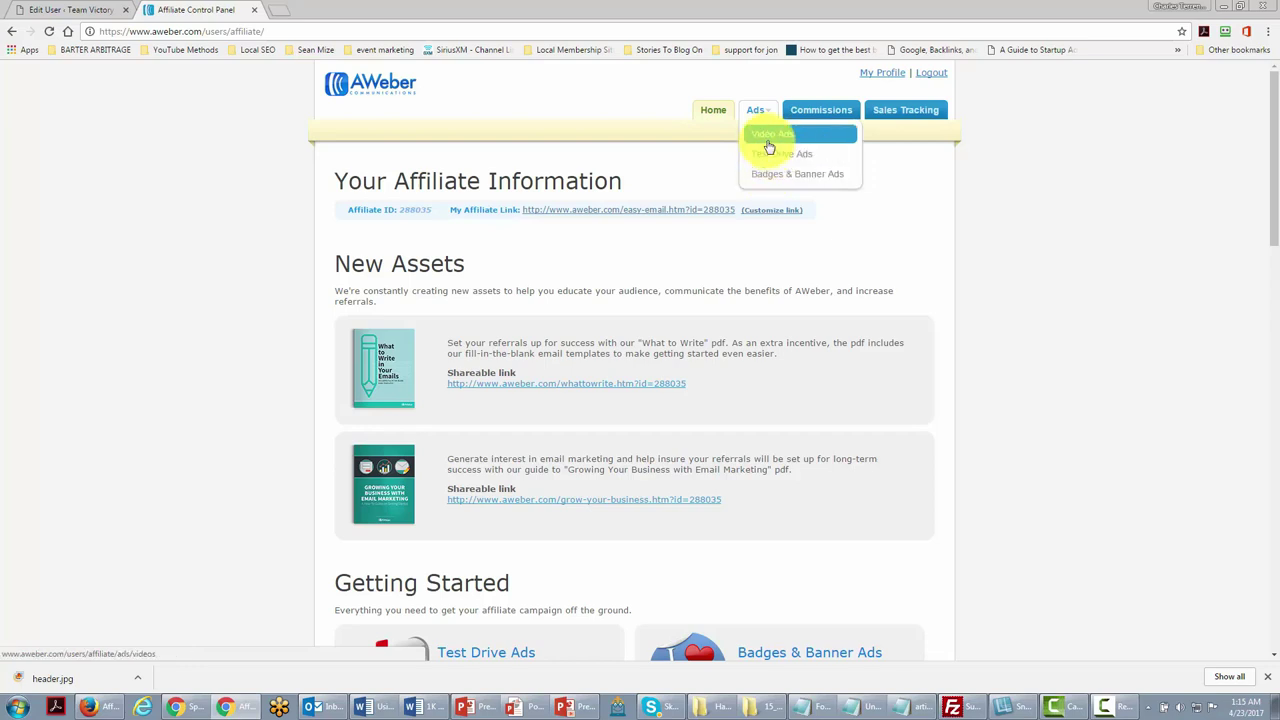
pyautogui.click(768, 135)
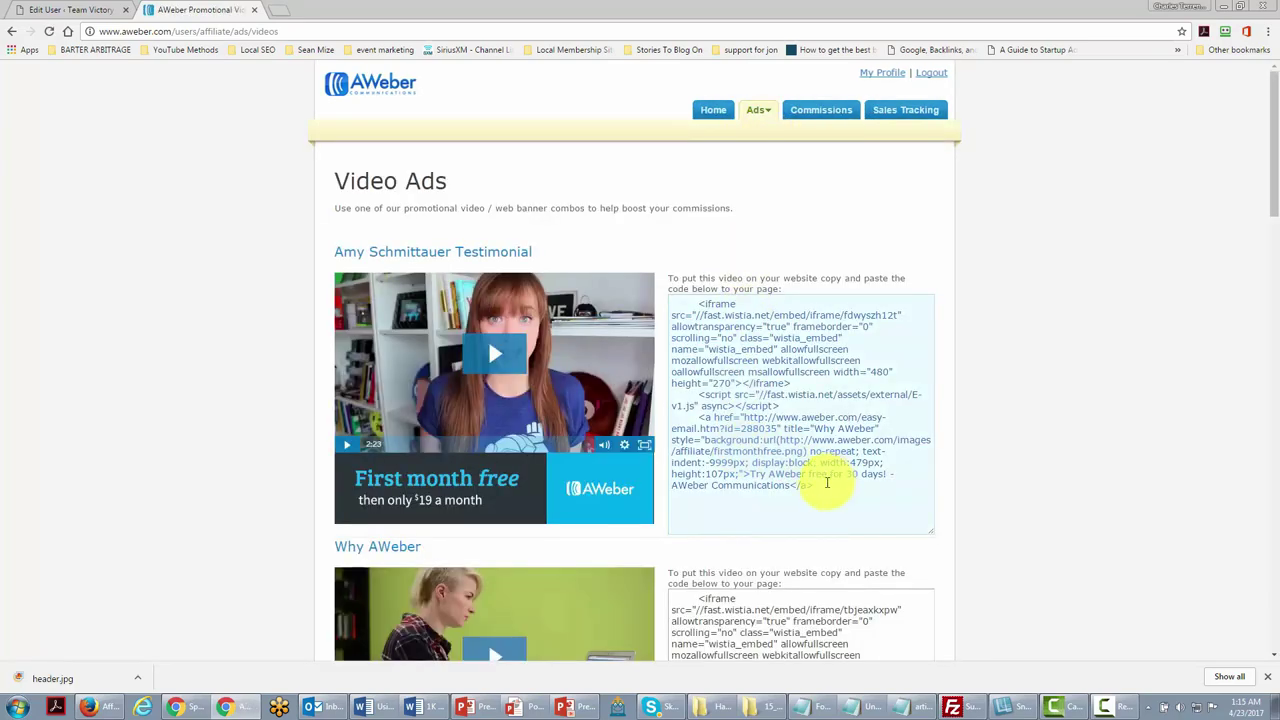
pyautogui.scroll(-3, 380, 440)
pyautogui.scroll(-5, 400, 430)
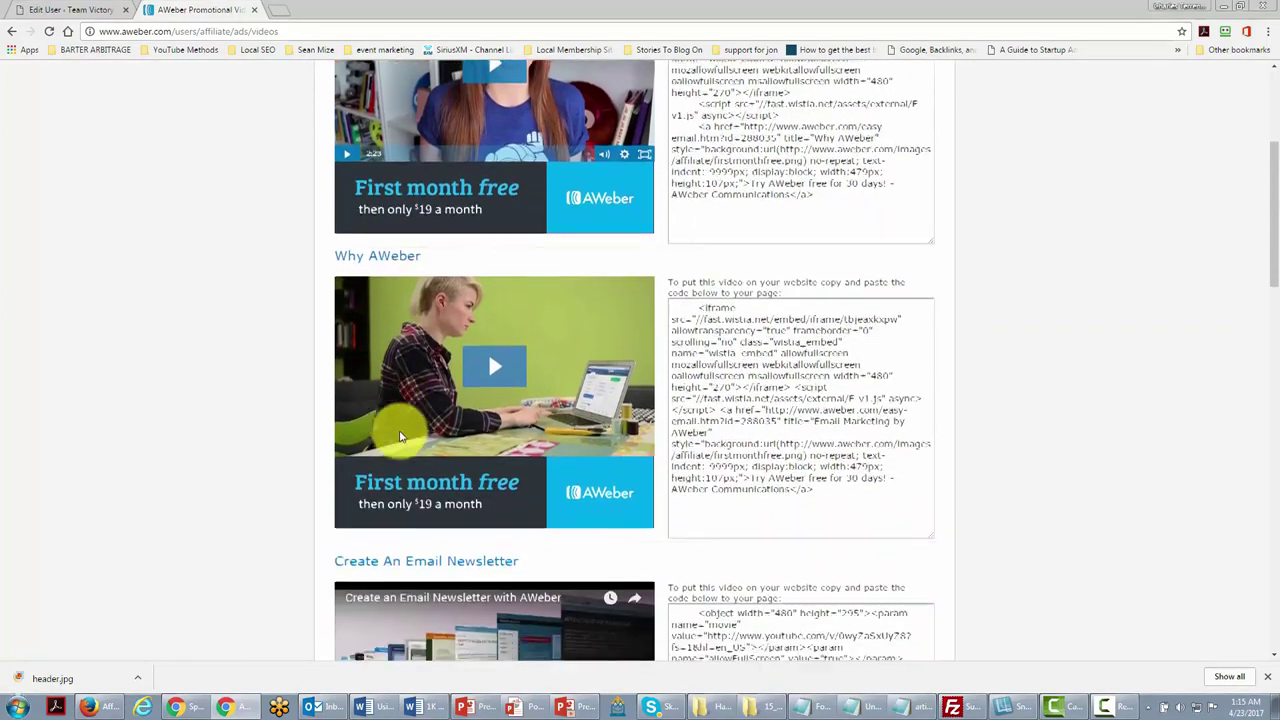
pyautogui.scroll(3, 400, 432)
pyautogui.scroll(2, 400, 435)
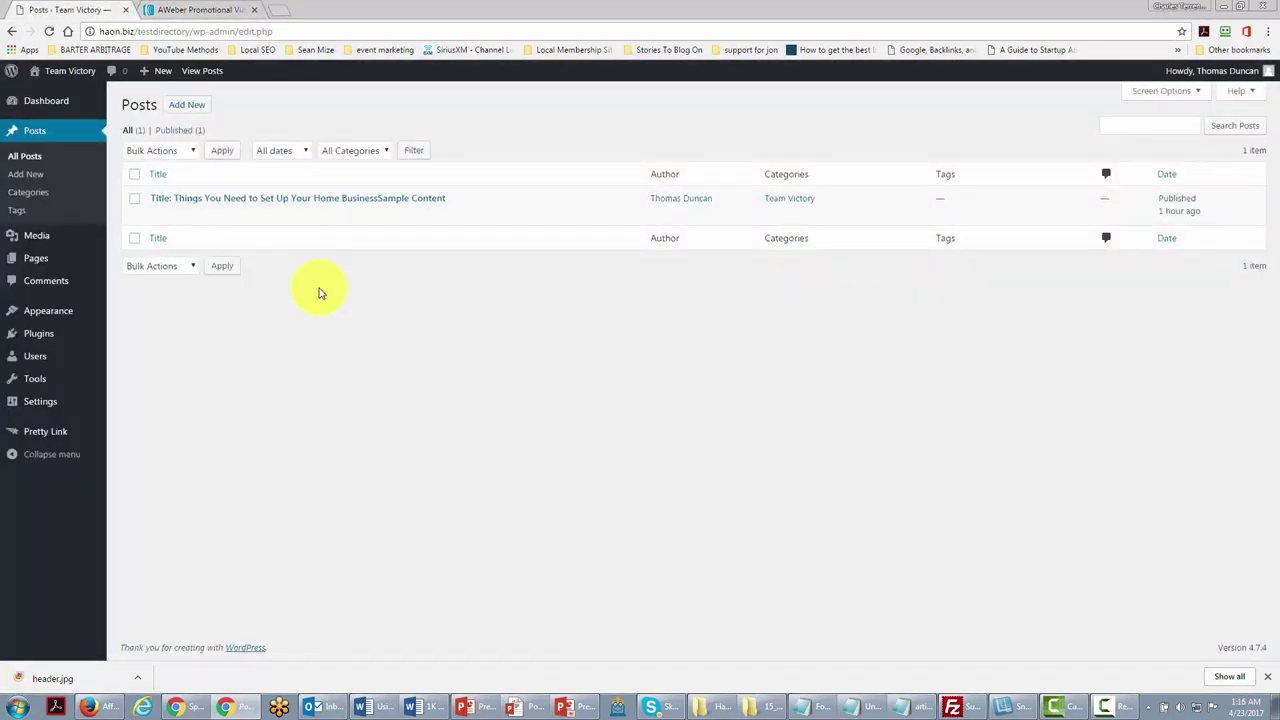
# Step: Start a new post in the Text editor titled 'Get An Autoresponder', then return to AWeber's first embed code
pyautogui.click(189, 106)
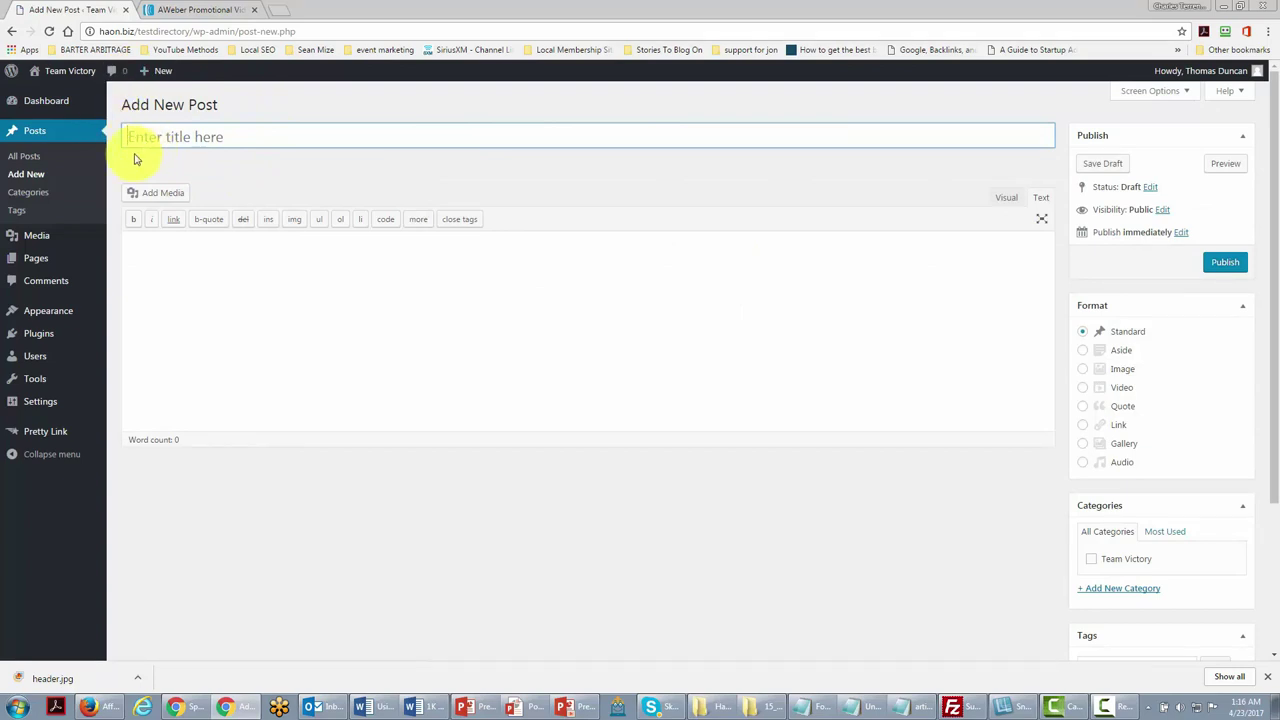
pyautogui.click(1040, 202)
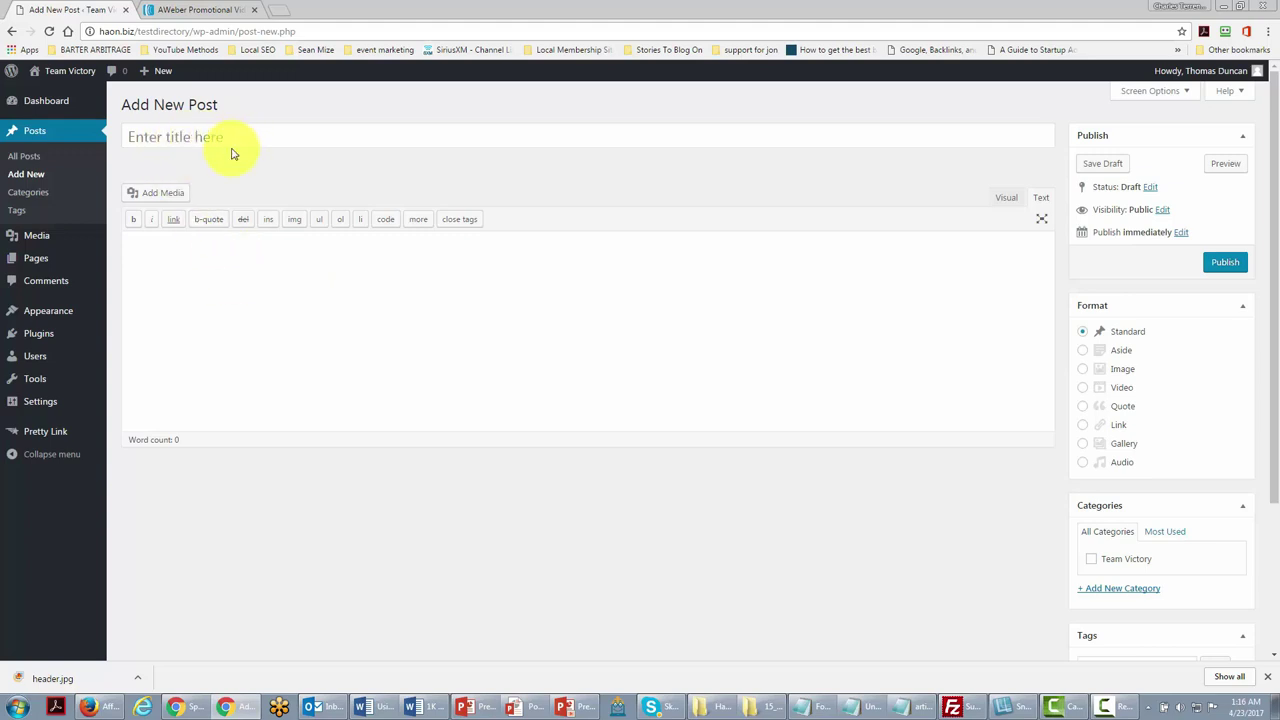
pyautogui.click(231, 146)
pyautogui.write('Get An Autoresponder')
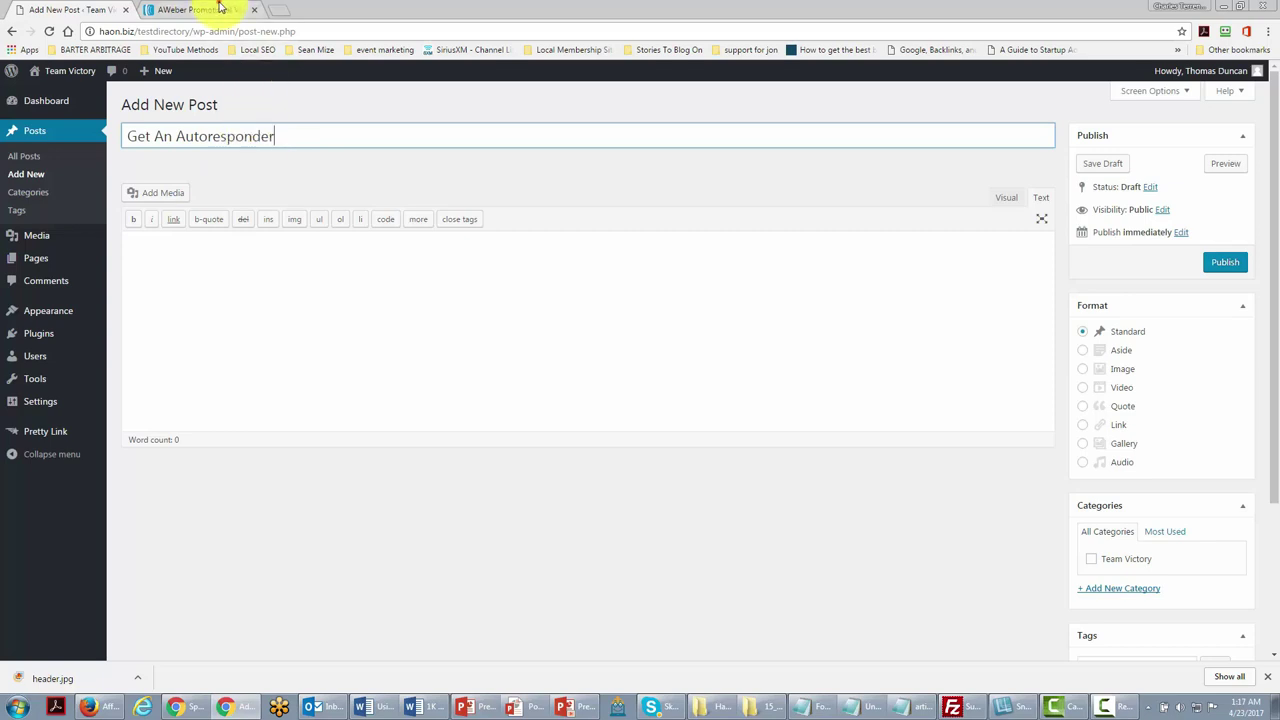
pyautogui.click(222, 8)
pyautogui.click(800, 352)
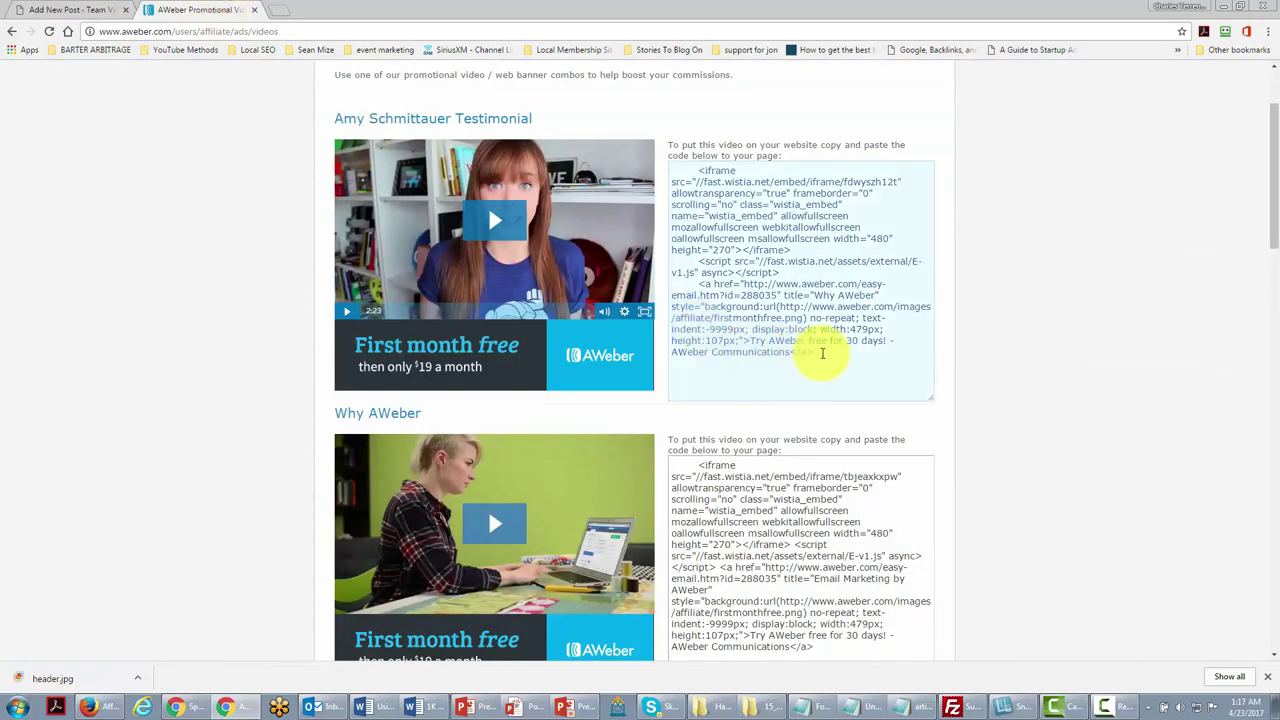
# Step: Copy the testimonial video's embed code from AWeber and paste it into the post body
pyautogui.moveTo(820, 349); pyautogui.dragTo(686, 165)
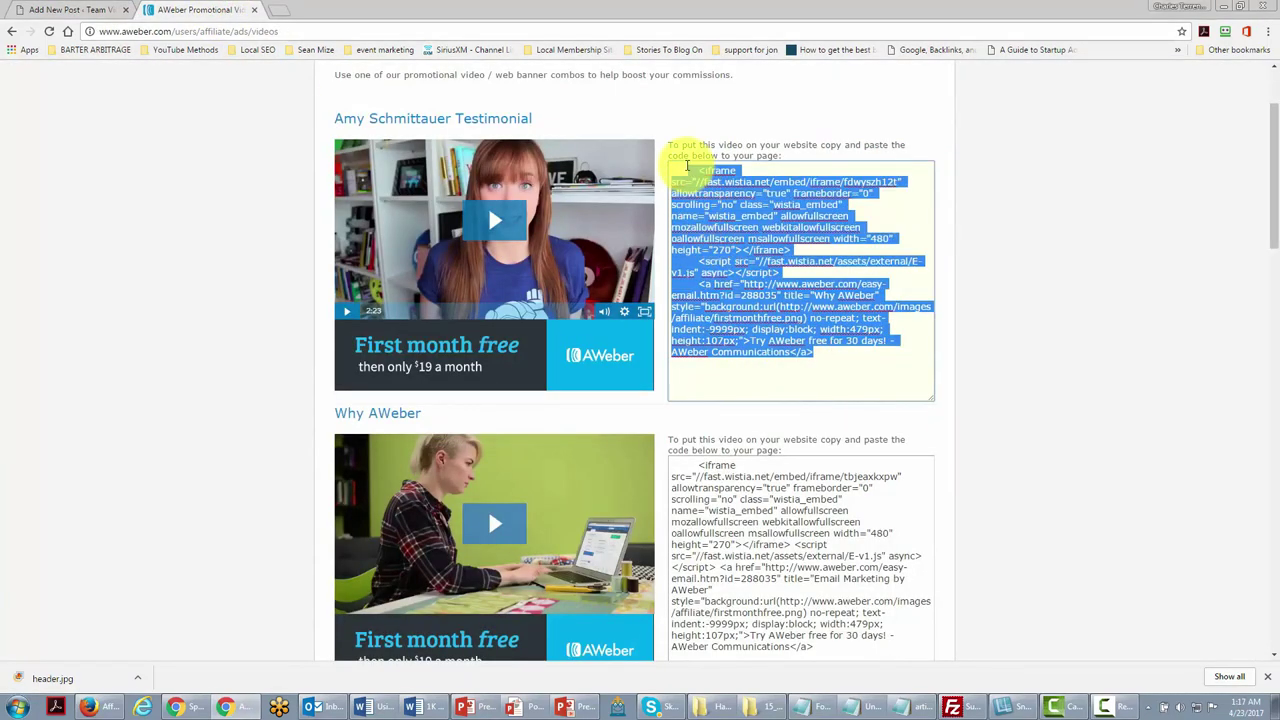
pyautogui.rightClick(690, 183)
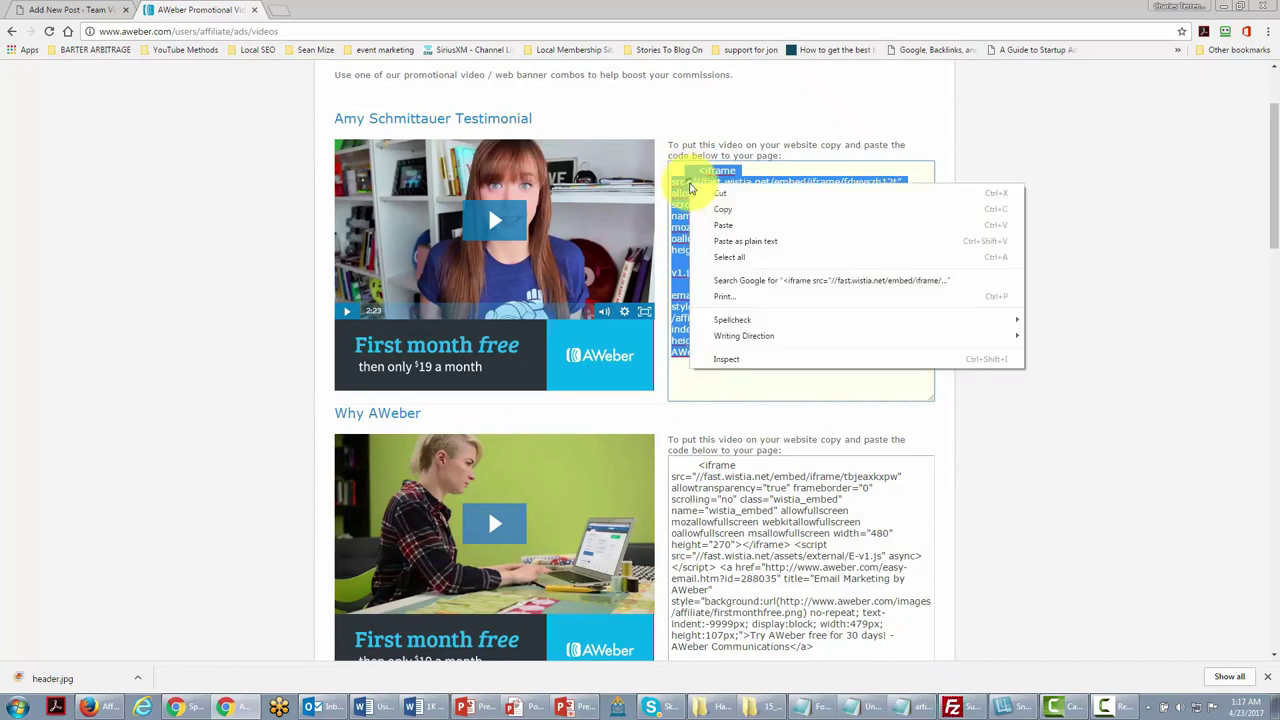
pyautogui.click(708, 206)
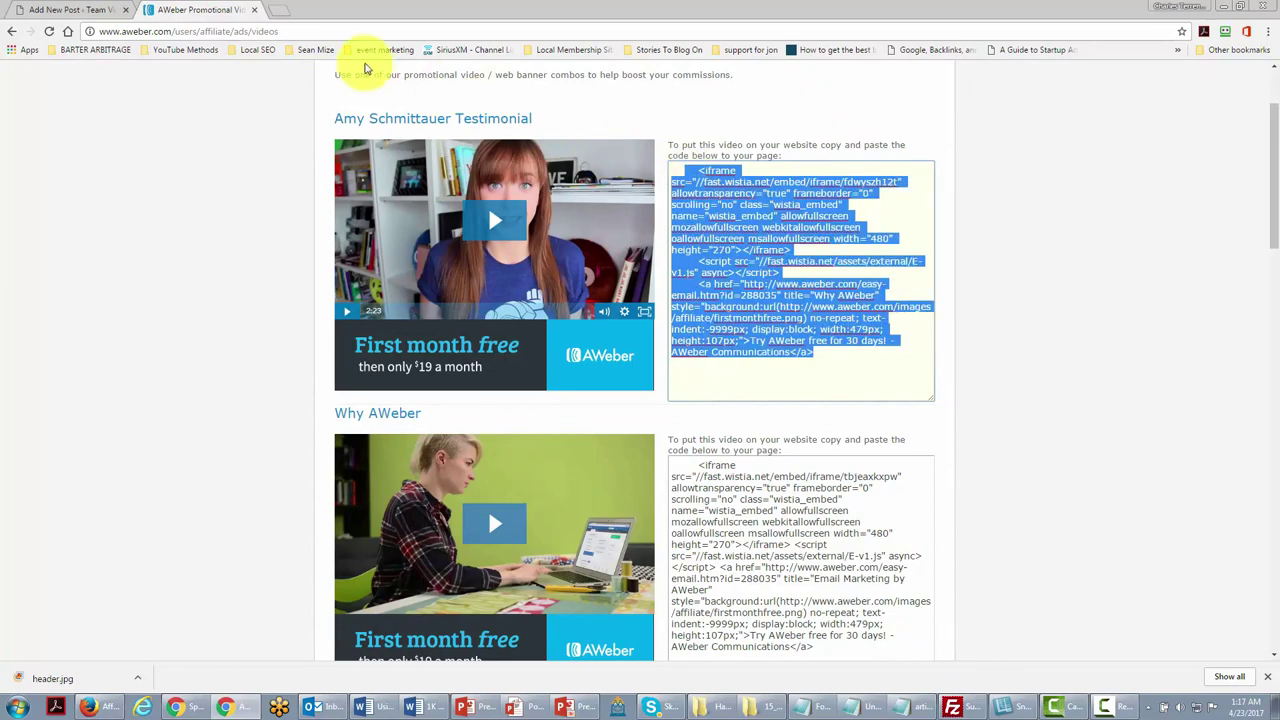
pyautogui.click(66, 12)
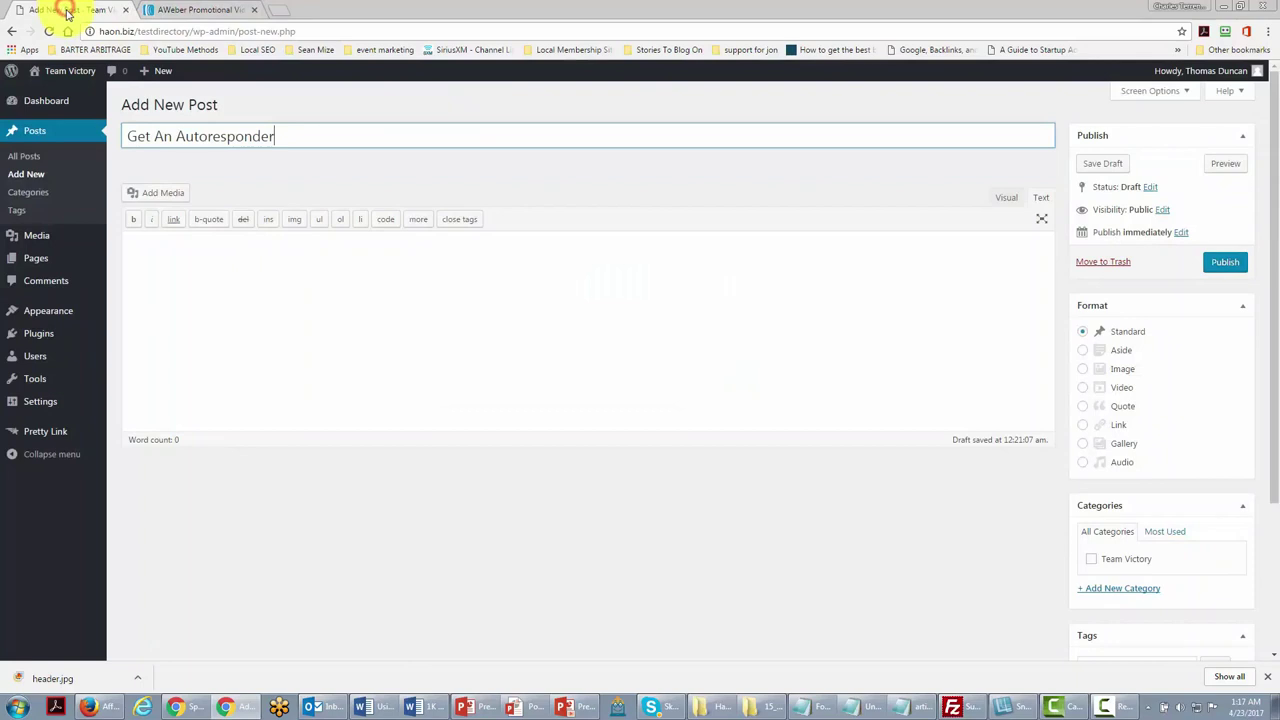
pyautogui.click(167, 252)
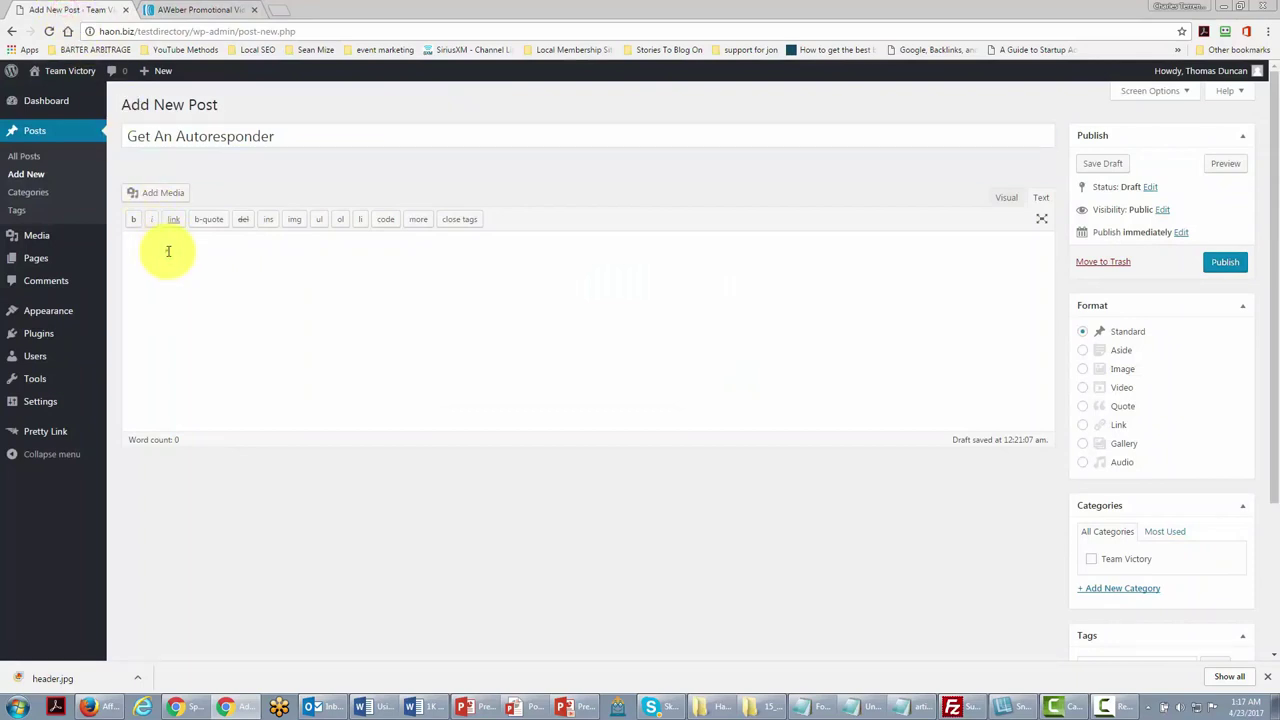
pyautogui.rightClick(168, 251)
pyautogui.click(209, 331)
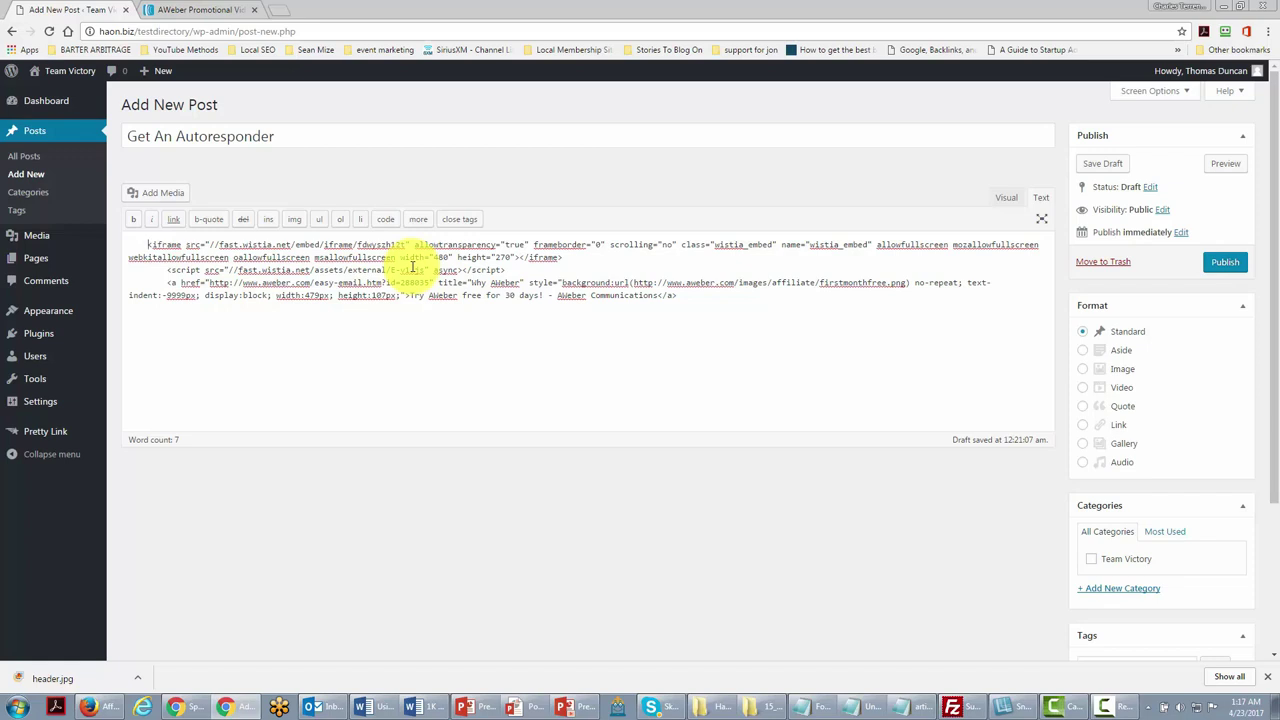
# Step: Wrap the pasted video and banner code in <center> and </center> tags
pyautogui.write('<')
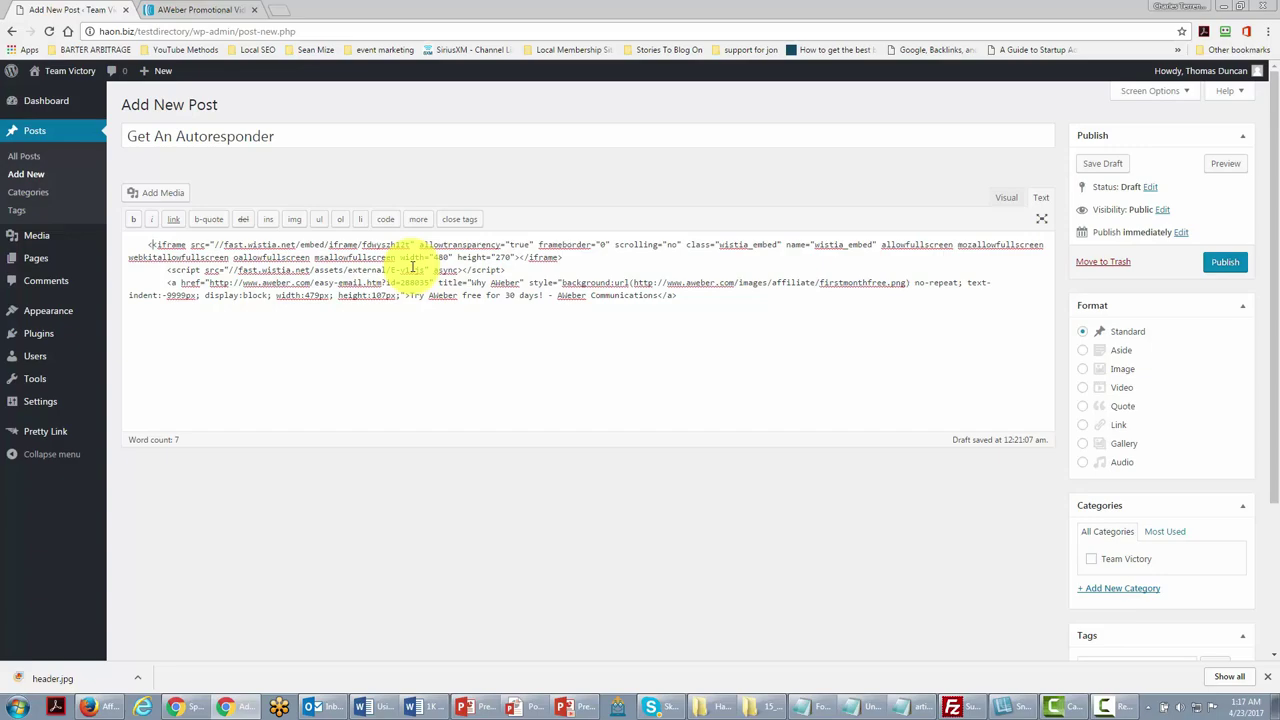
pyautogui.write('cen')
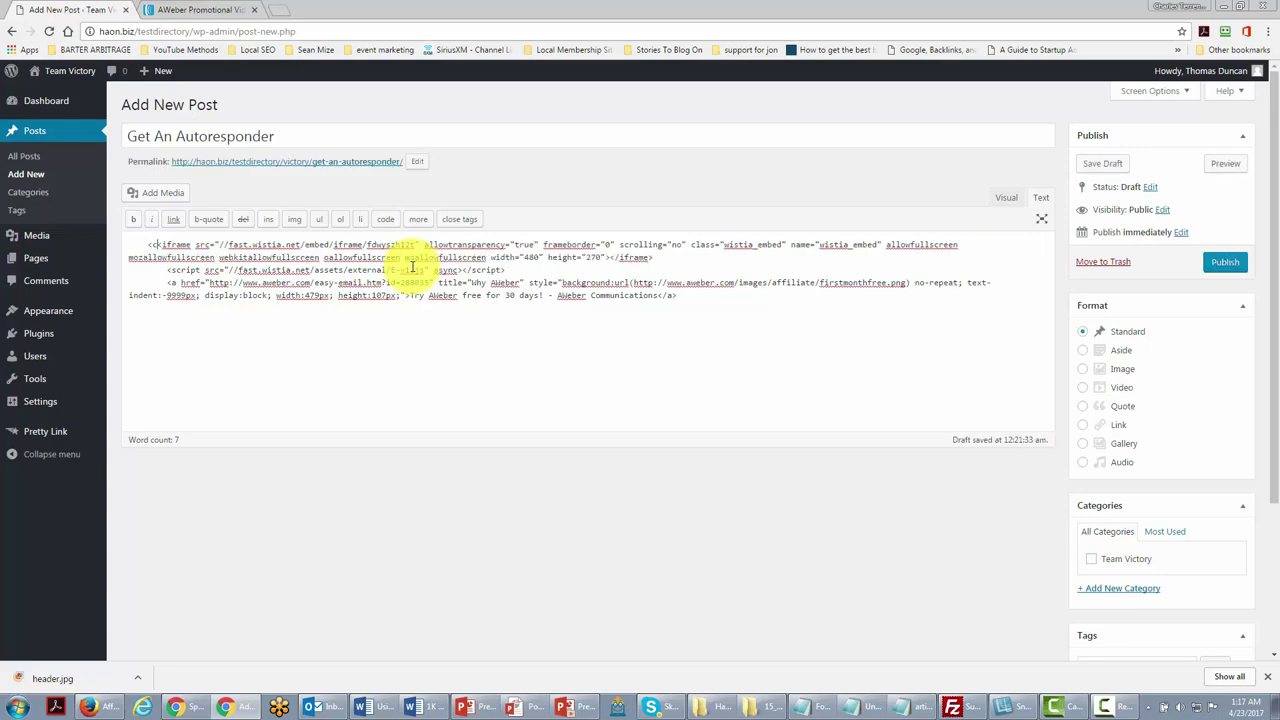
pyautogui.write('t')
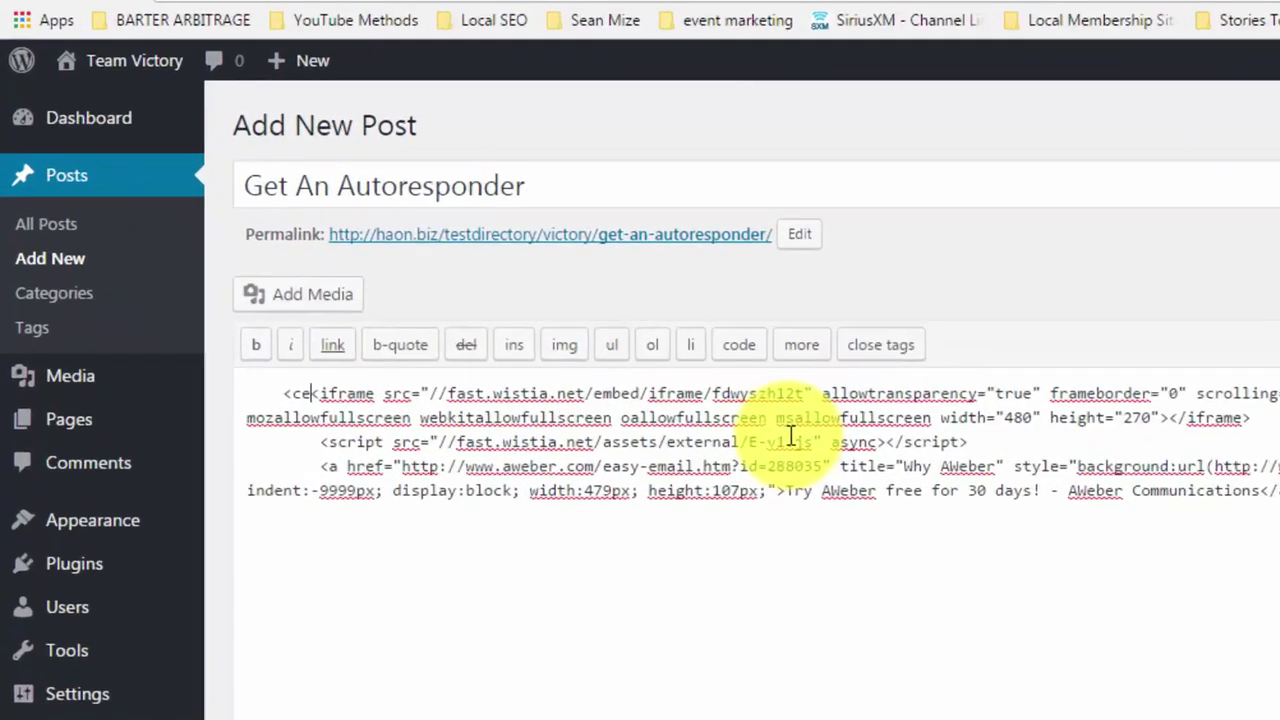
pyautogui.write('er')
pyautogui.write('>')
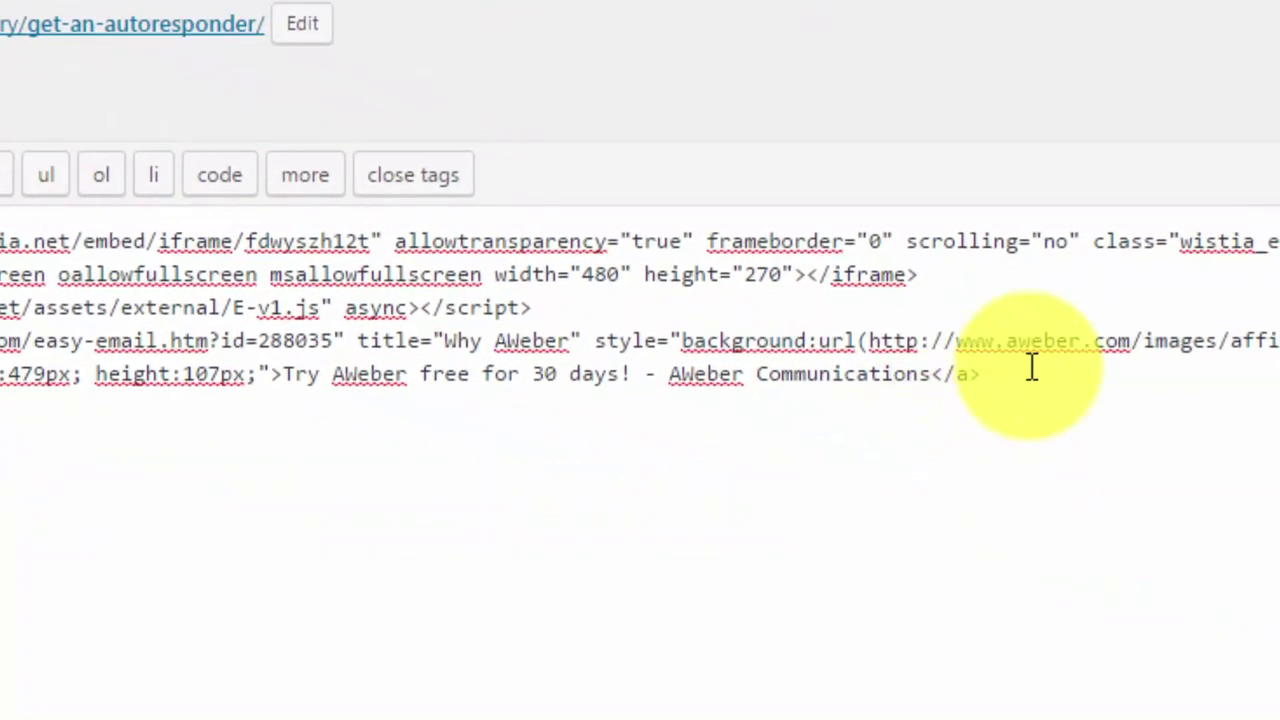
pyautogui.click(1279, 634)
pyautogui.write('</center>')
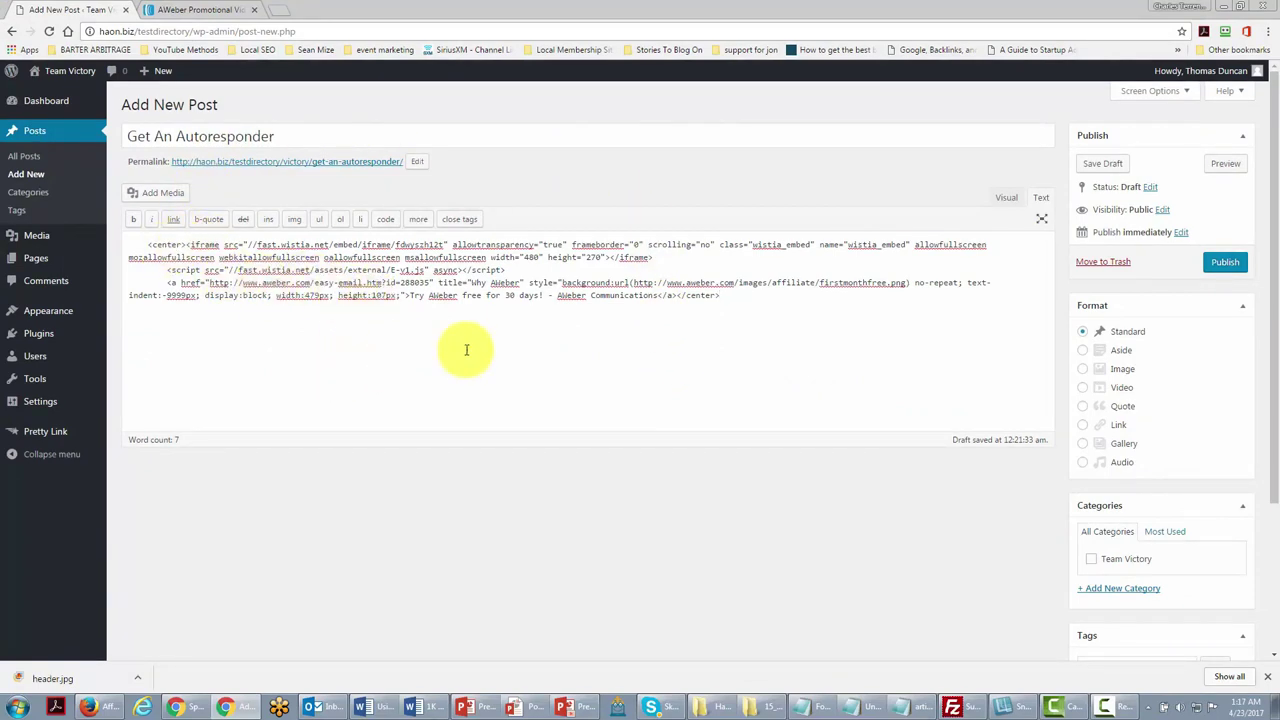
# Step: Publish 'Get An Autoresponder' and open the live post in a new browser tab
pyautogui.click(1219, 263)
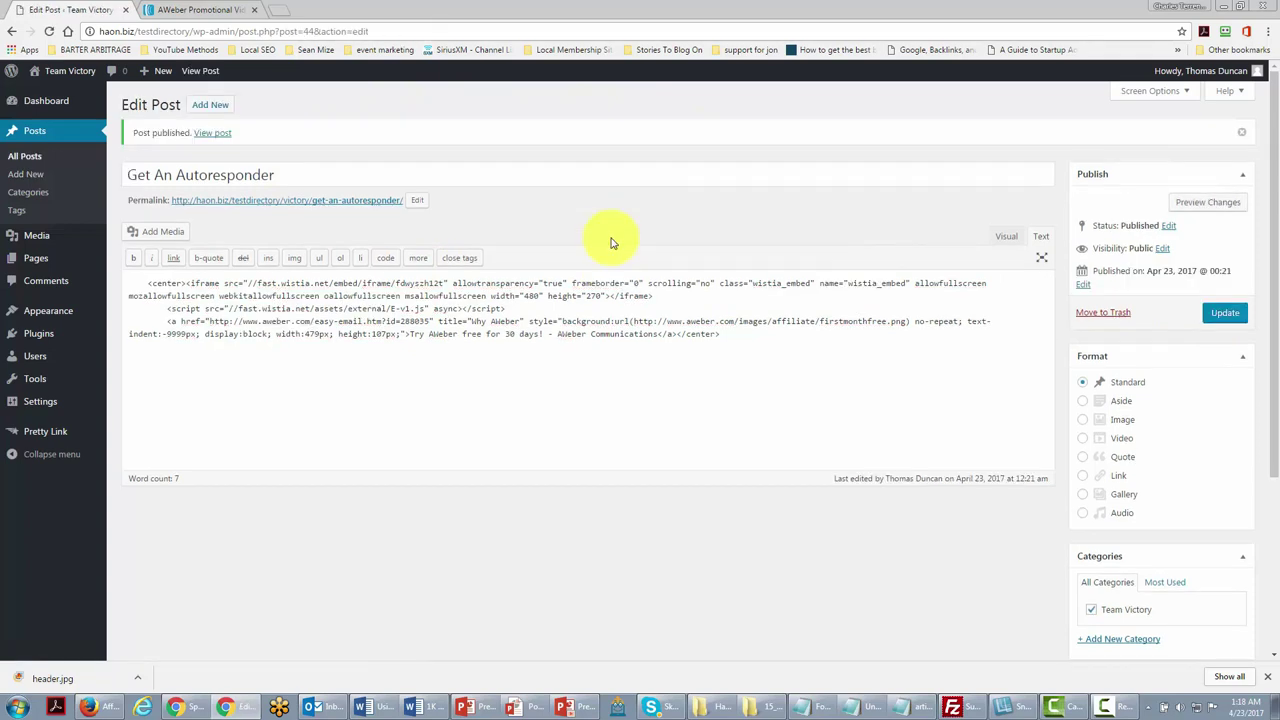
pyautogui.rightClick(214, 134)
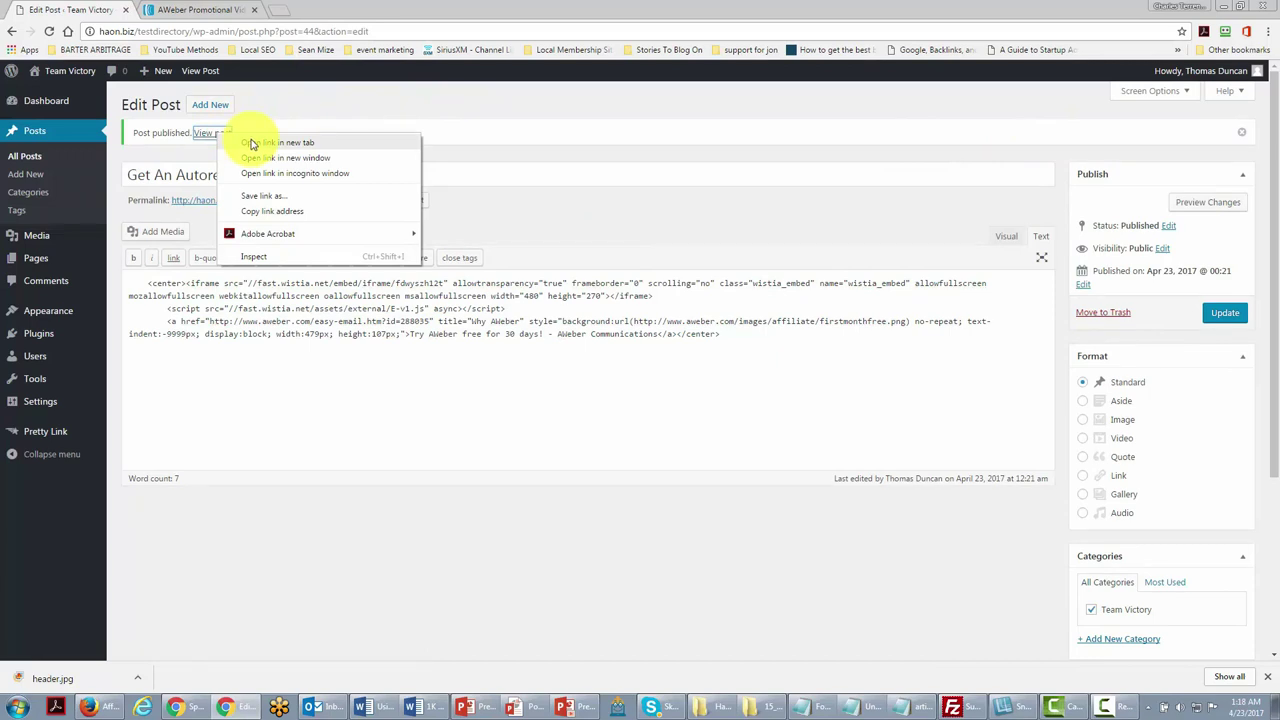
pyautogui.click(251, 143)
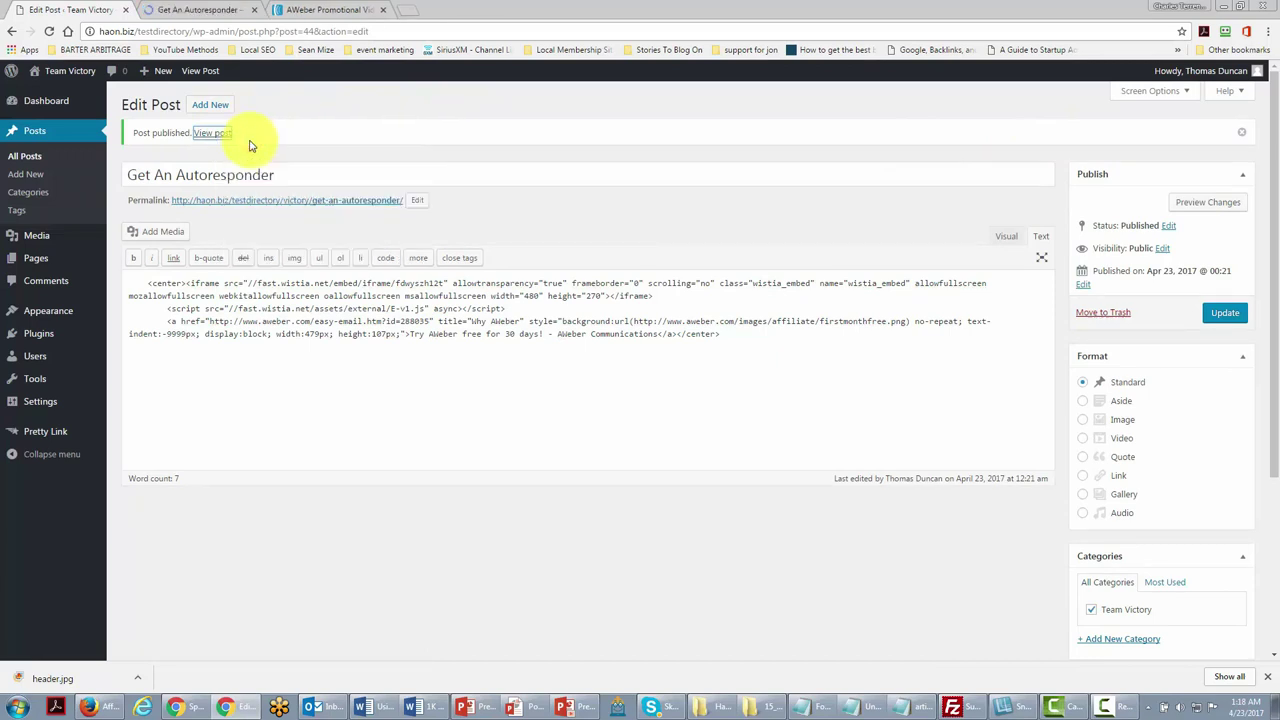
# Step: On the live 'Get An Autoresponder' post, play the embedded AWeber video briefly, then pause it
pyautogui.hotkey('ctrl', 'Tab')
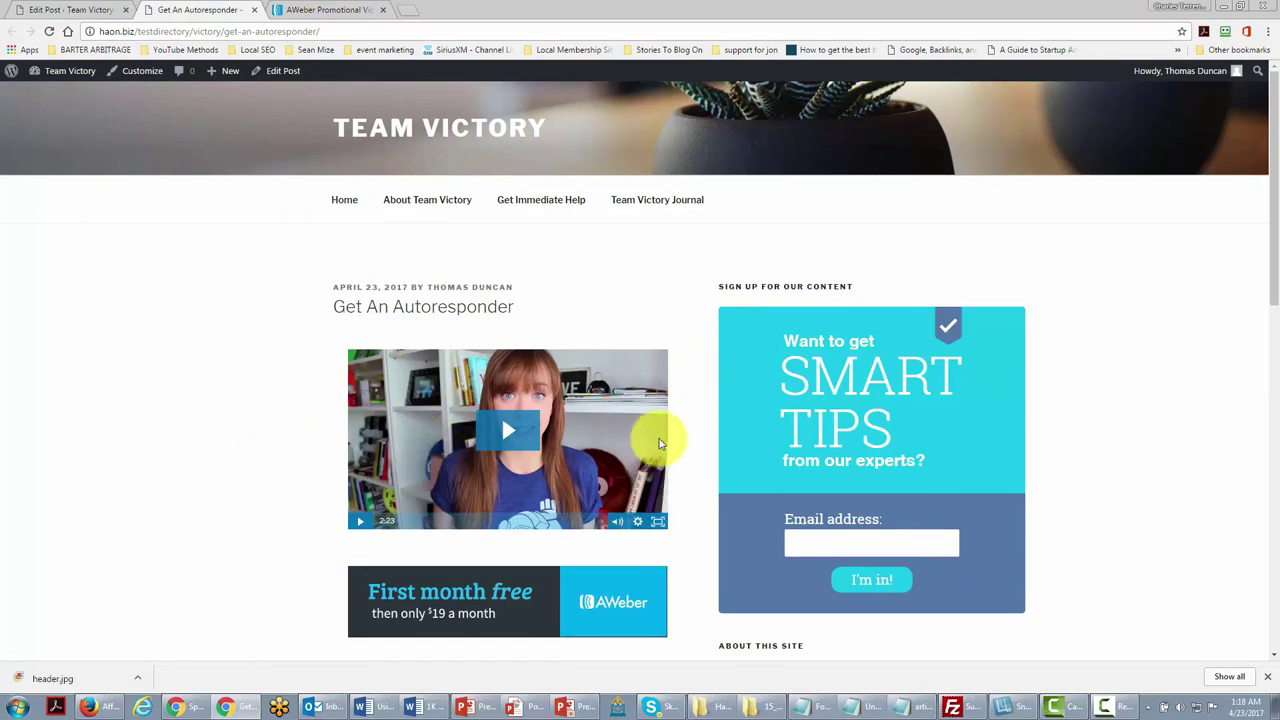
pyautogui.click(509, 430)
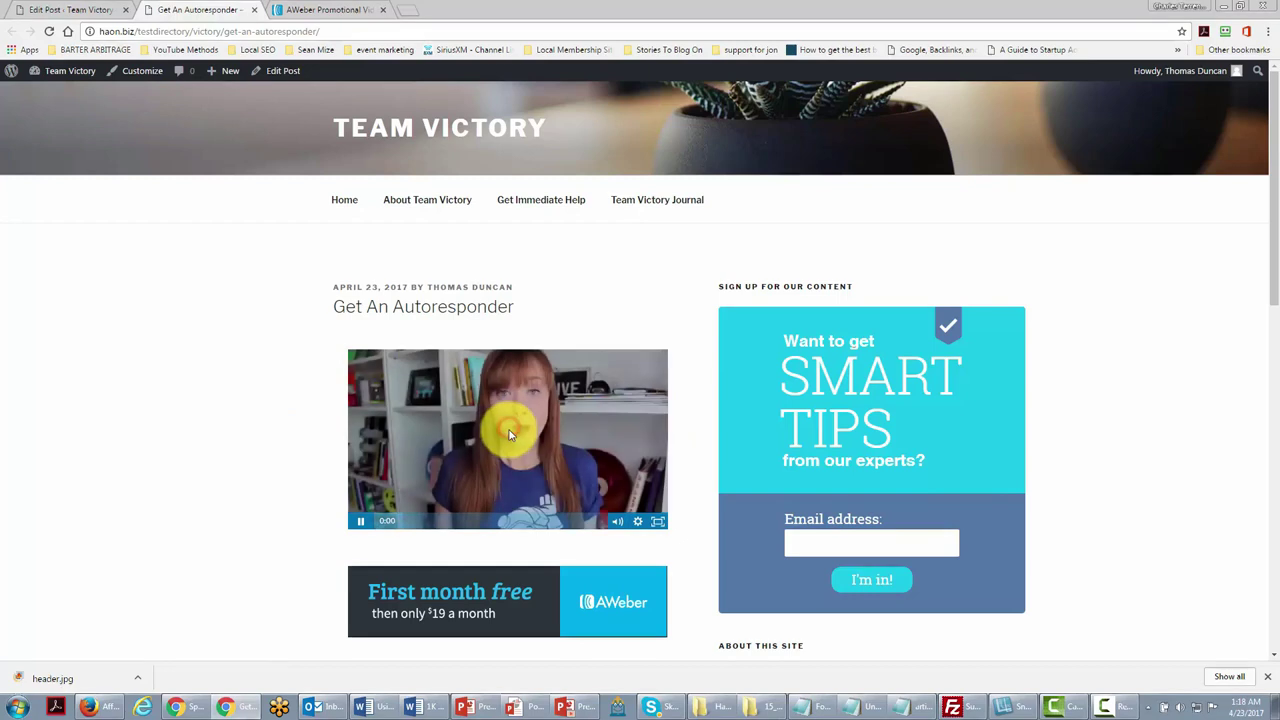
pyautogui.click(363, 525)
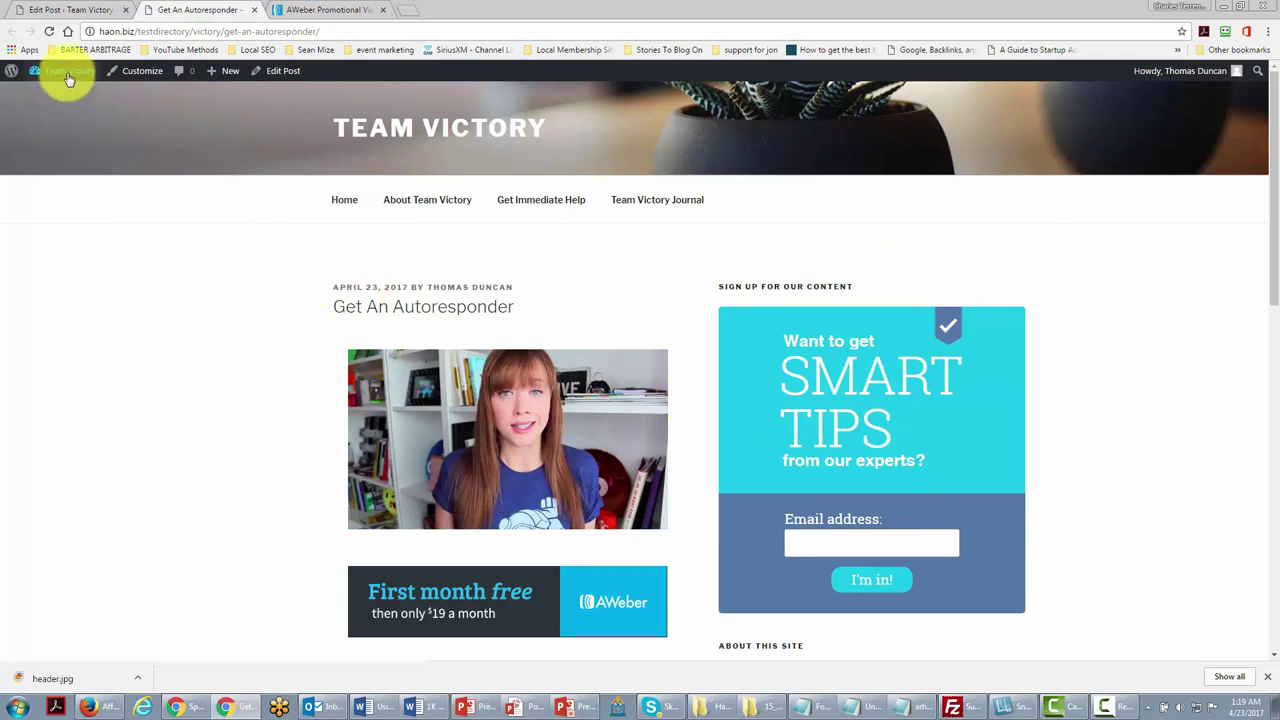
# Step: Paste the Wistia video and AWeber banner code into a sidebar Text widget, save it, and close it
pyautogui.moveTo(68, 76)
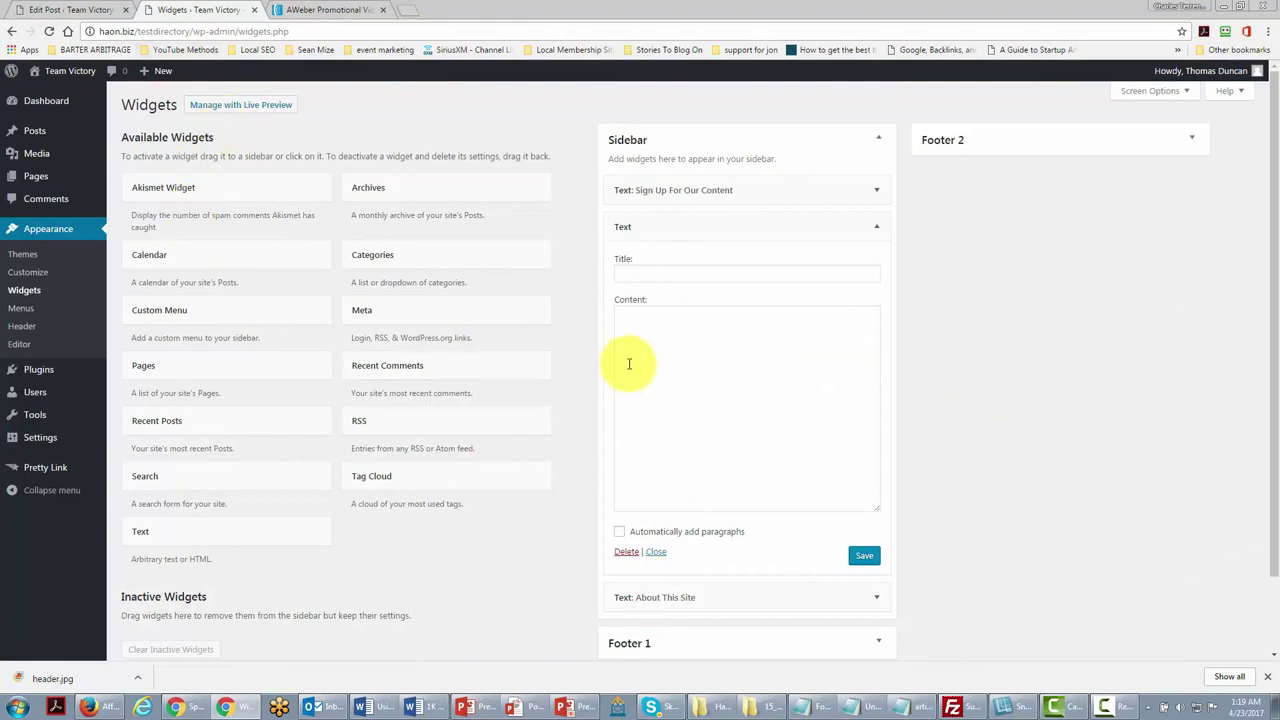
pyautogui.rightClick(628, 322)
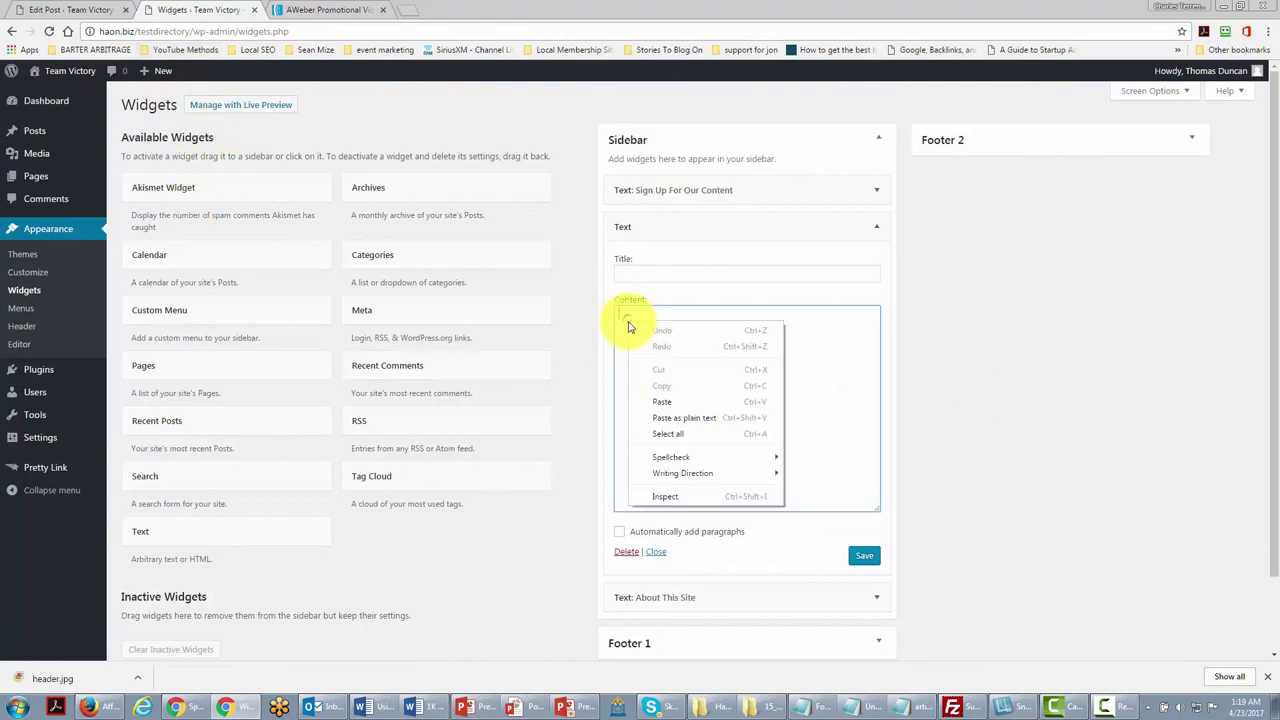
pyautogui.click(662, 401)
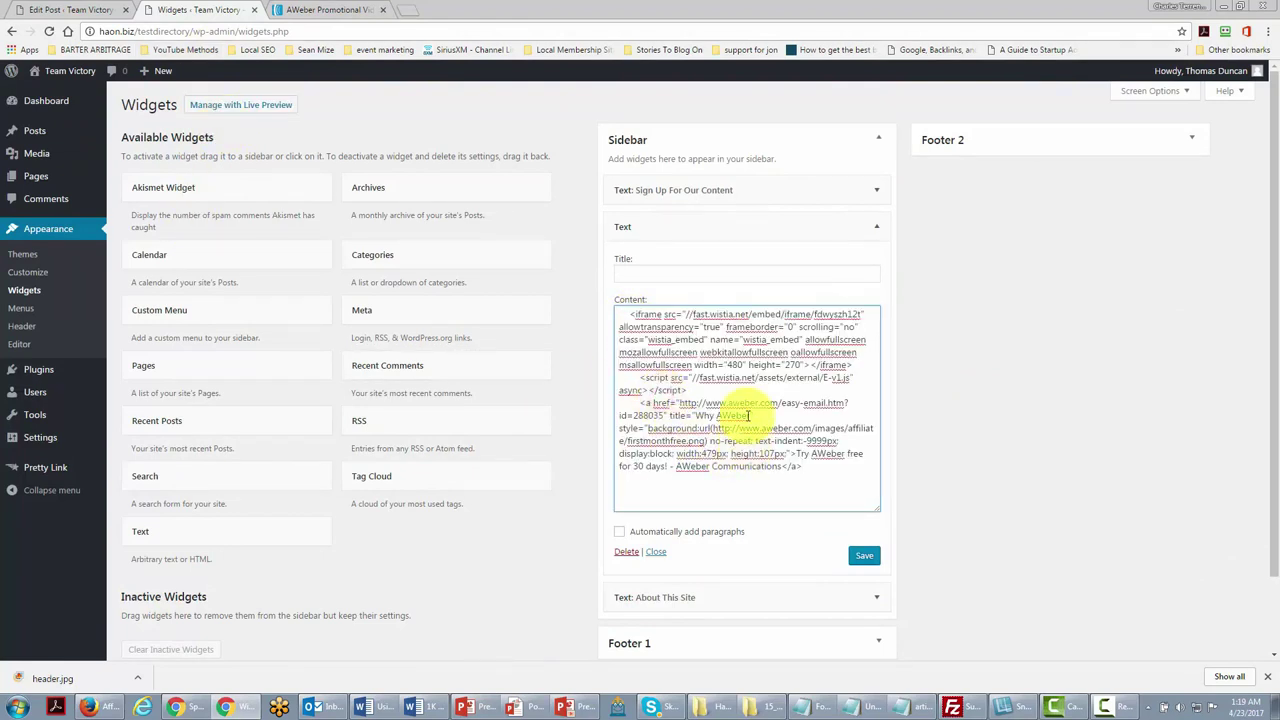
pyautogui.click(862, 556)
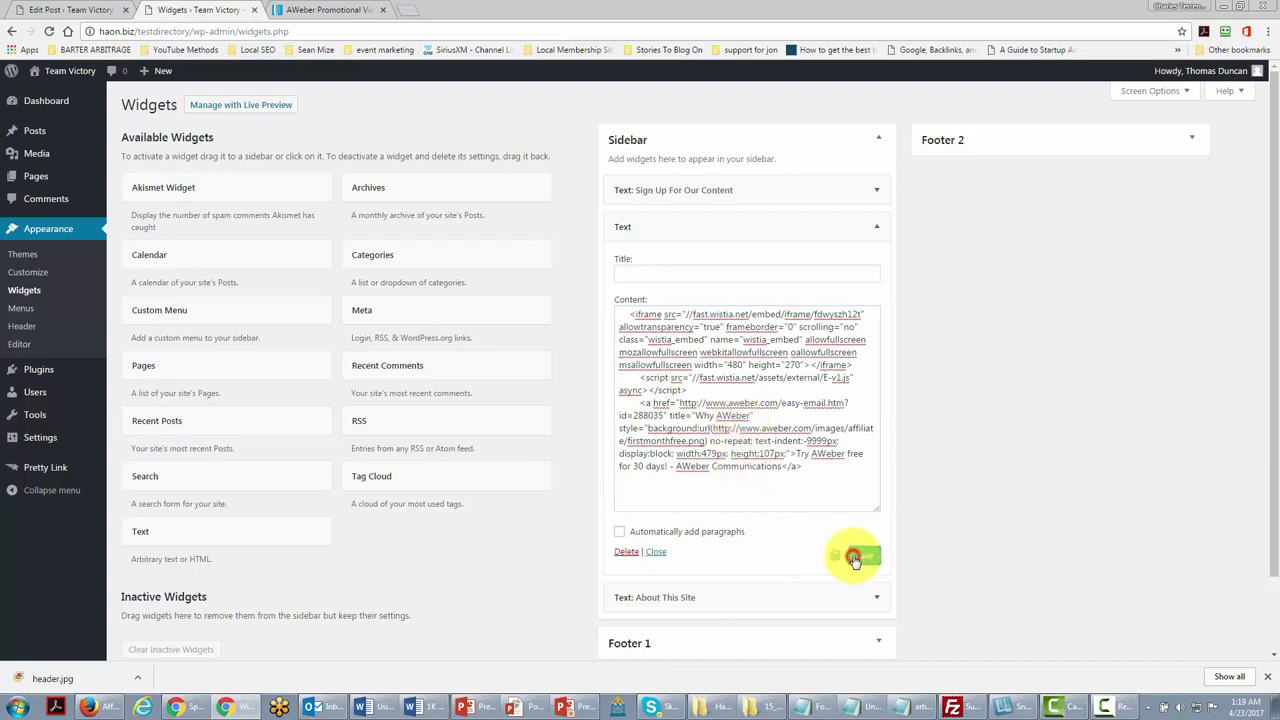
pyautogui.click(657, 556)
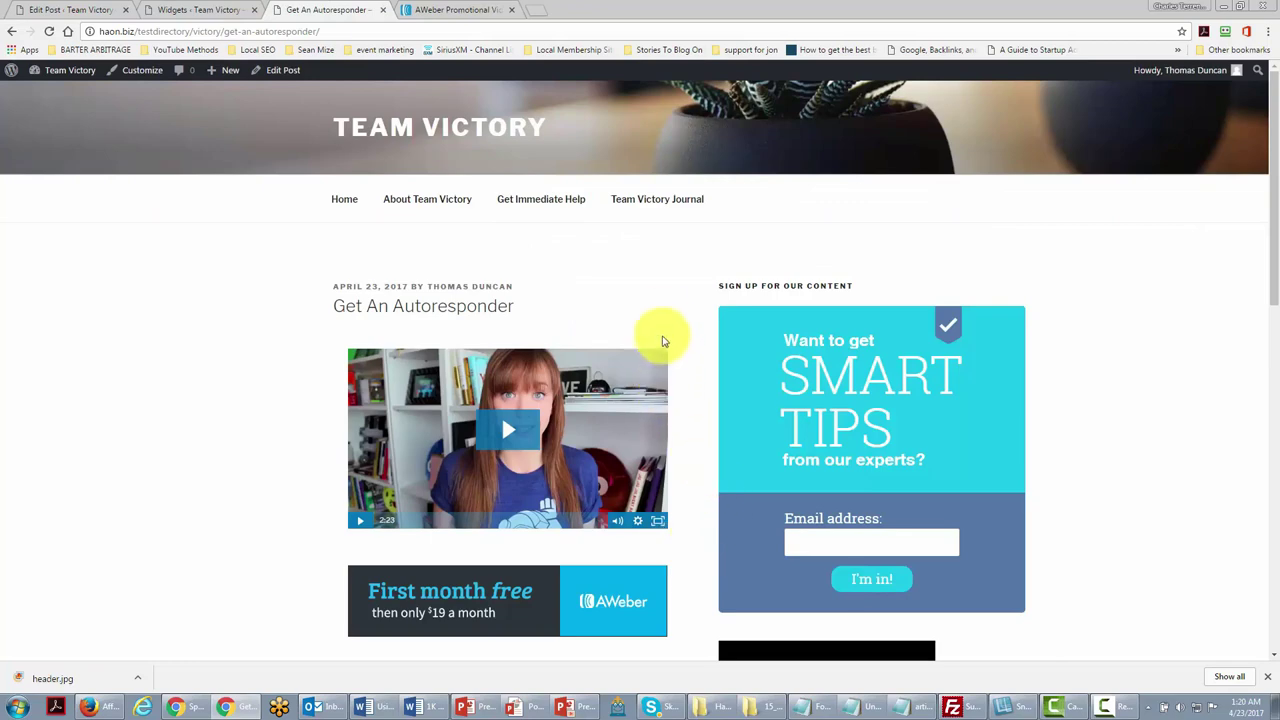
# Step: Scroll the live post to verify the sidebar video and AWeber banner, then switch to the home page tab
pyautogui.scroll(-4, 660, 318)
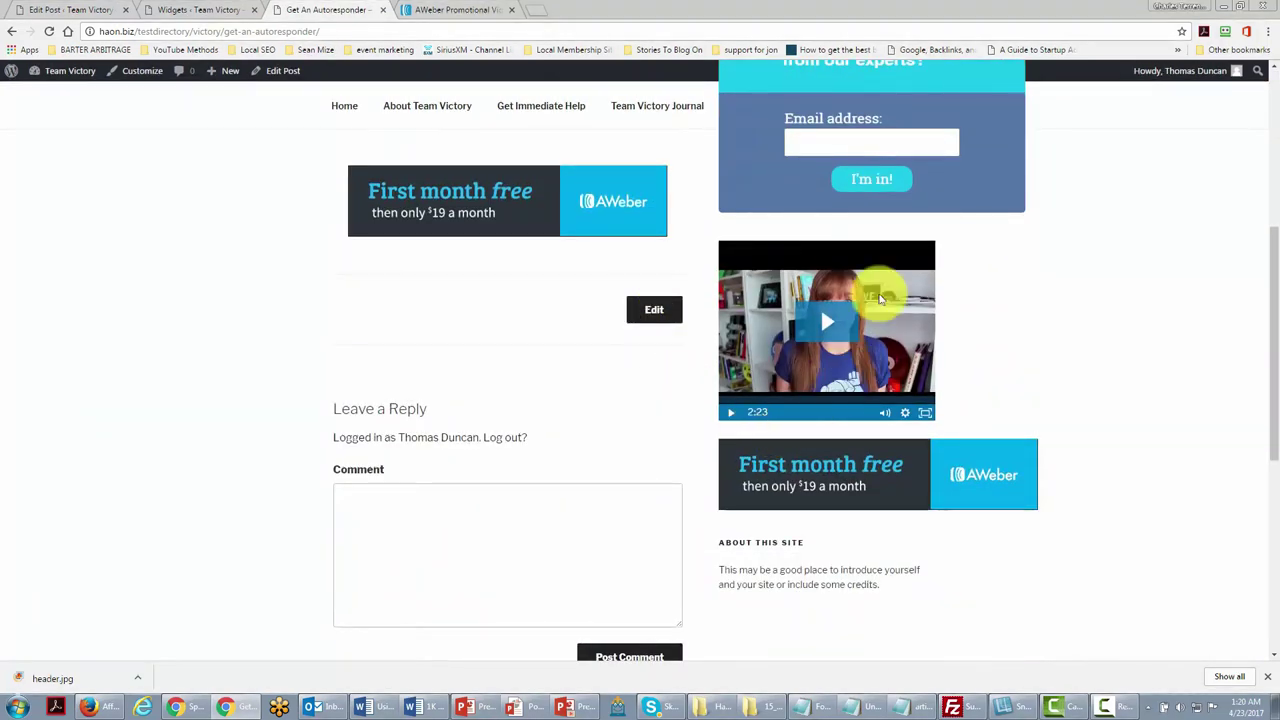
pyautogui.scroll(2, 771, 437)
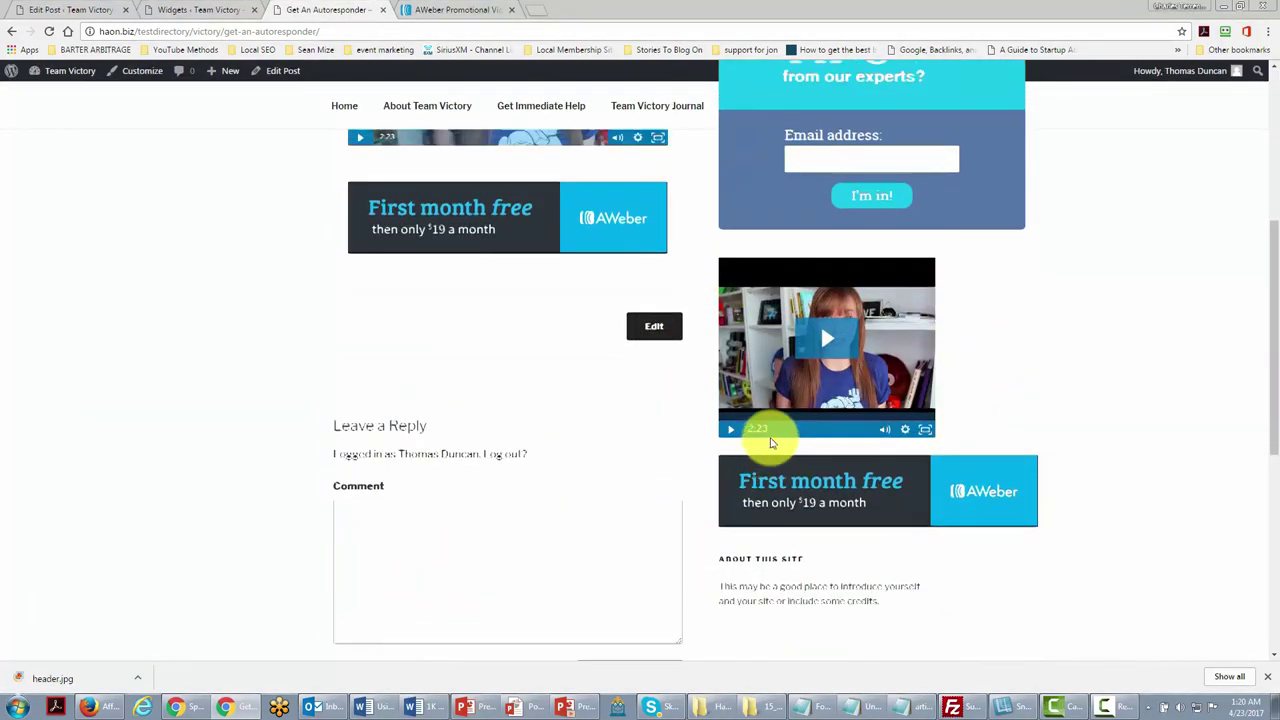
pyautogui.scroll(-1, 749, 517)
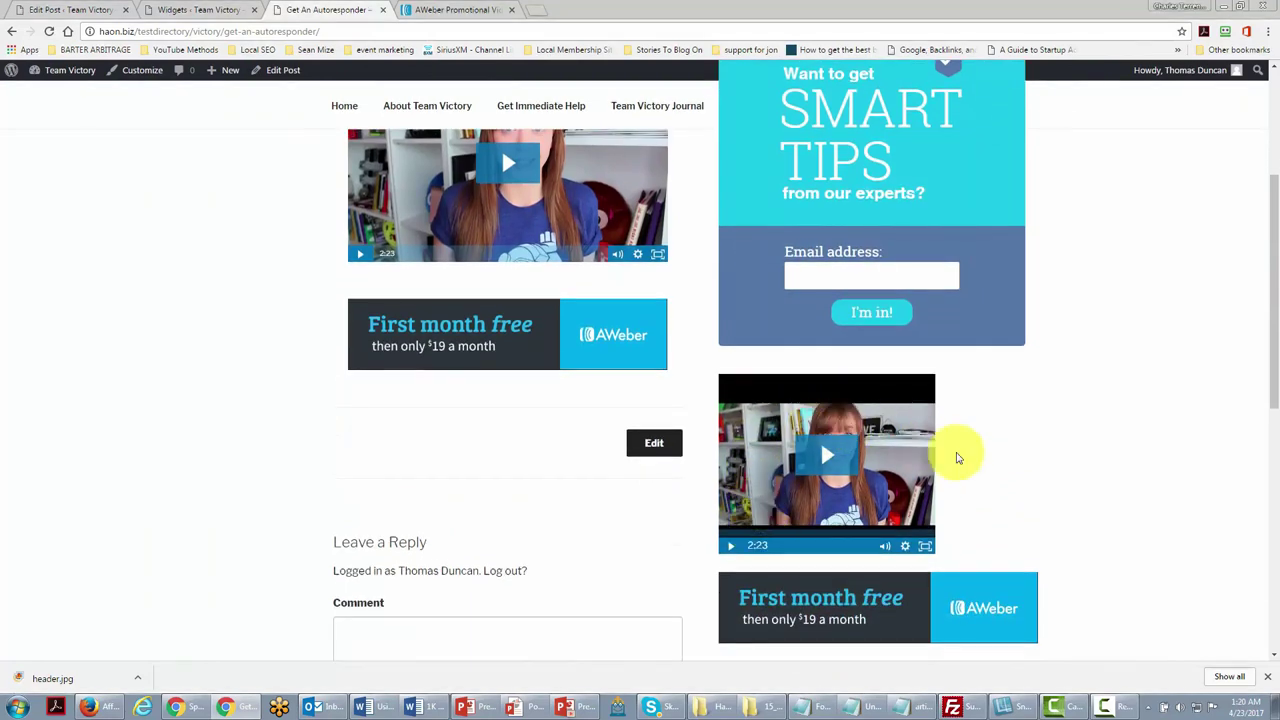
pyautogui.scroll(2, 820, 543)
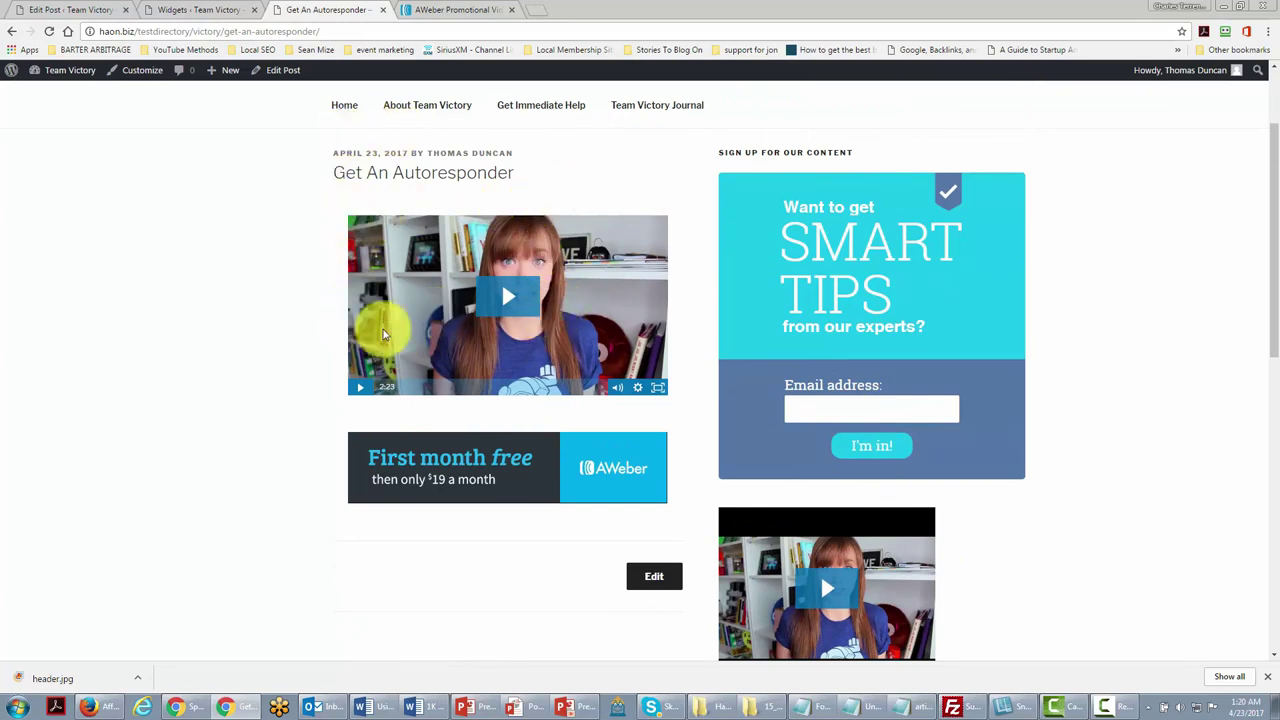
pyautogui.scroll(-1, 743, 452)
pyautogui.scroll(-1, 743, 452)
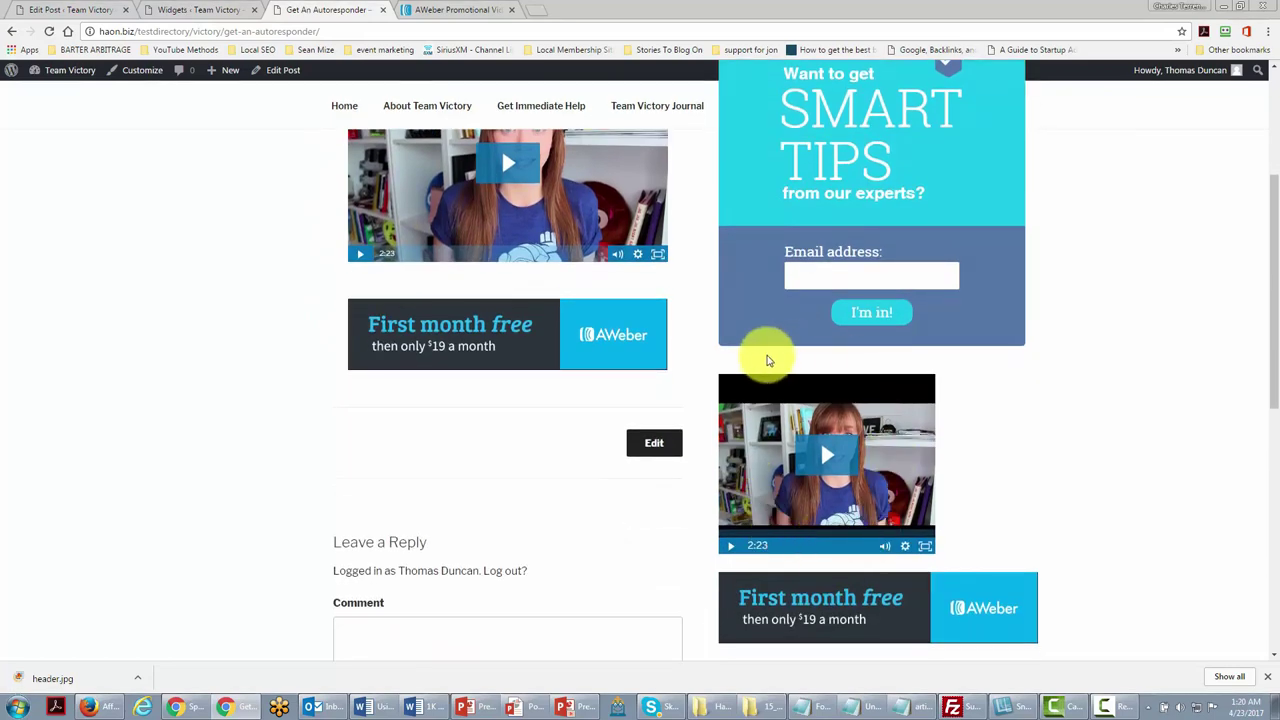
pyautogui.scroll(1, 934, 537)
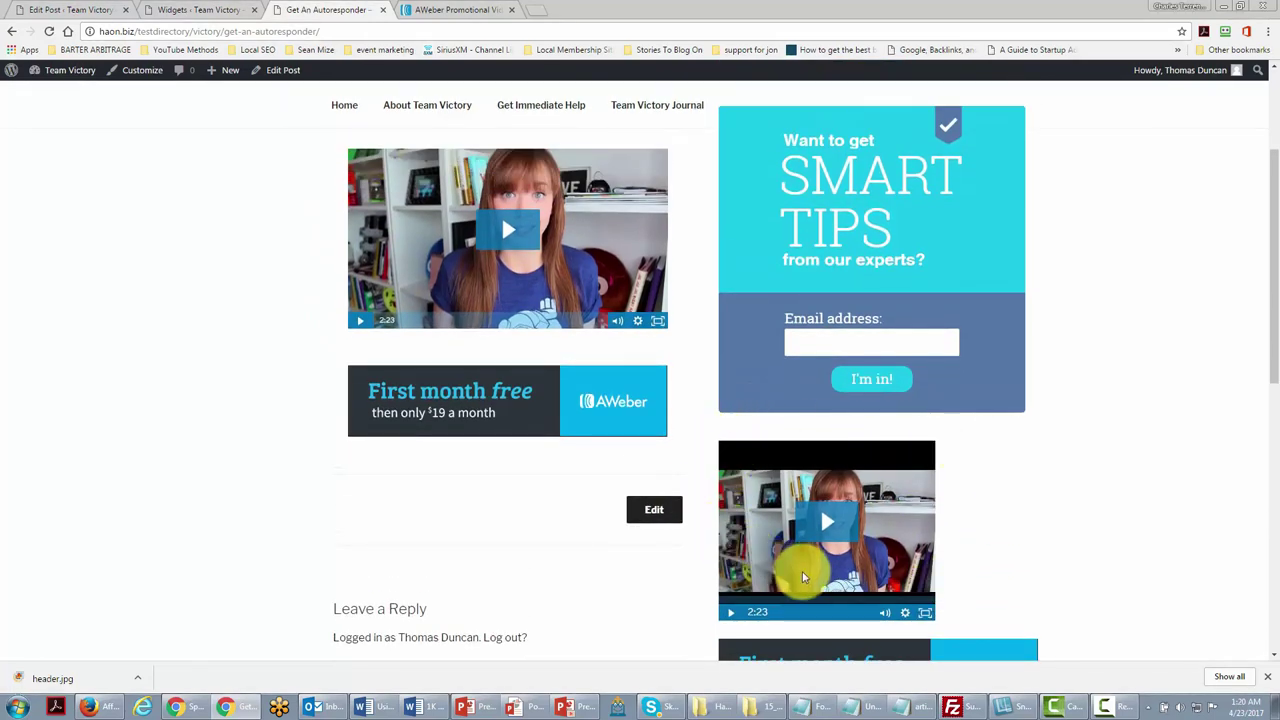
pyautogui.hotkey('ctrl', 'shift', 'Tab')
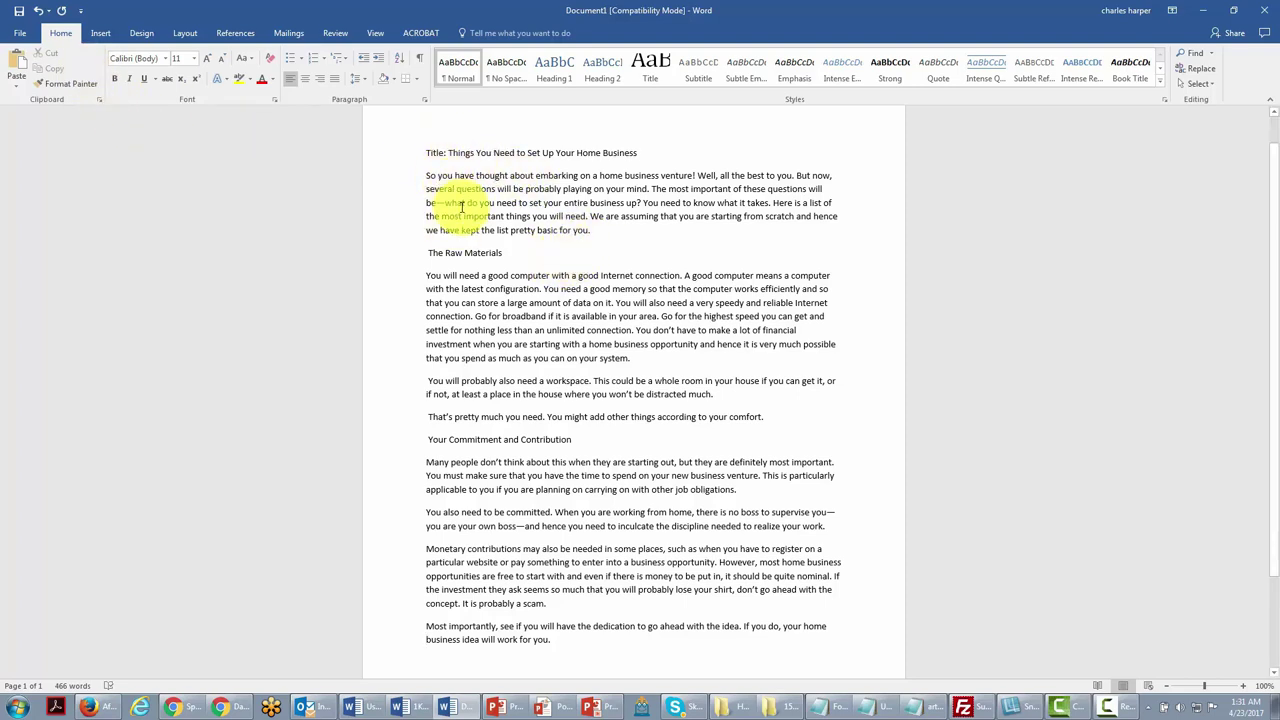
# Step: Select the entire 'Things You Need to Set Up Your Home Business' article in Word
pyautogui.click(1196, 84)
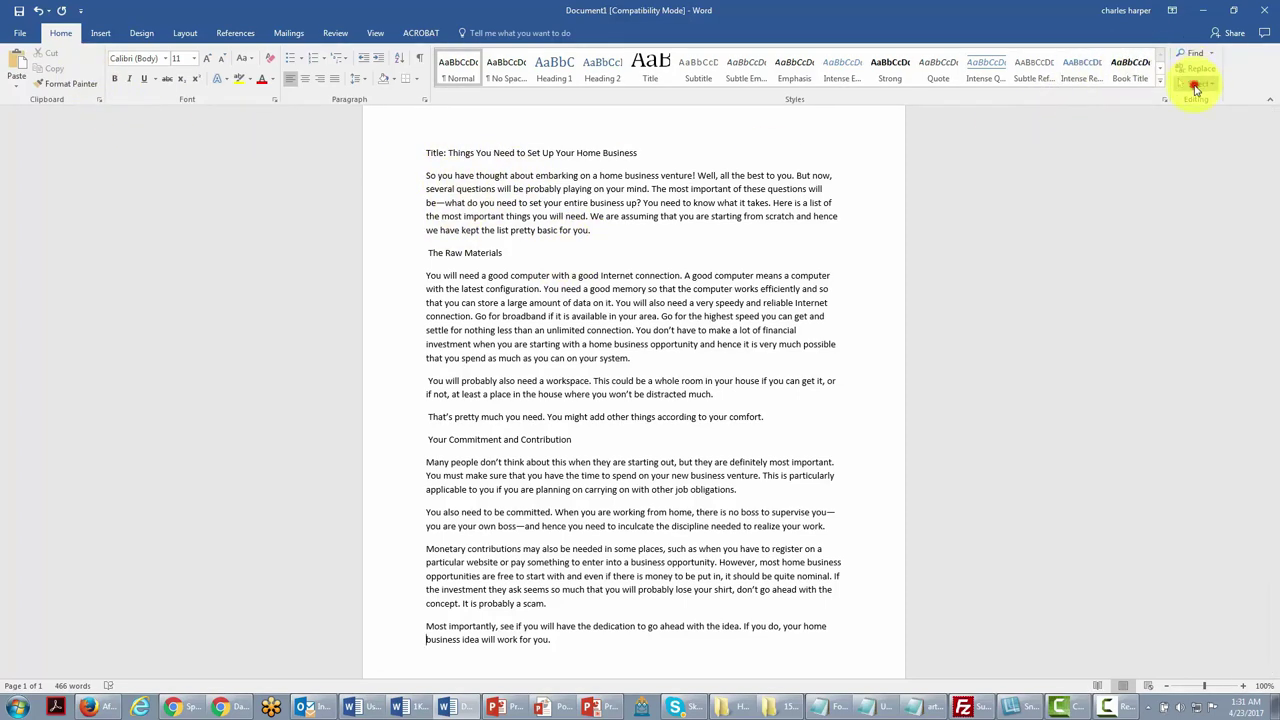
pyautogui.click(1100, 101)
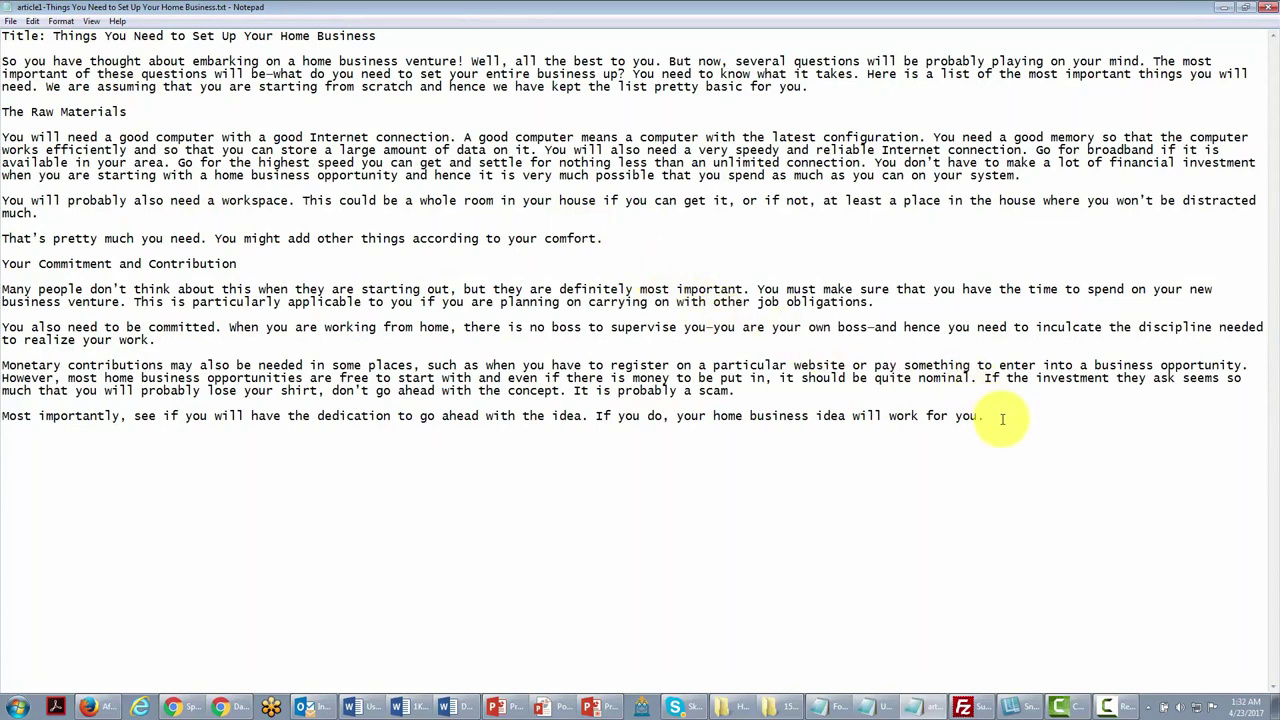
# Step: Select all of the home business article in Notepad, copy it, and switch to the WordPress dashboard
pyautogui.hotkey('shift', 'Up')
pyautogui.hotkey('shift', 'Up')
pyautogui.hotkey('shift', 'Up')
pyautogui.hotkey('shift', 'Up')
pyautogui.hotkey('shift', 'Up')
pyautogui.hotkey('shift', 'Up')
pyautogui.hotkey('shift', 'Up')
pyautogui.hotkey('shift', 'Up')
pyautogui.hotkey('shift', 'Up')
pyautogui.hotkey('shift', 'Up')
pyautogui.hotkey('shift', 'Up')
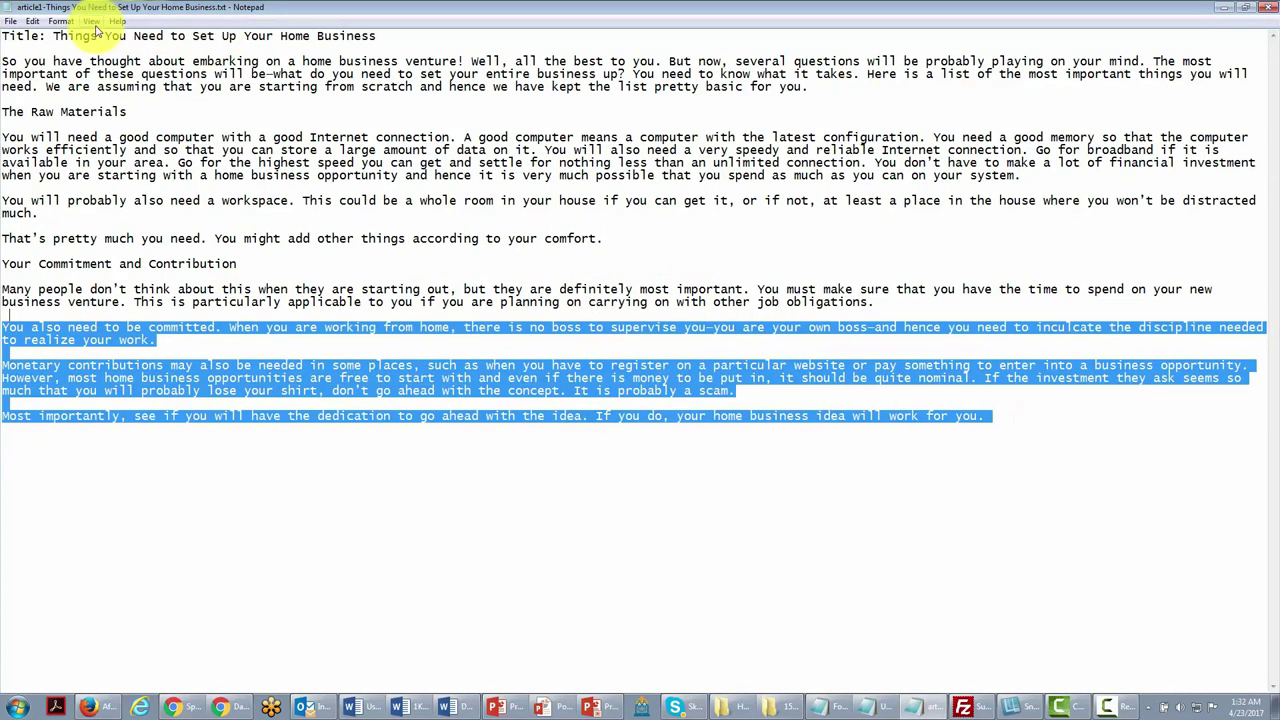
pyautogui.click(40, 22)
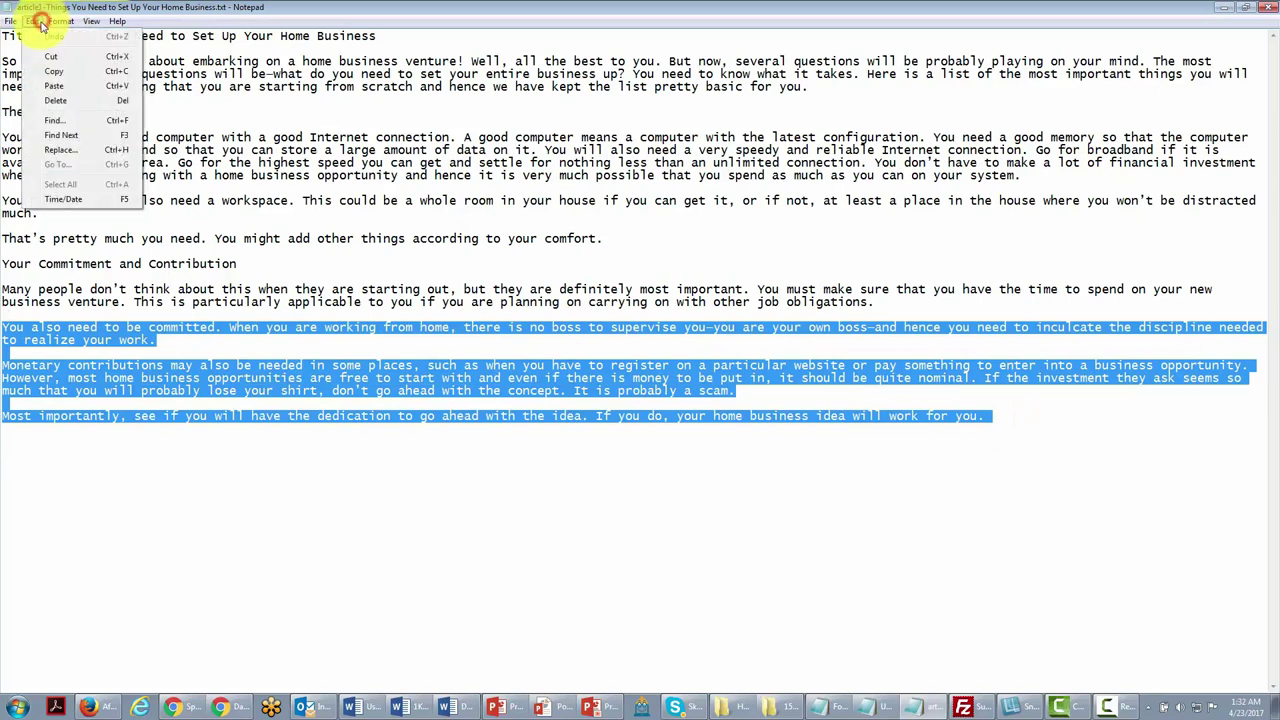
pyautogui.click(60, 184)
pyautogui.rightClick(237, 143)
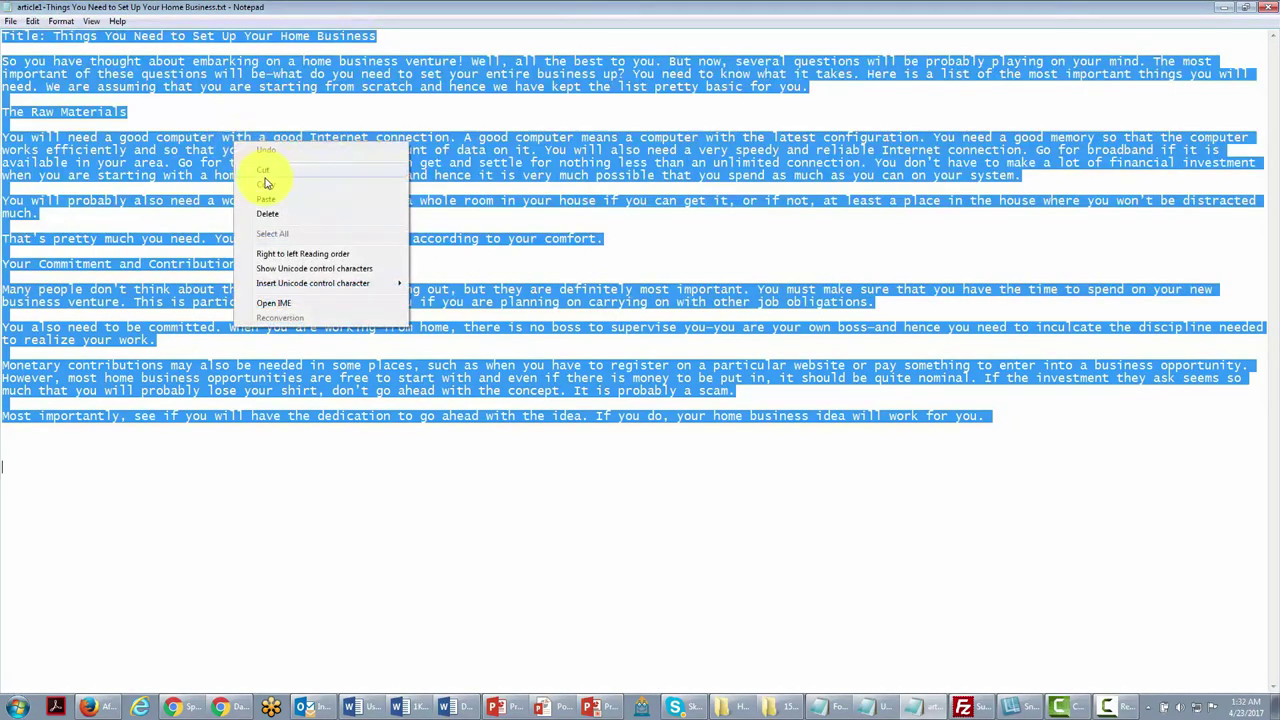
pyautogui.click(265, 182)
pyautogui.hotkey('alt', 'Tab')
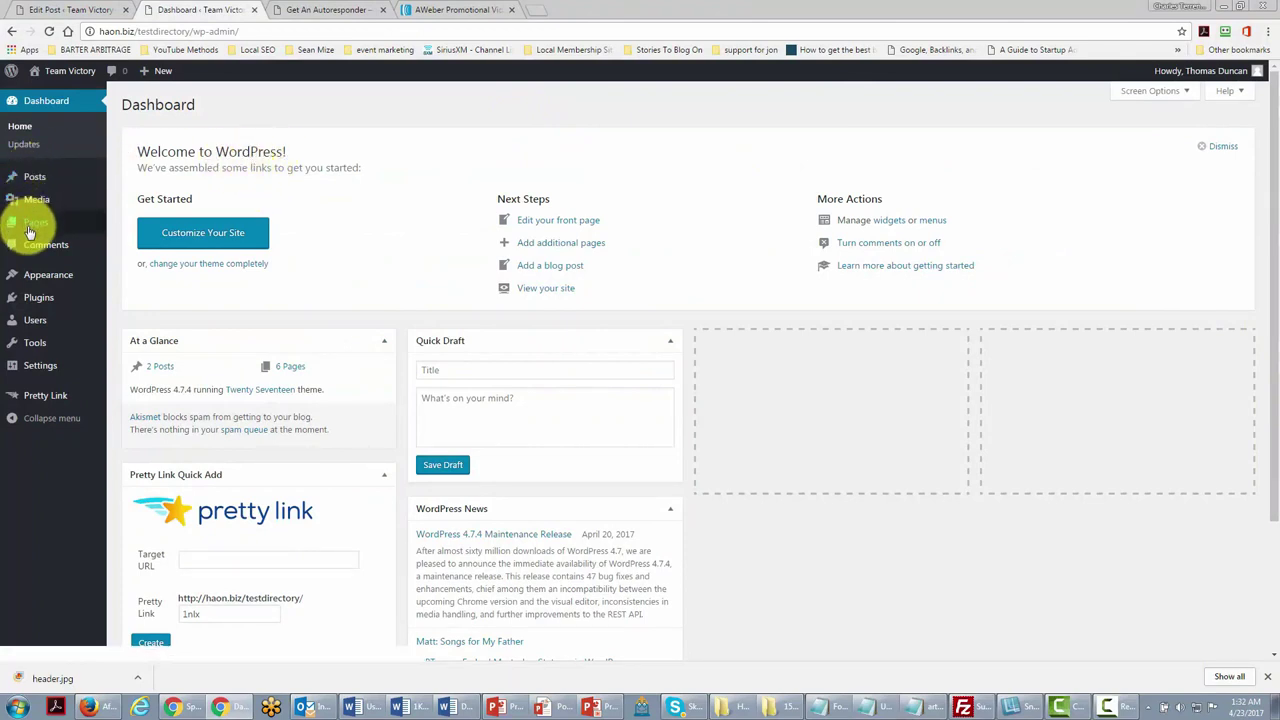
# Step: Start a new post and paste the home business article into its body
pyautogui.moveTo(74, 183)
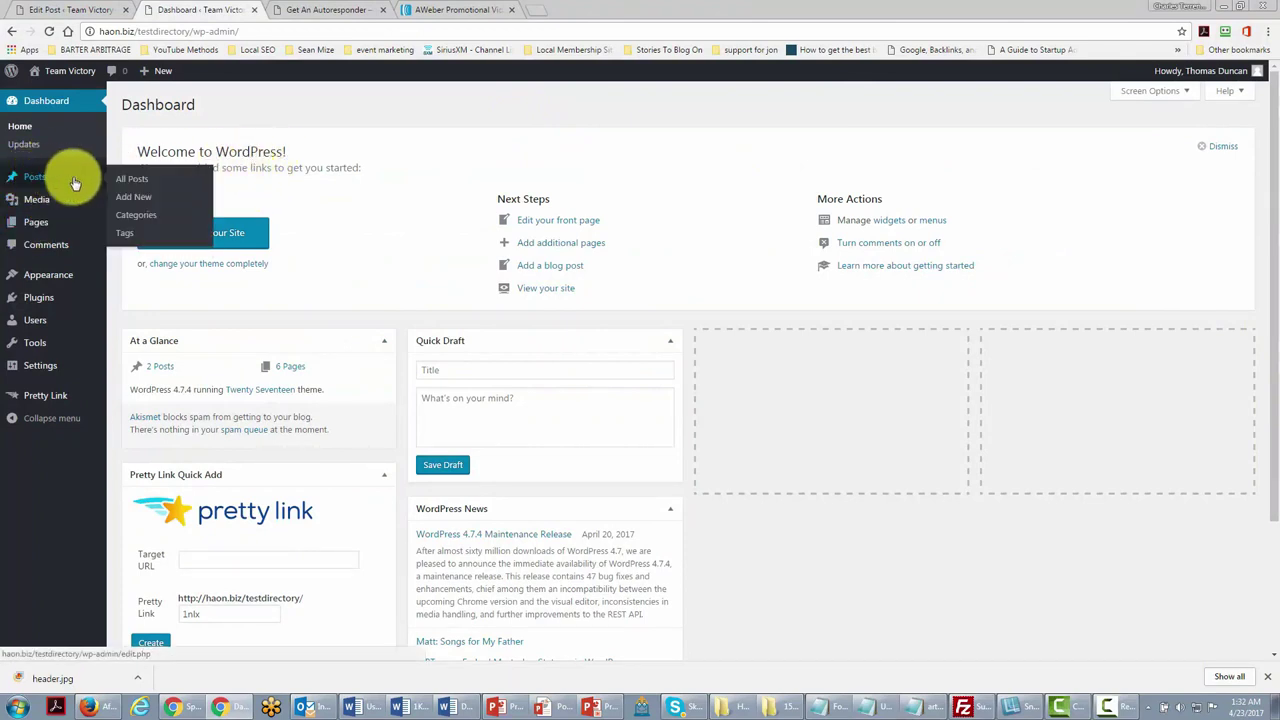
pyautogui.click(130, 199)
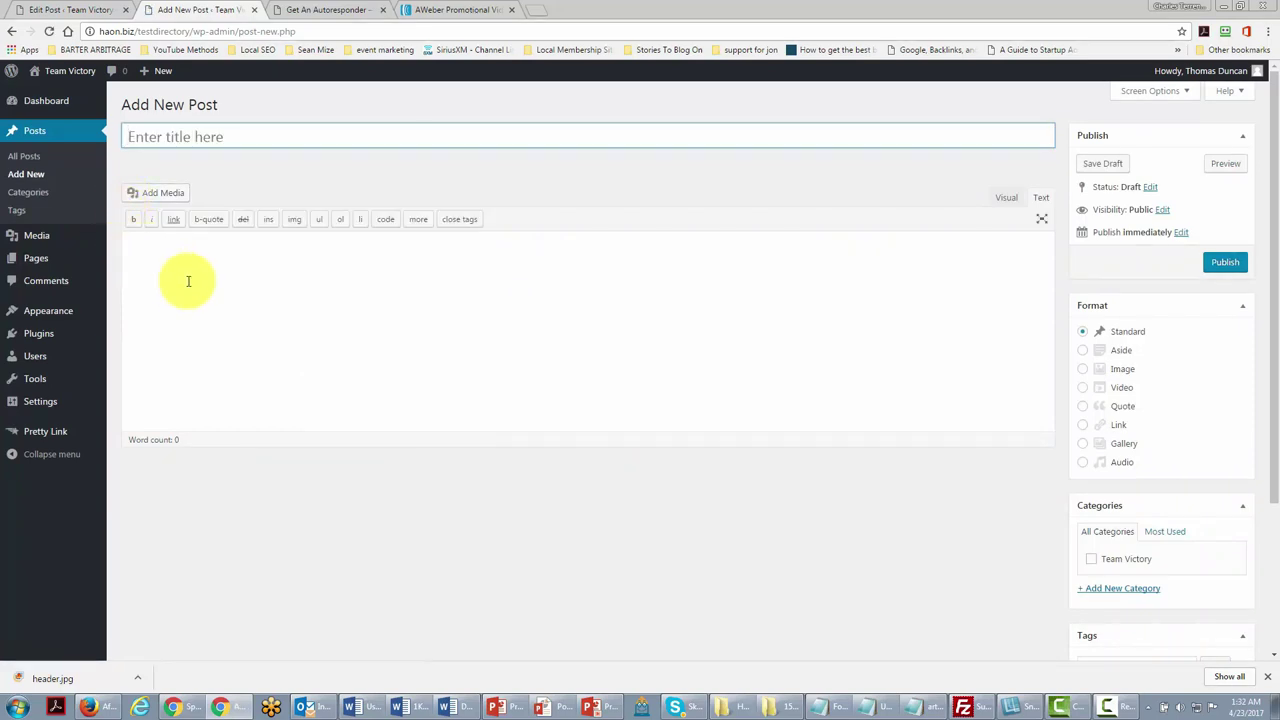
pyautogui.click(148, 244)
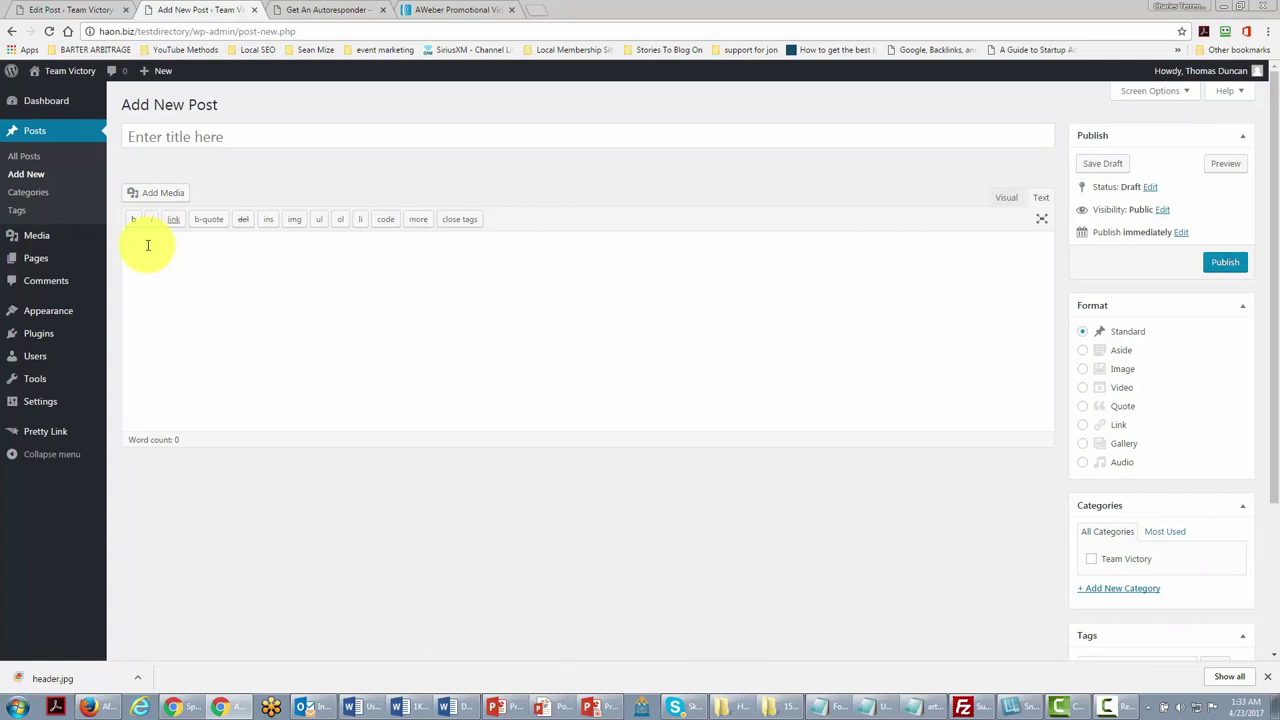
pyautogui.hotkey('ctrl', 'v')
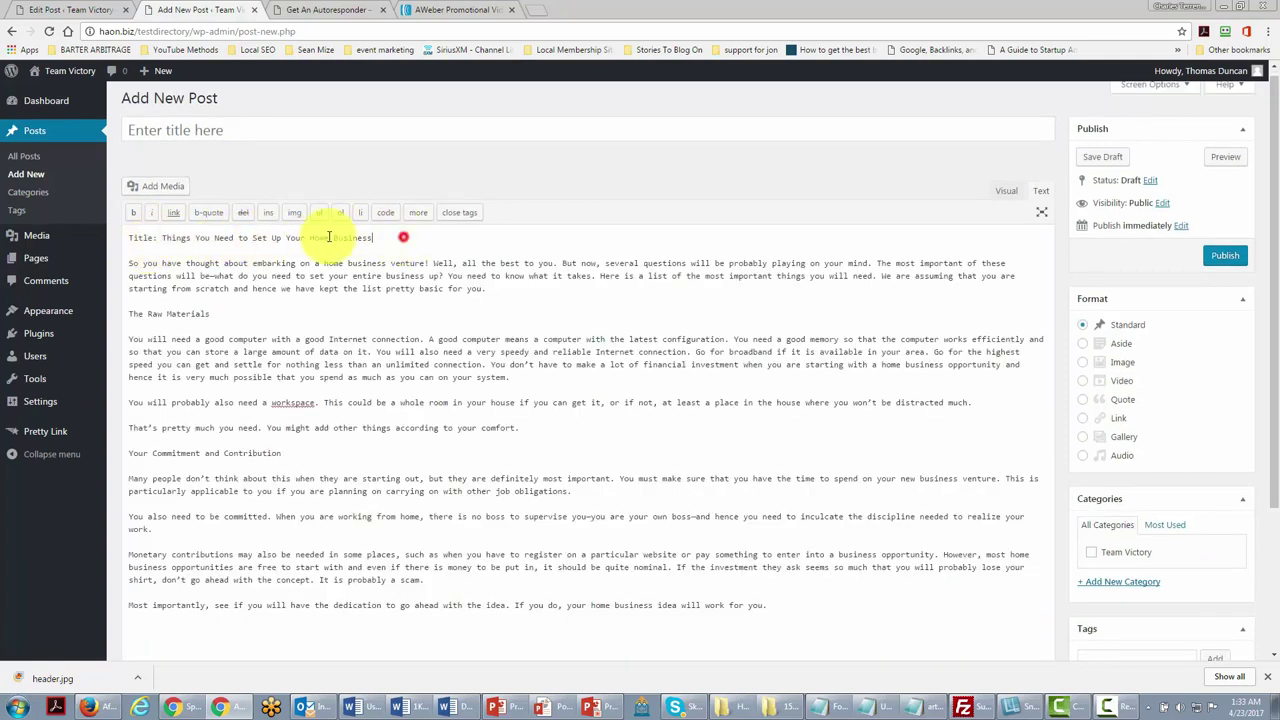
# Step: Move the title line into the title field, delete the 'Title:' prefix, and remove the leading blank lines
pyautogui.moveTo(400, 234); pyautogui.dragTo(128, 238)
pyautogui.moveTo(107, 240)
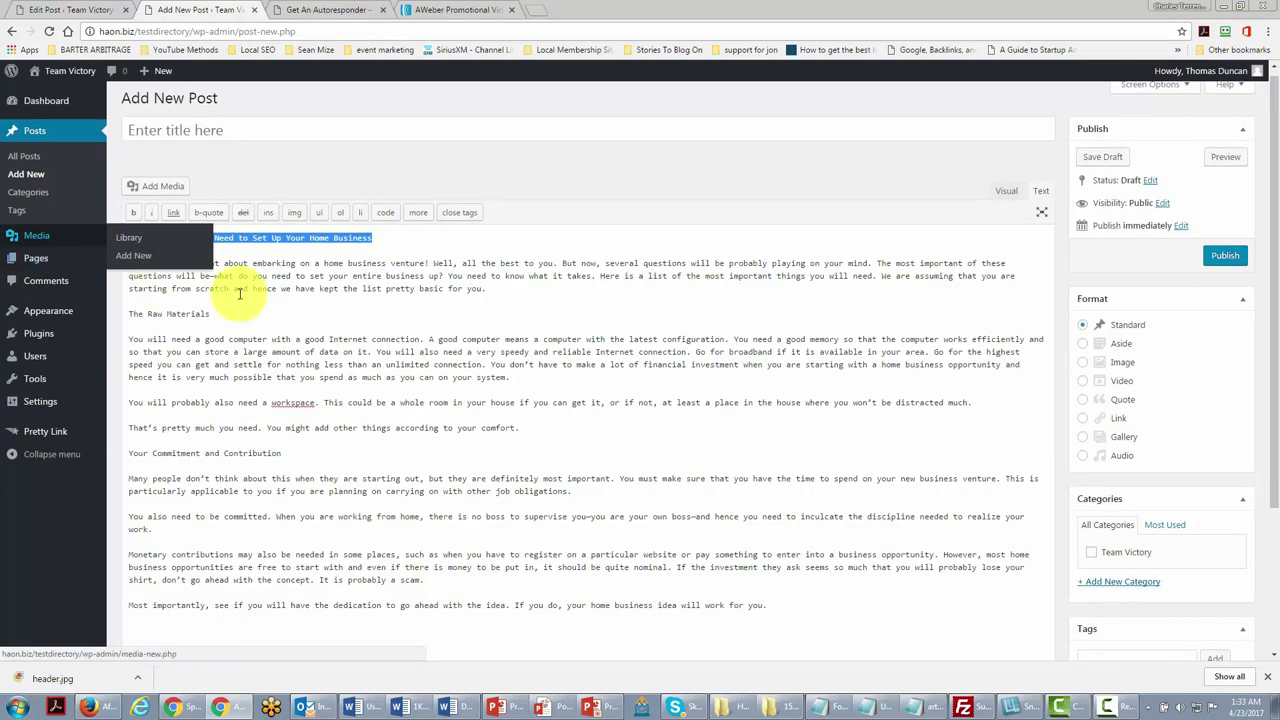
pyautogui.hotkey('ctrl', 'x')
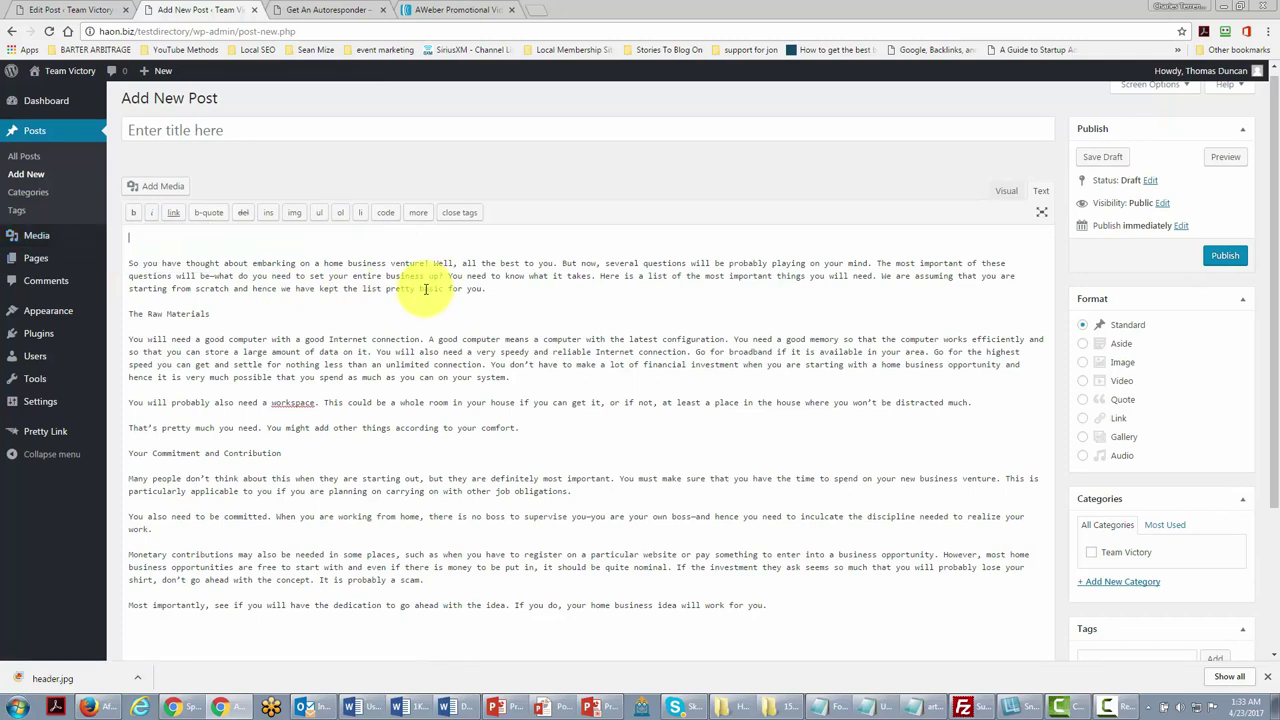
pyautogui.click(133, 130)
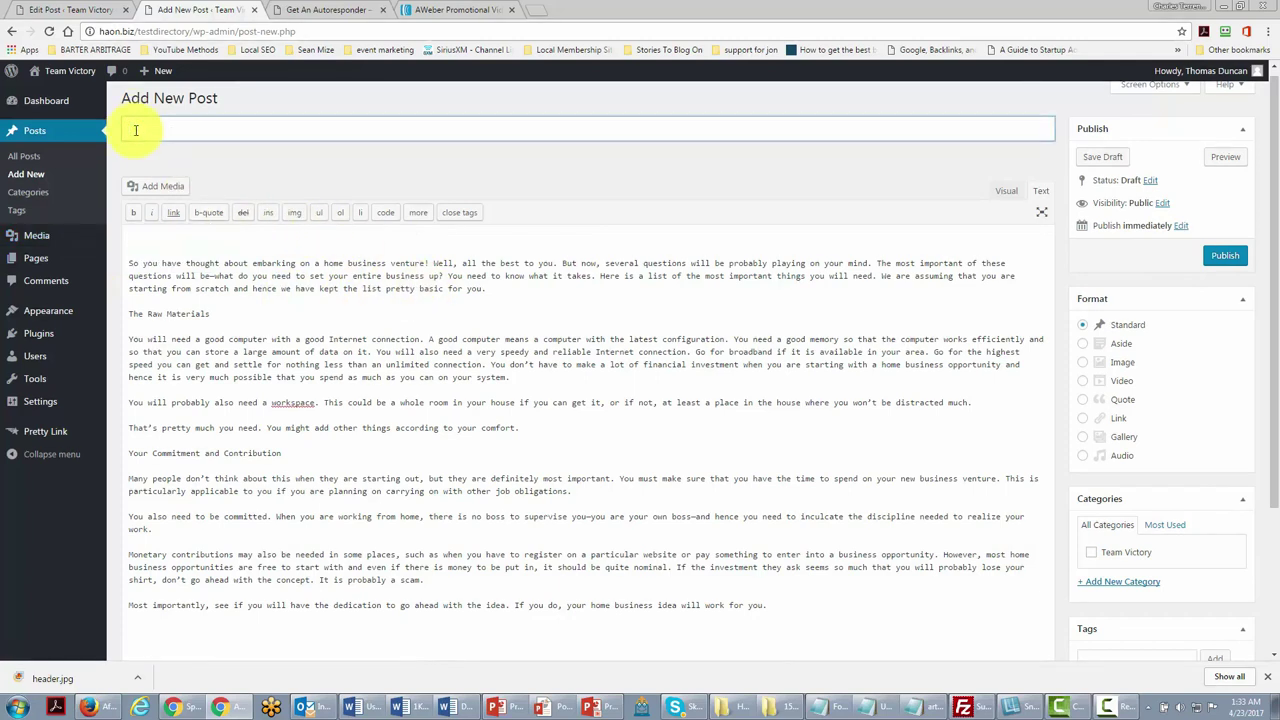
pyautogui.hotkey('ctrl', 'v')
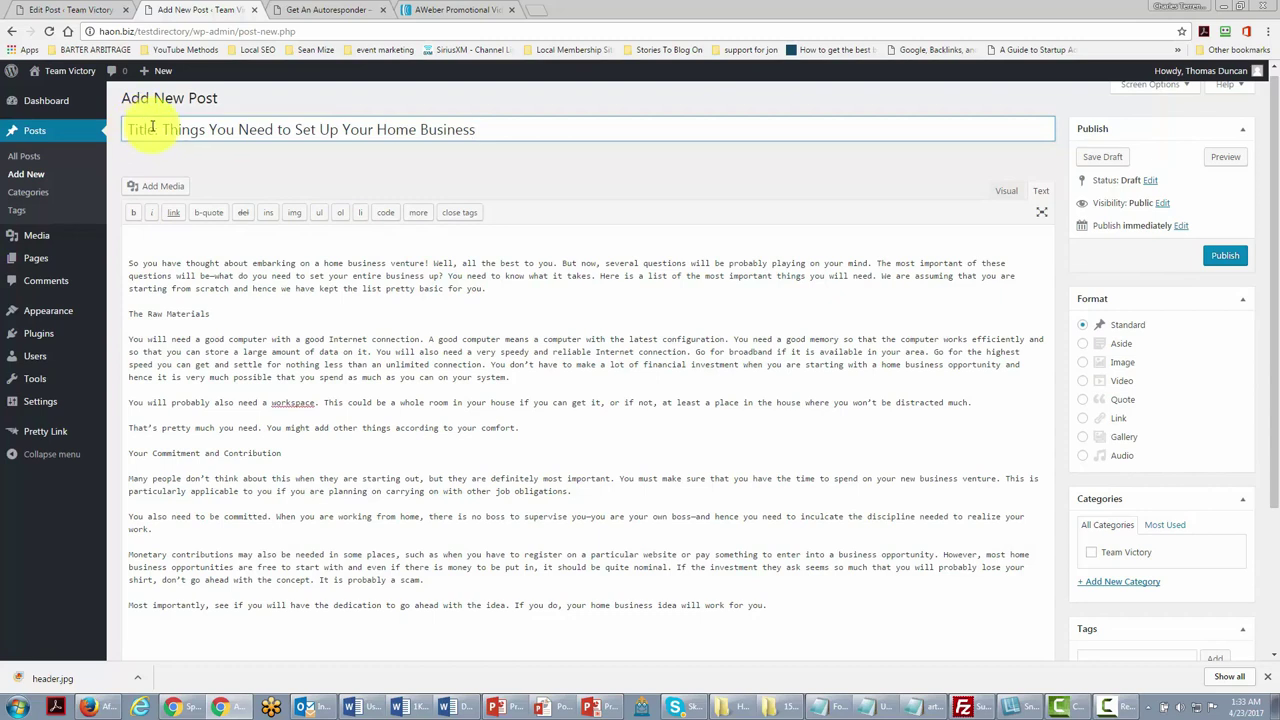
pyautogui.press('BackSpace')
pyautogui.press('BackSpace')
pyautogui.press('BackSpace')
pyautogui.press('BackSpace')
pyautogui.press('BackSpace')
pyautogui.press('BackSpace')
pyautogui.press('BackSpace')
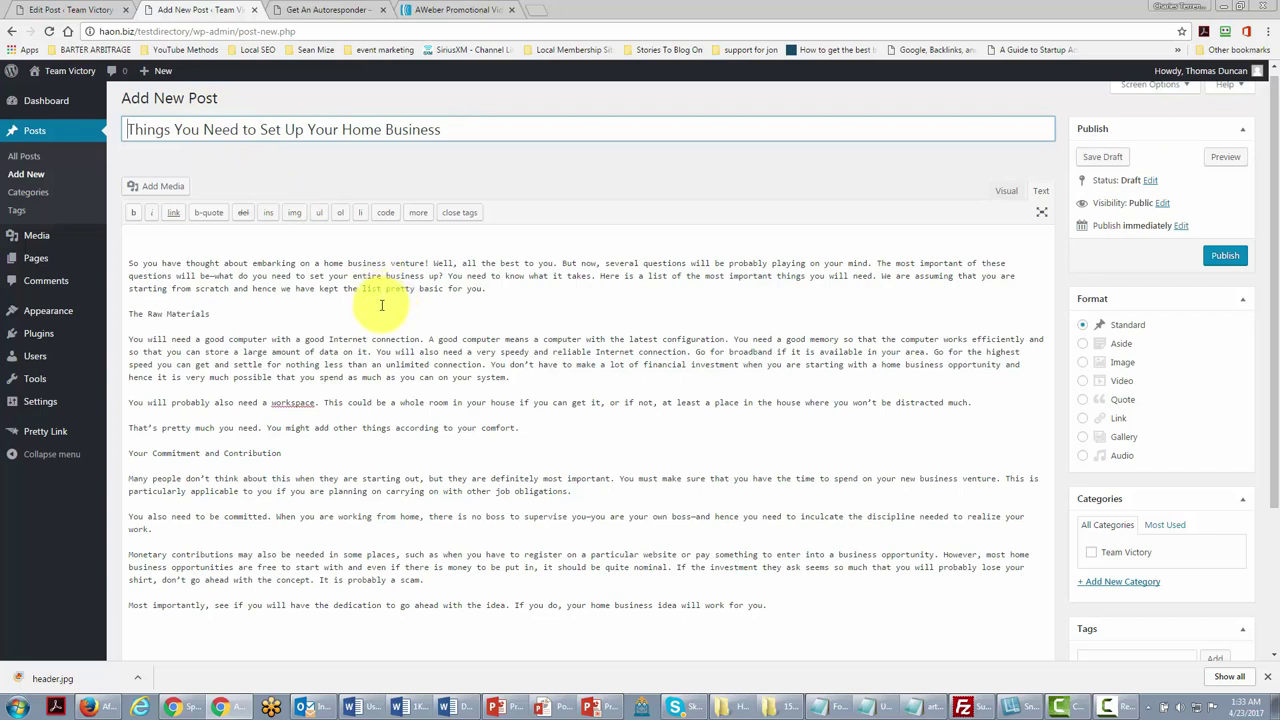
pyautogui.click(132, 237)
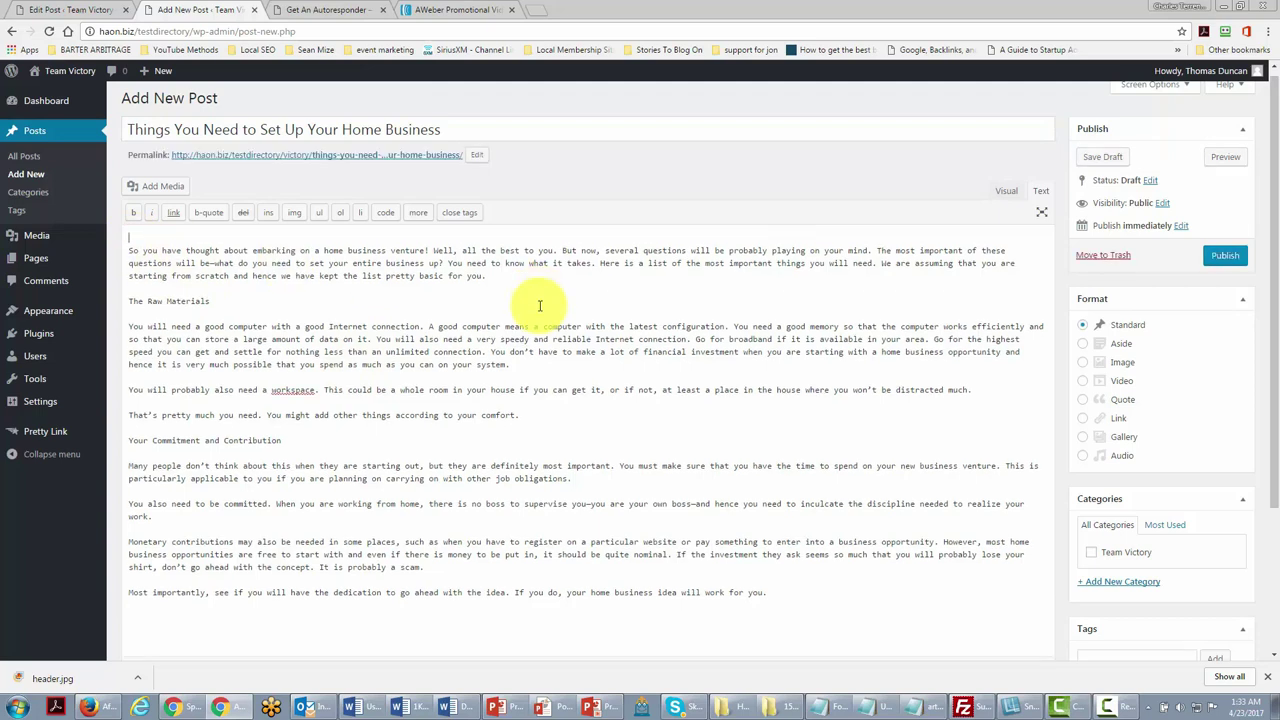
pyautogui.press('Delete')
pyautogui.press('Delete')
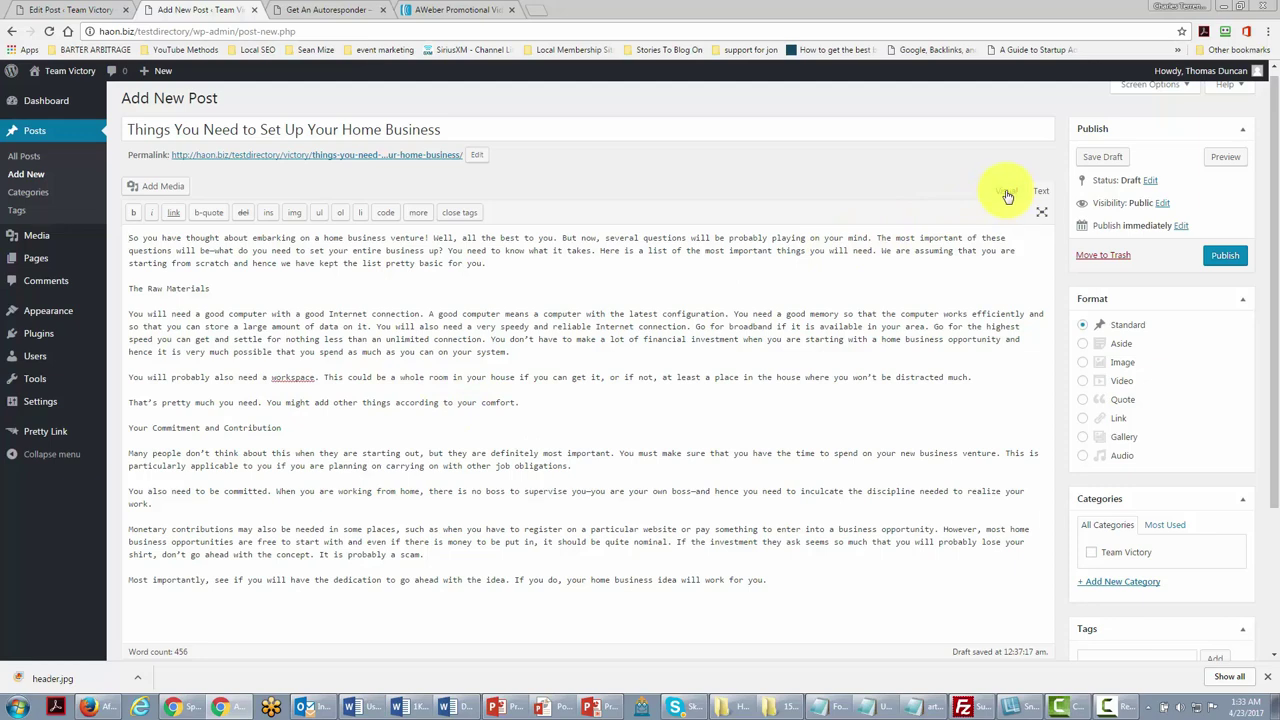
# Step: In the Visual editor, make 'The Raw Materials' a Heading 4
pyautogui.click(1007, 193)
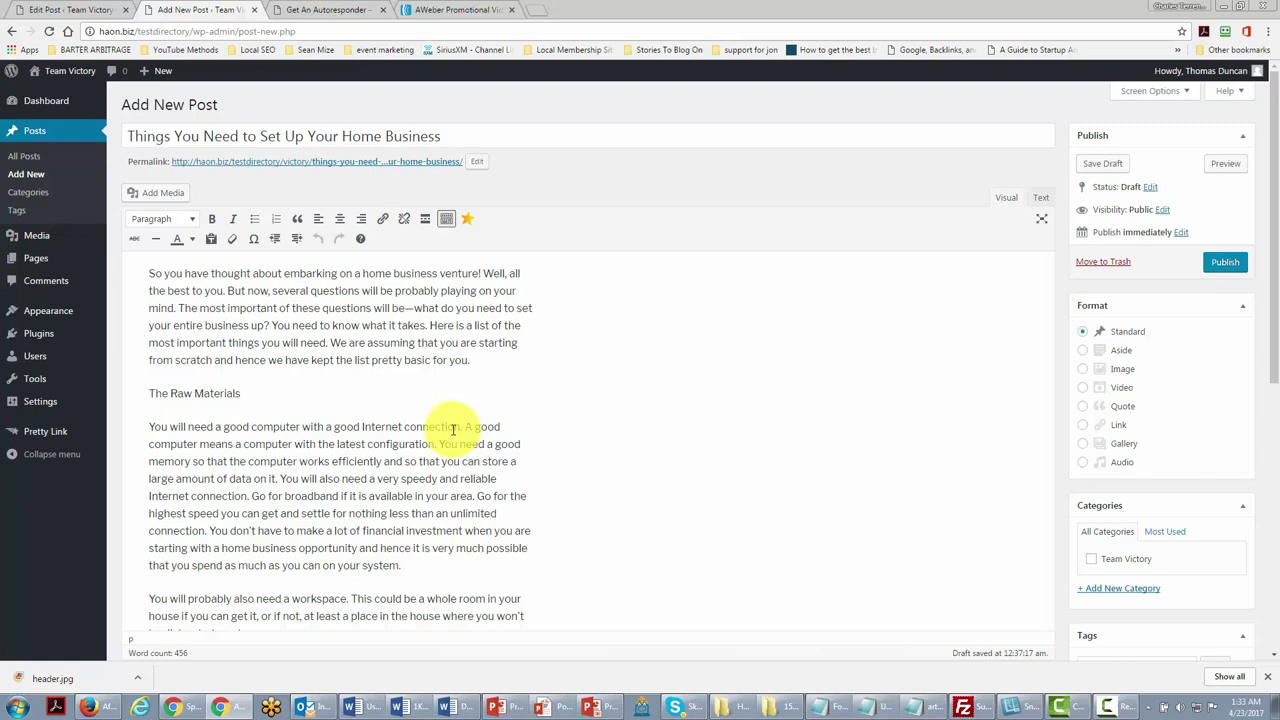
pyautogui.scroll(-1, 228, 404)
pyautogui.scroll(1, 228, 404)
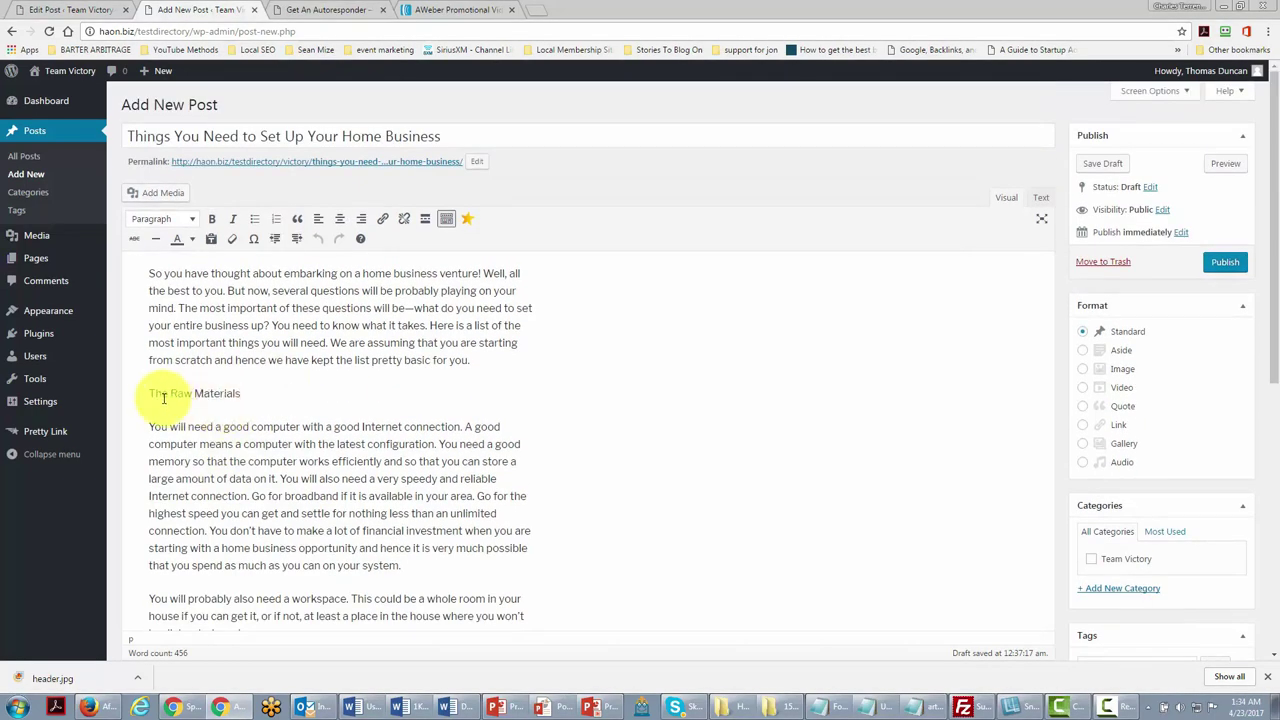
pyautogui.moveTo(140, 393); pyautogui.dragTo(238, 393)
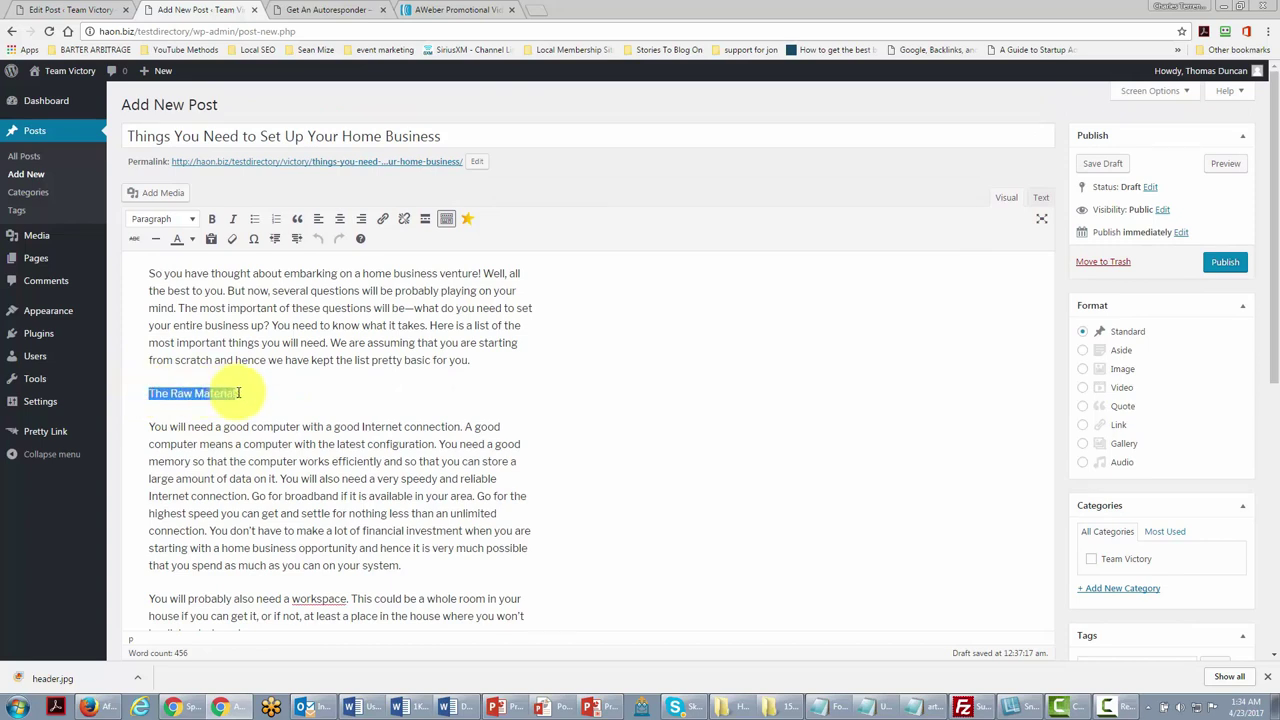
pyautogui.click(190, 219)
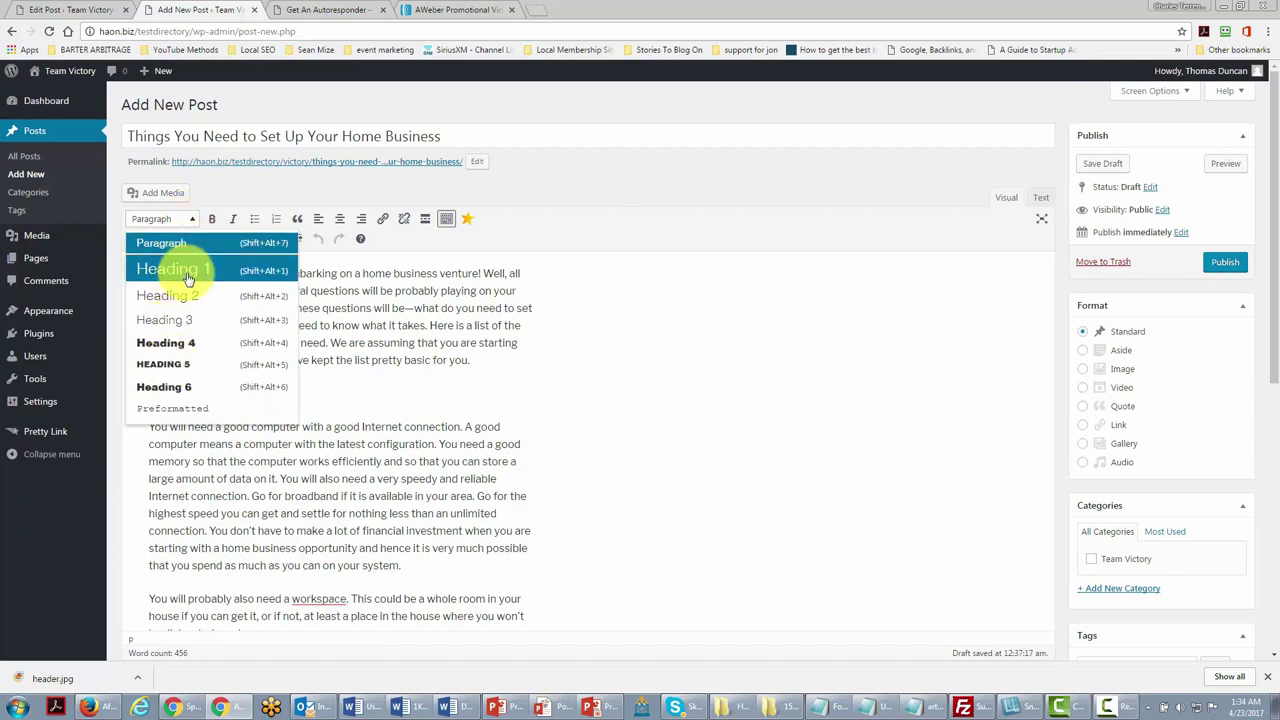
pyautogui.click(166, 342)
# Step: Make 'Your Commitment and Contribution' a Heading 4, then select 'Go for broadband'
pyautogui.scroll(-4, 199, 330)
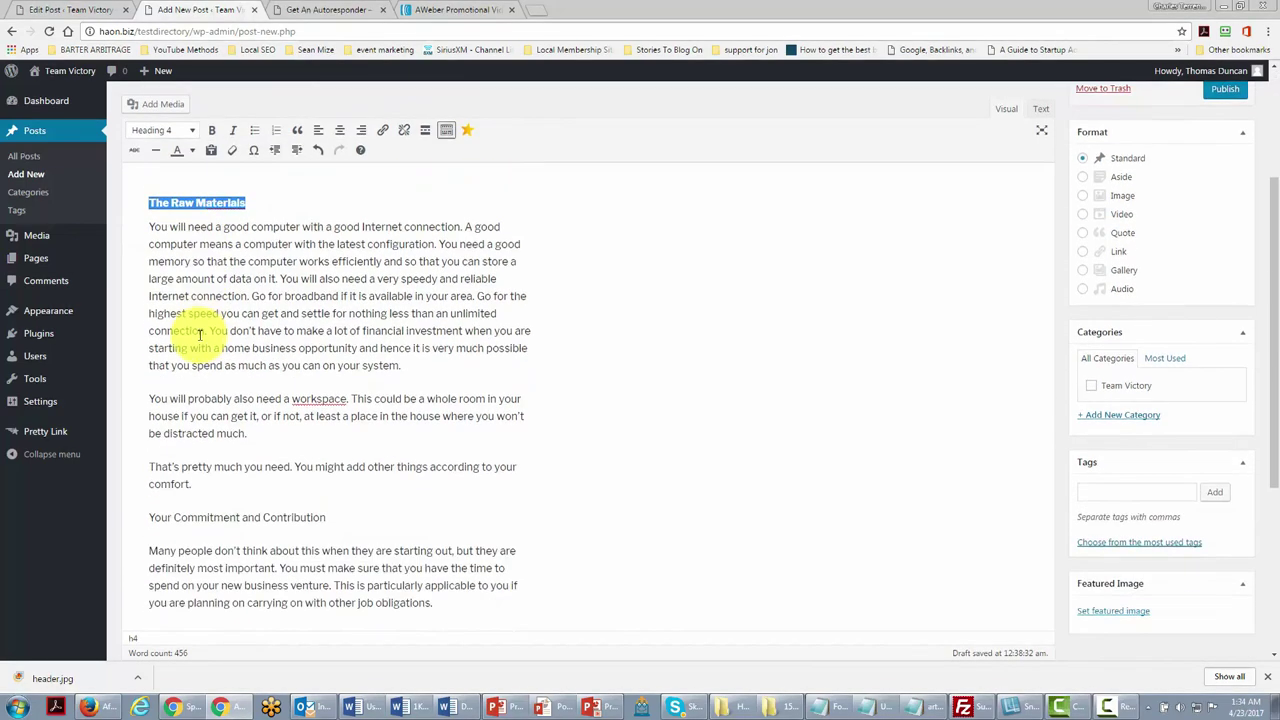
pyautogui.moveTo(149, 317); pyautogui.dragTo(348, 315)
pyautogui.click(165, 130)
pyautogui.click(170, 254)
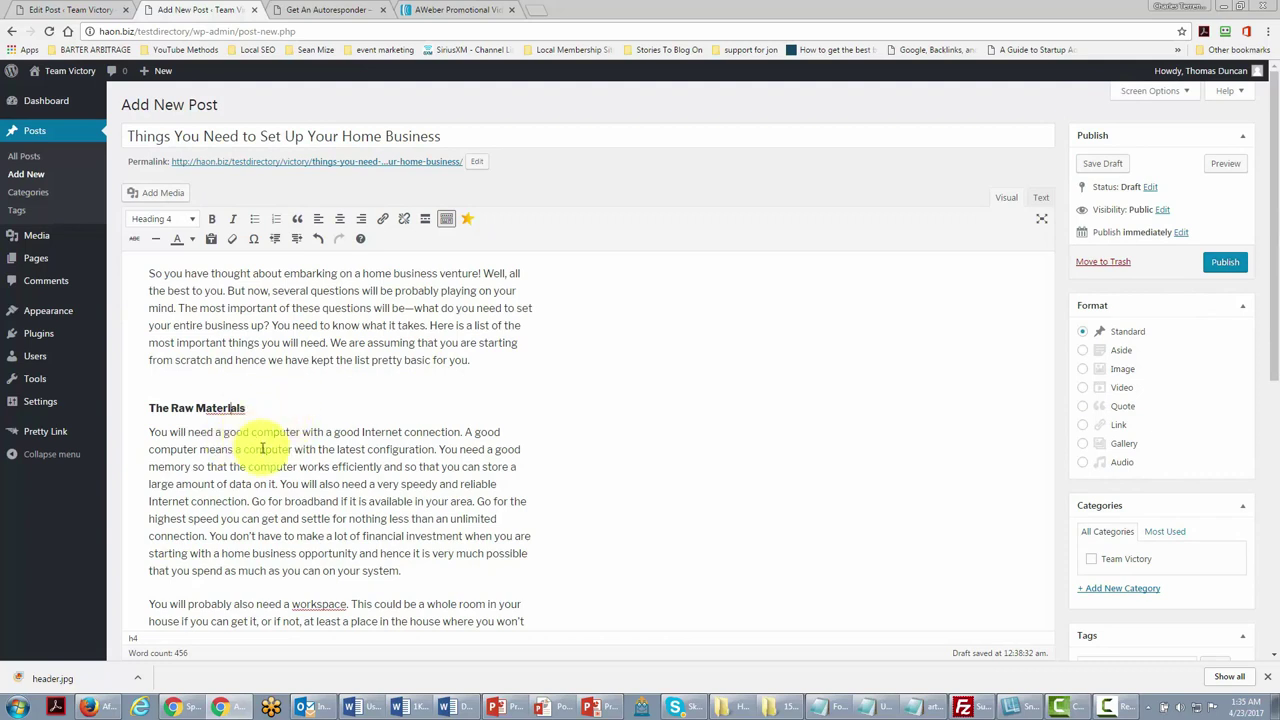
pyautogui.moveTo(251, 502); pyautogui.dragTo(337, 501)
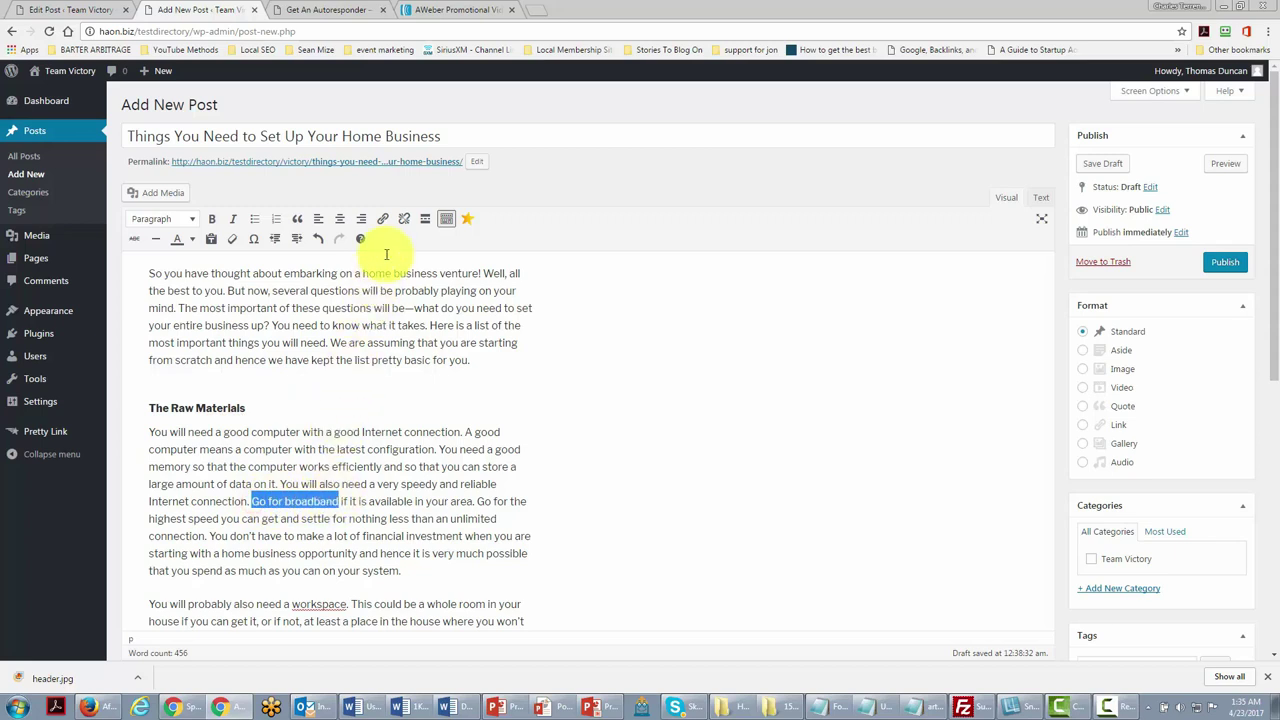
pyautogui.click(383, 219)
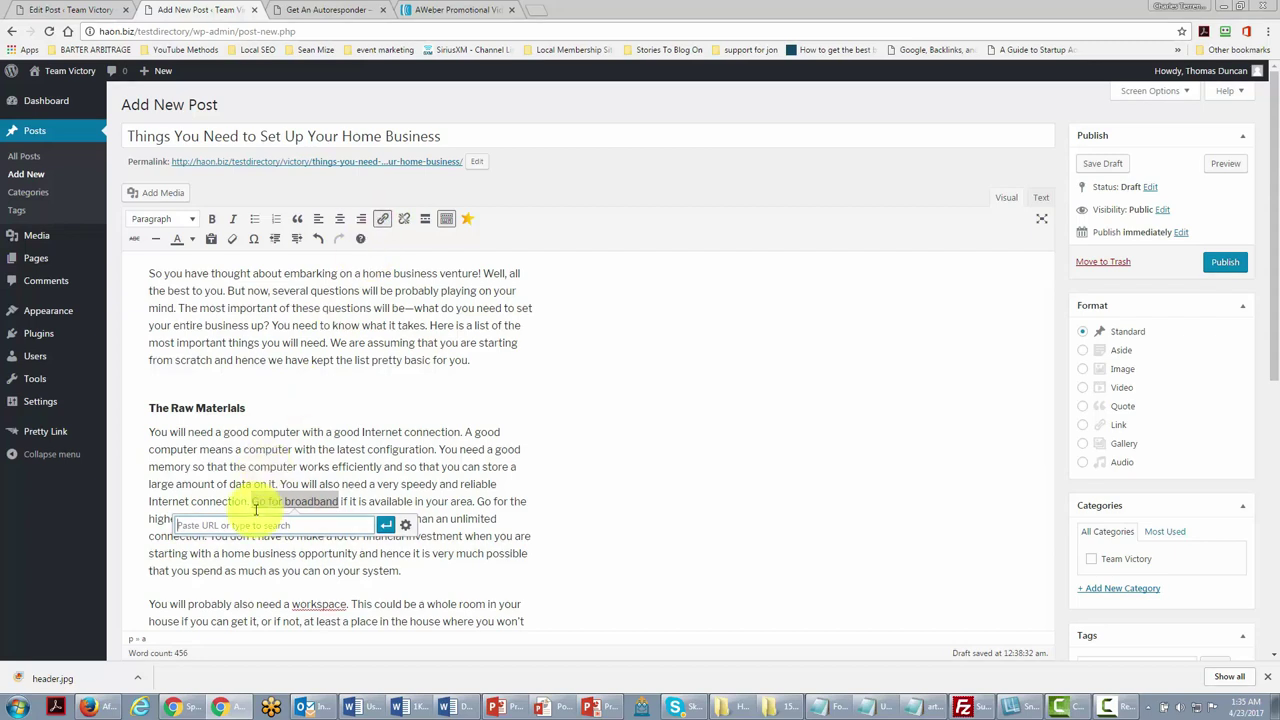
pyautogui.write('http://')
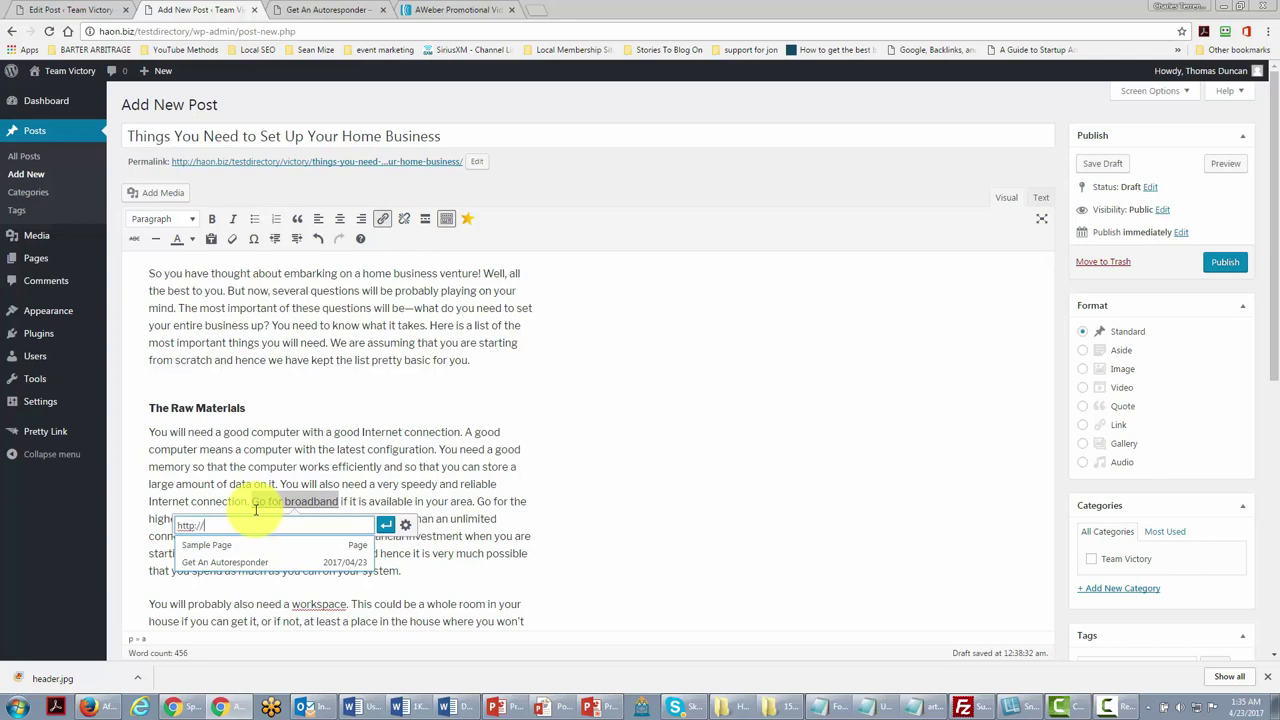
pyautogui.write('google.com')
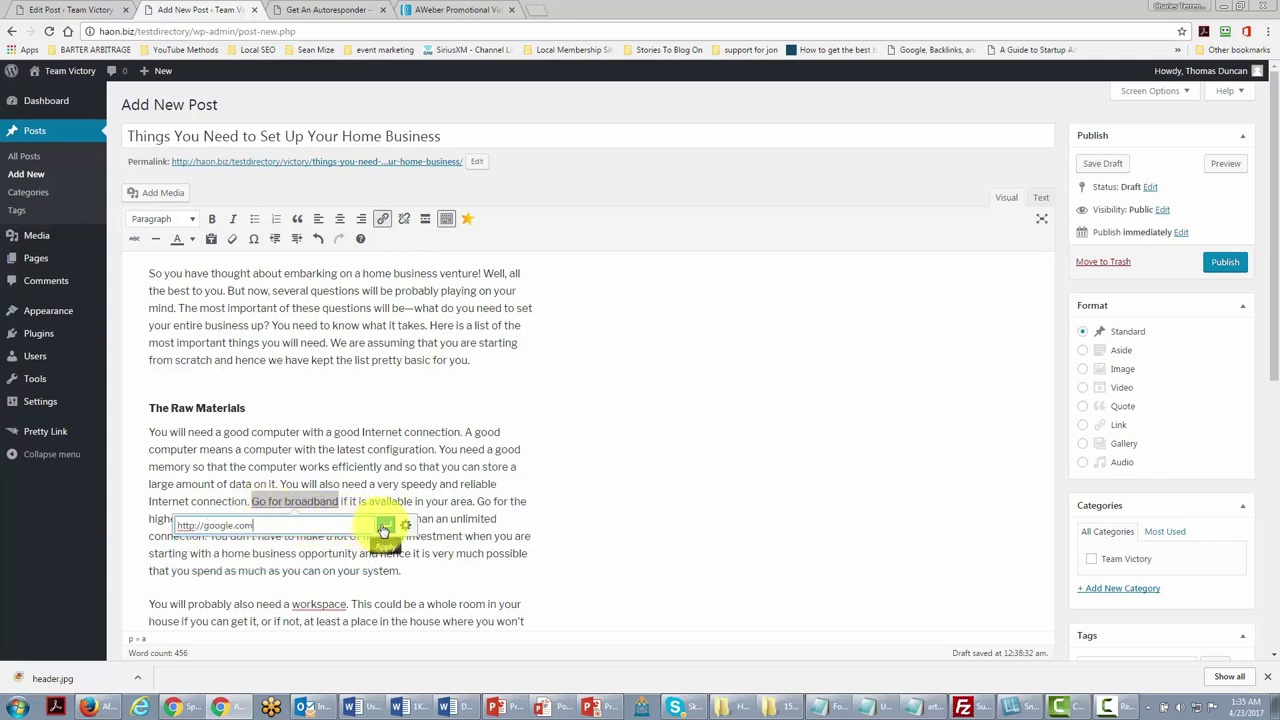
pyautogui.click(384, 524)
pyautogui.click(368, 547)
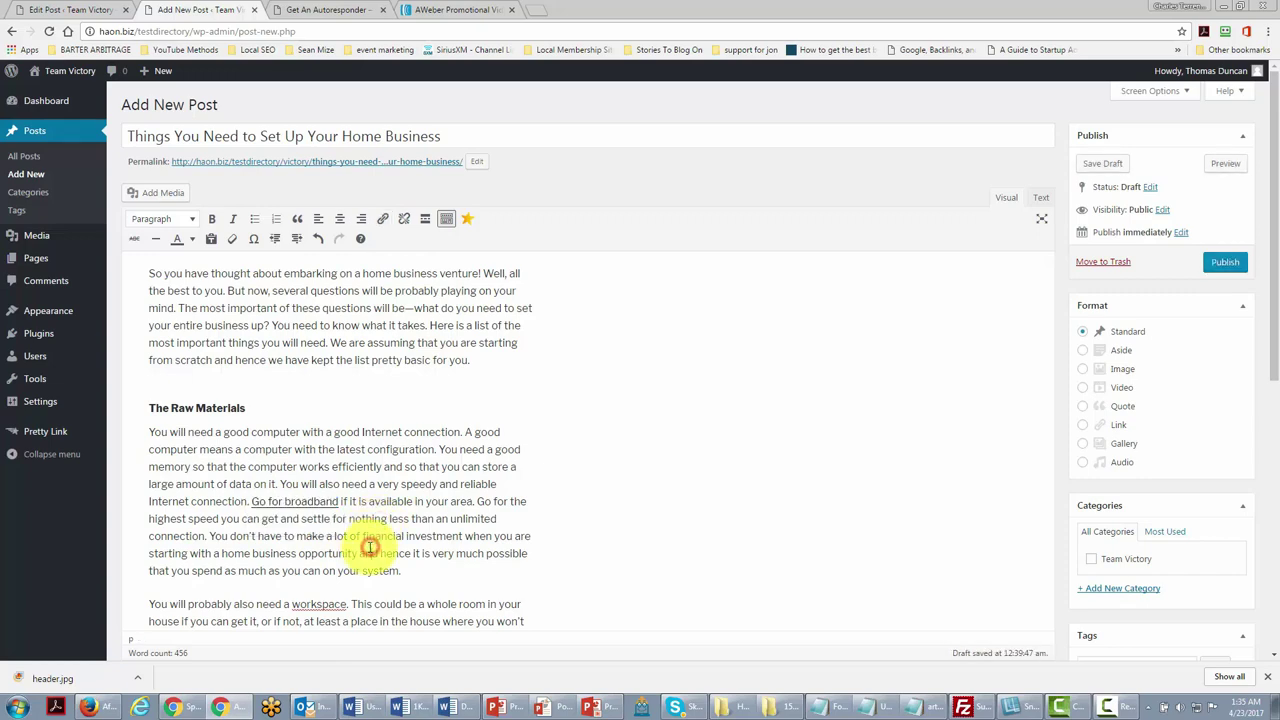
pyautogui.scroll(-5, 368, 547)
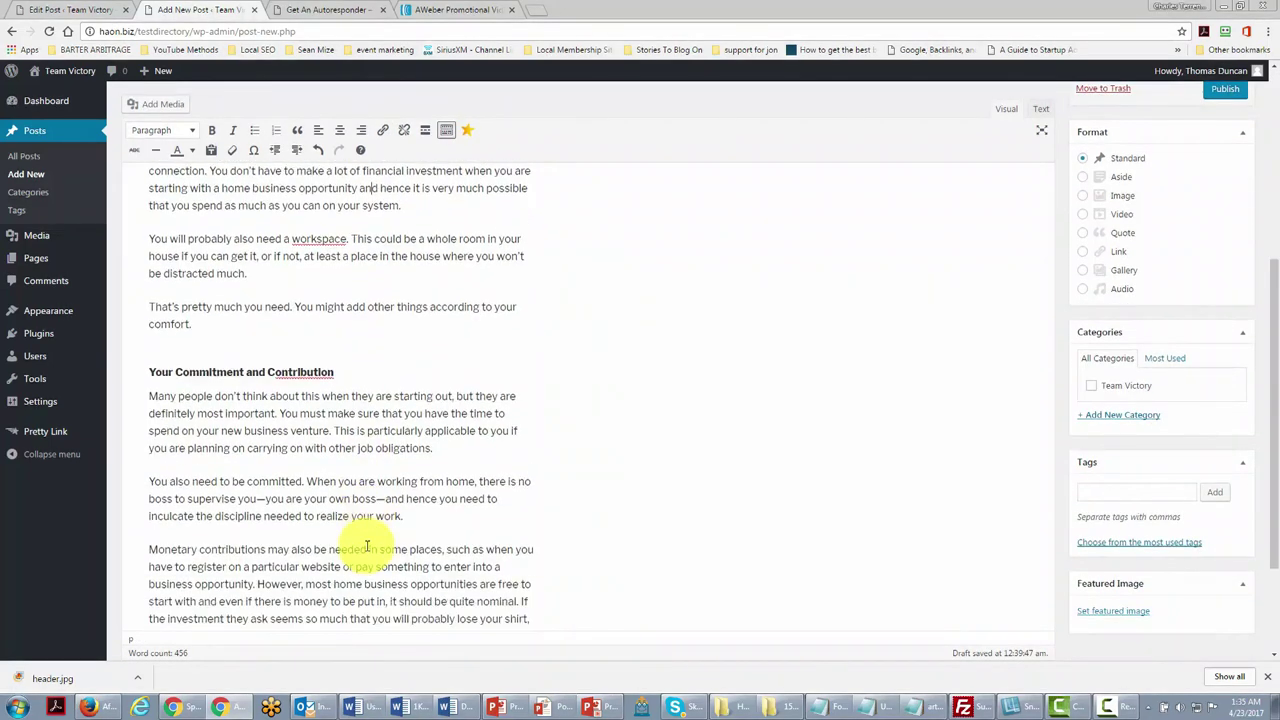
pyautogui.moveTo(306, 483); pyautogui.dragTo(408, 483)
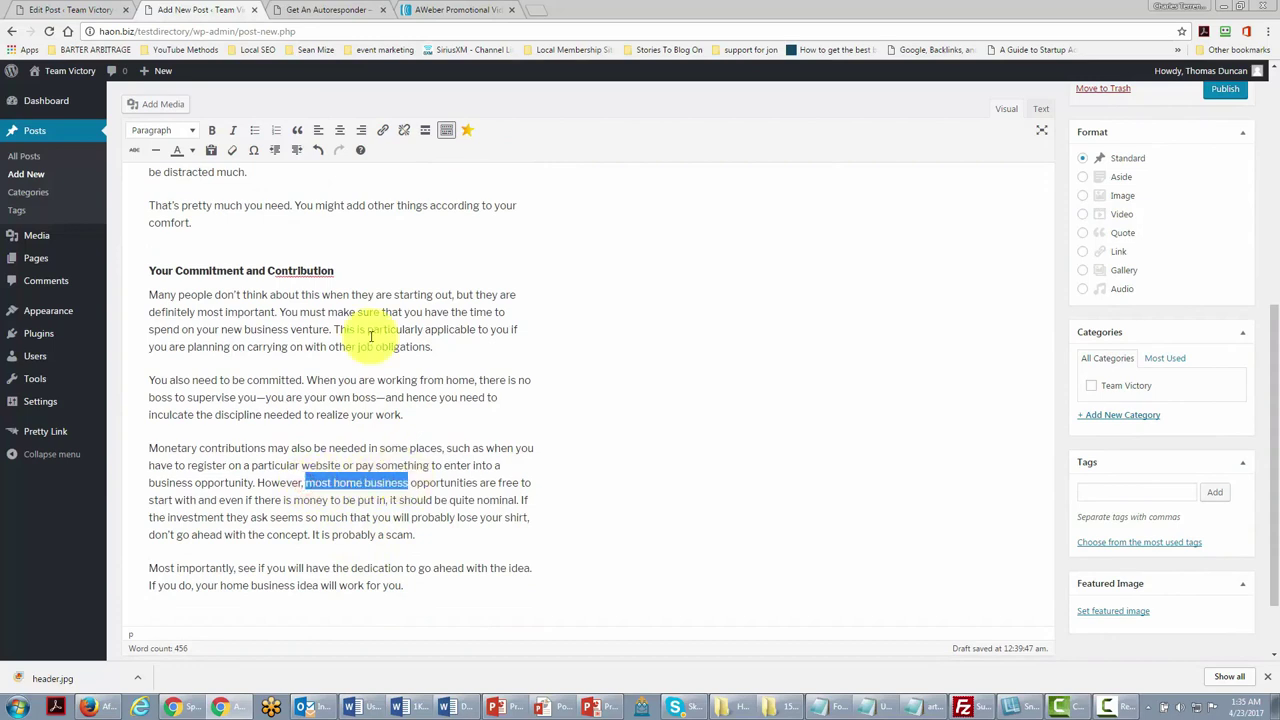
pyautogui.click(381, 131)
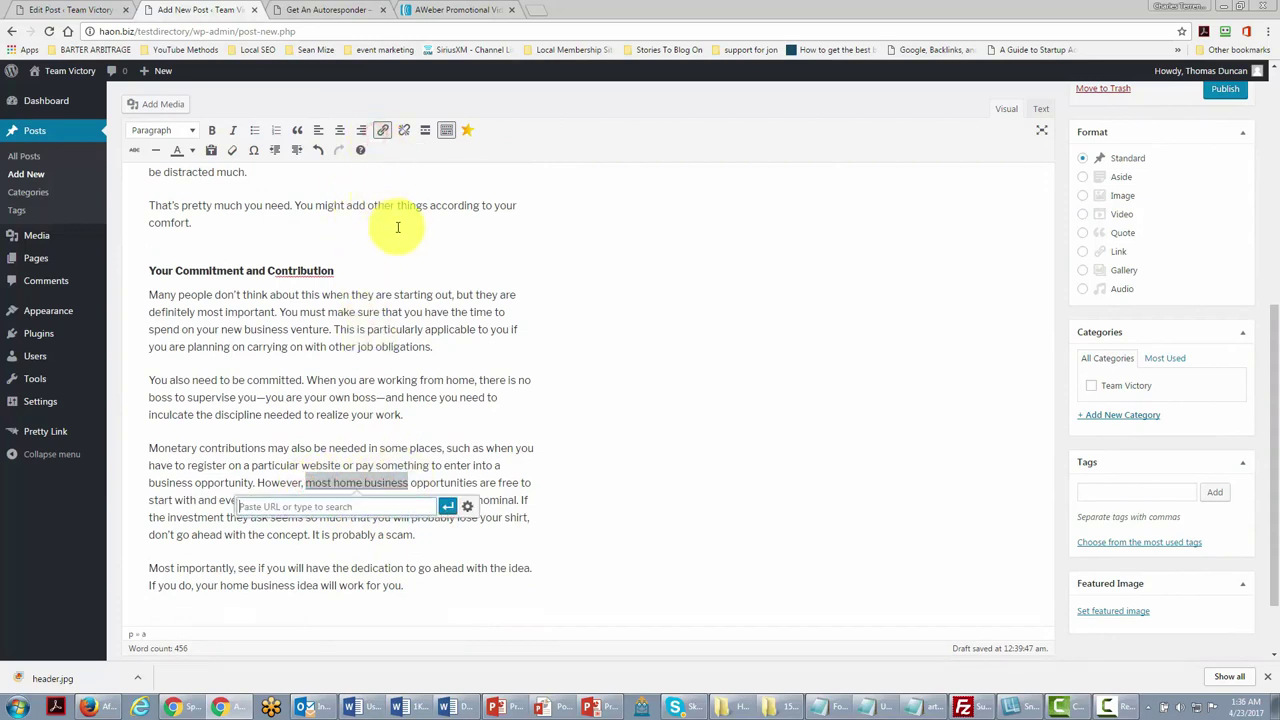
pyautogui.write('http://google.com')
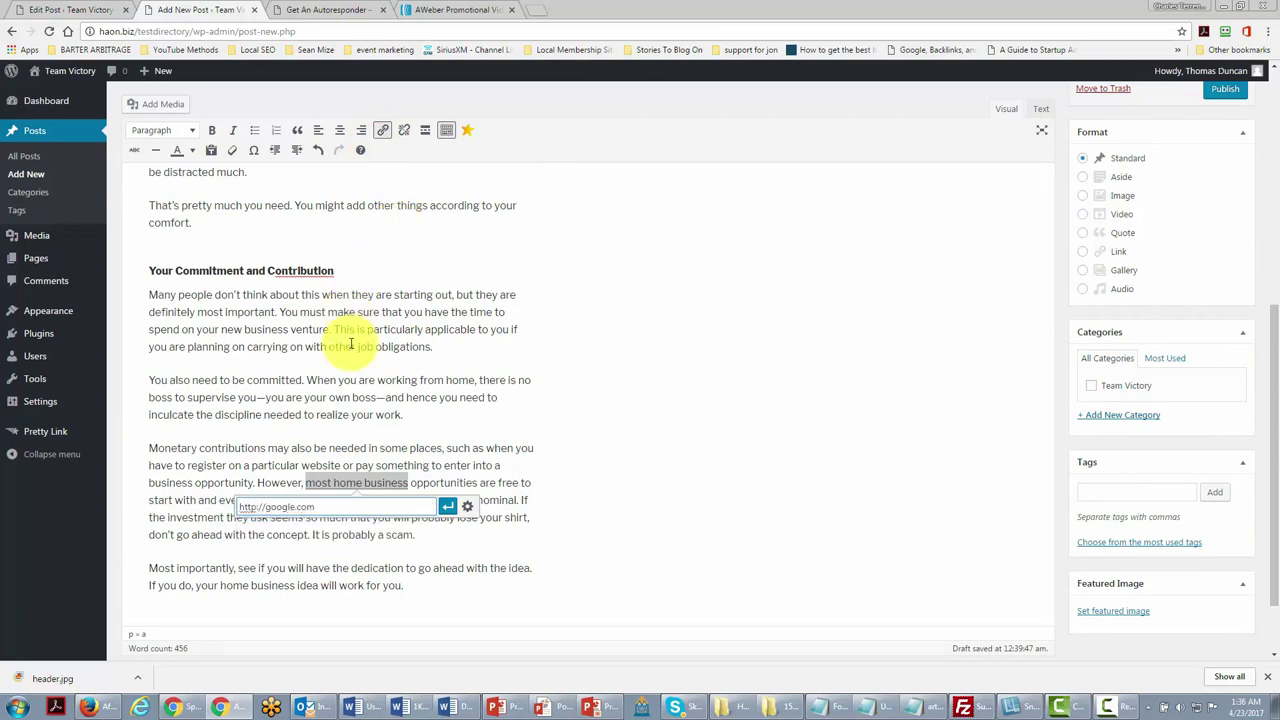
pyautogui.click(446, 507)
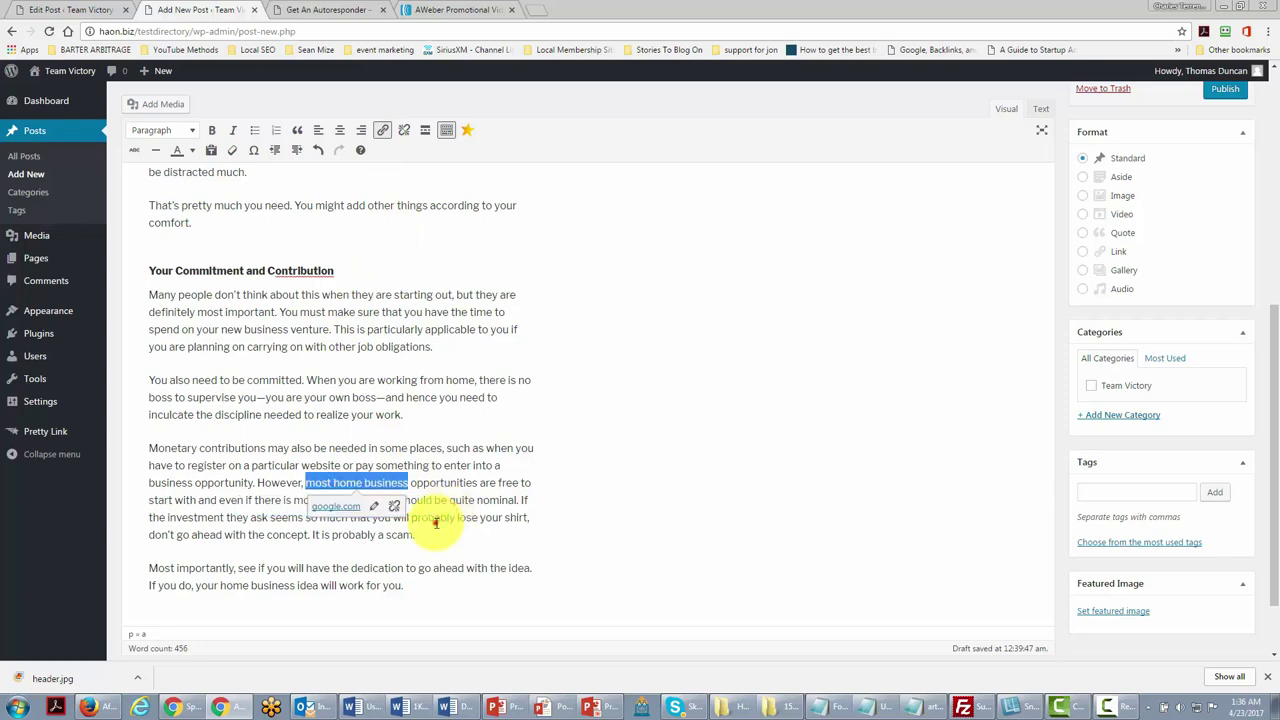
pyautogui.click(435, 518)
# Step: Place the cursor before 'You will need' and open the media library
pyautogui.scroll(3, 435, 521)
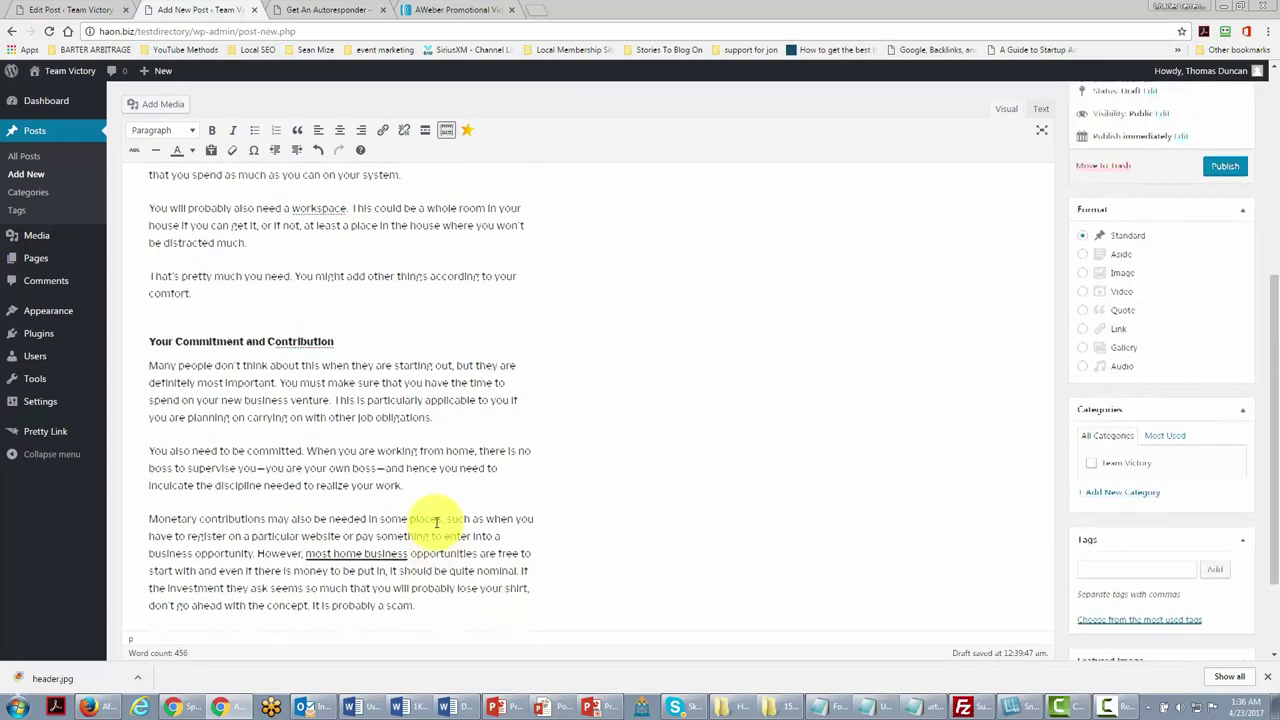
pyautogui.scroll(6, 435, 522)
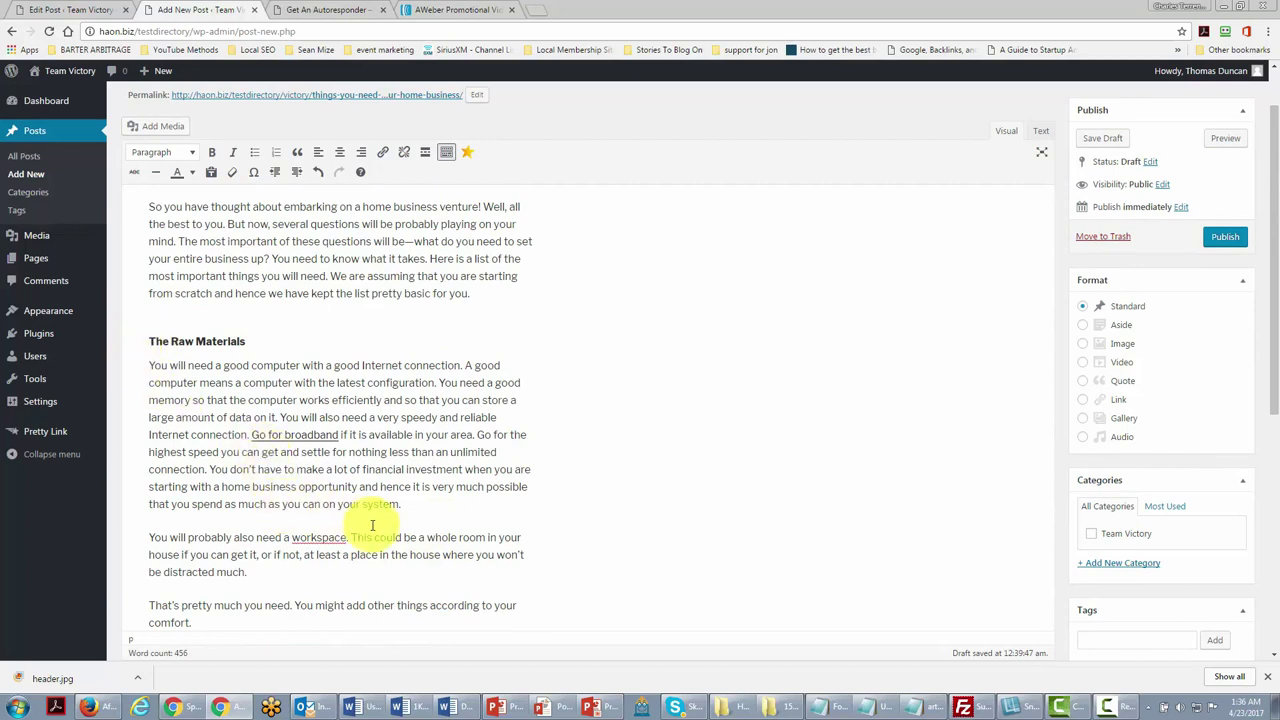
pyautogui.click(148, 366)
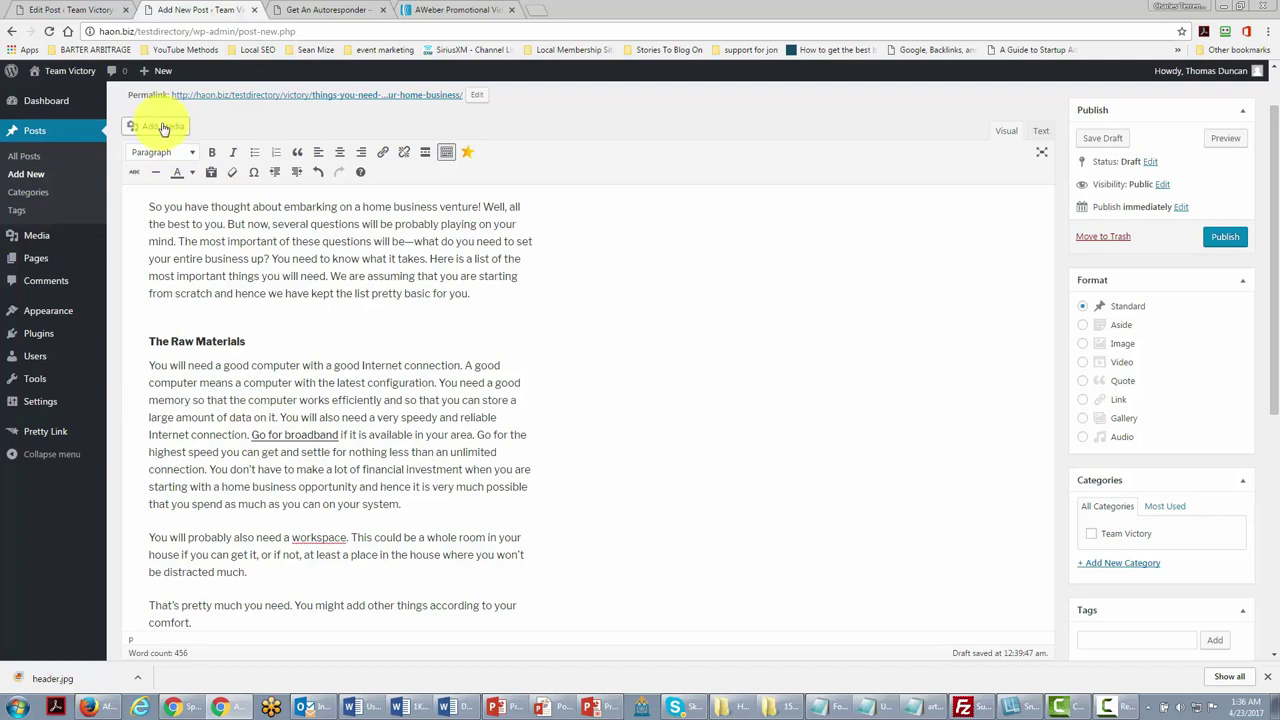
pyautogui.click(163, 128)
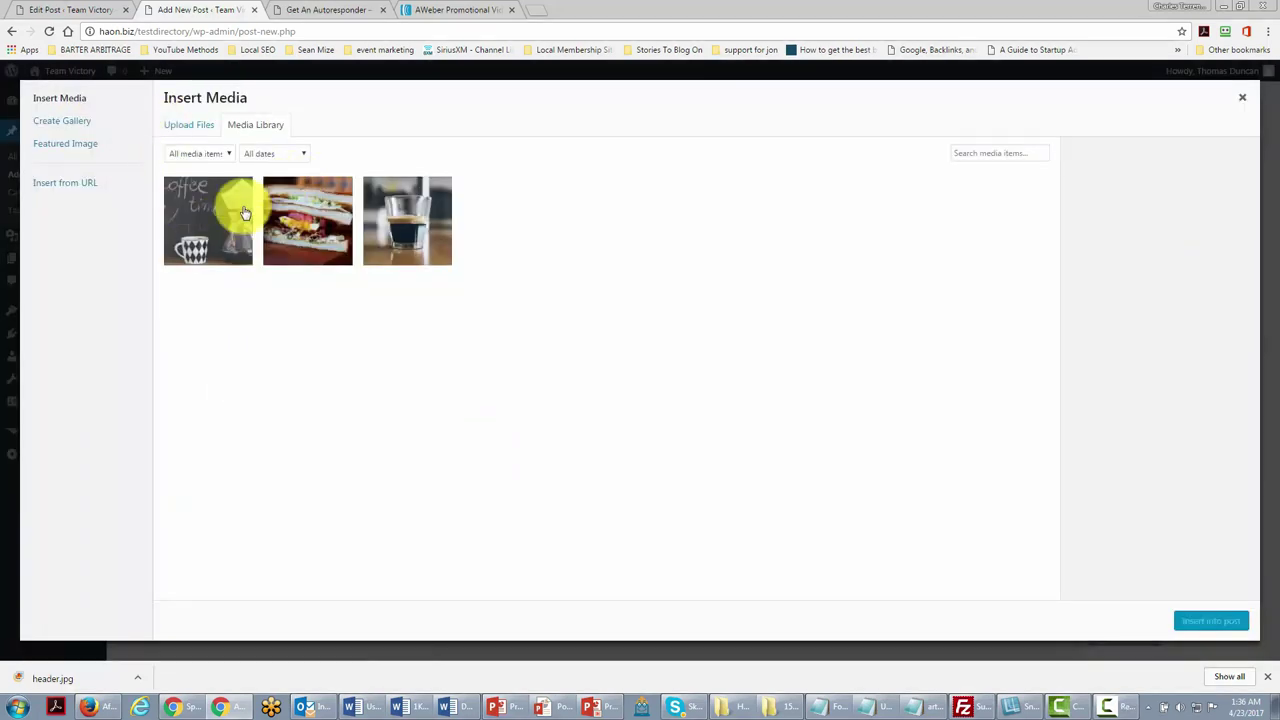
# Step: Upload the SEO word-cloud image and insert it before 'You will need' under The Raw Materials
pyautogui.click(190, 128)
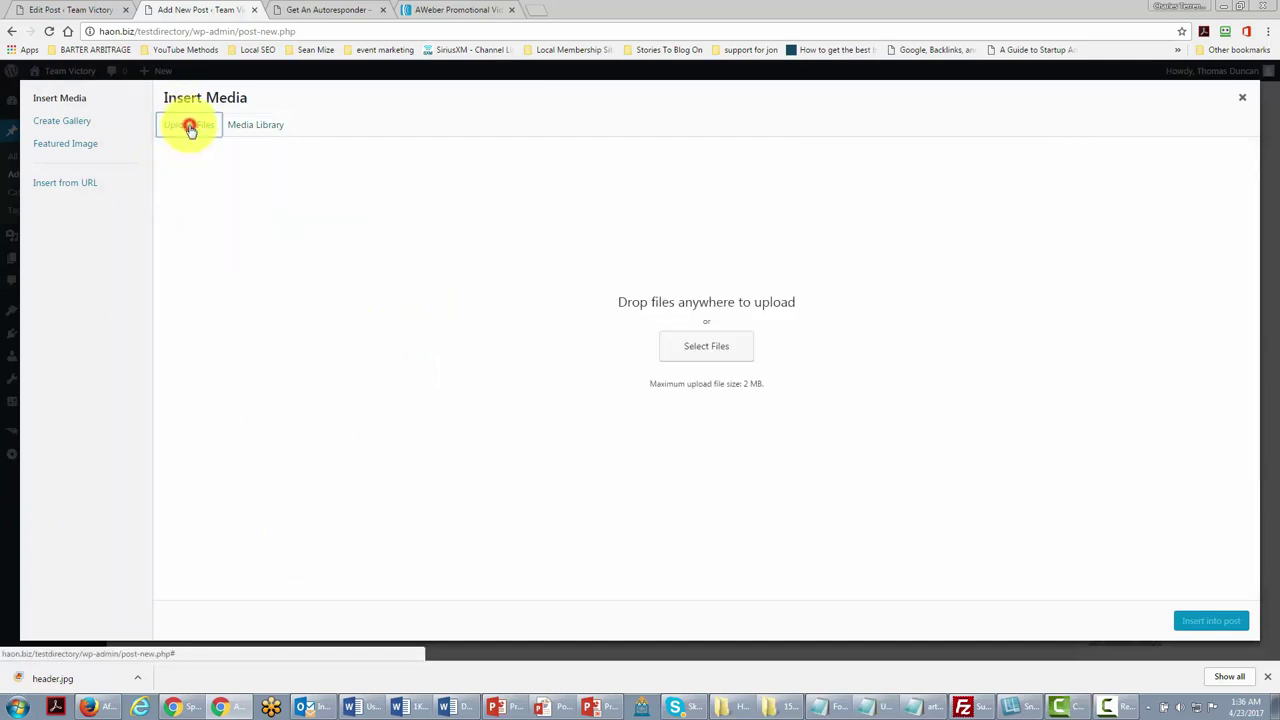
pyautogui.click(676, 356)
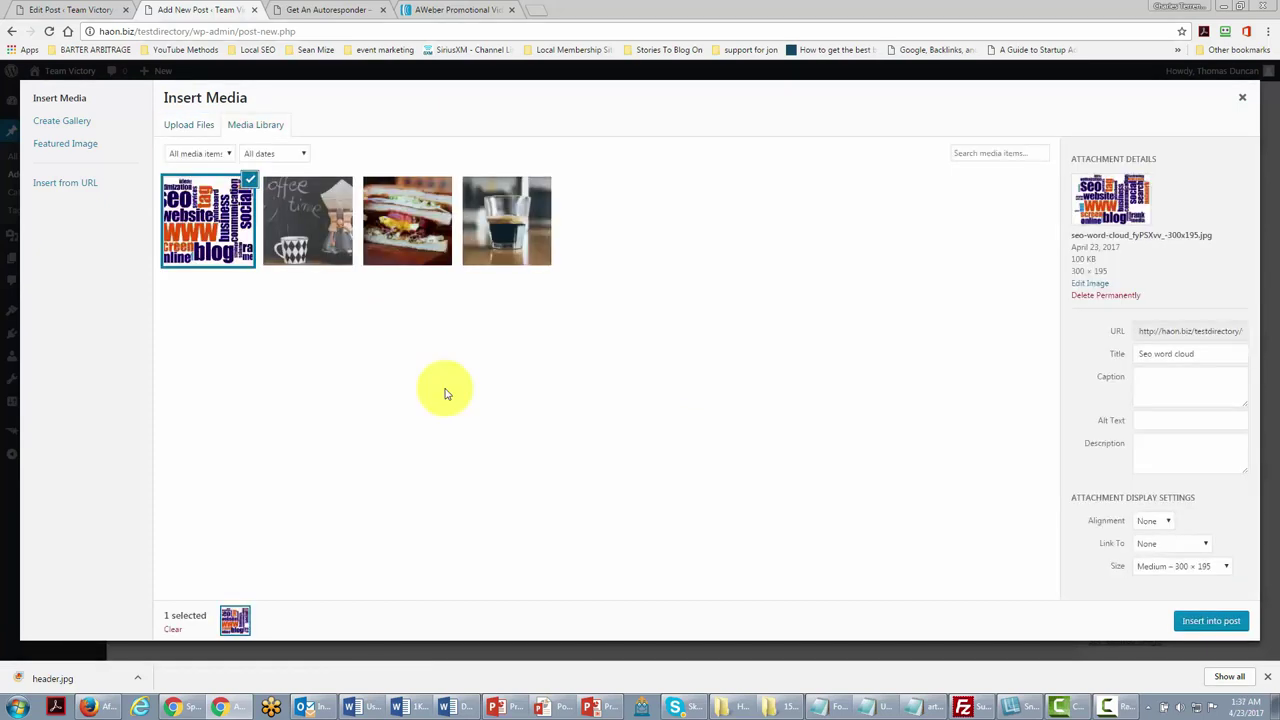
pyautogui.click(1200, 622)
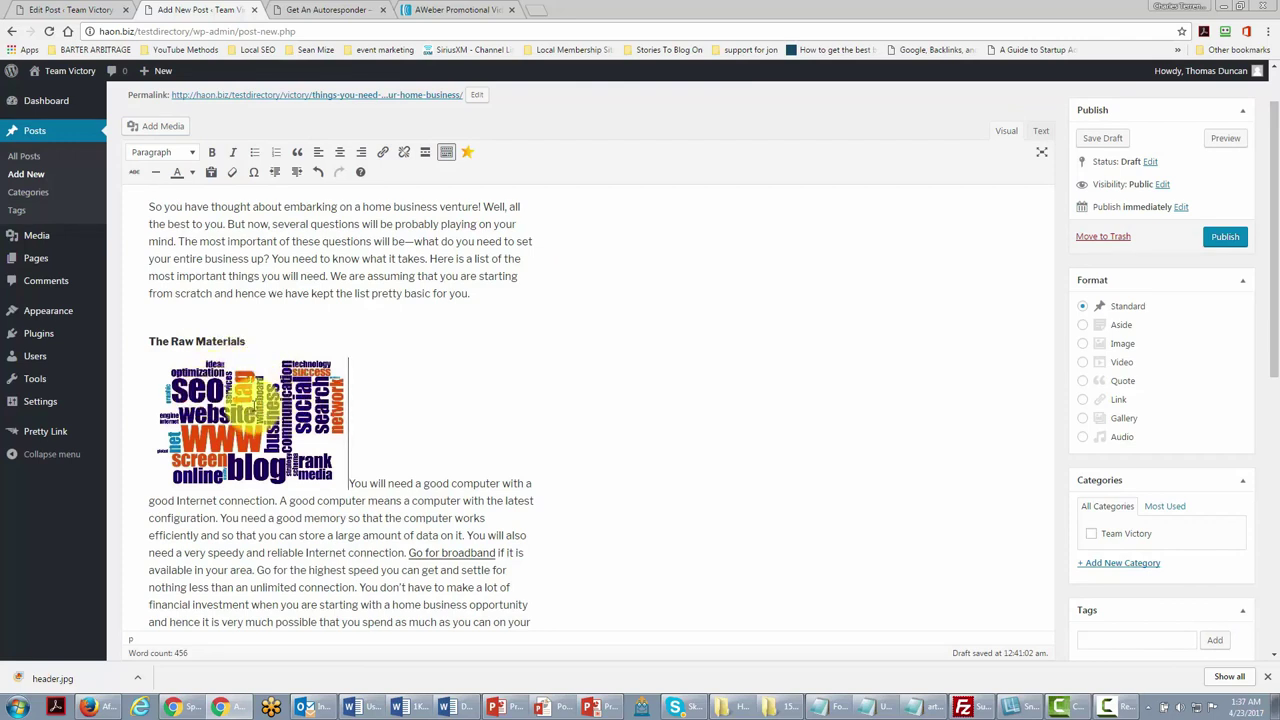
pyautogui.click(237, 397)
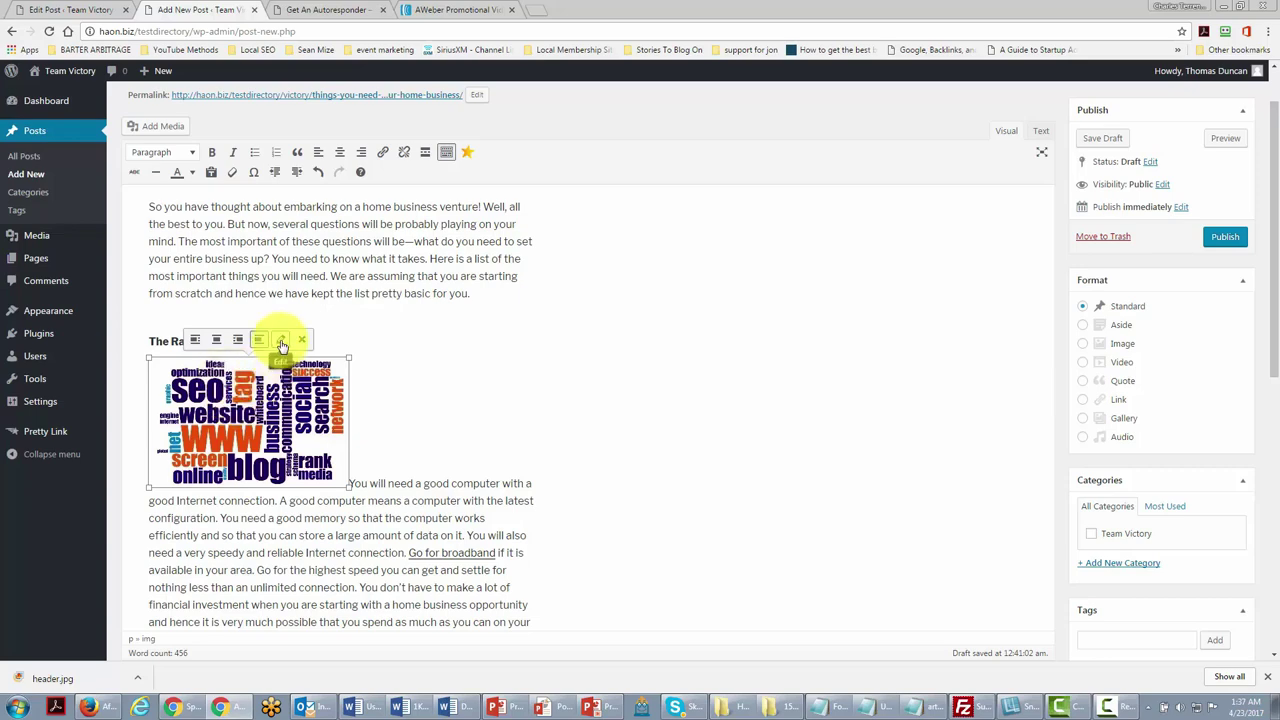
# Step: Set the word-cloud image's alignment to Left in Image Details and update it
pyautogui.click(281, 343)
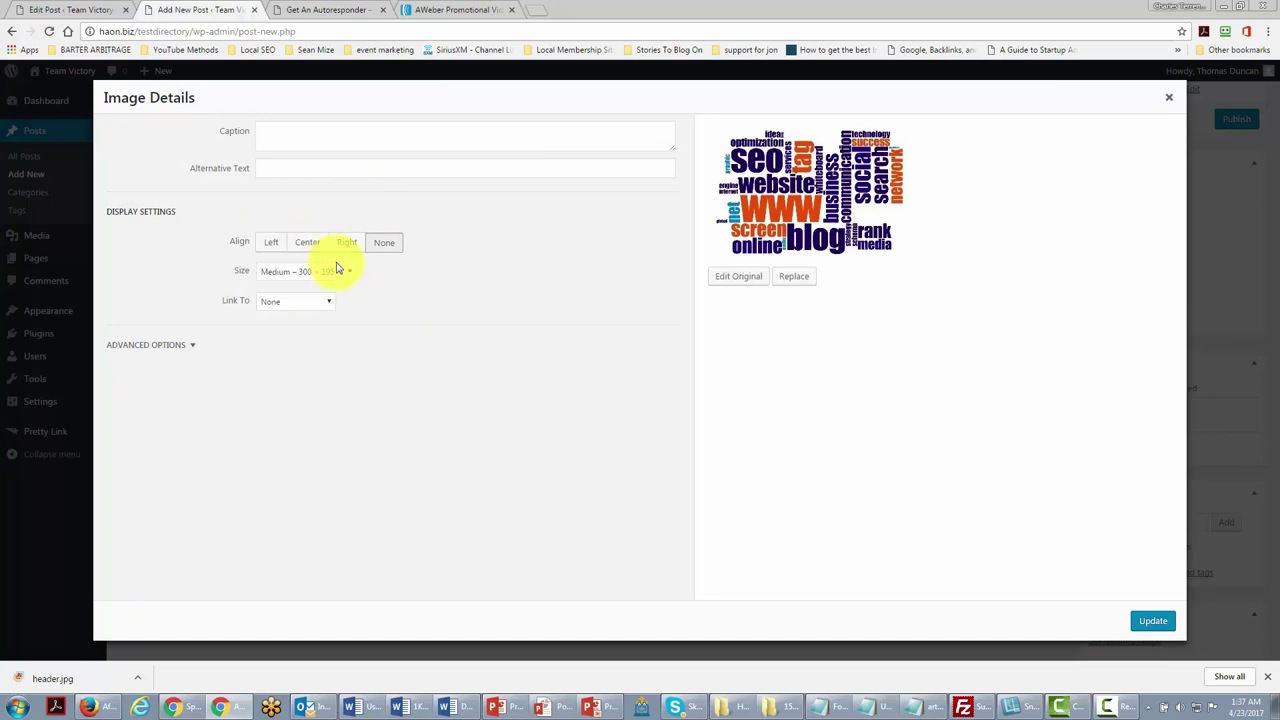
pyautogui.click(271, 245)
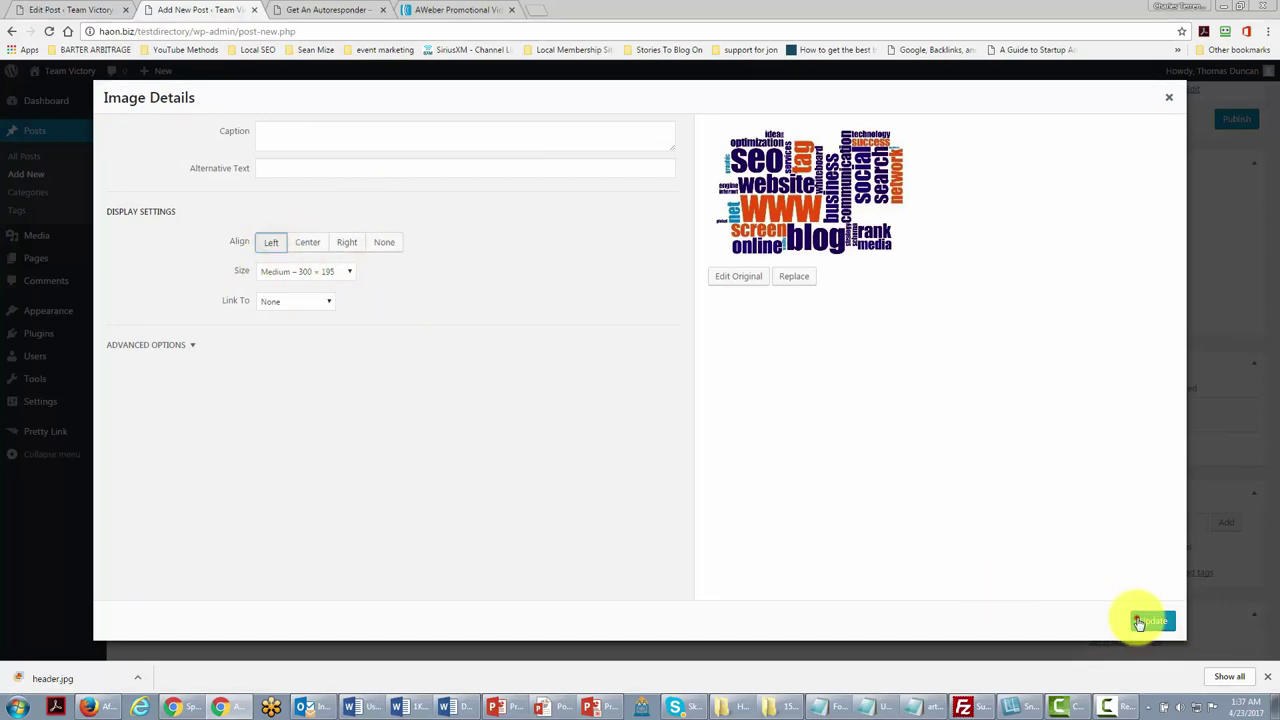
pyautogui.click(1152, 622)
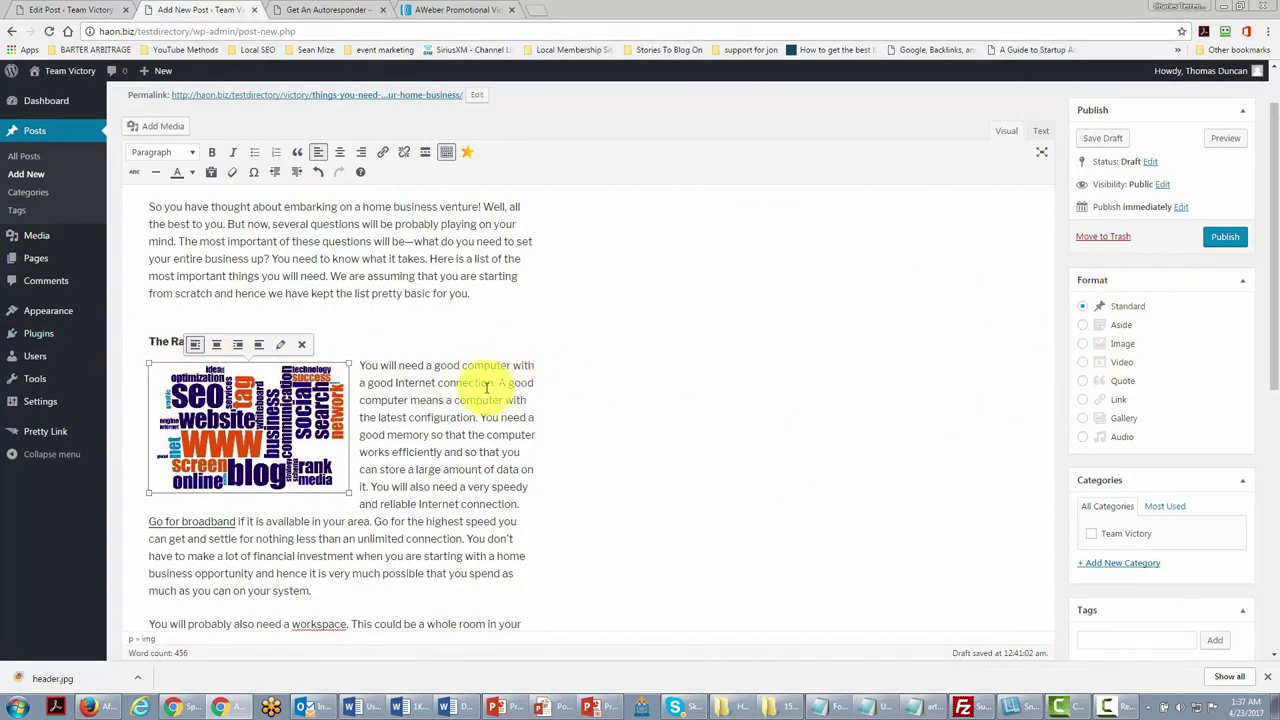
# Step: Publish the home business post, check it on the live site, then return to the editor
pyautogui.click(1226, 238)
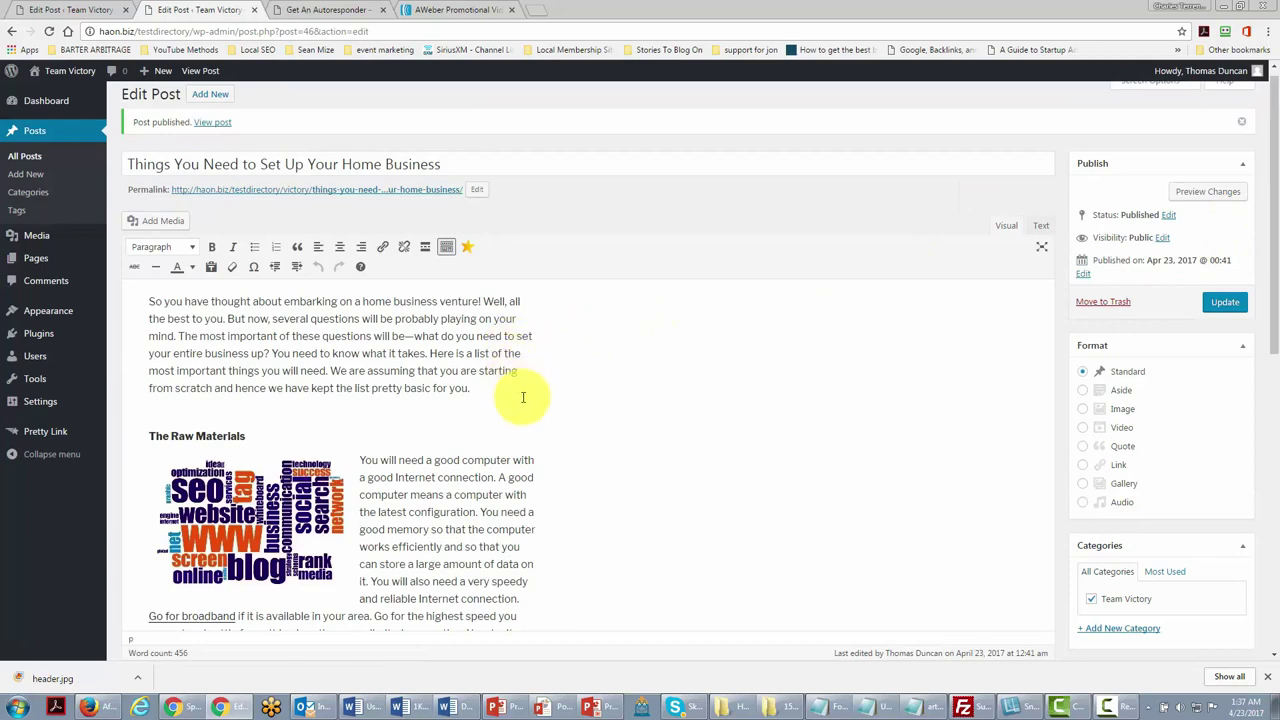
pyautogui.click(216, 131)
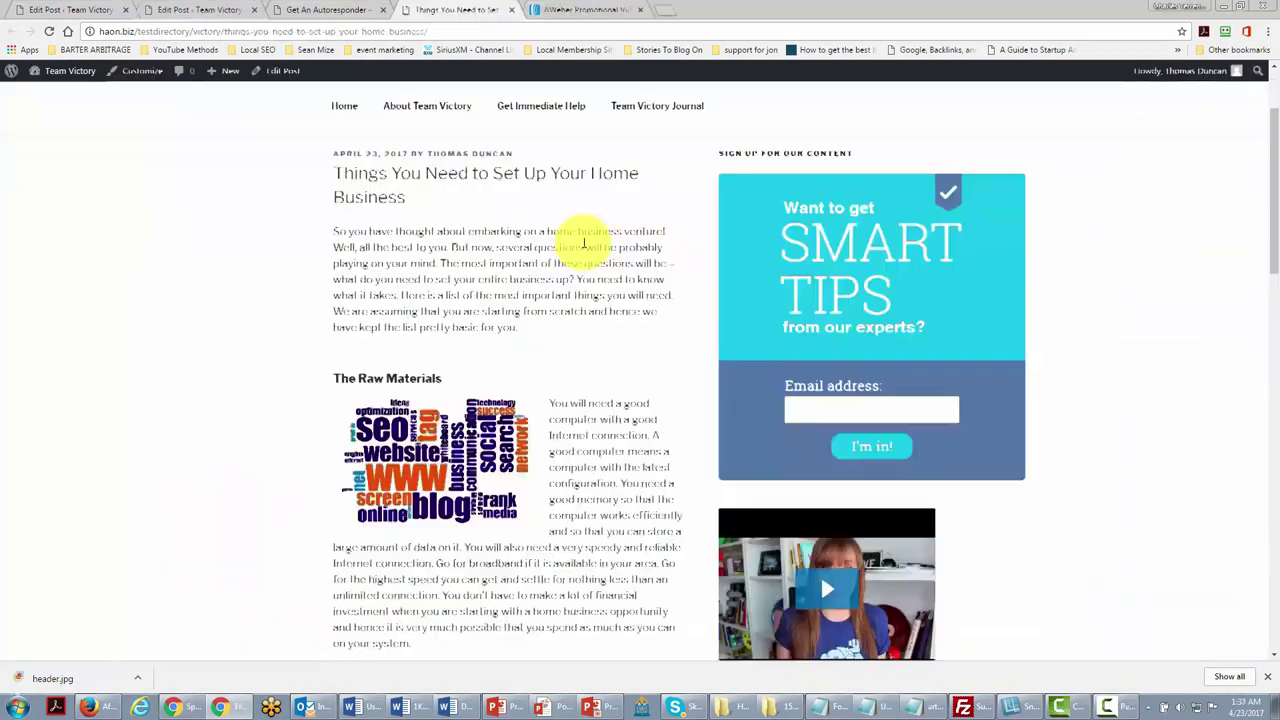
pyautogui.scroll(-5, 309, 257)
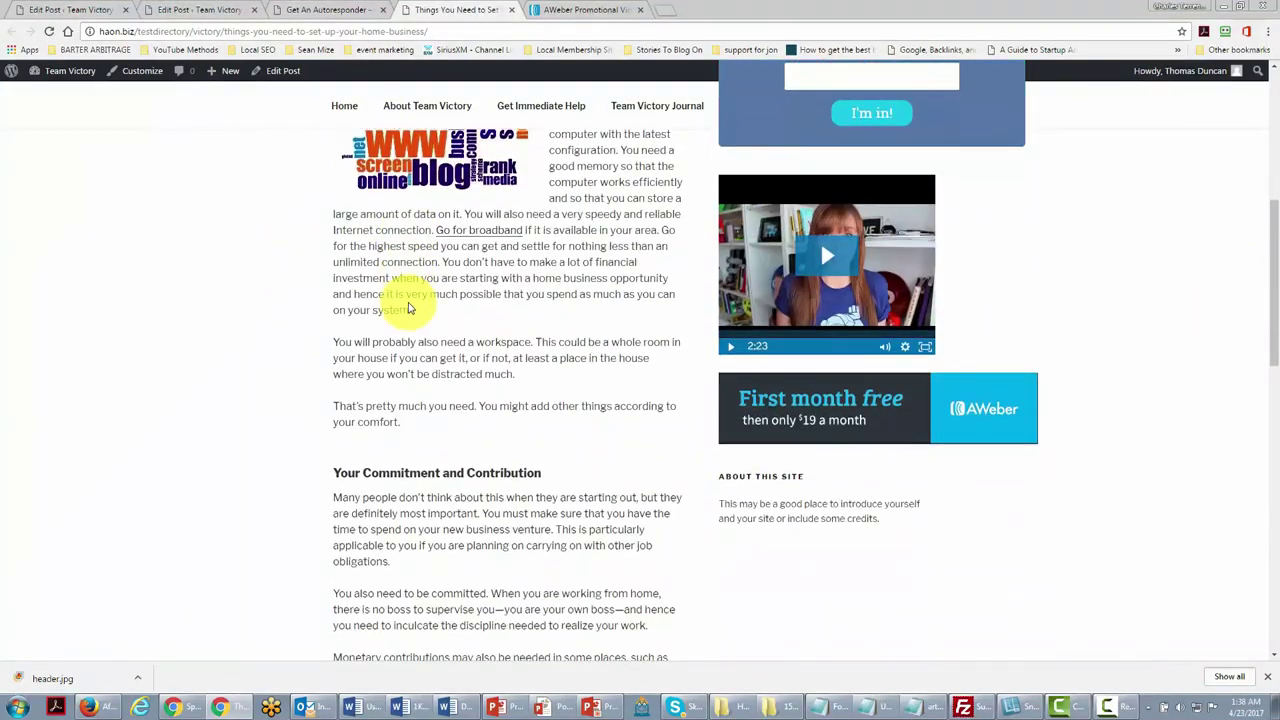
pyautogui.scroll(-4, 410, 305)
pyautogui.scroll(4, 466, 368)
pyautogui.scroll(5, 466, 365)
pyautogui.scroll(-1, 466, 365)
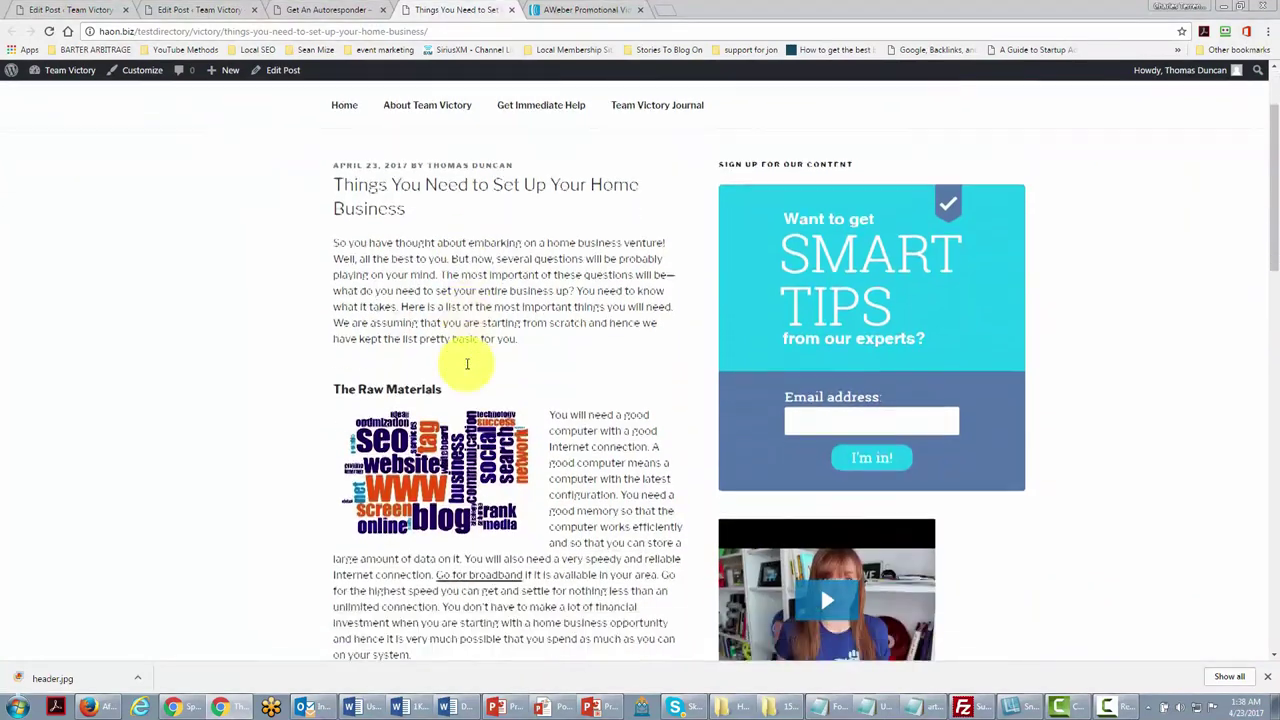
pyautogui.hotkey('ctrl', '2')
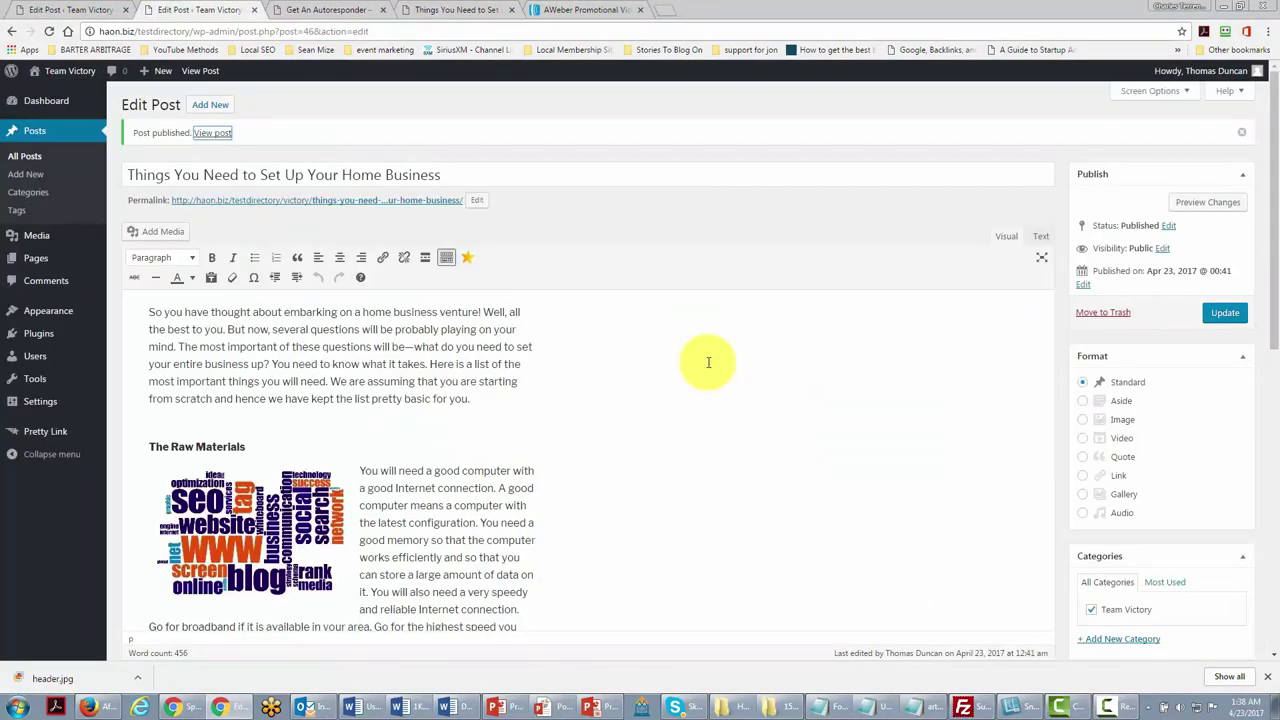
pyautogui.scroll(-1, 744, 393)
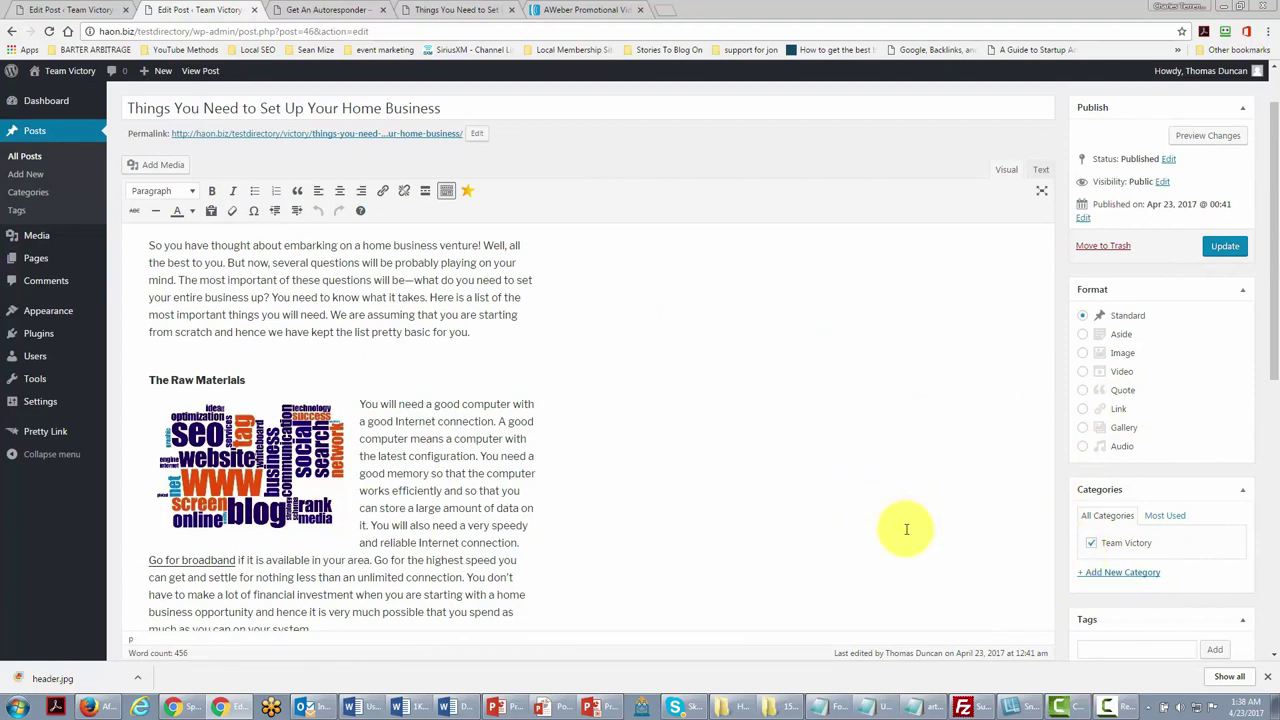
# Step: Add a new 'events' category, uncheck Team Victory, and update the post
pyautogui.click(1118, 576)
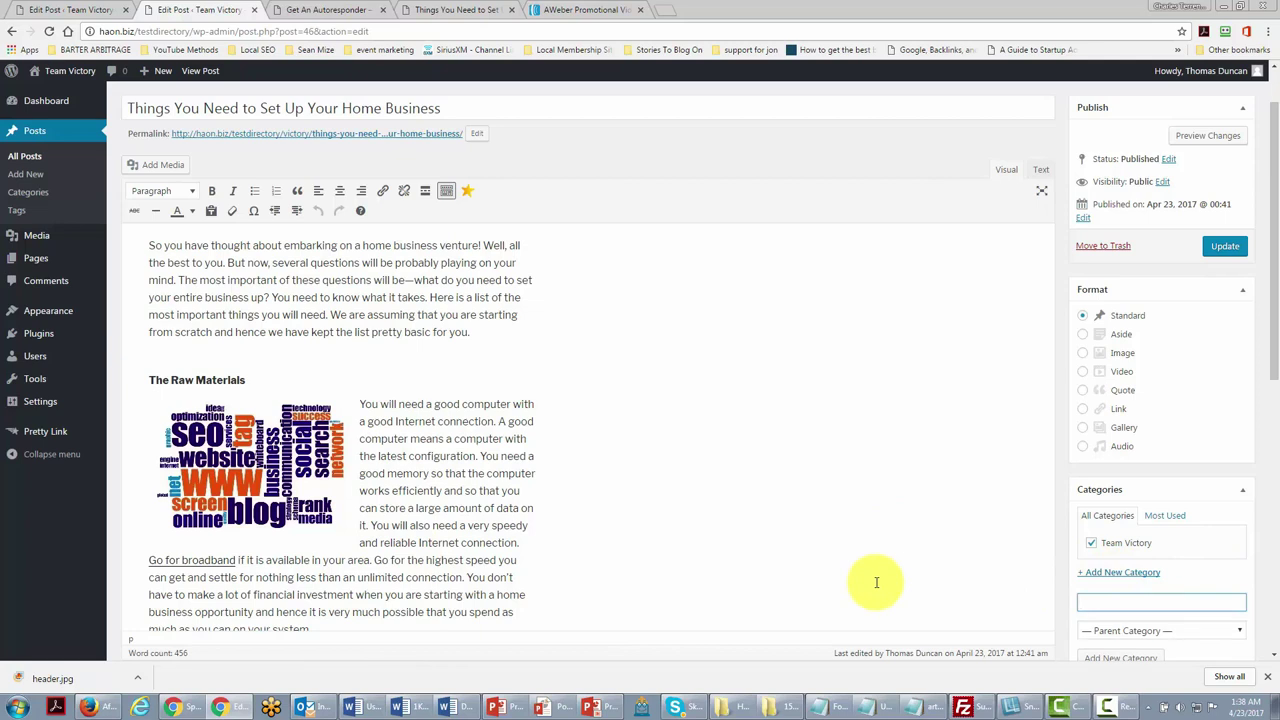
pyautogui.click(1104, 609)
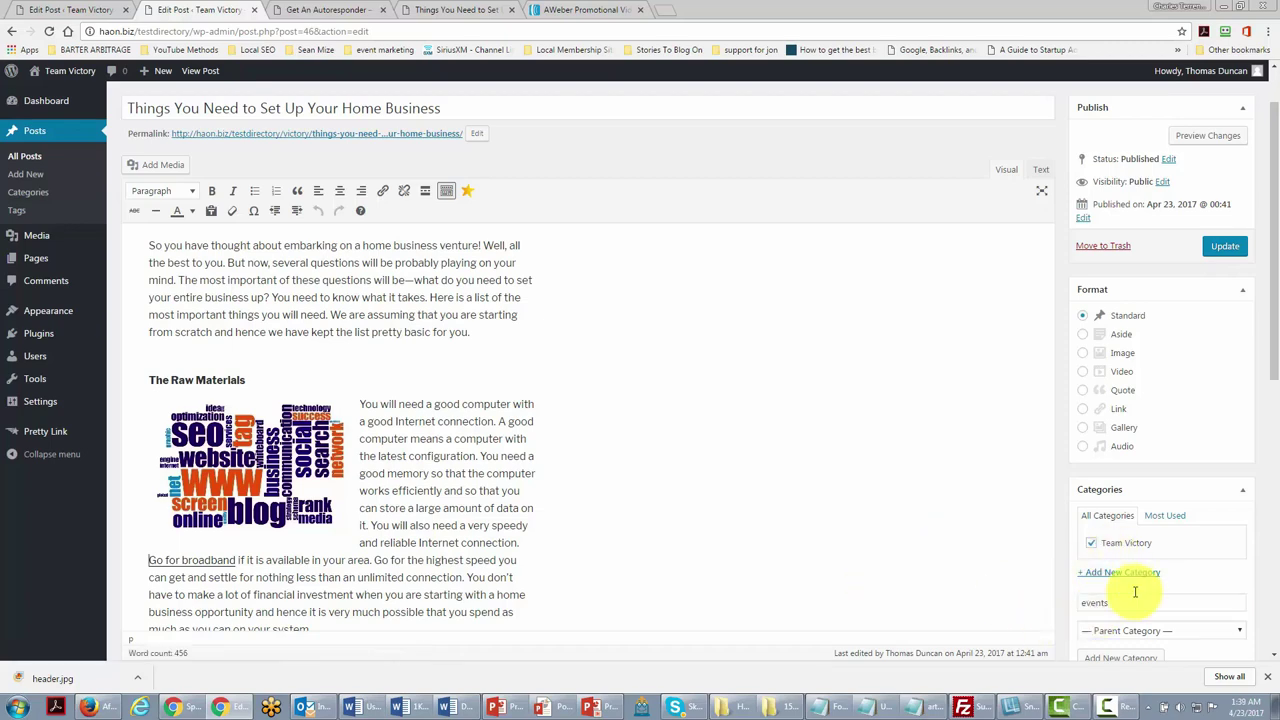
pyautogui.scroll(-1, 1112, 603)
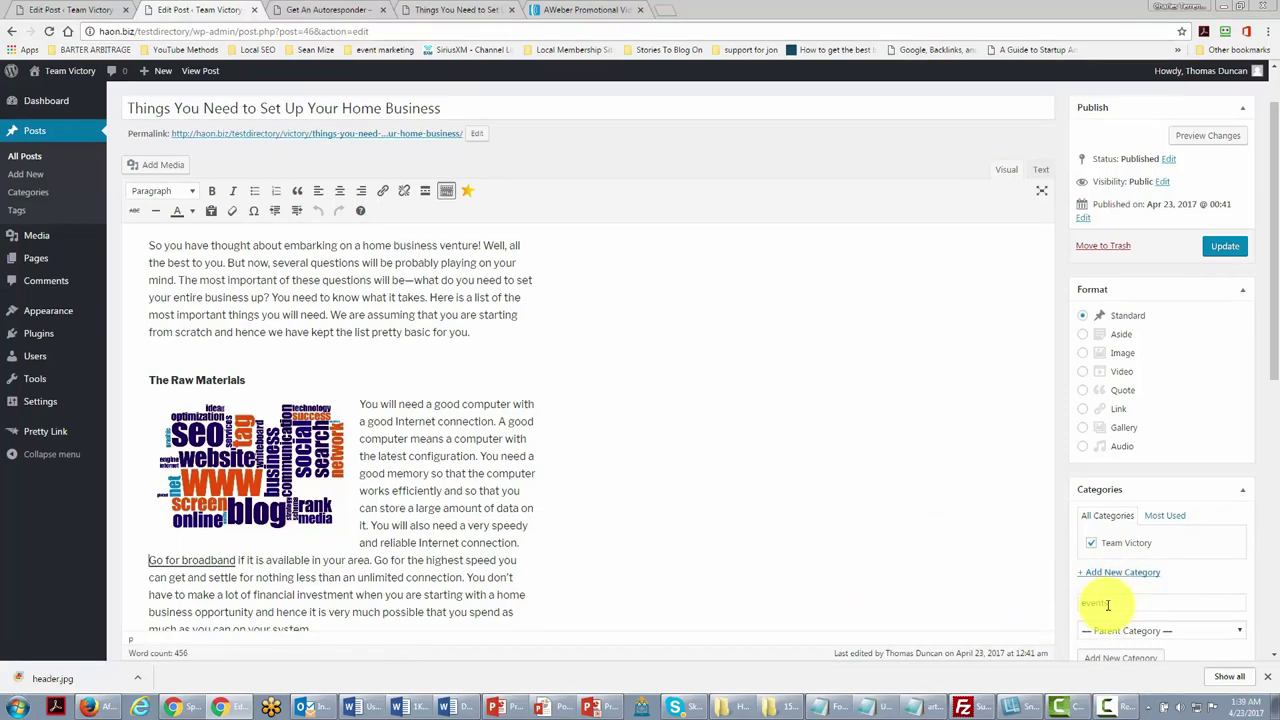
pyautogui.scroll(-1, 1108, 609)
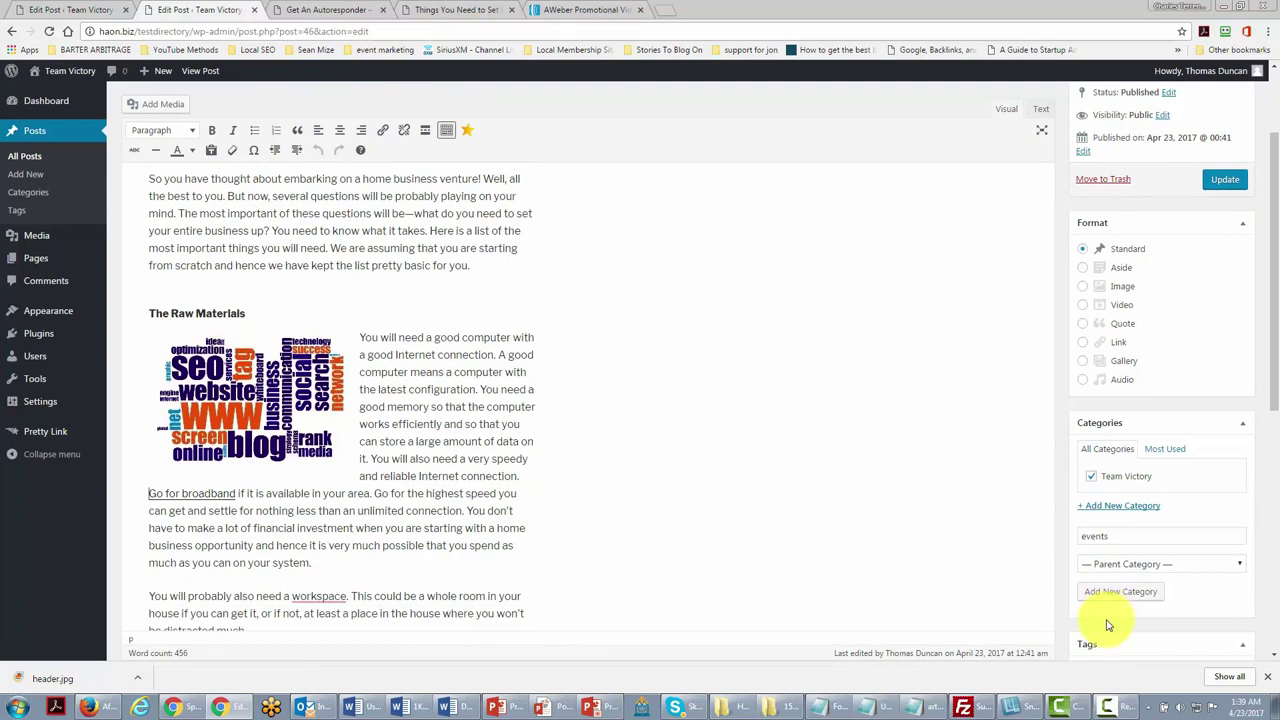
pyautogui.click(1116, 598)
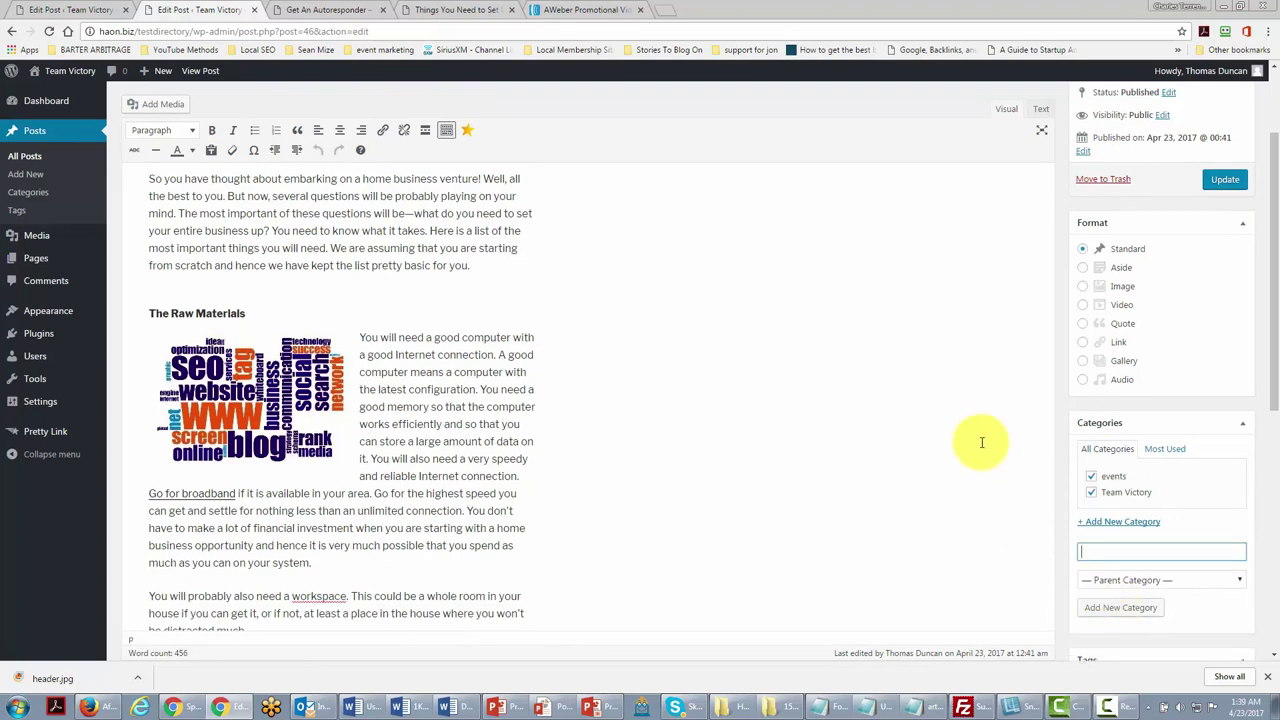
pyautogui.click(1093, 500)
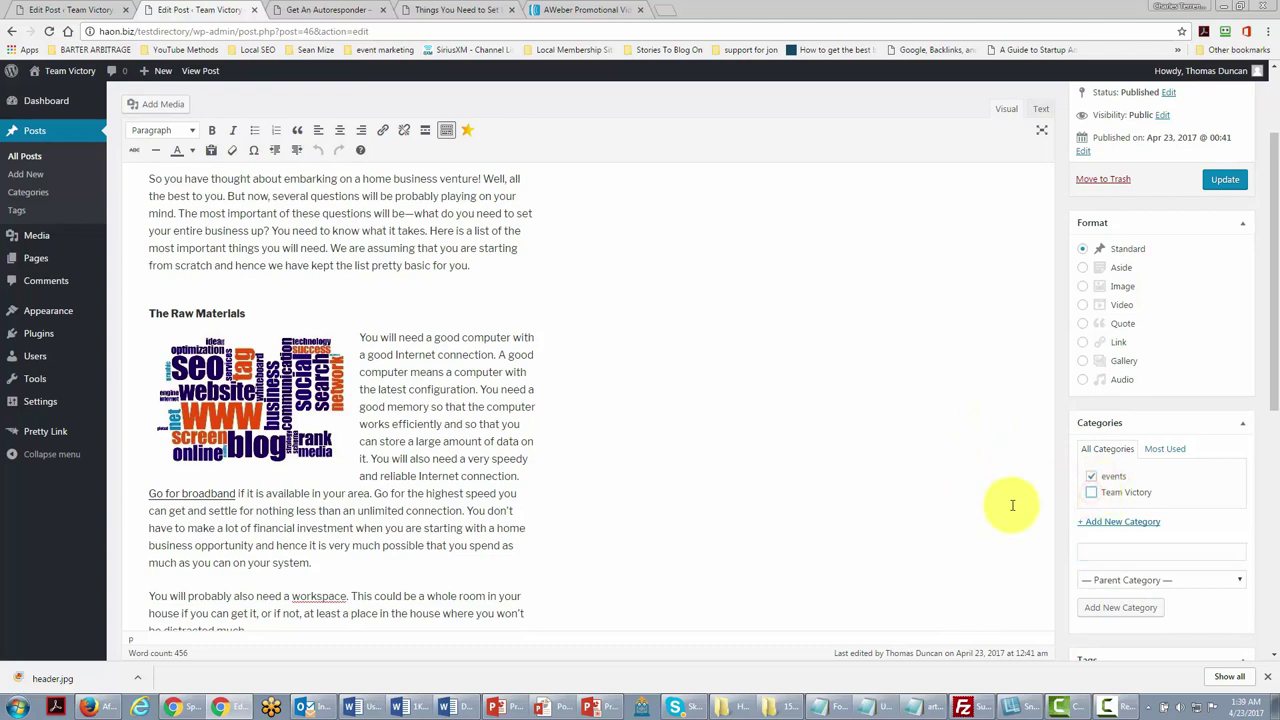
pyautogui.click(1214, 183)
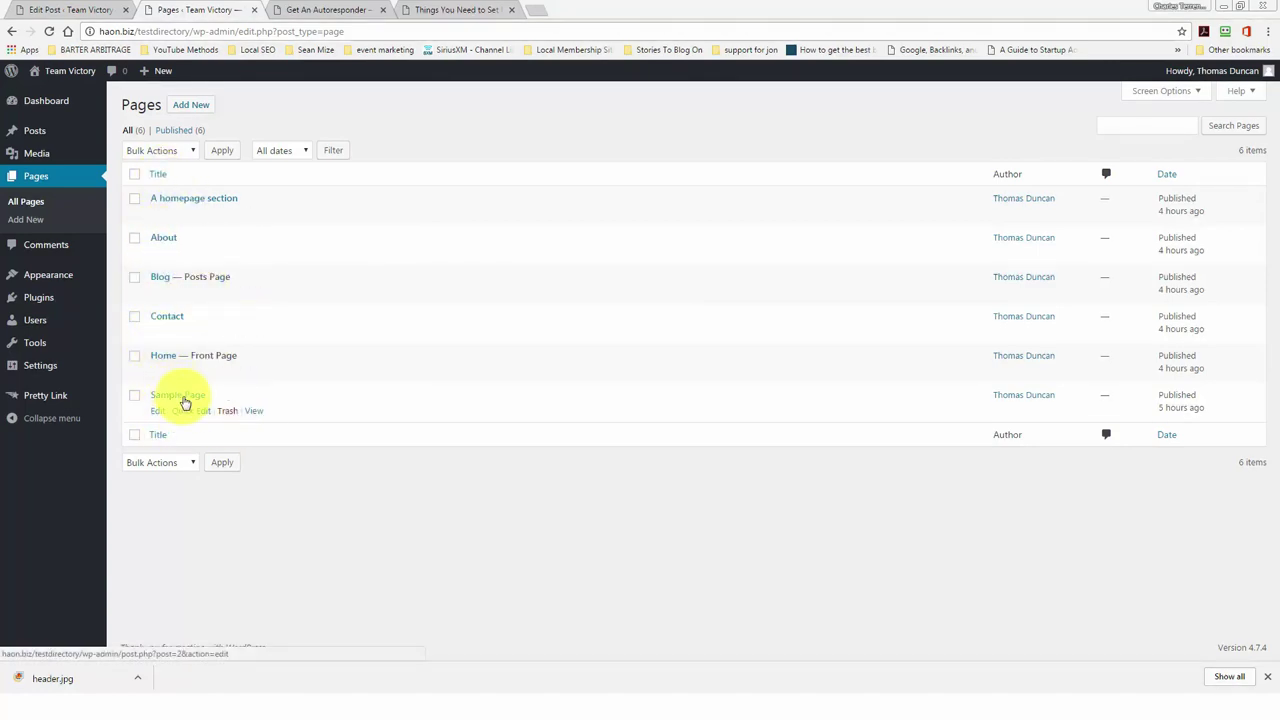
# Step: Start a new page, paste the article text, and delete its leftover title line
pyautogui.click(188, 106)
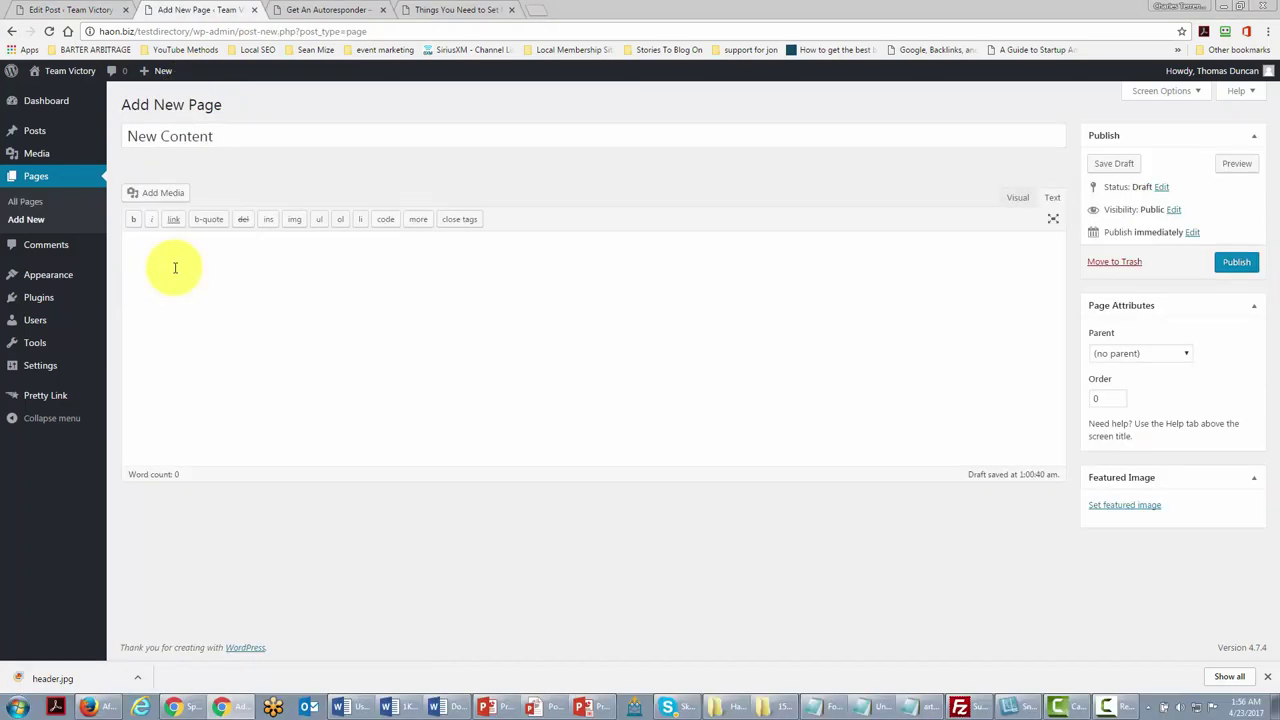
pyautogui.hotkey('ctrl', 'v')
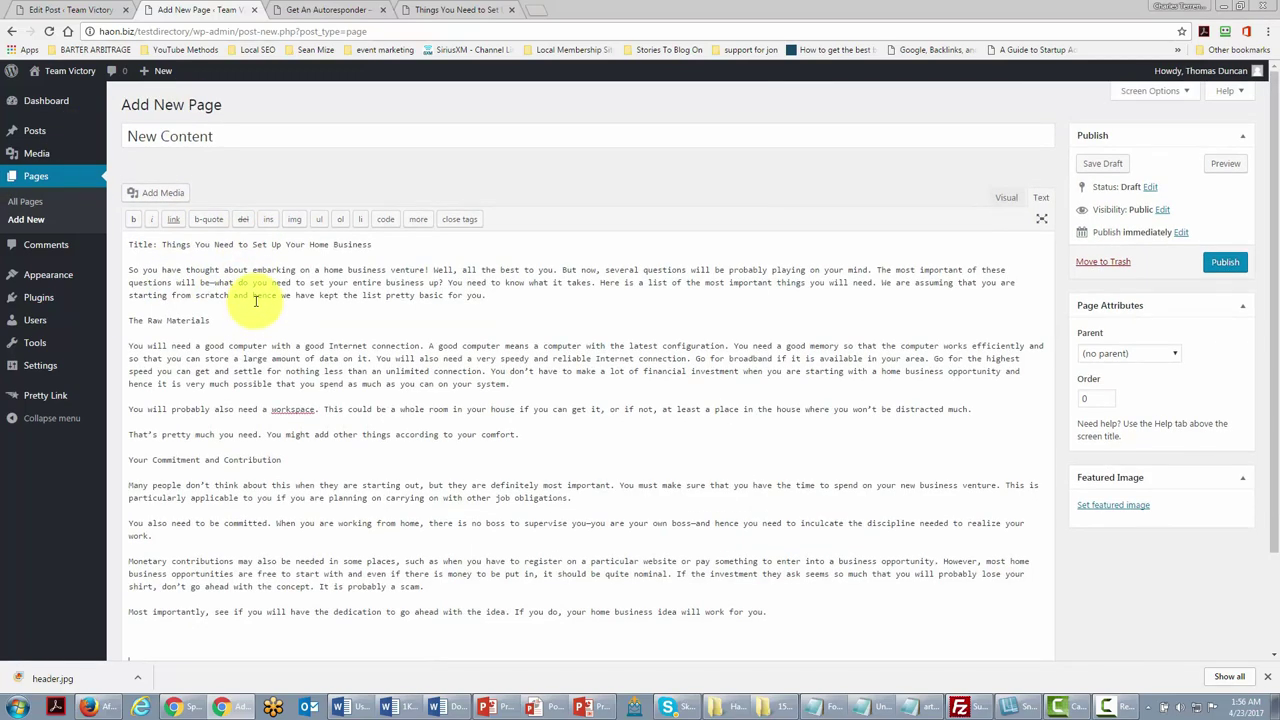
pyautogui.moveTo(378, 244); pyautogui.dragTo(113, 247)
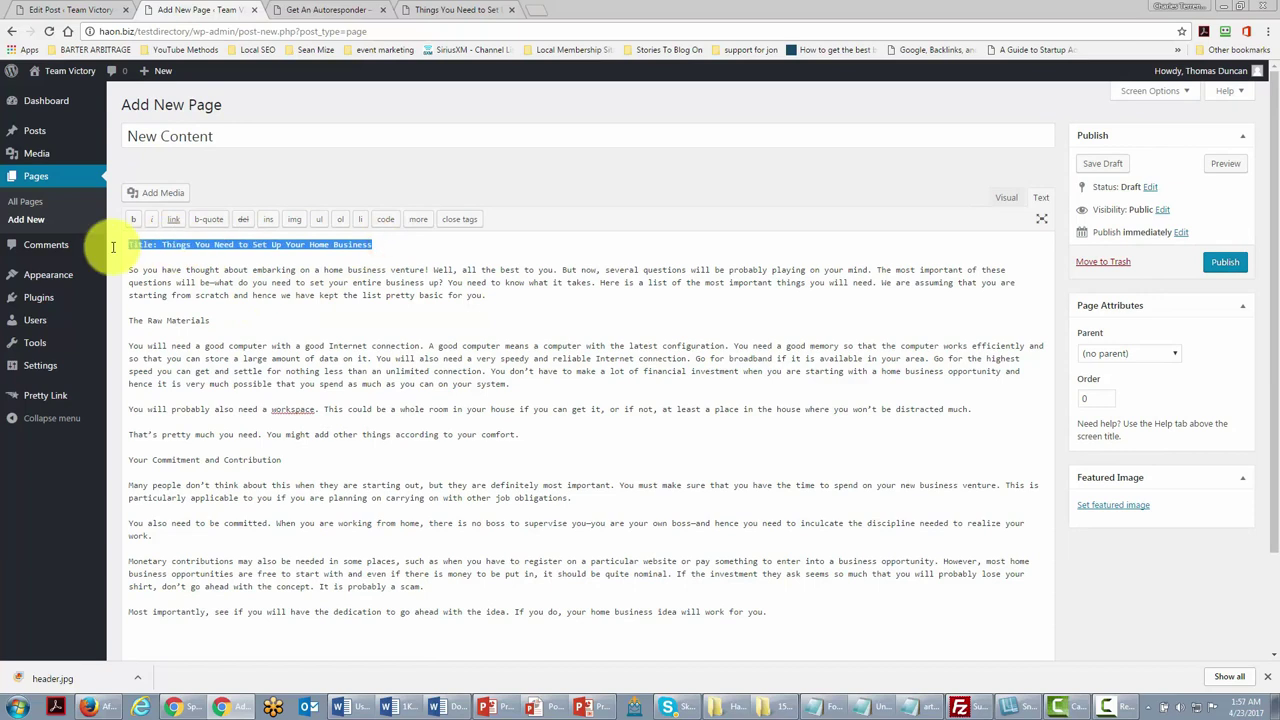
pyautogui.press('Delete')
pyautogui.press('Delete')
pyautogui.press('Delete')
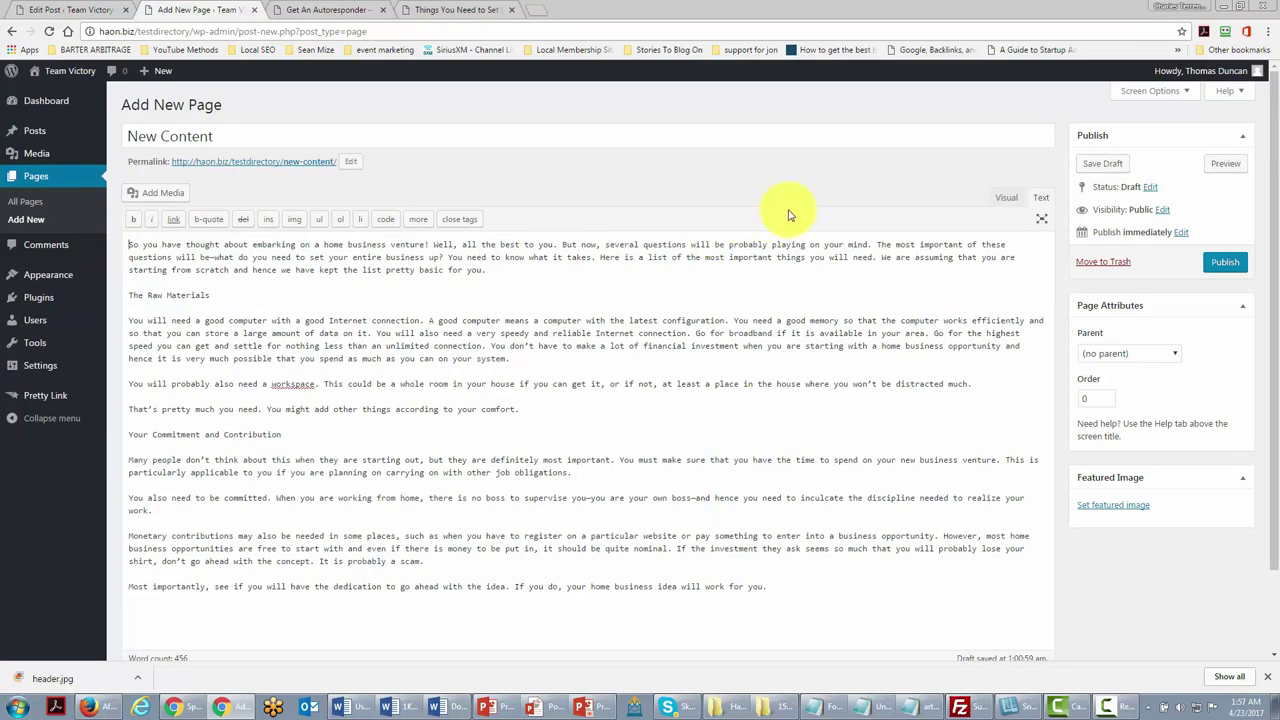
# Step: In Visual mode, make 'The Raw Materials' and 'Your Commitment and Contribution' Heading 4
pyautogui.click(1004, 198)
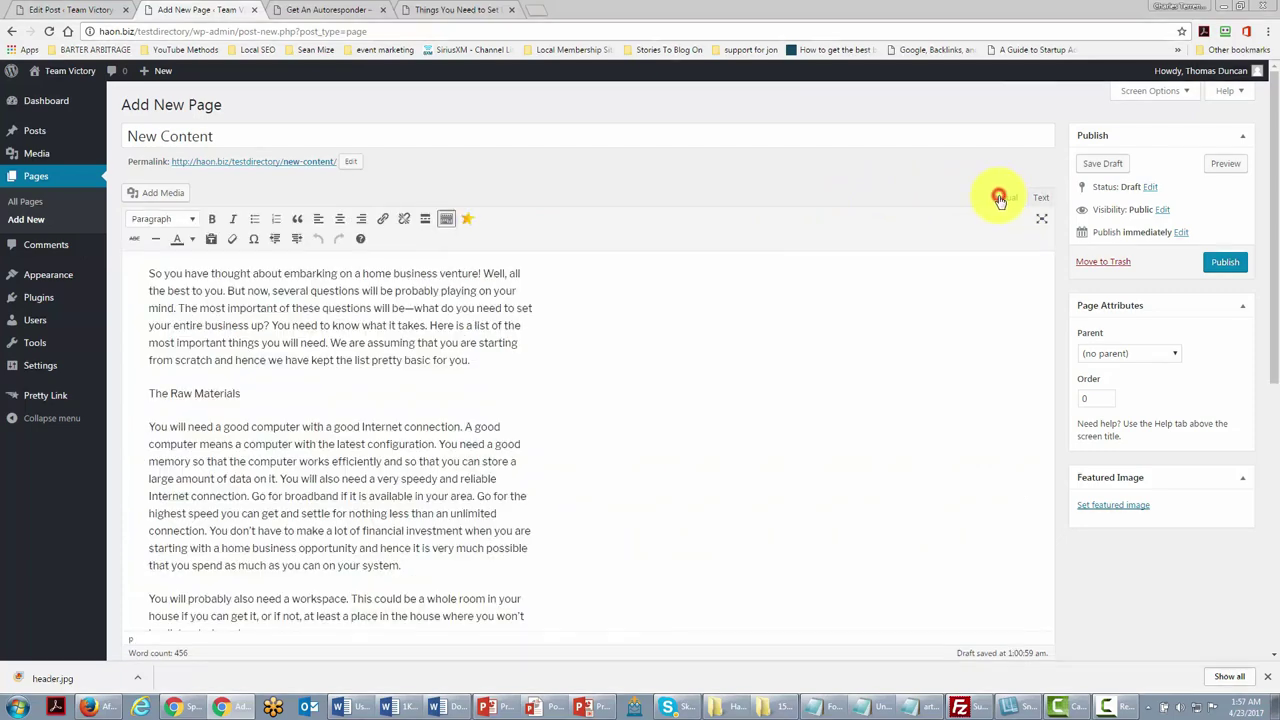
pyautogui.moveTo(272, 398); pyautogui.dragTo(136, 397)
pyautogui.click(195, 226)
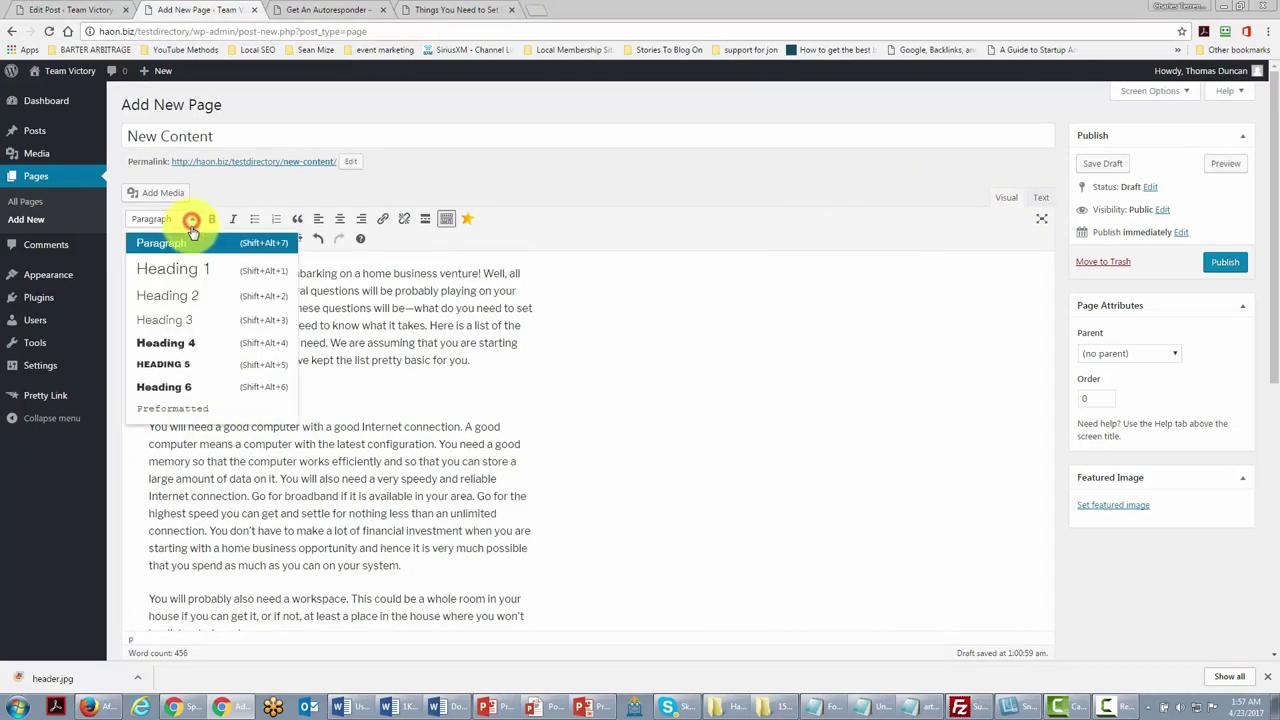
pyautogui.click(183, 339)
pyautogui.click(293, 381)
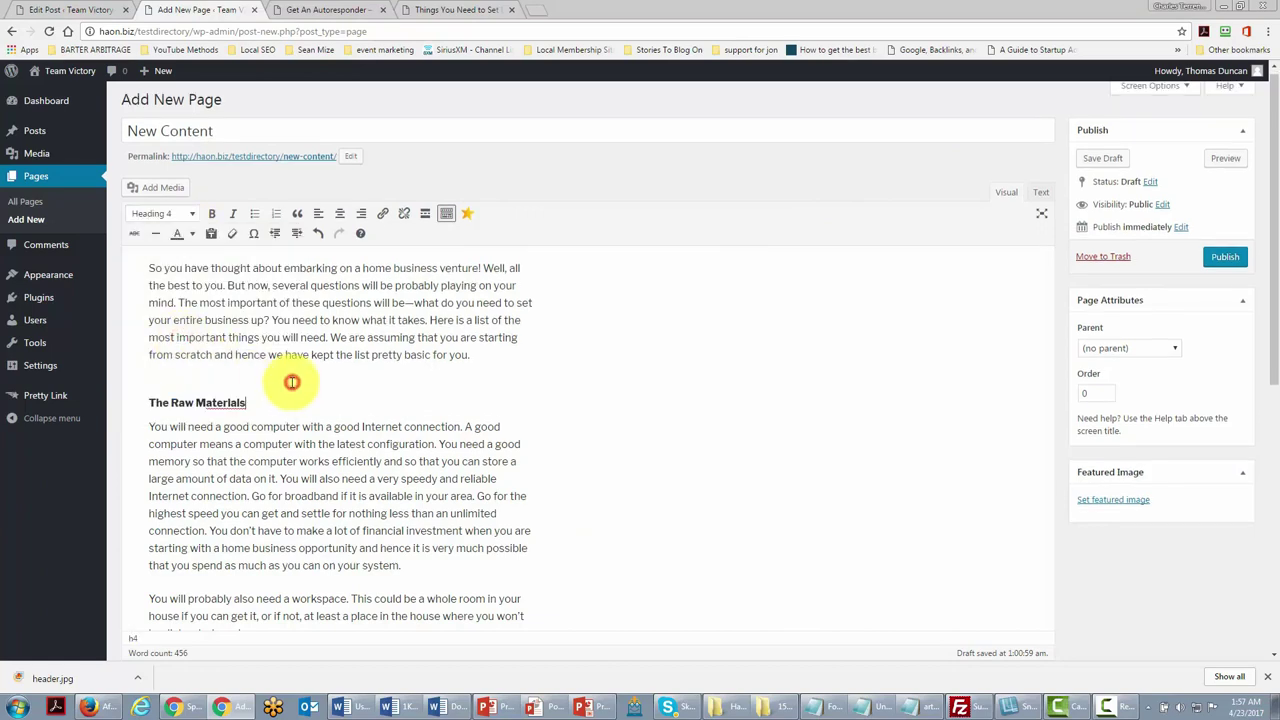
pyautogui.scroll(-2, 293, 382)
pyautogui.moveTo(336, 516); pyautogui.dragTo(152, 517)
pyautogui.hotkey('alt', 'shift', '4')
pyautogui.moveTo(234, 391); pyautogui.dragTo(347, 394)
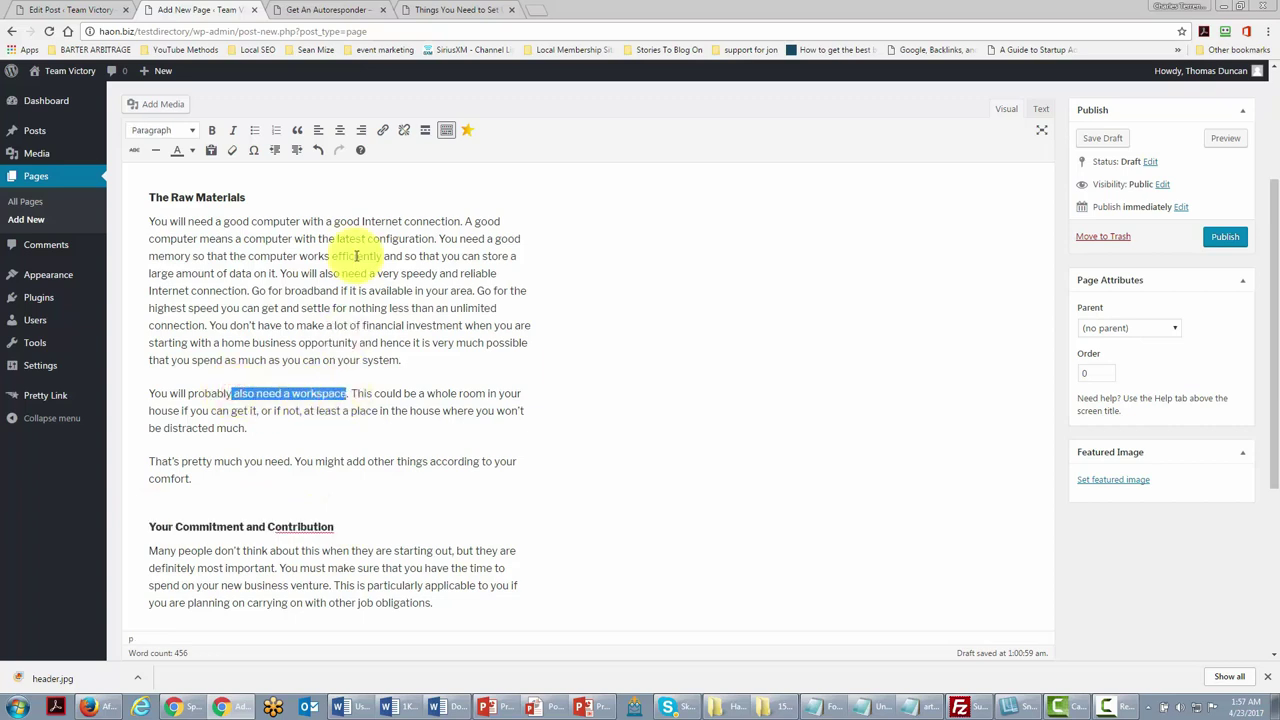
# Step: Link 'also need a workspace' to google.com, set About as parent, and publish
pyautogui.click(382, 130)
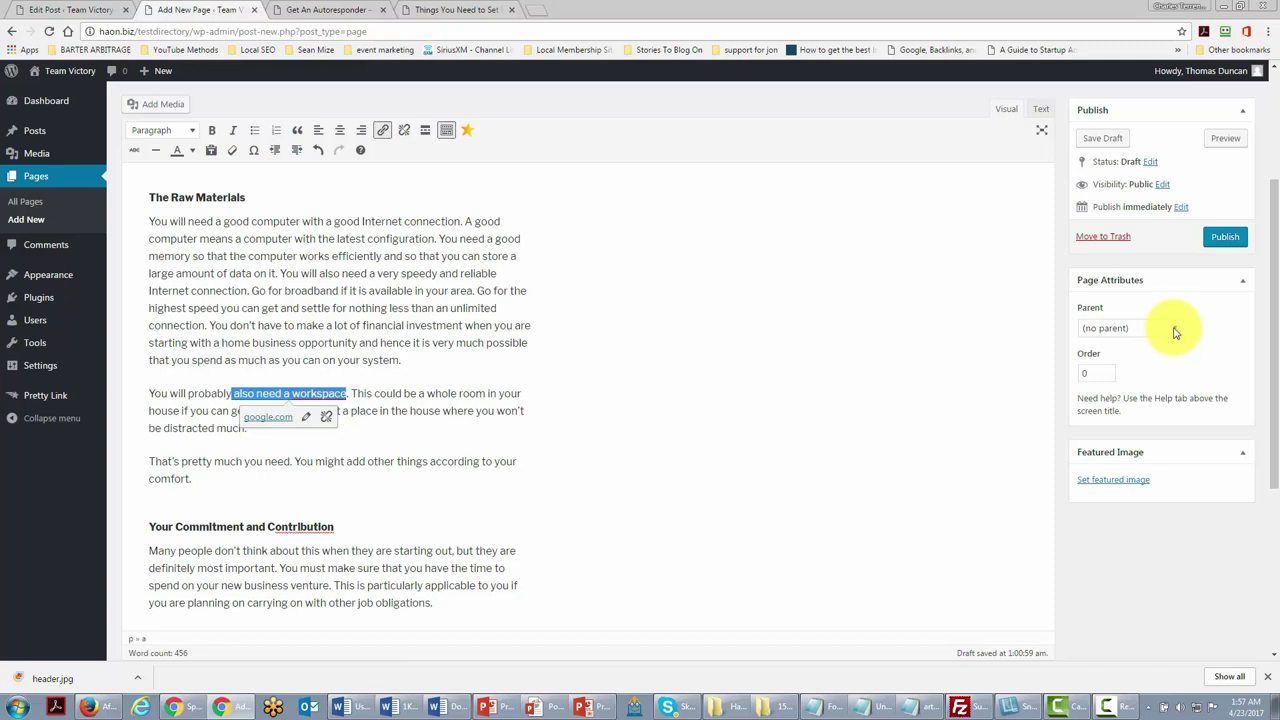
pyautogui.click(1174, 330)
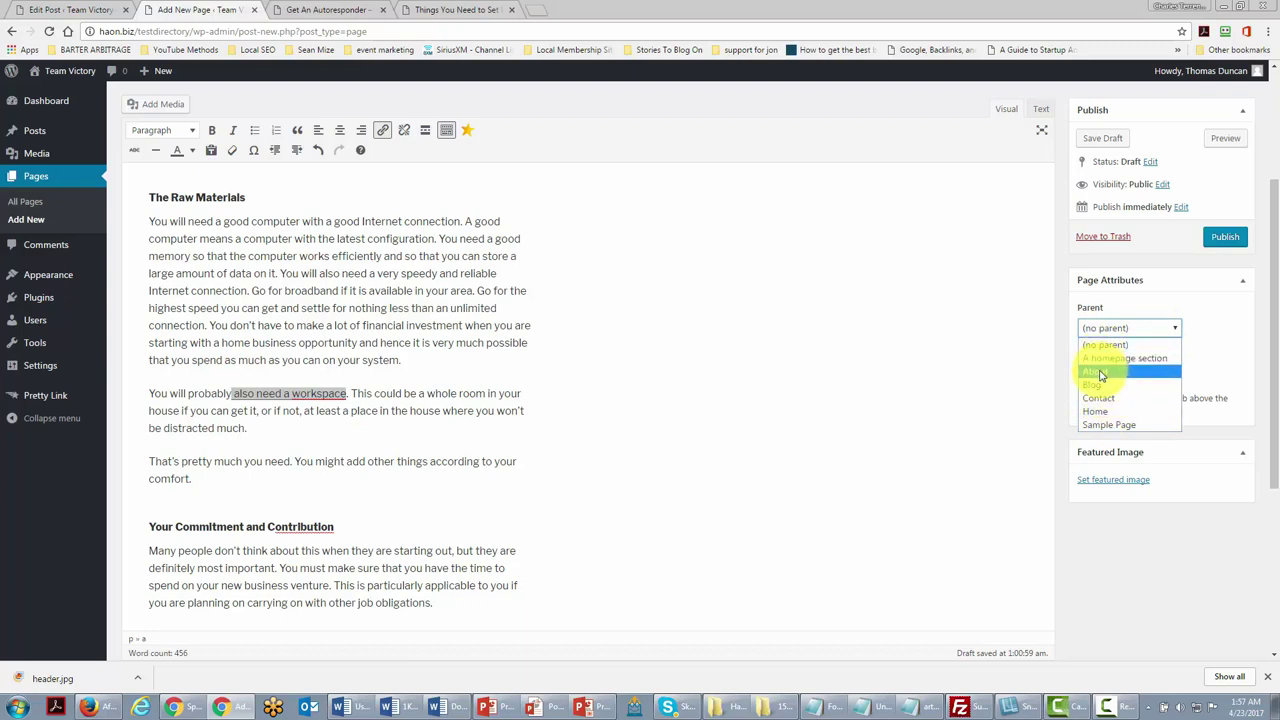
pyautogui.click(1101, 374)
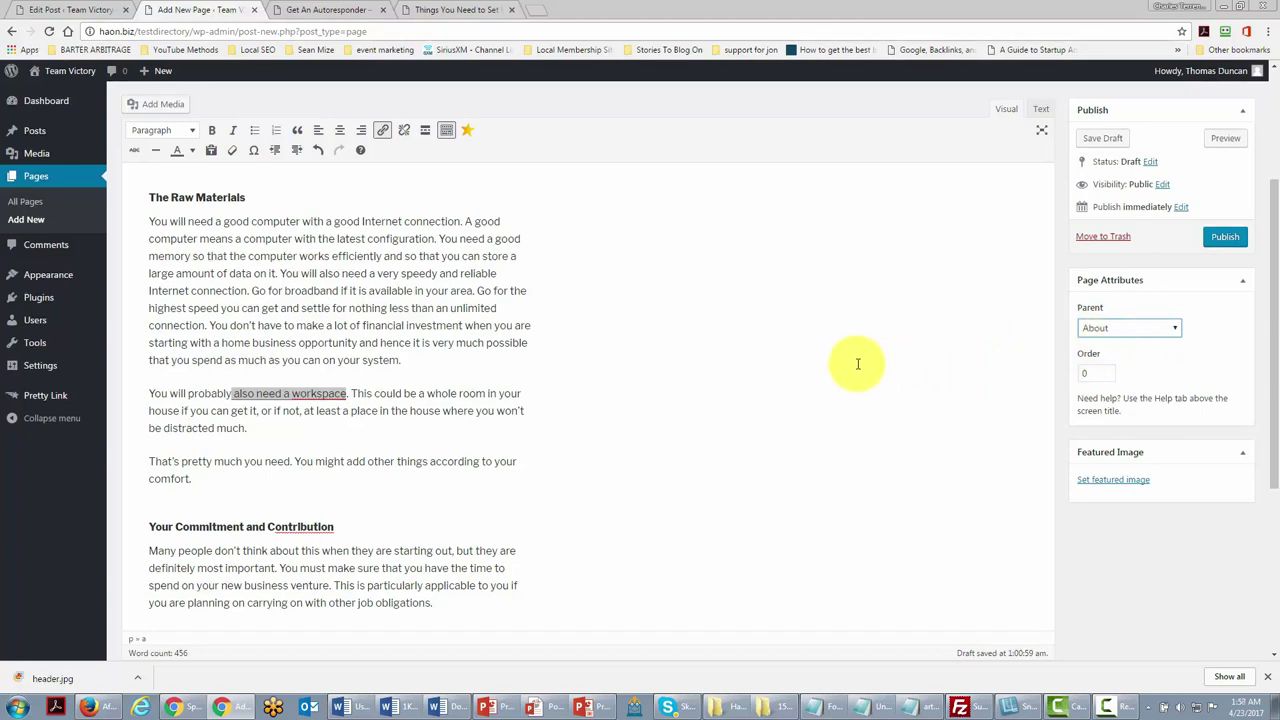
pyautogui.click(1221, 237)
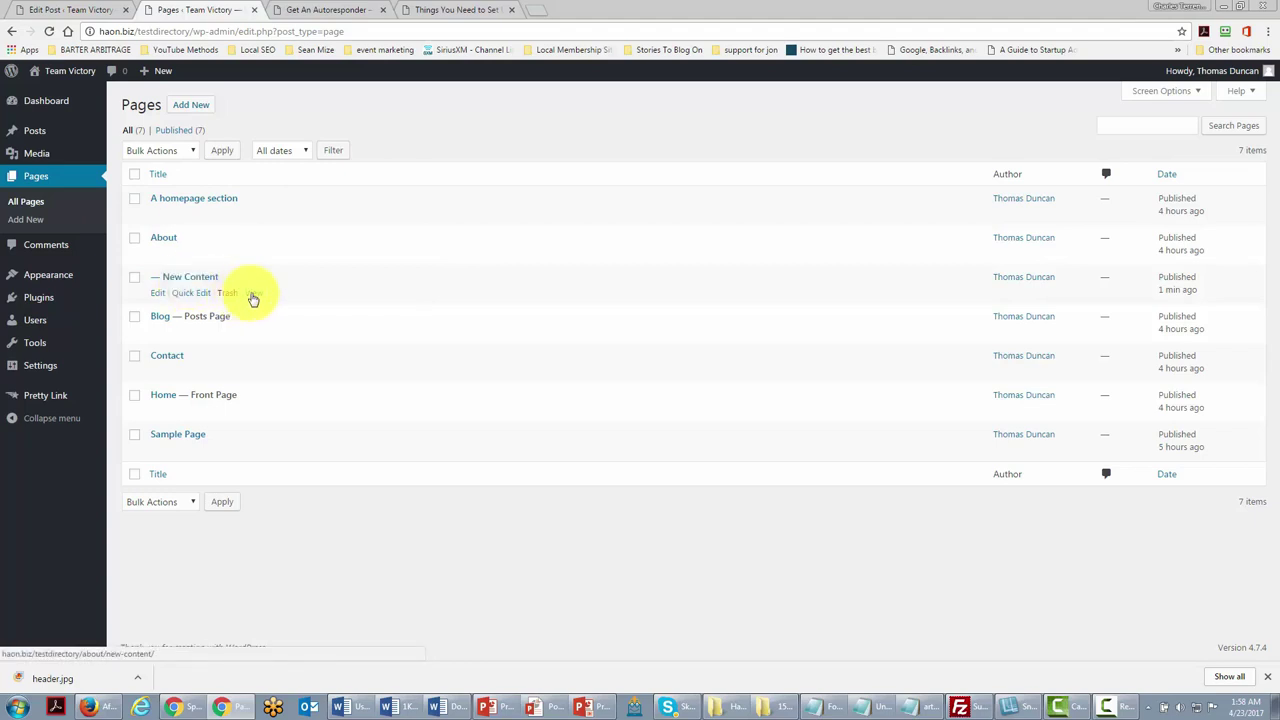
# Step: Open New Content in a new tab, point out its /about/new-content/ URL, and return to Pages
pyautogui.middleClick(253, 294)
pyautogui.click(344, 26)
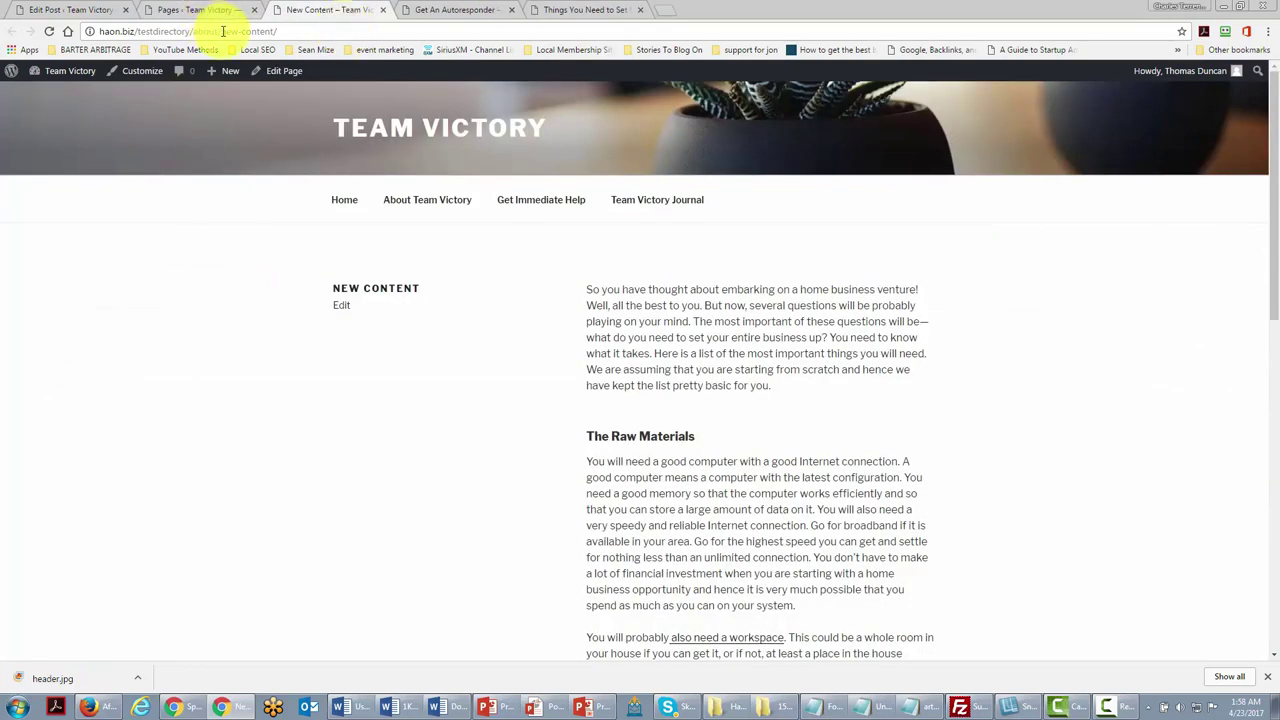
pyautogui.moveTo(205, 31); pyautogui.dragTo(190, 31)
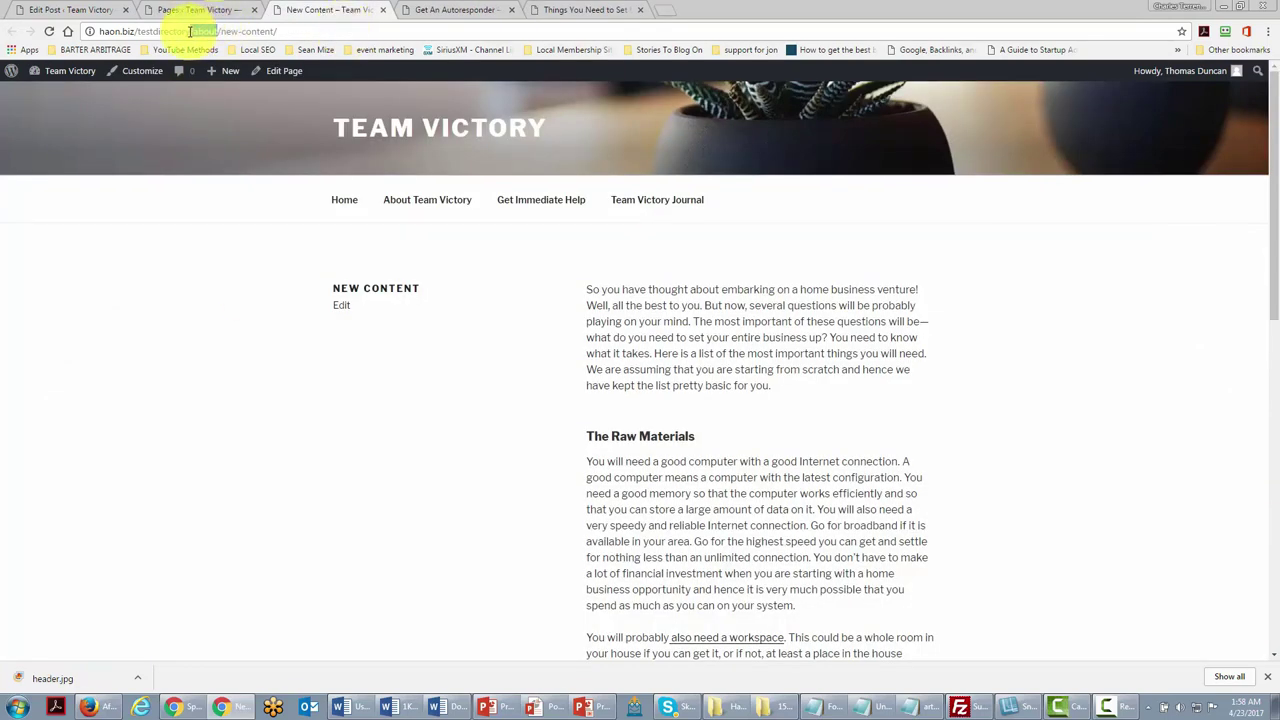
pyautogui.click(203, 31)
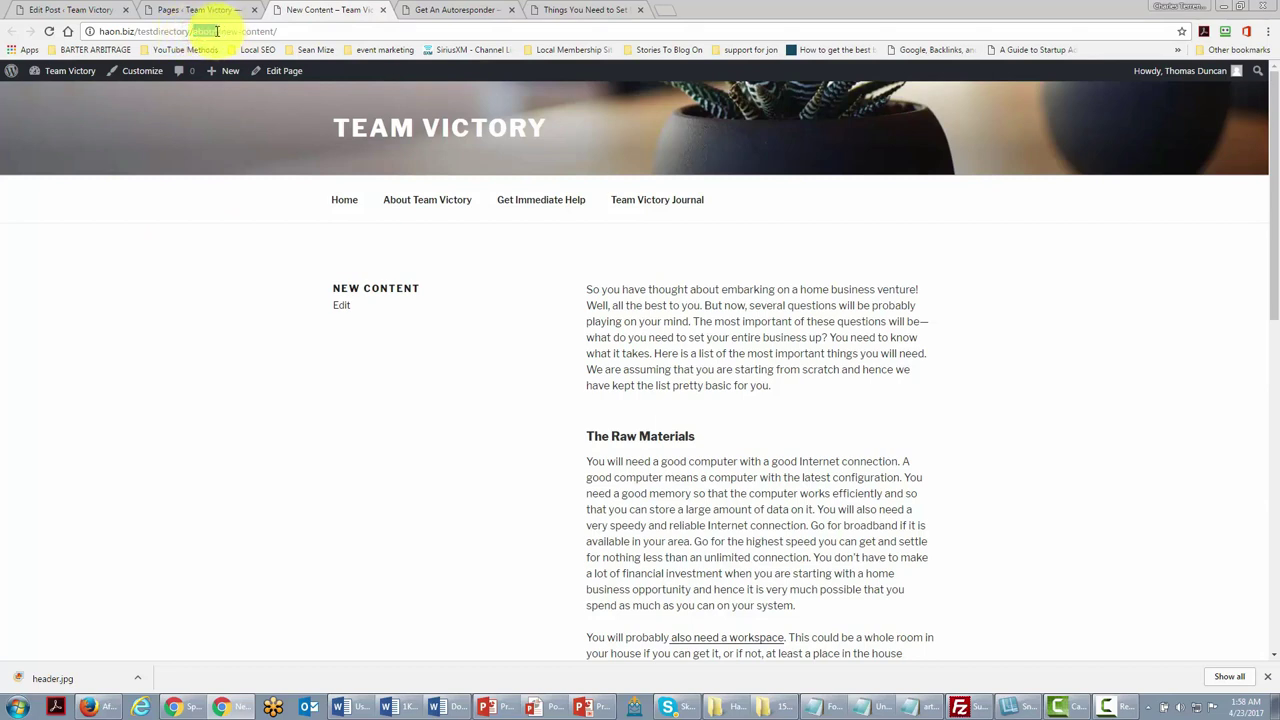
pyautogui.moveTo(221, 31); pyautogui.dragTo(270, 29)
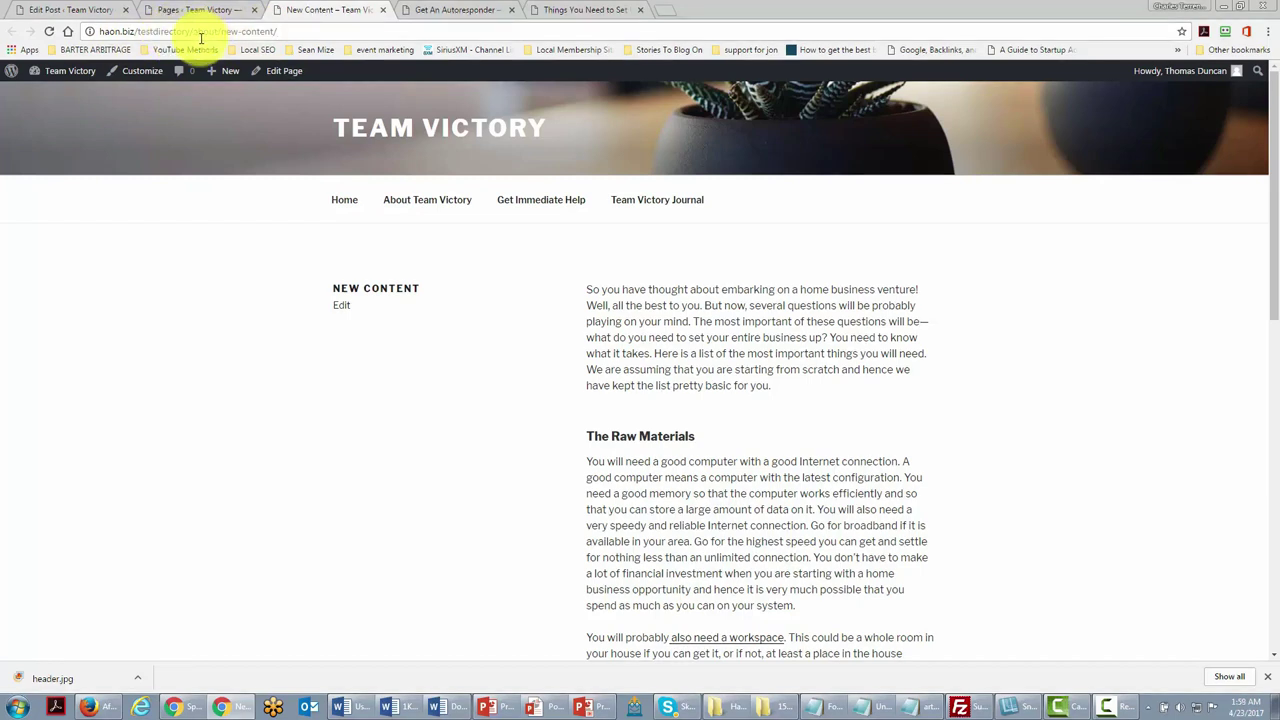
pyautogui.click(198, 10)
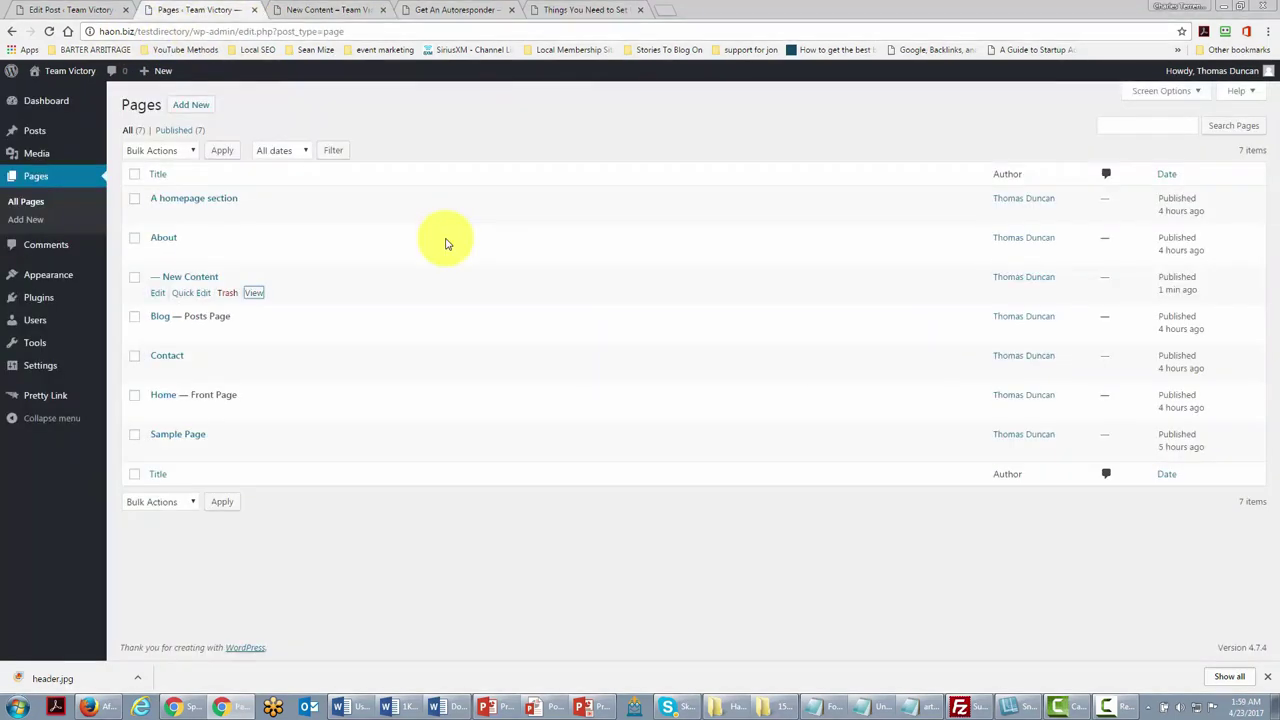
# Step: Set the SEO word-cloud as New Content's featured image and check it on the live page
pyautogui.click(157, 295)
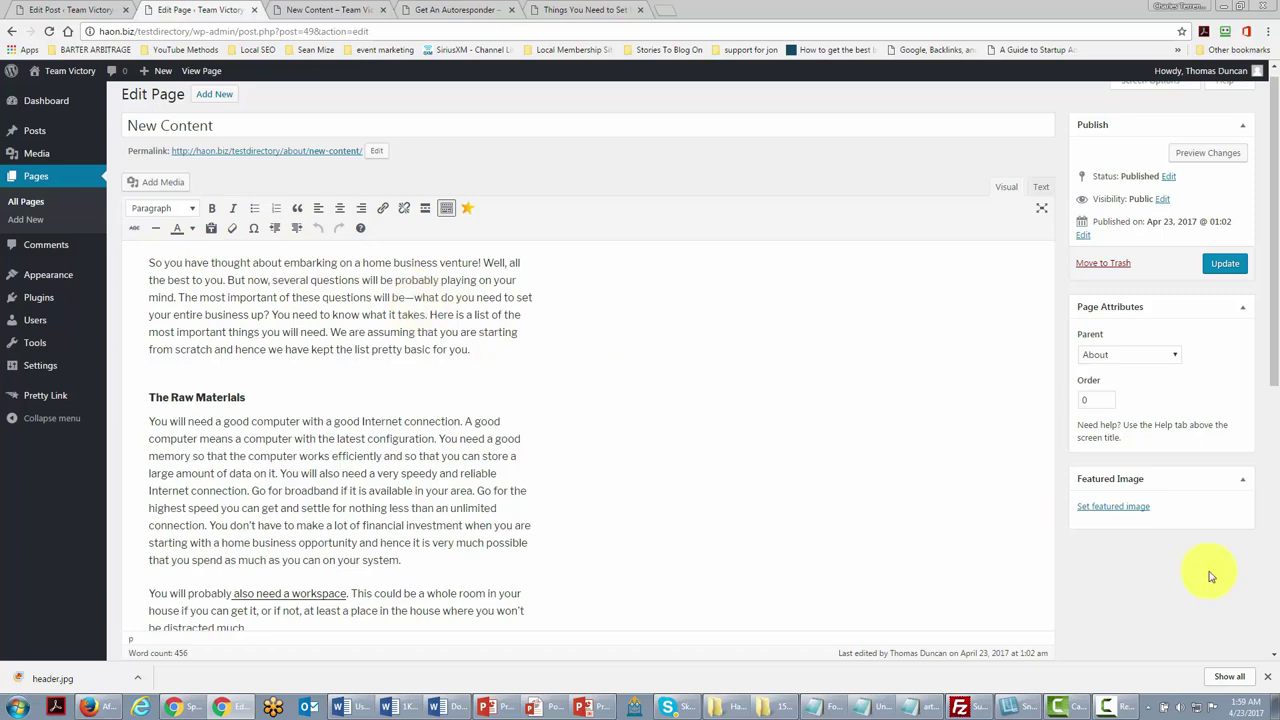
pyautogui.click(1104, 508)
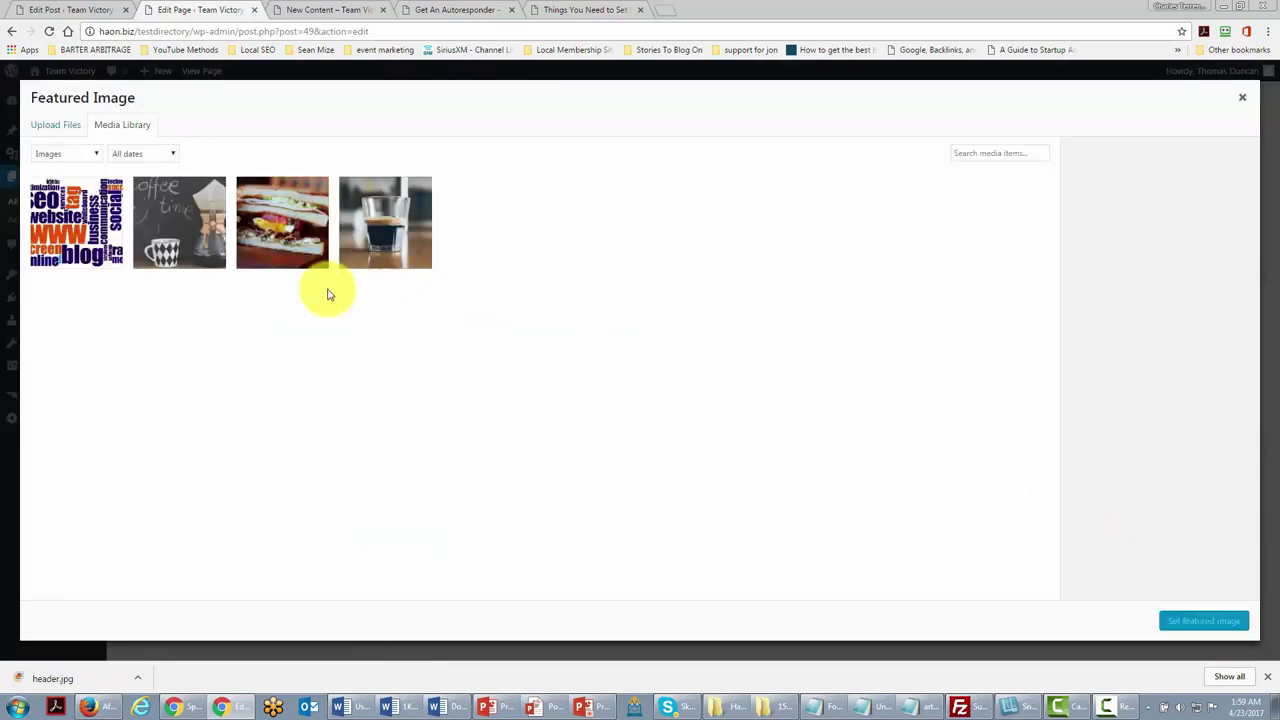
pyautogui.click(87, 241)
pyautogui.click(1200, 620)
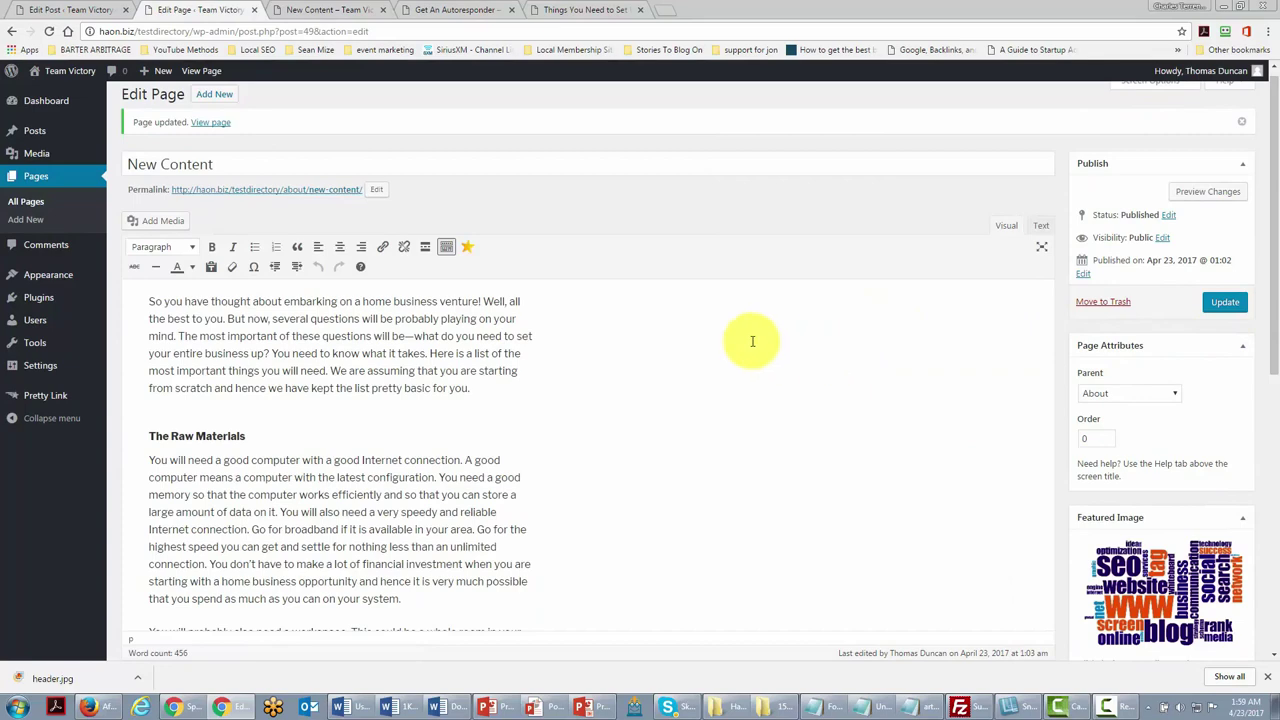
pyautogui.hotkey('ctrl', 'Tab')
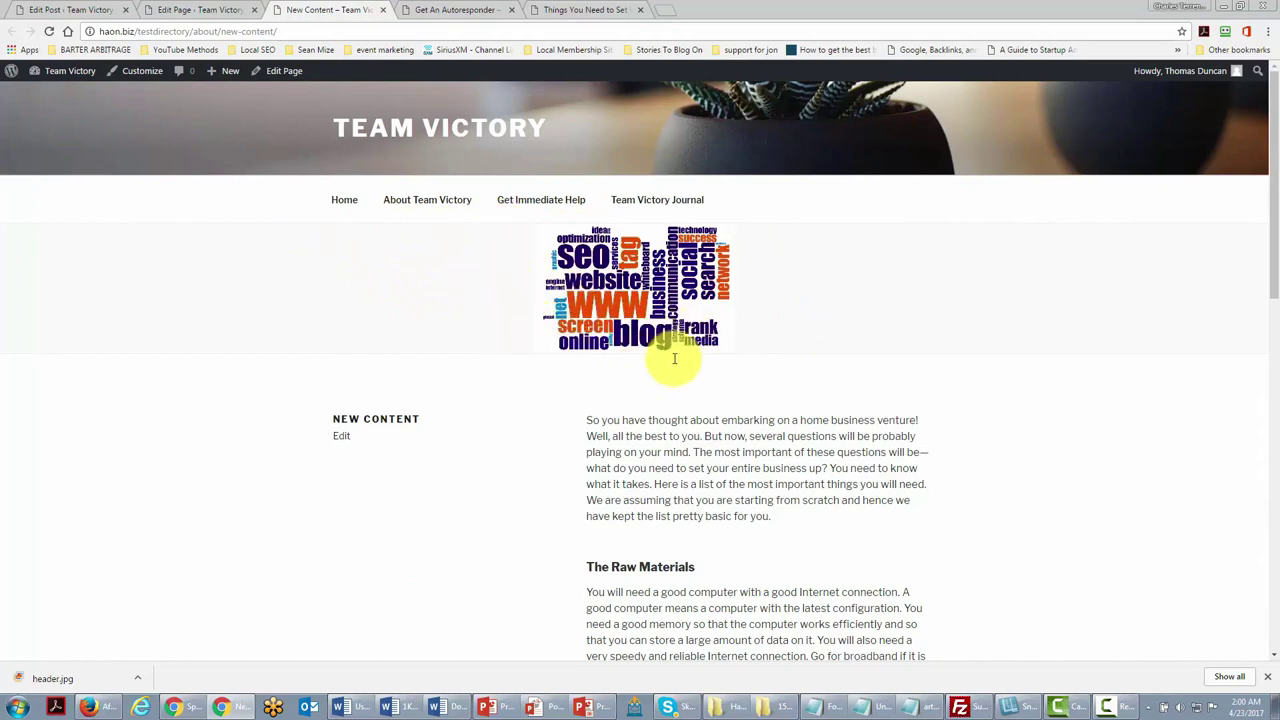
pyautogui.hotkey('ctrl', 'shift', 'Tab')
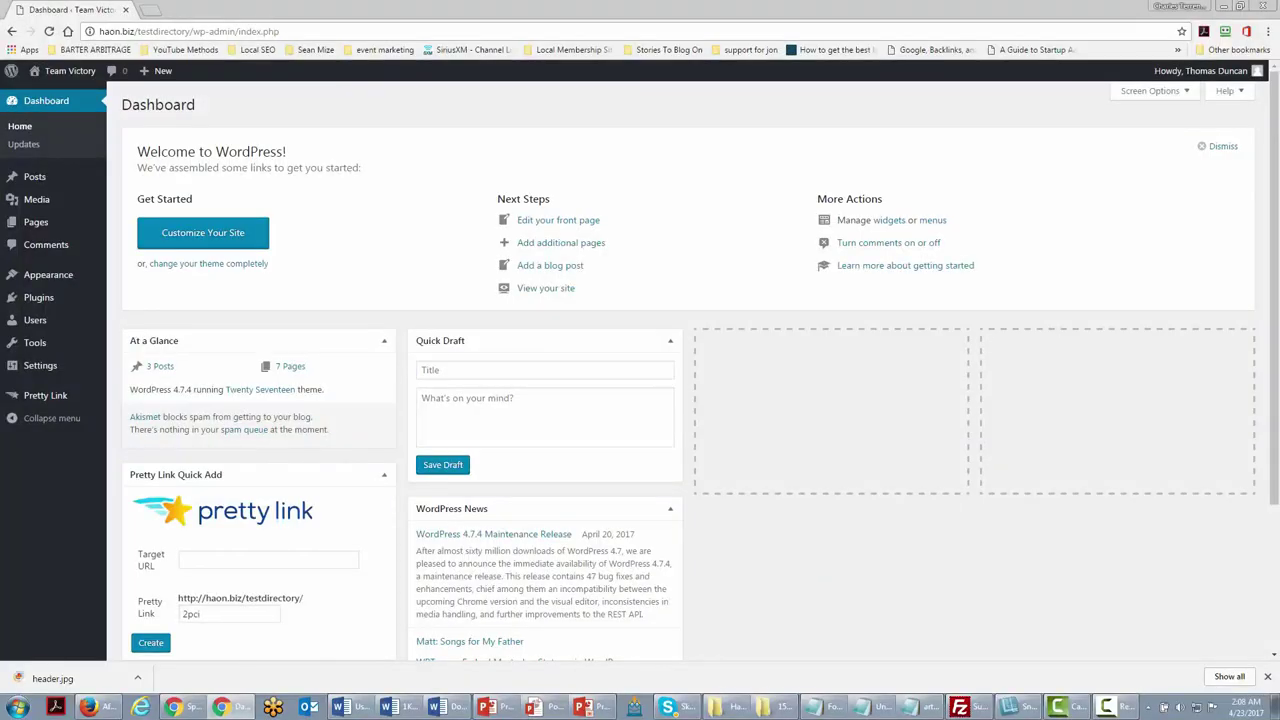
# Step: Go to Appearance > Themes to view the installed Twenty Seventeen, Twenty Fifteen and Twenty Sixteen themes
pyautogui.moveTo(46, 277)
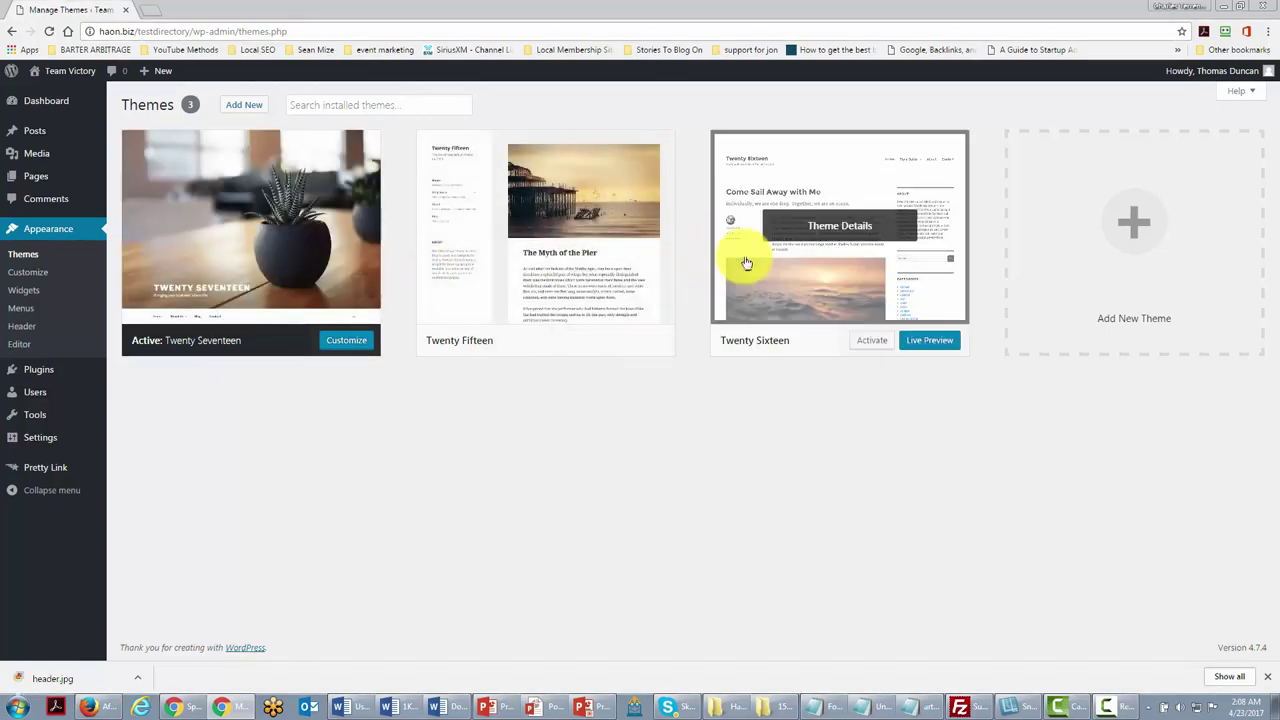
# Step: Browse the 15 featured themes on Add Themes, including BlogSixteen and Cronus
pyautogui.click(240, 107)
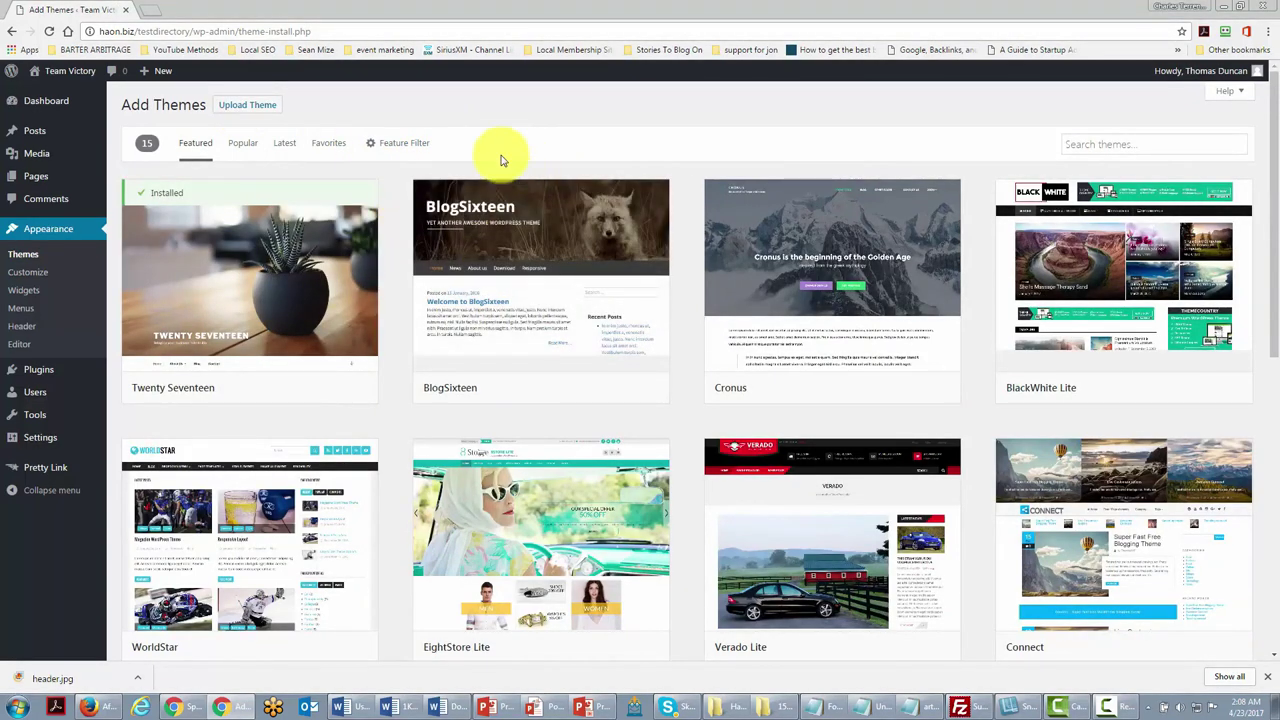
pyautogui.scroll(-1, 474, 376)
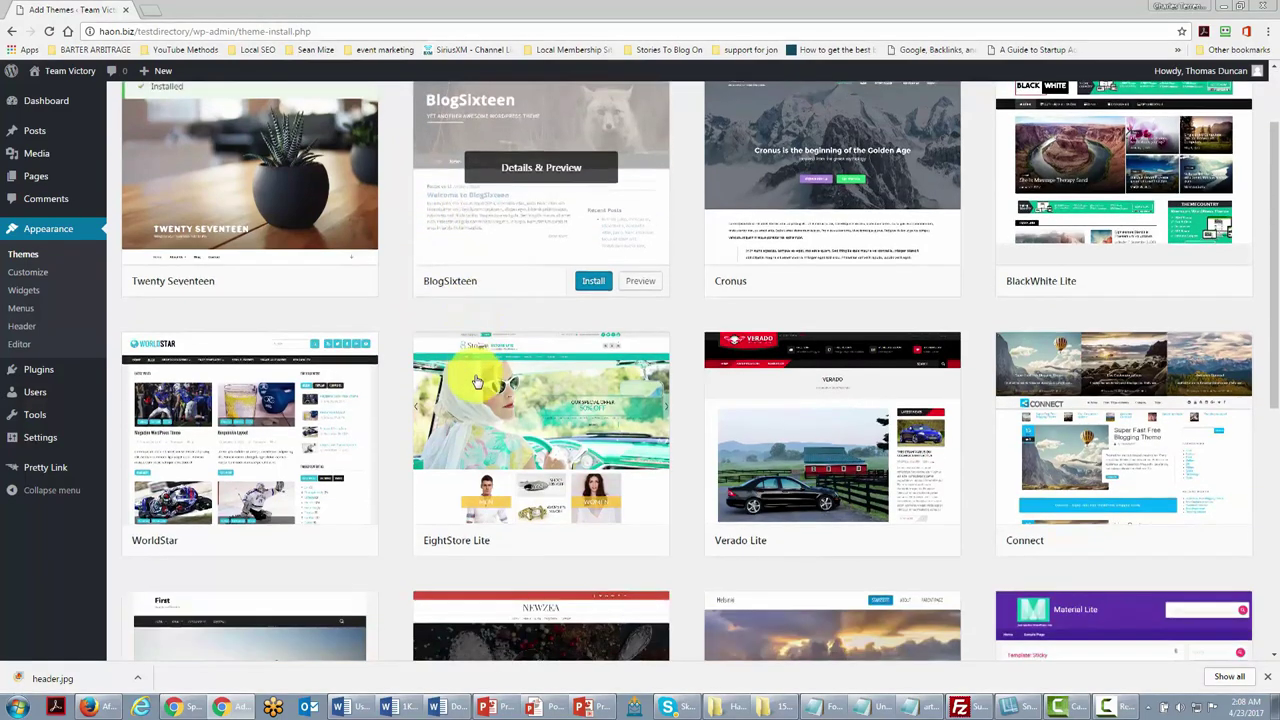
pyautogui.scroll(1, 514, 323)
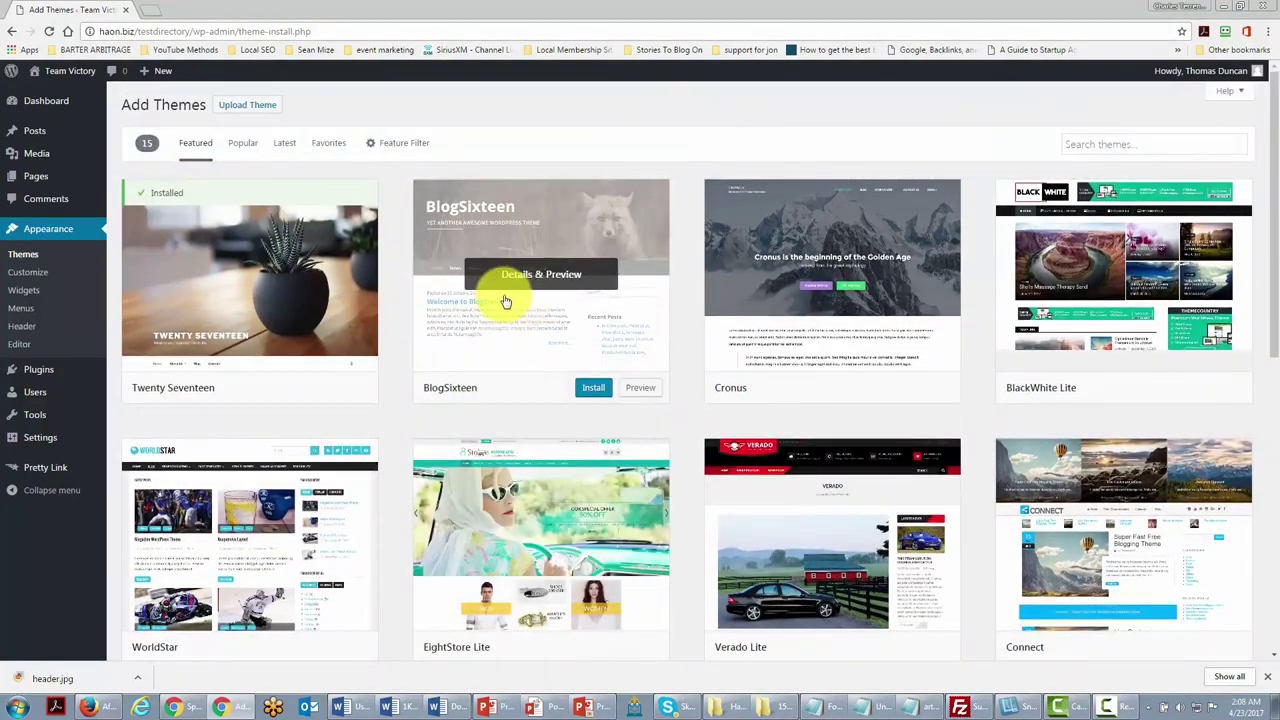
pyautogui.scroll(-3, 503, 300)
pyautogui.scroll(-2, 503, 305)
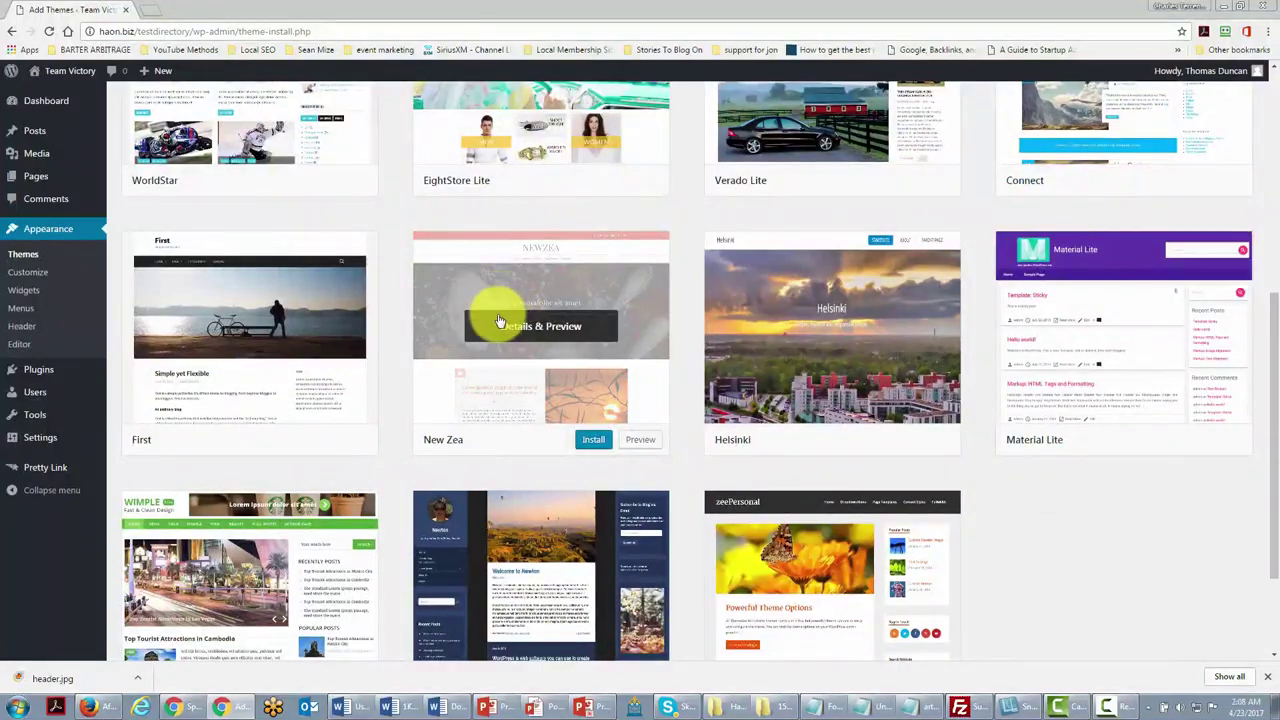
pyautogui.scroll(3, 500, 320)
pyautogui.scroll(2, 420, 250)
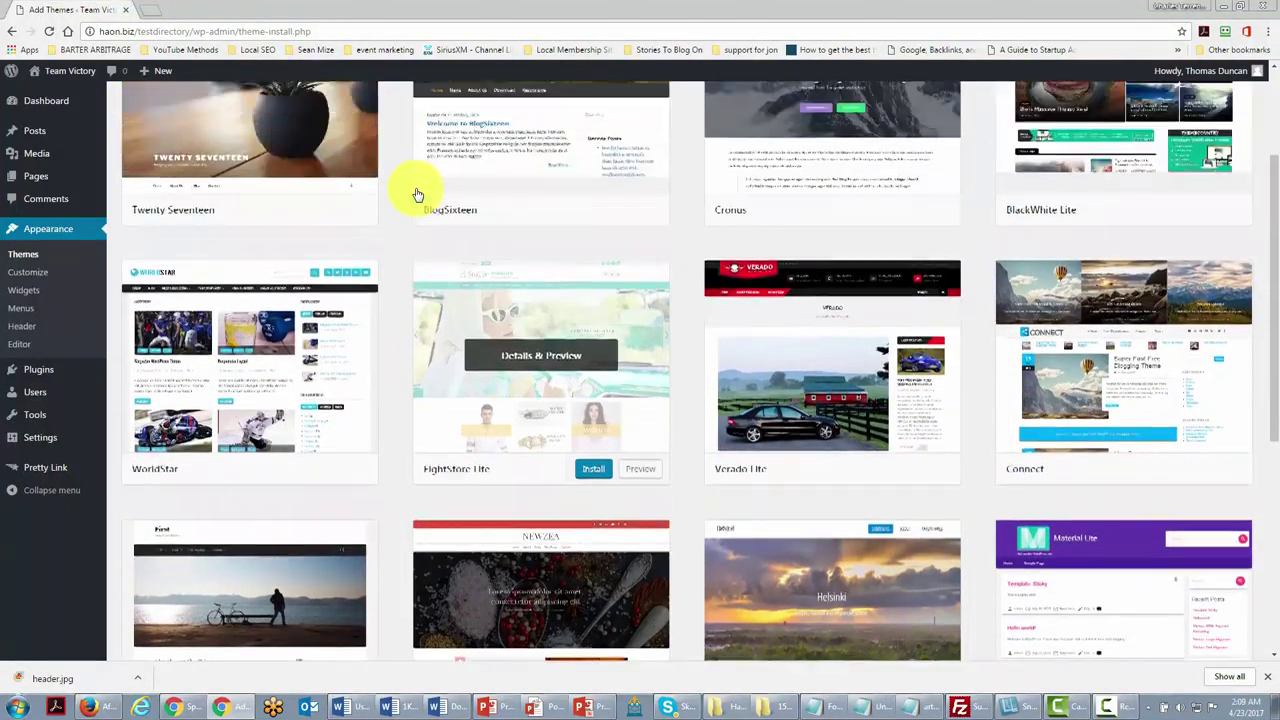
pyautogui.scroll(2, 436, 358)
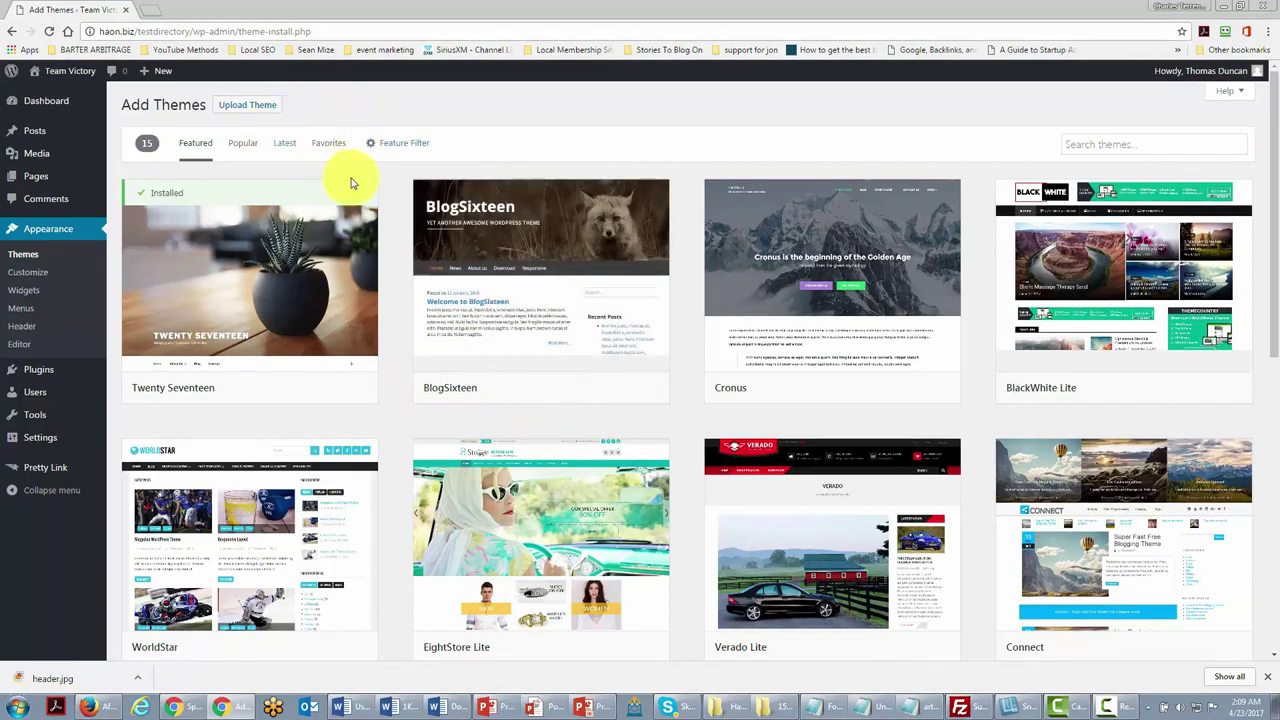
pyautogui.moveTo(371, 201)
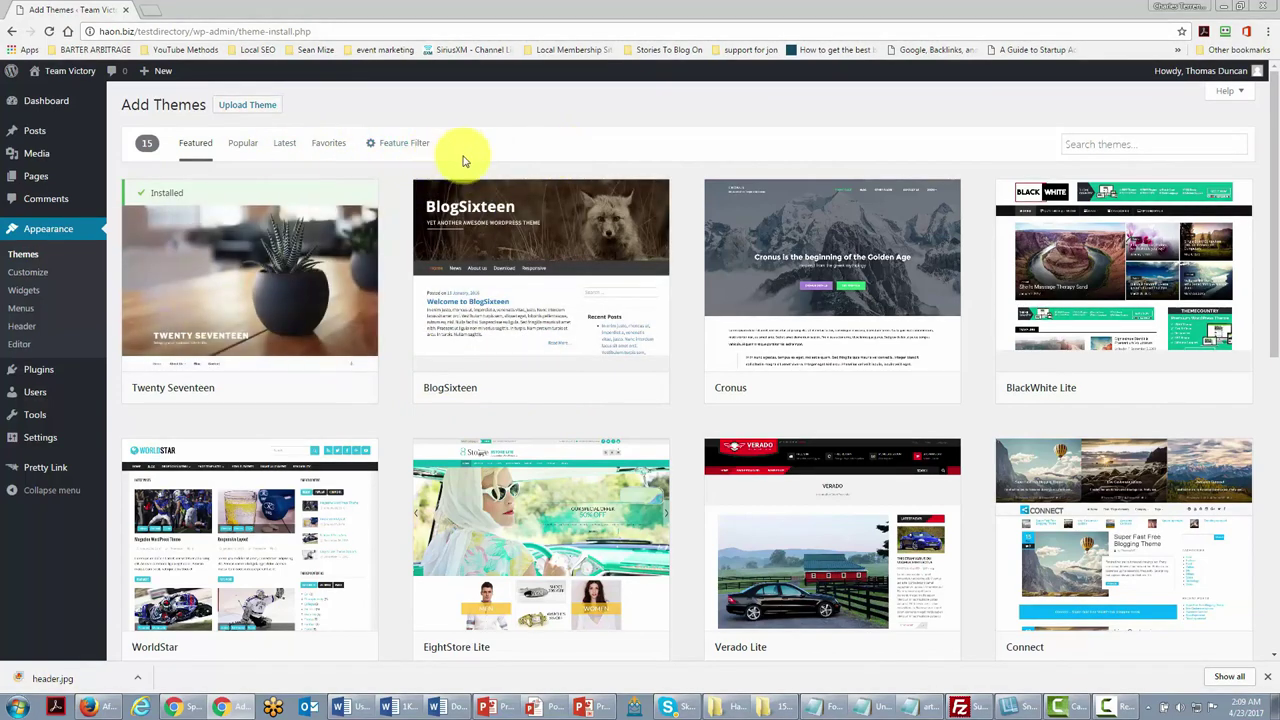
pyautogui.moveTo(510, 235)
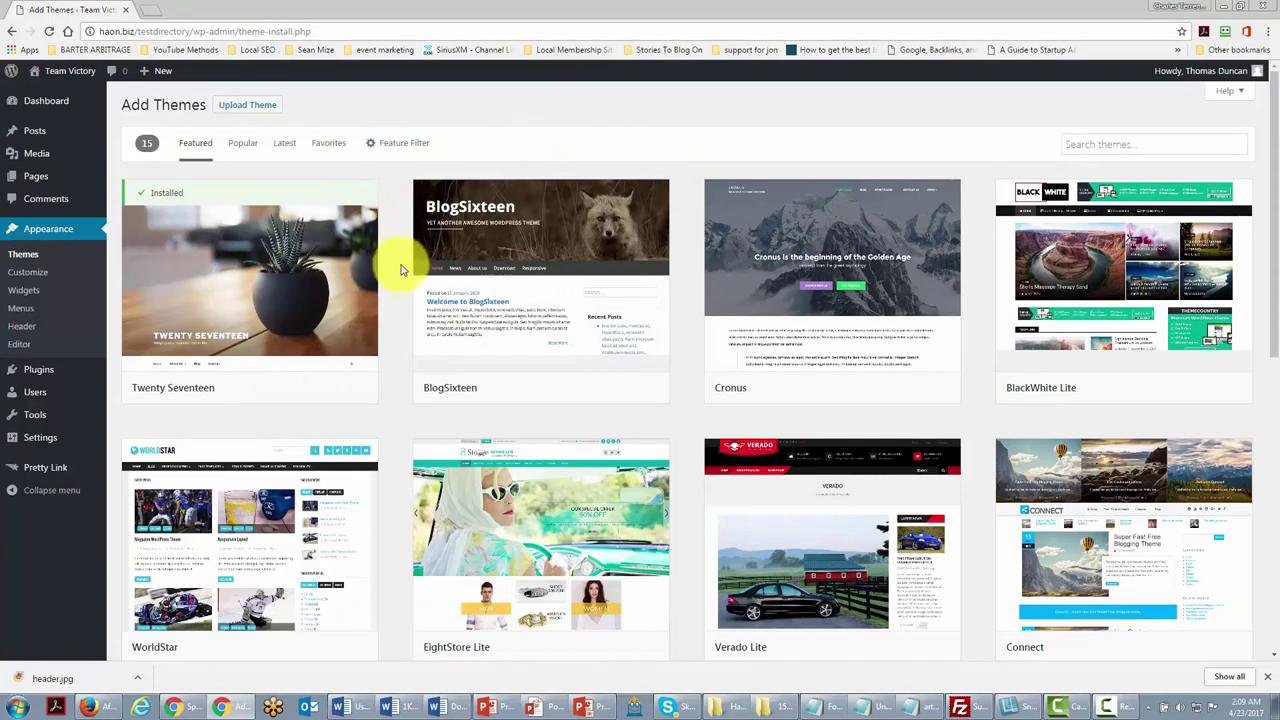
pyautogui.moveTo(523, 271)
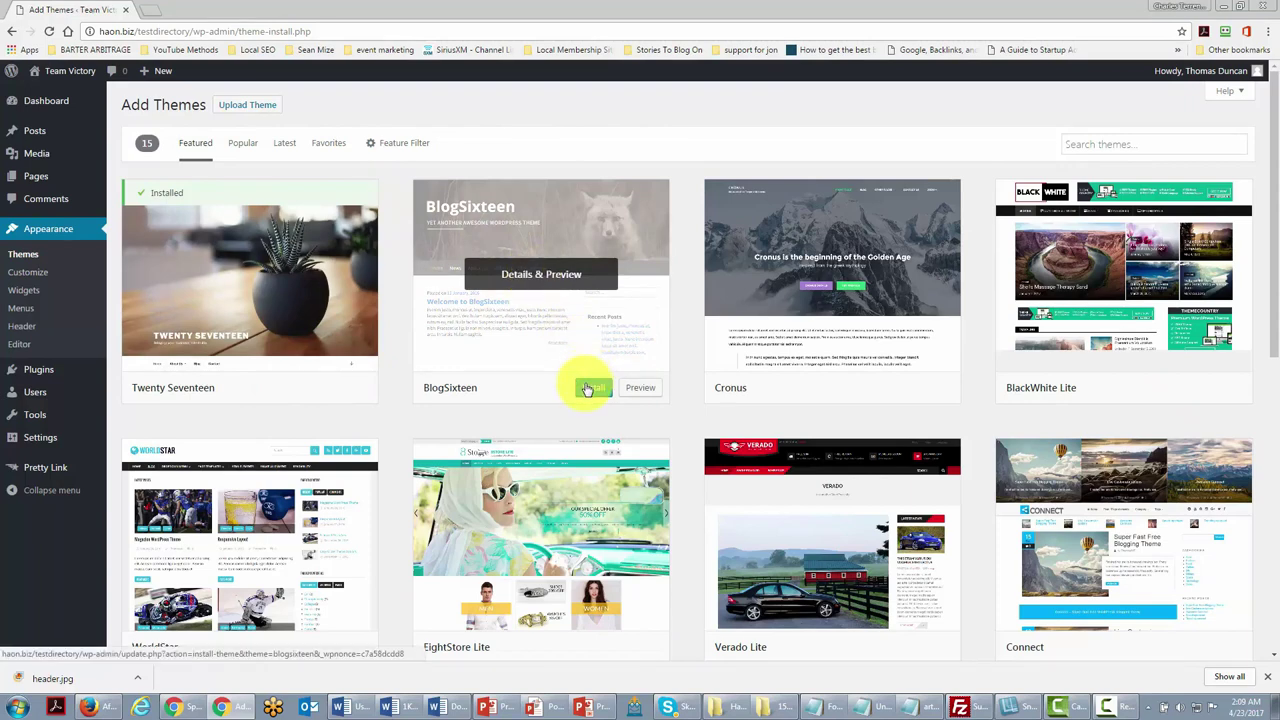
# Step: Install BlogSixteen, live-preview it, then leave the preview without activating
pyautogui.click(587, 390)
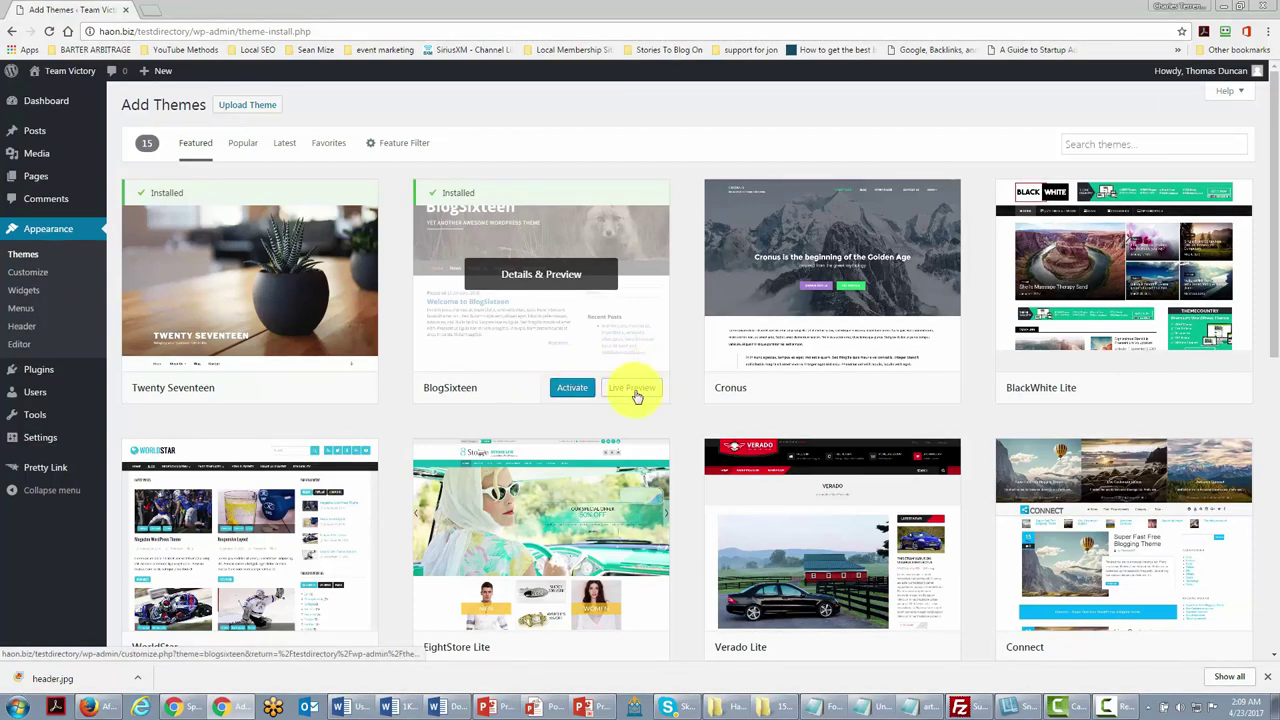
pyautogui.click(625, 392)
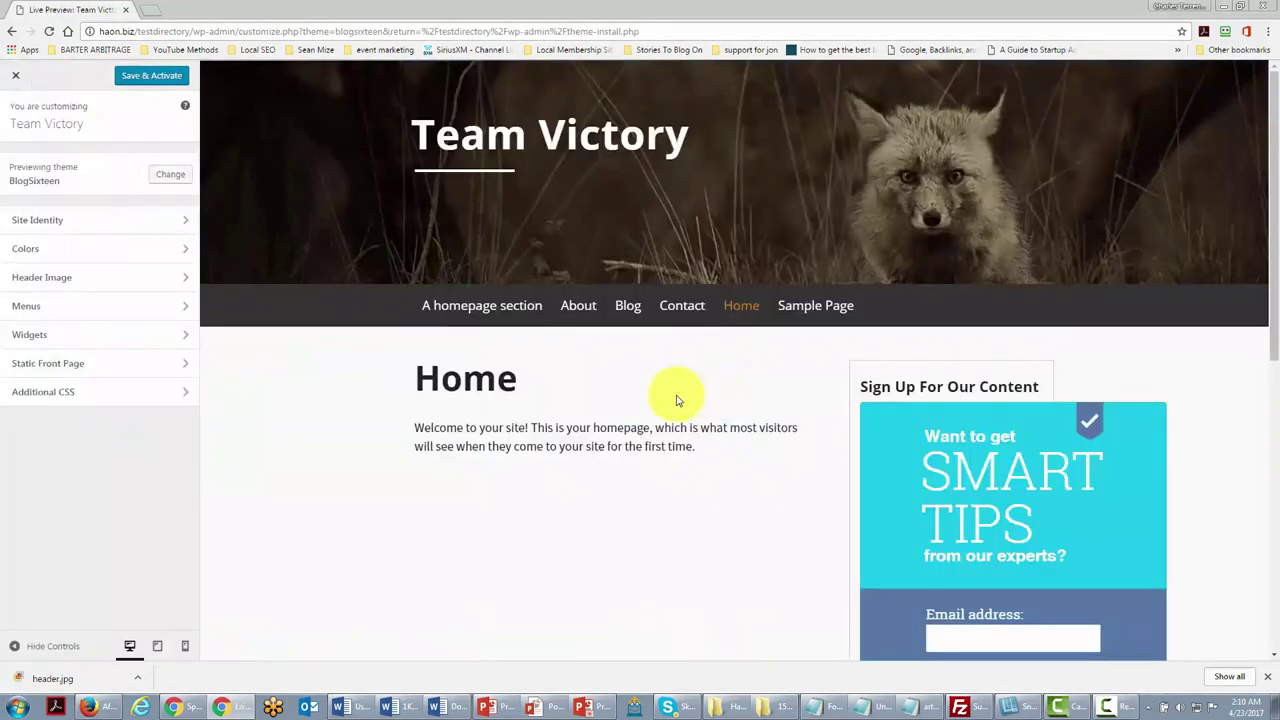
pyautogui.click(16, 76)
pyautogui.click(688, 106)
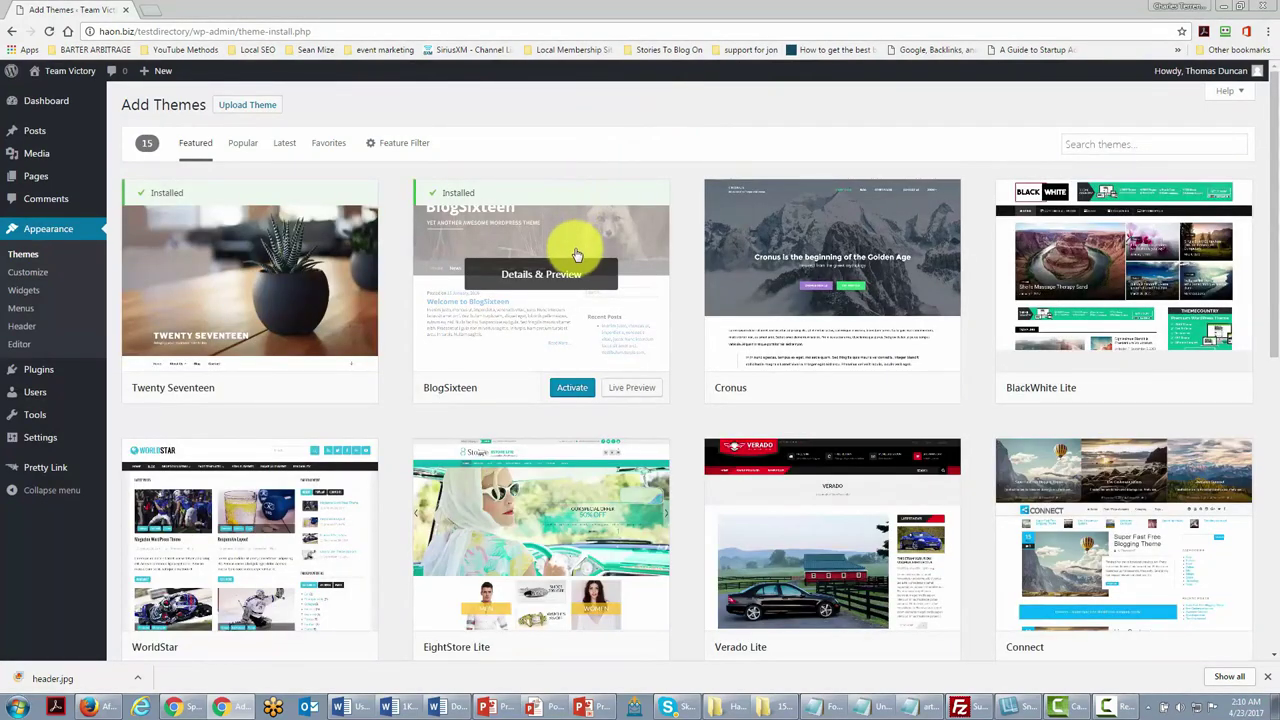
# Step: Install the Cronus theme from its details preview and activate it
pyautogui.click(831, 280)
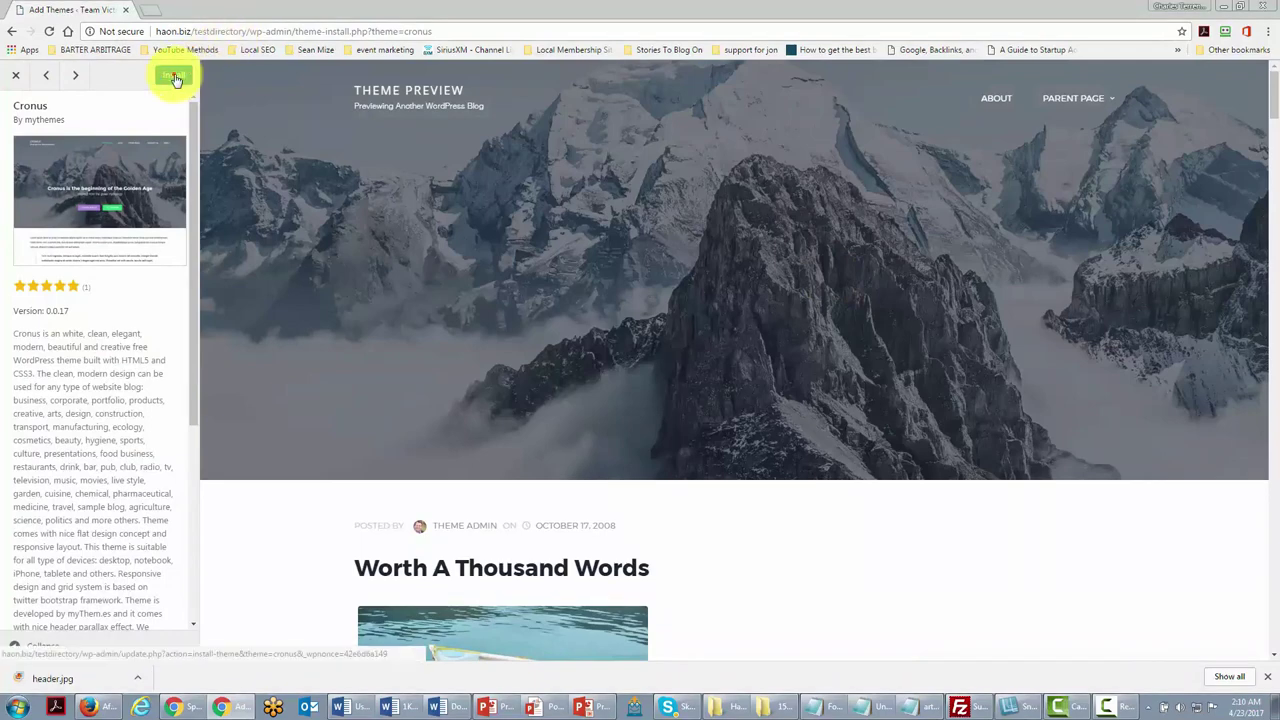
pyautogui.click(175, 74)
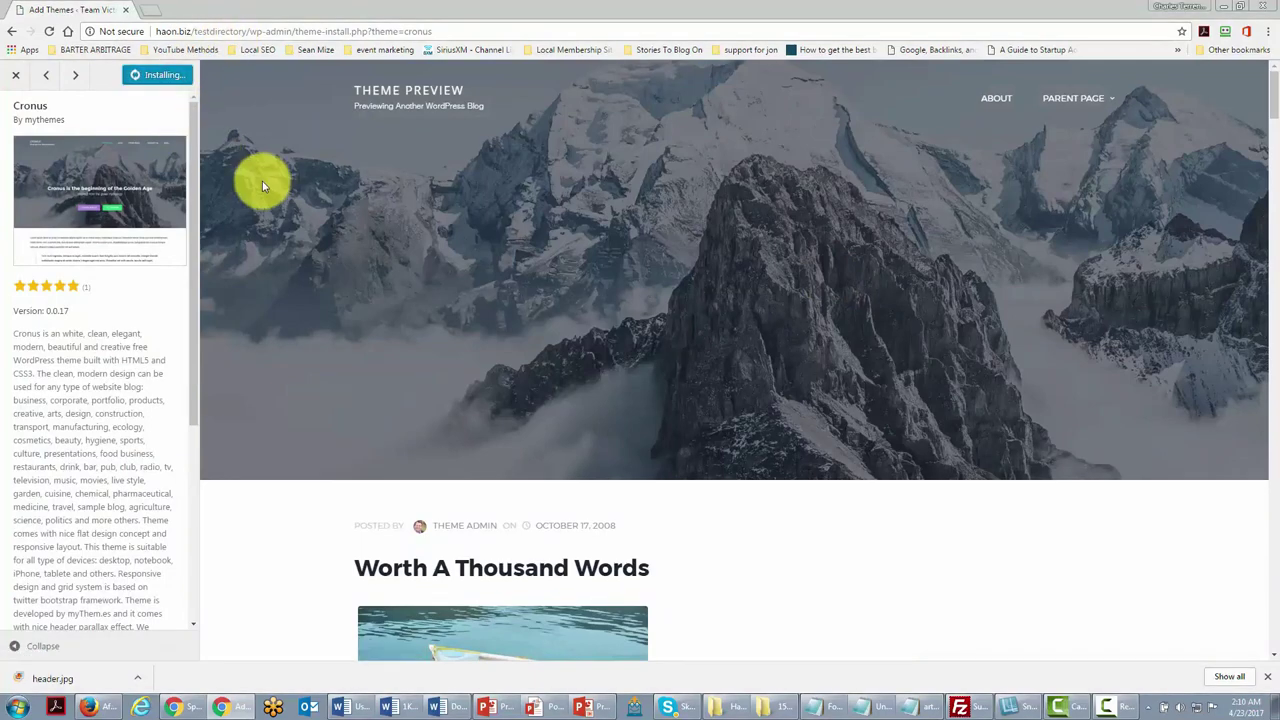
pyautogui.scroll(-6, 440, 204)
pyautogui.scroll(-5, 458, 275)
pyautogui.click(171, 77)
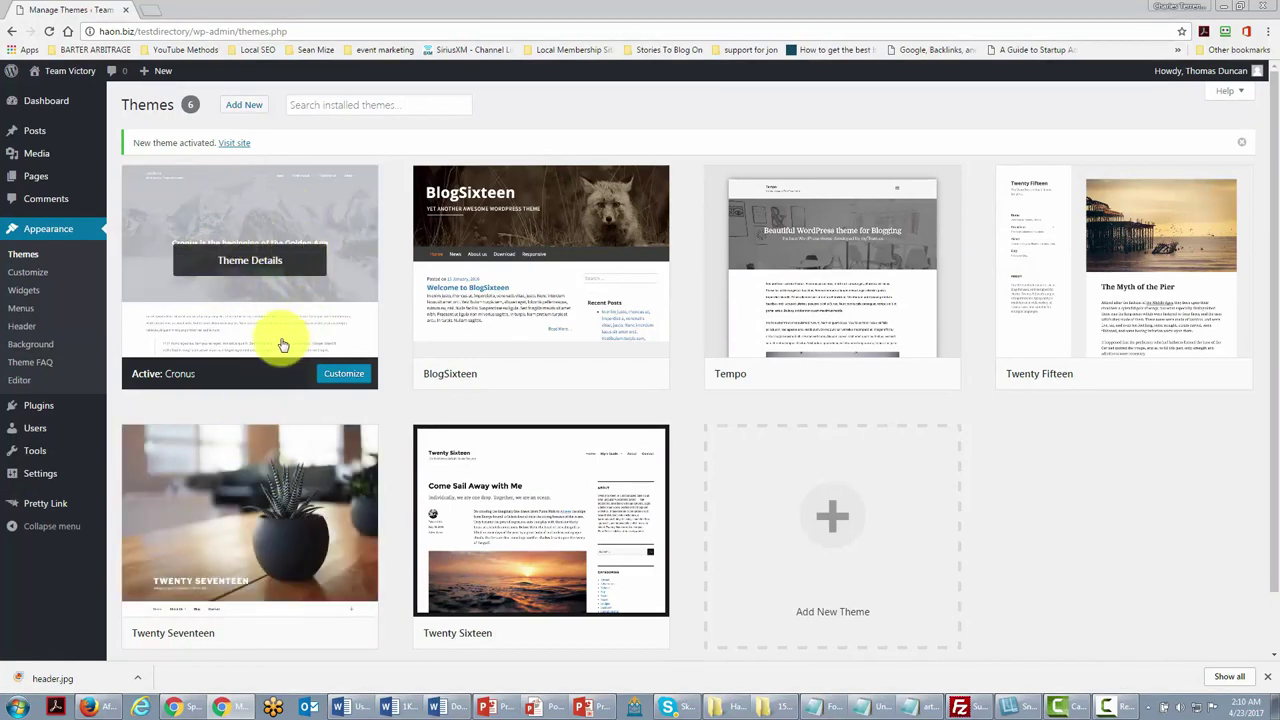
# Step: Return from viewing the Cronus site and reactivate Twenty Seventeen
pyautogui.moveTo(62, 84)
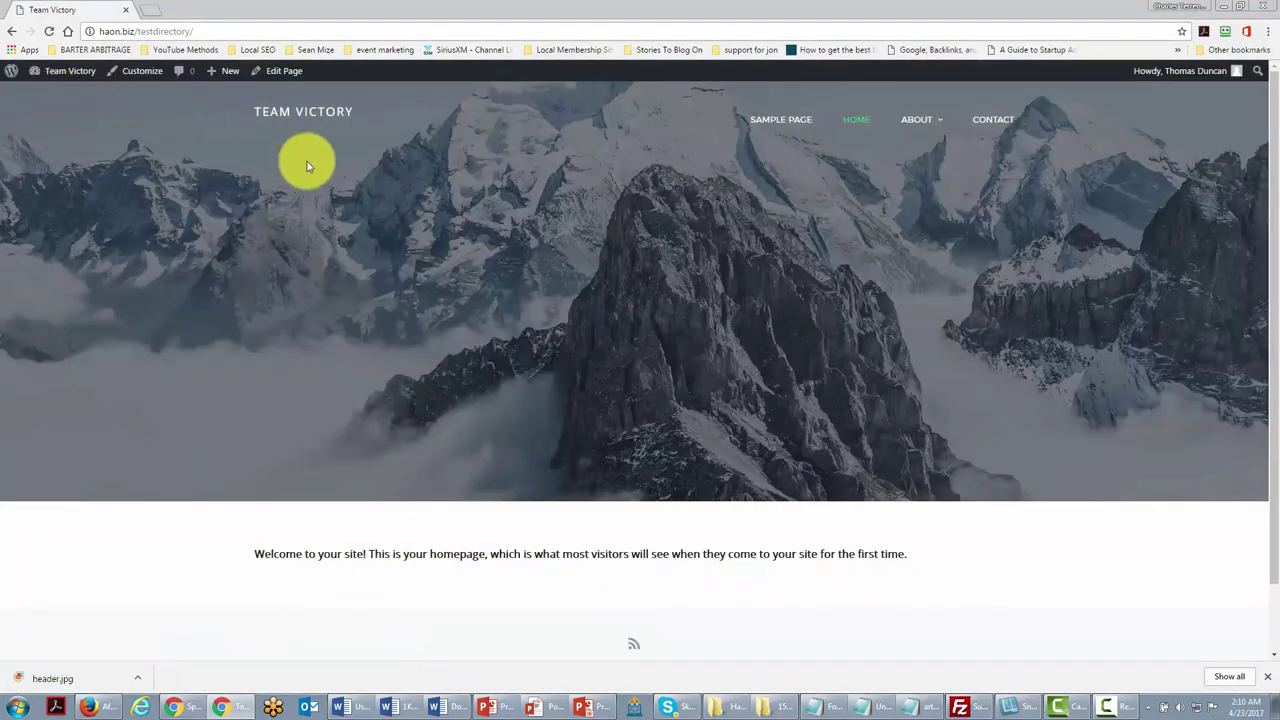
pyautogui.click(12, 33)
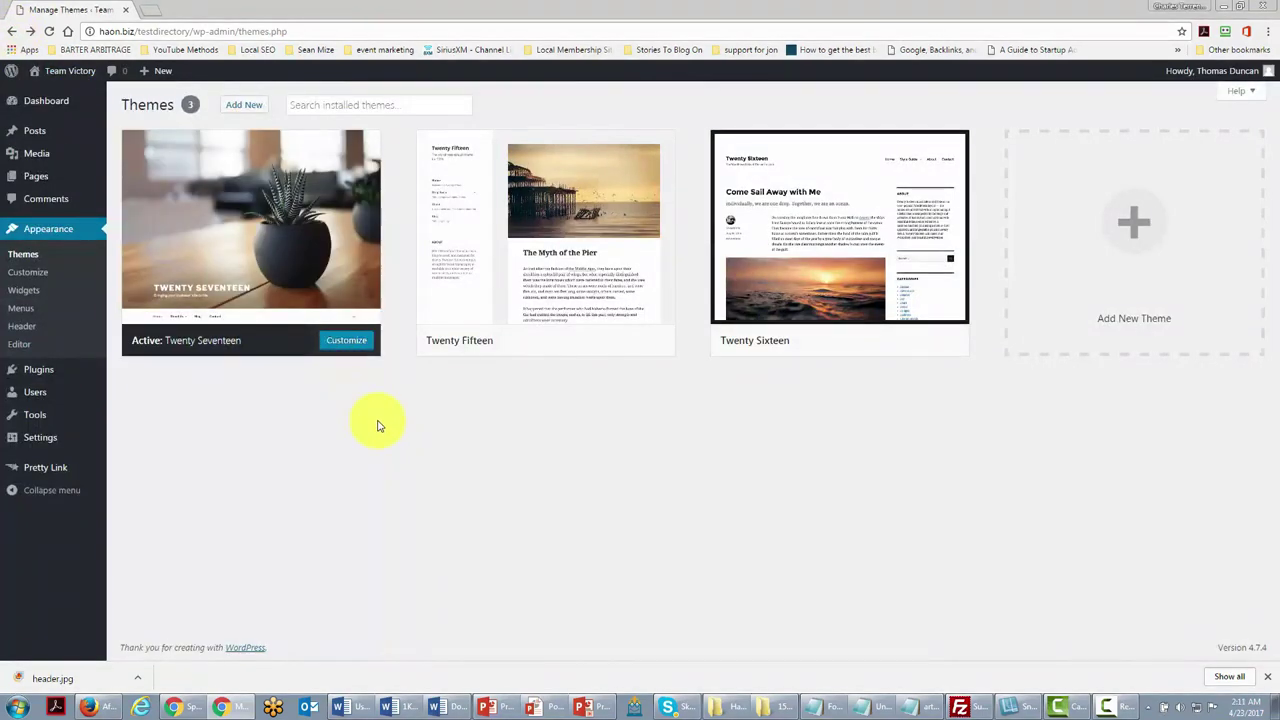
pyautogui.moveTo(229, 240)
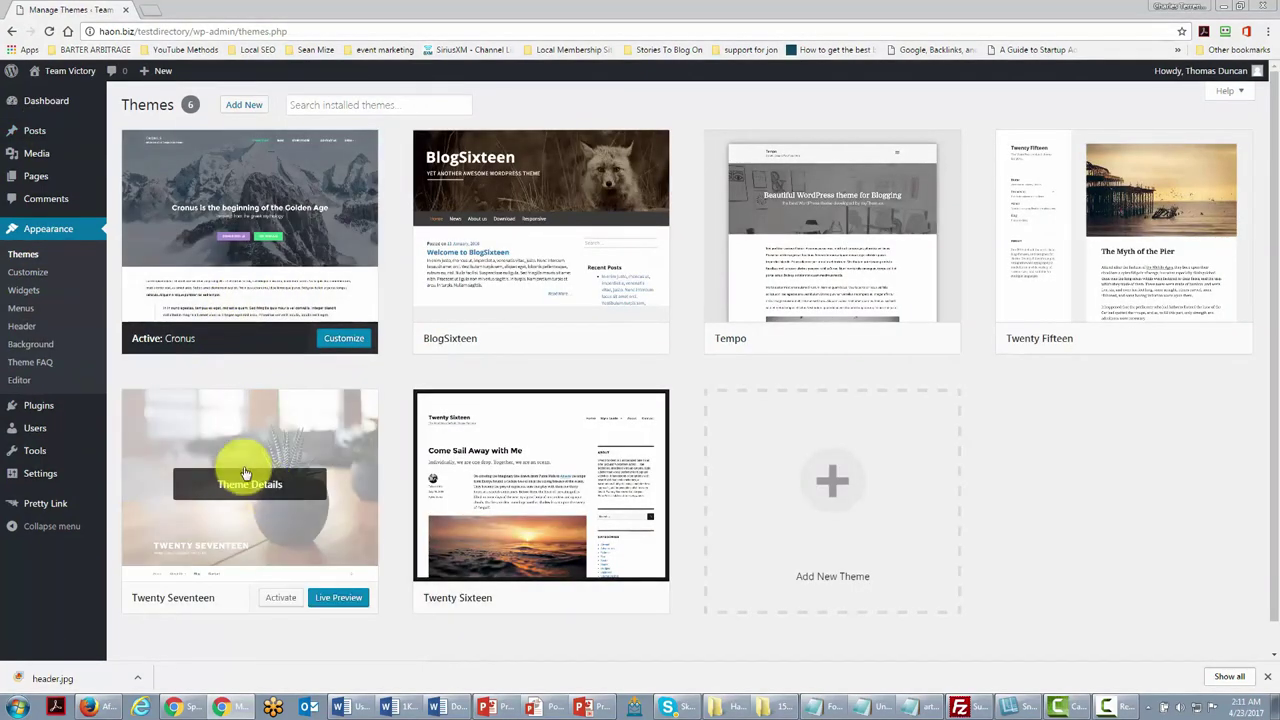
pyautogui.click(279, 598)
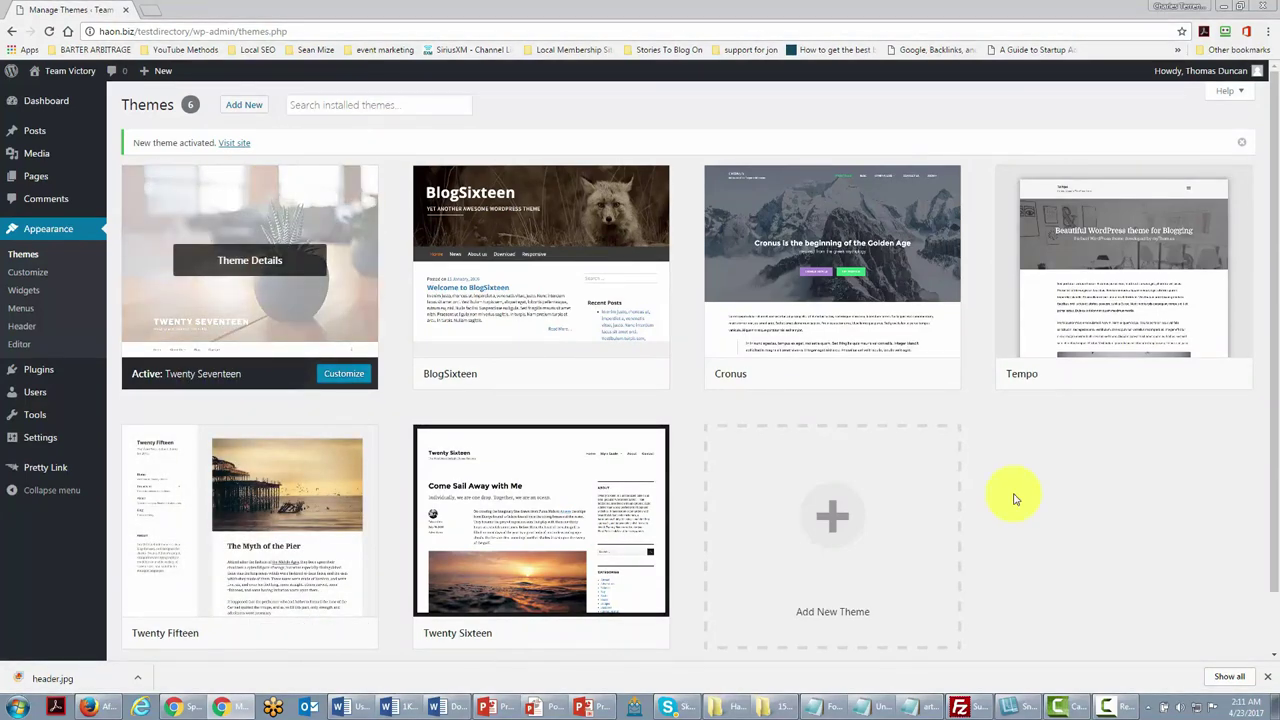
# Step: Search Google for 'wp wordpress theme' in a new Chrome tab
pyautogui.click(145, 13)
pyautogui.click(197, 31)
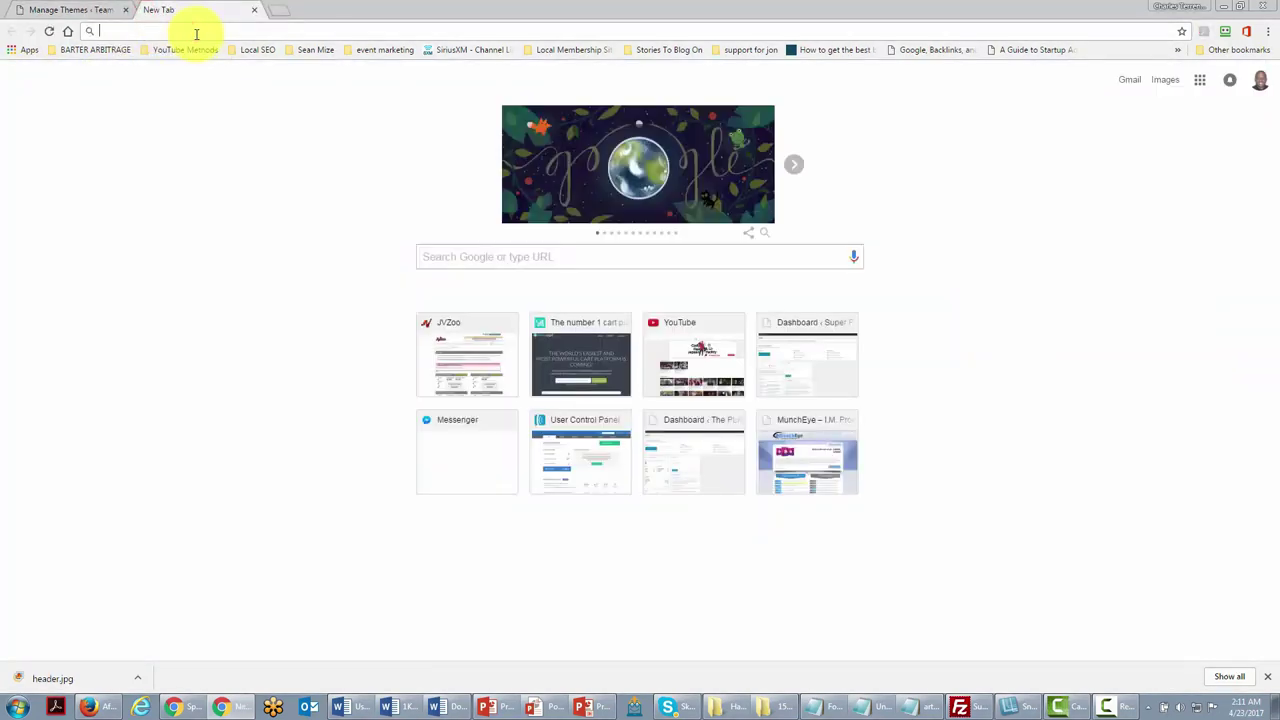
pyautogui.write('wp wp')
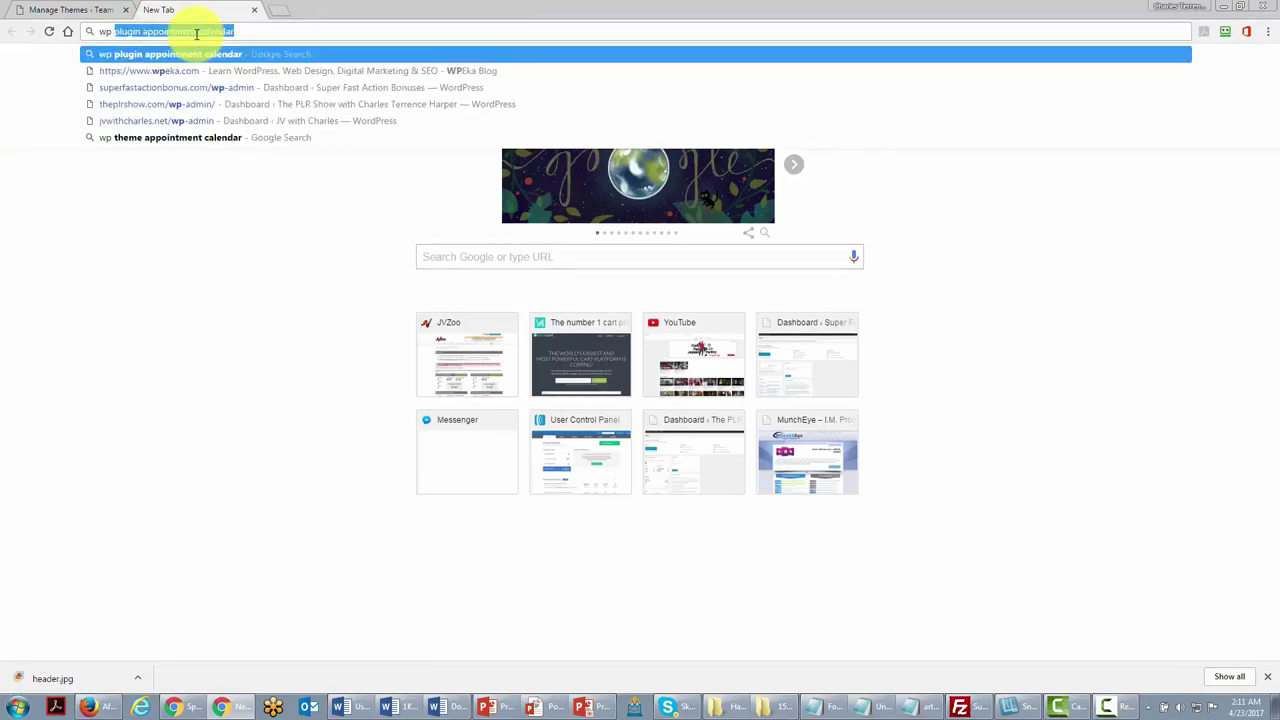
pyautogui.press('BackSpace')
pyautogui.write('ordpress theme')
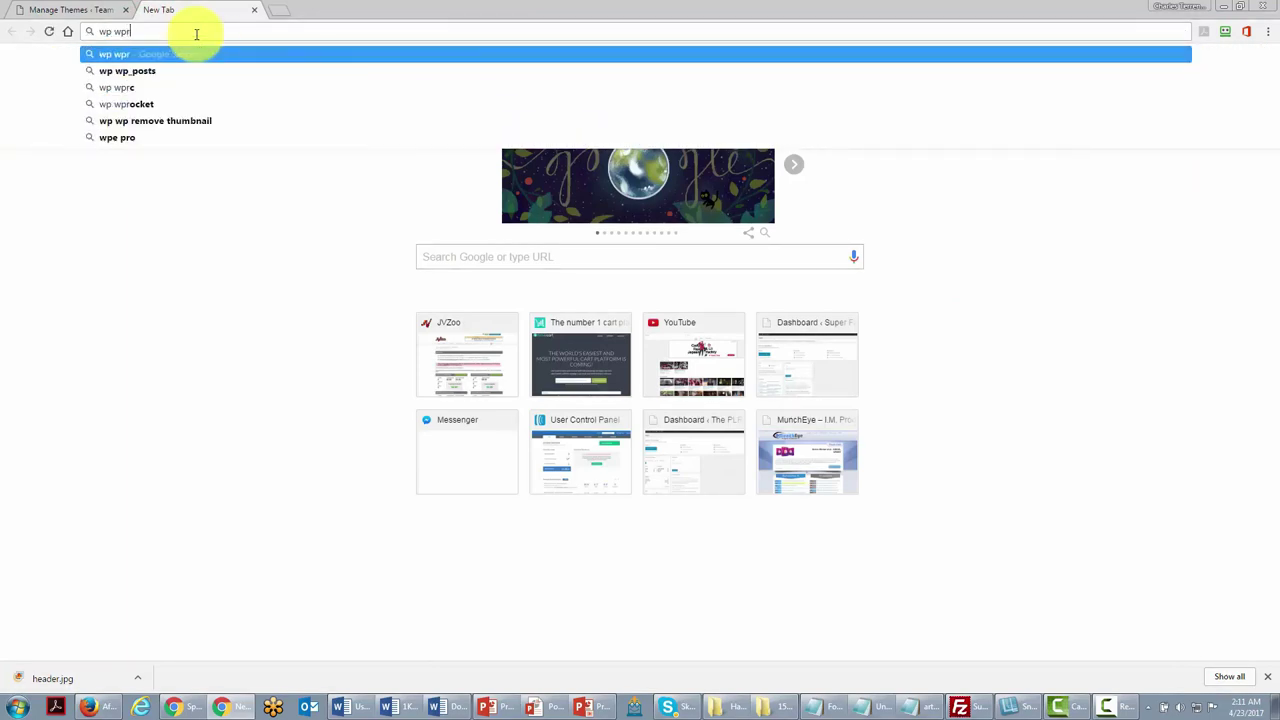
pyautogui.press('Return')
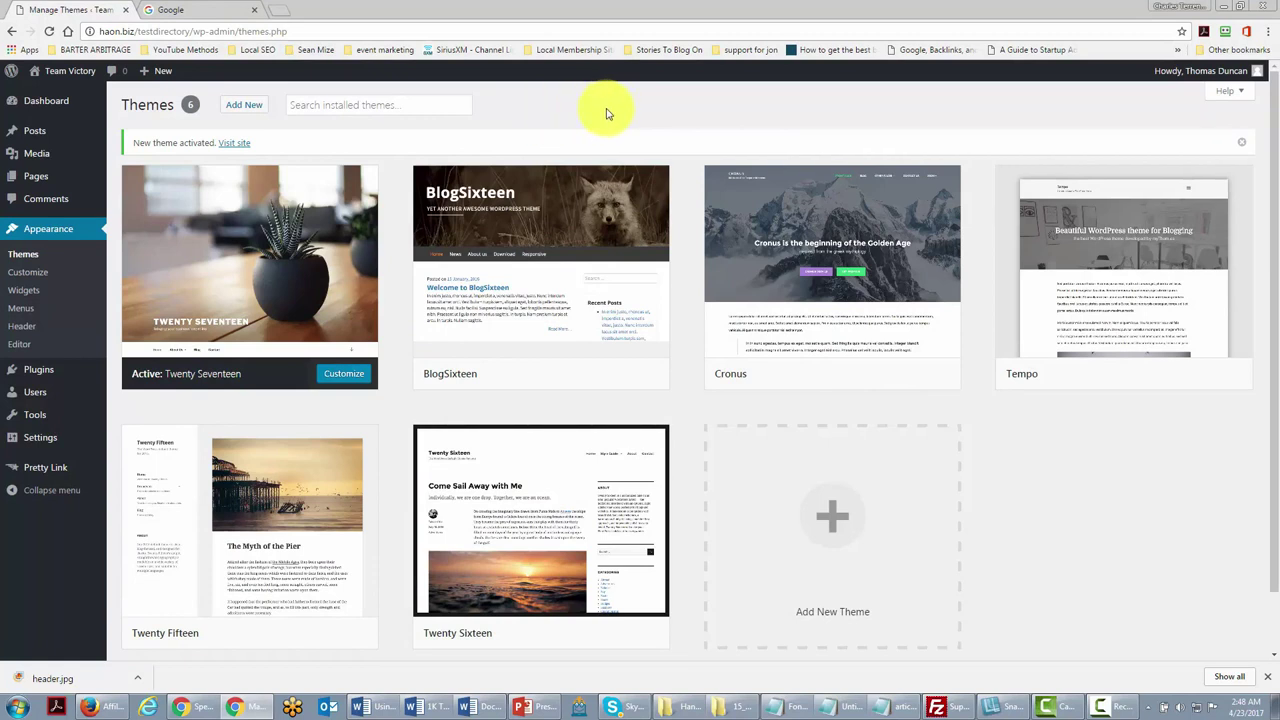
# Step: Search the Add Plugins directory for 'forum'
pyautogui.moveTo(52, 368)
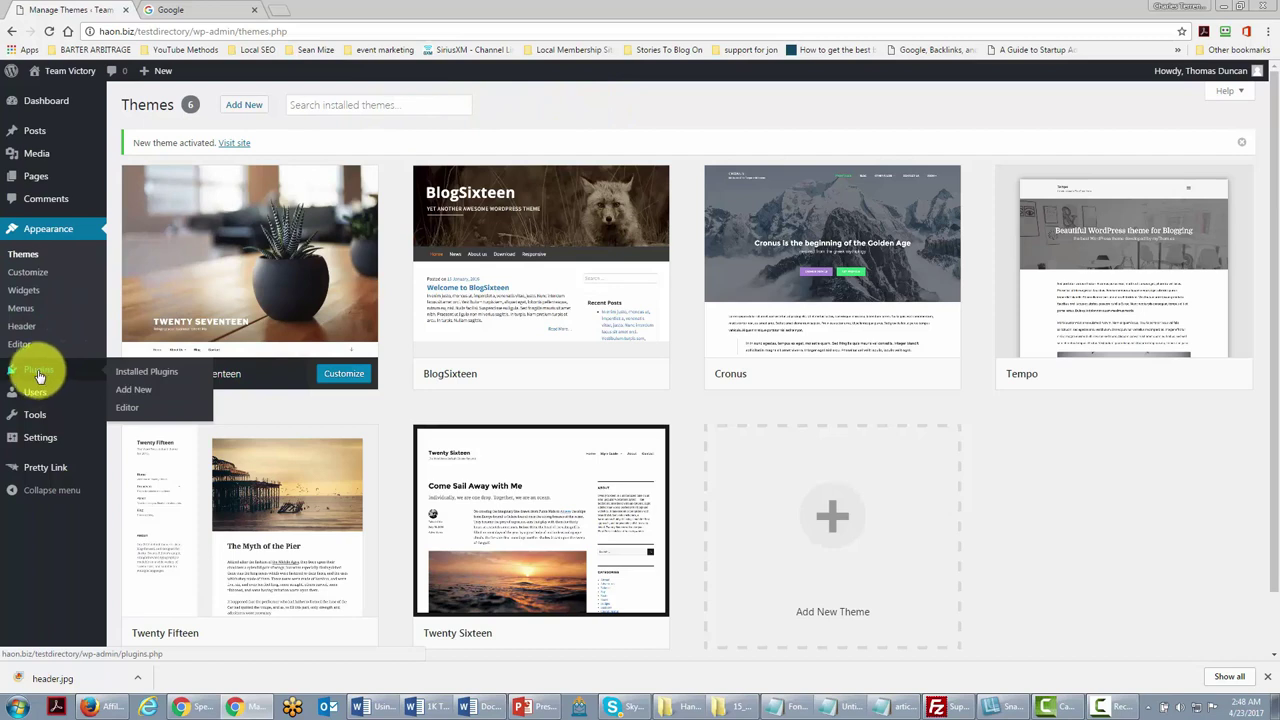
pyautogui.click(131, 390)
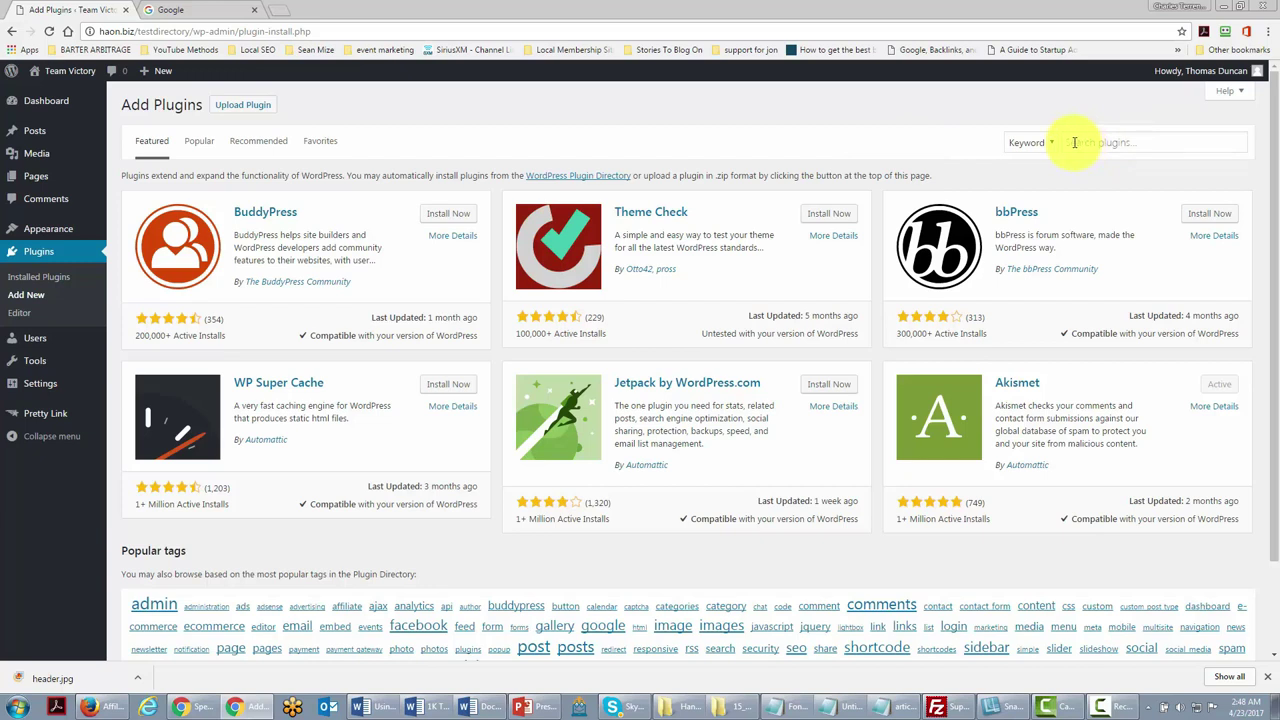
pyautogui.click(1074, 142)
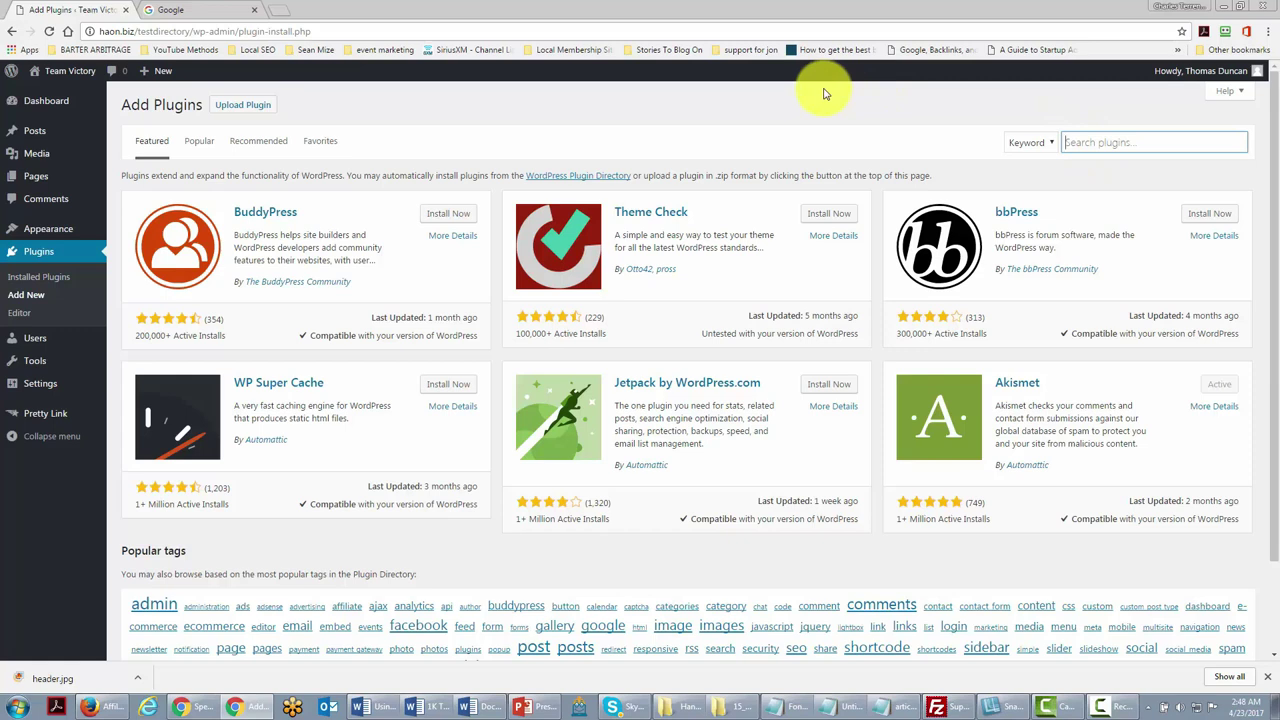
pyautogui.write('forum')
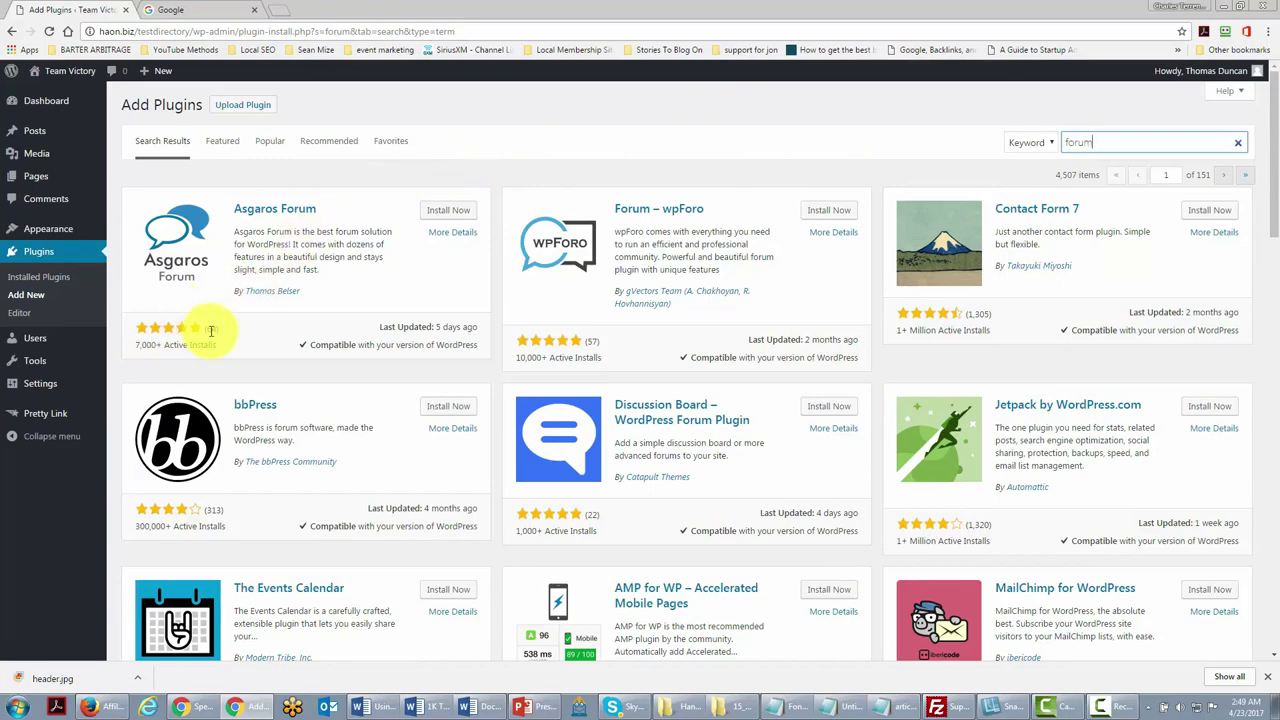
# Step: Scroll through the forum plugin search results
pyautogui.scroll(-2, 634, 334)
pyautogui.scroll(1, 547, 254)
pyautogui.scroll(1, 457, 371)
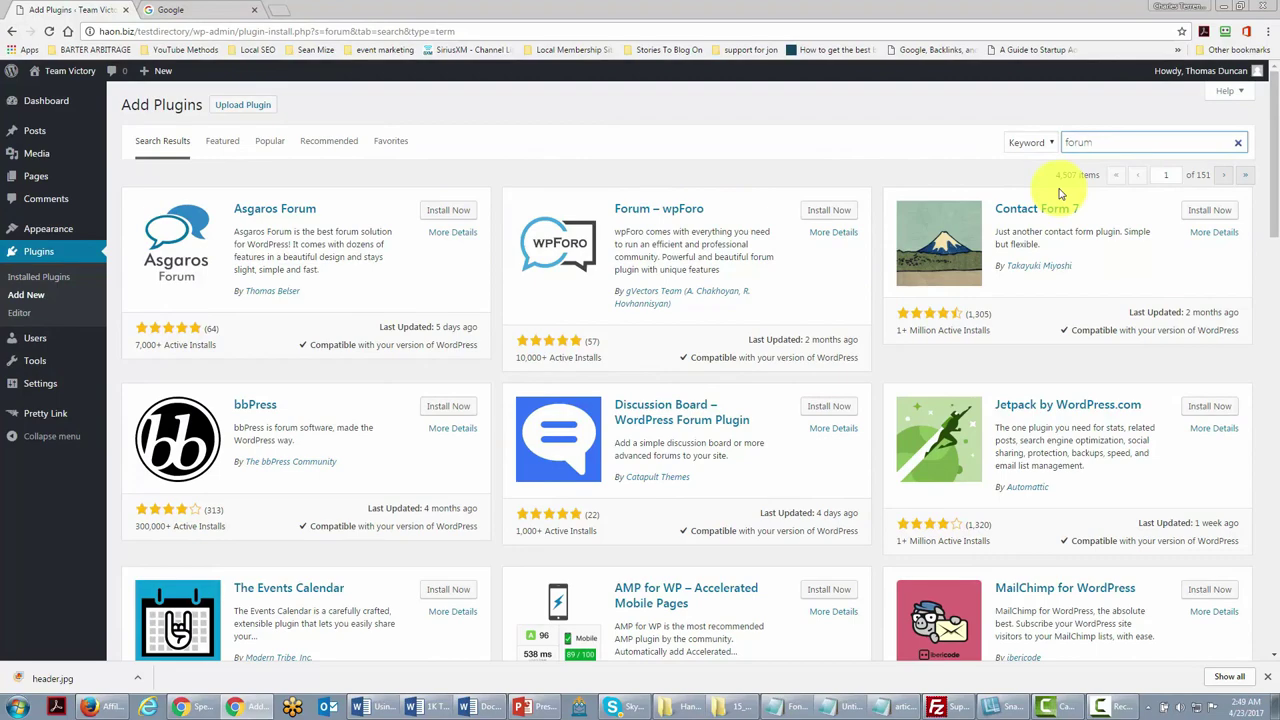
# Step: Replace the search with 'appointment' and browse the booking plugin results
pyautogui.hotkey('ctrl', 'a')
pyautogui.write('appointment')
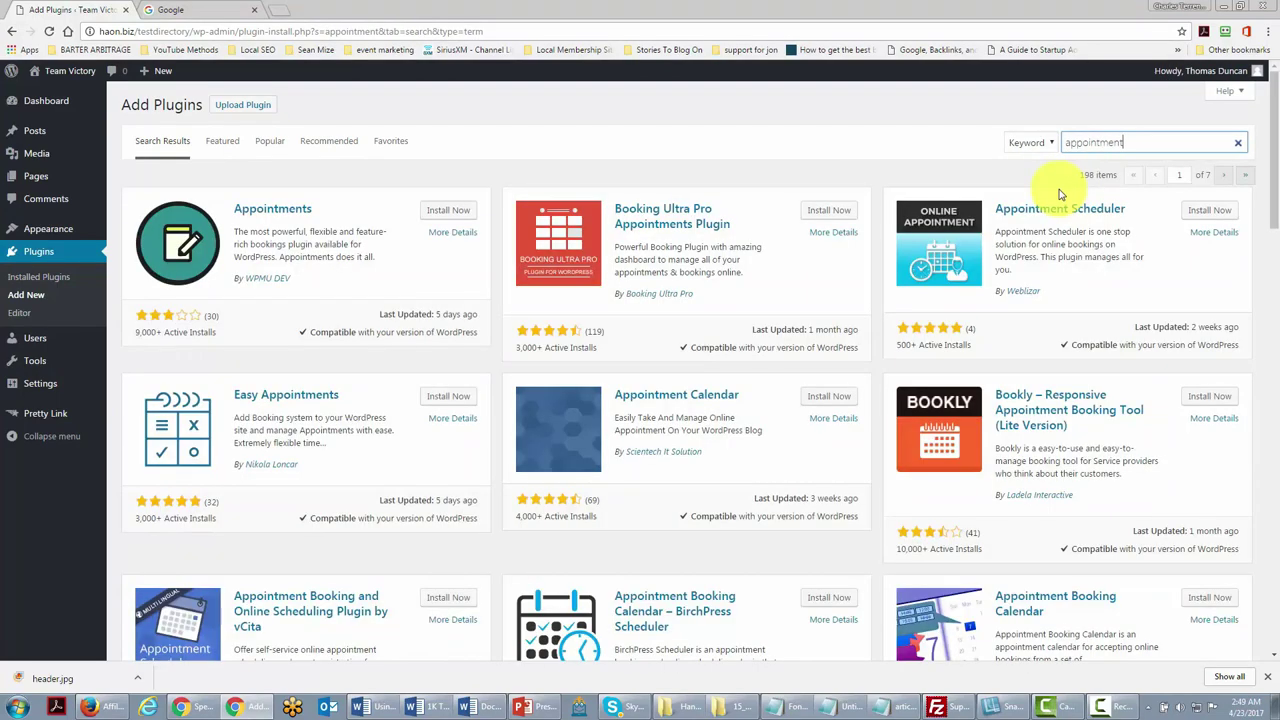
pyautogui.scroll(-1, 420, 245)
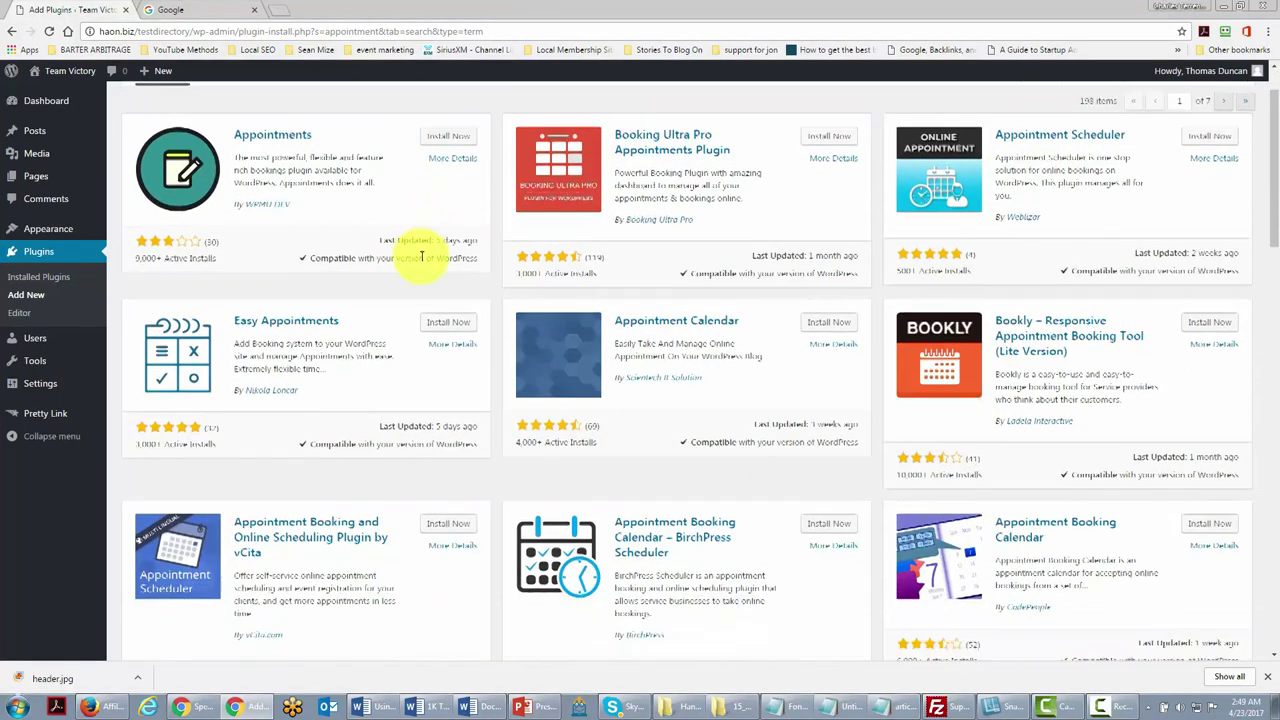
pyautogui.scroll(1, 457, 317)
pyautogui.scroll(-2, 548, 365)
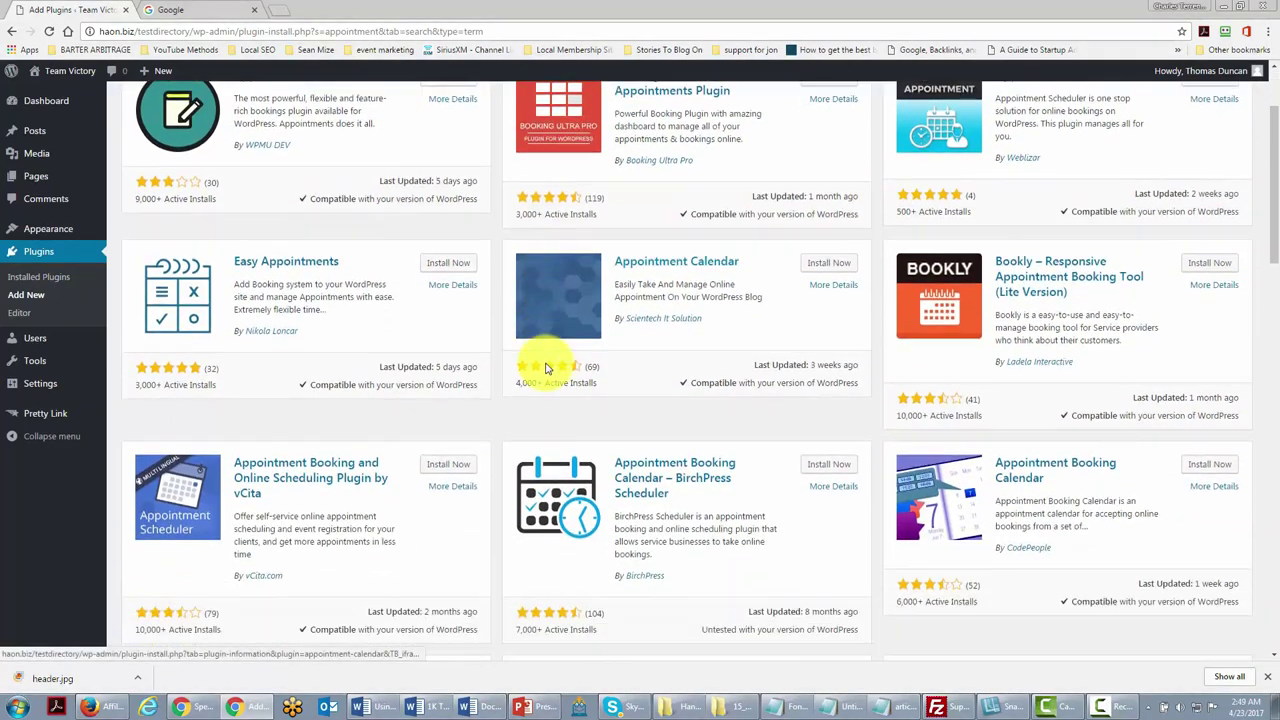
pyautogui.scroll(3, 545, 366)
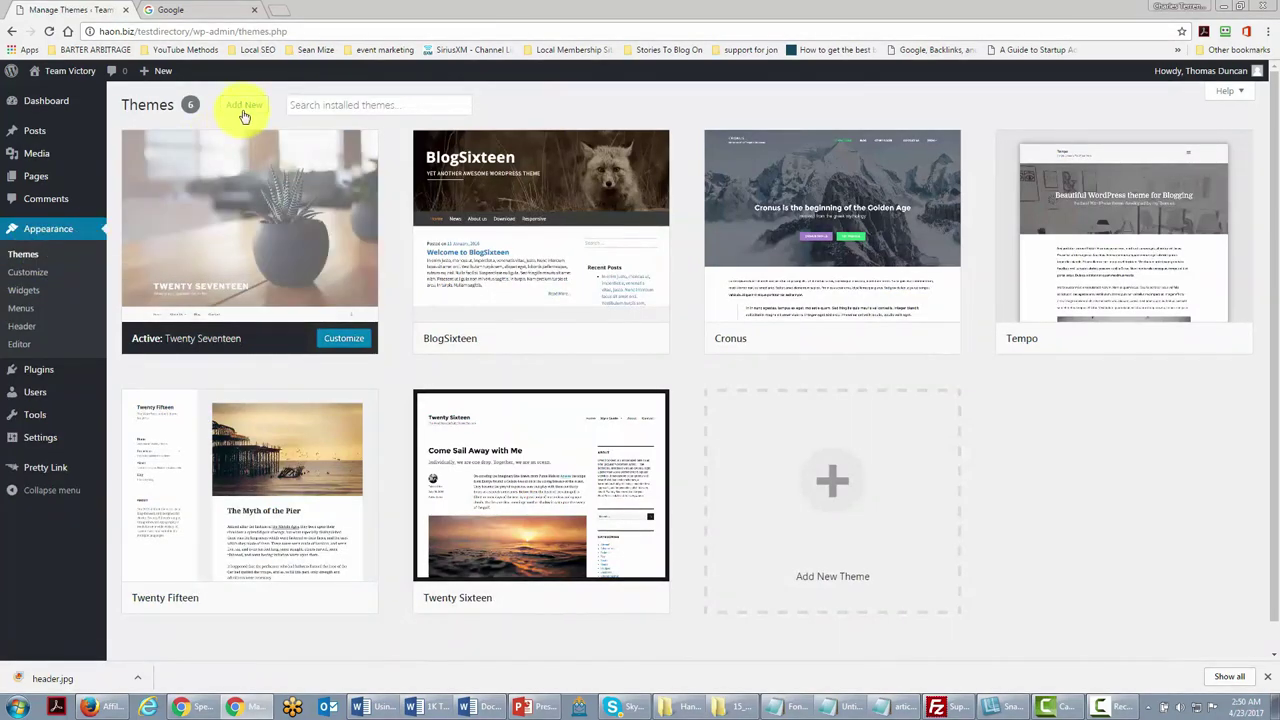
# Step: Bring up the Feature Filter options on the Add Themes page
pyautogui.click(243, 104)
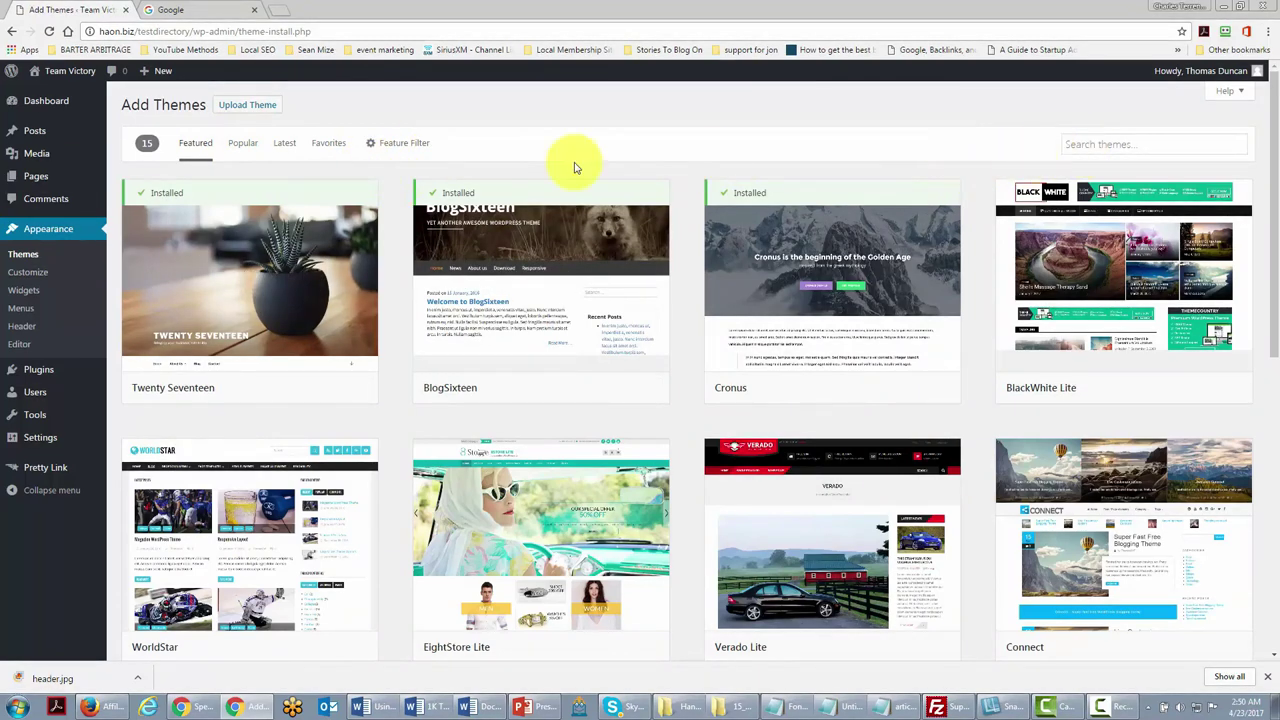
pyautogui.click(389, 147)
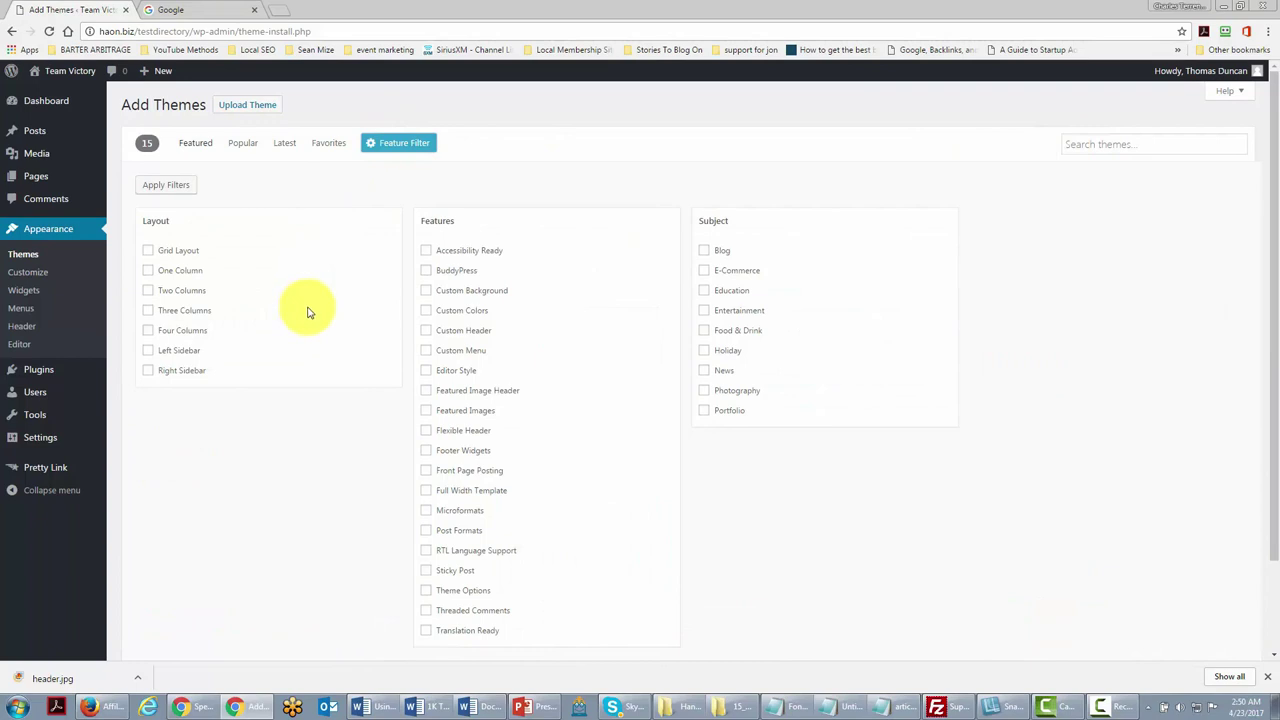
pyautogui.scroll(-2, 343, 400)
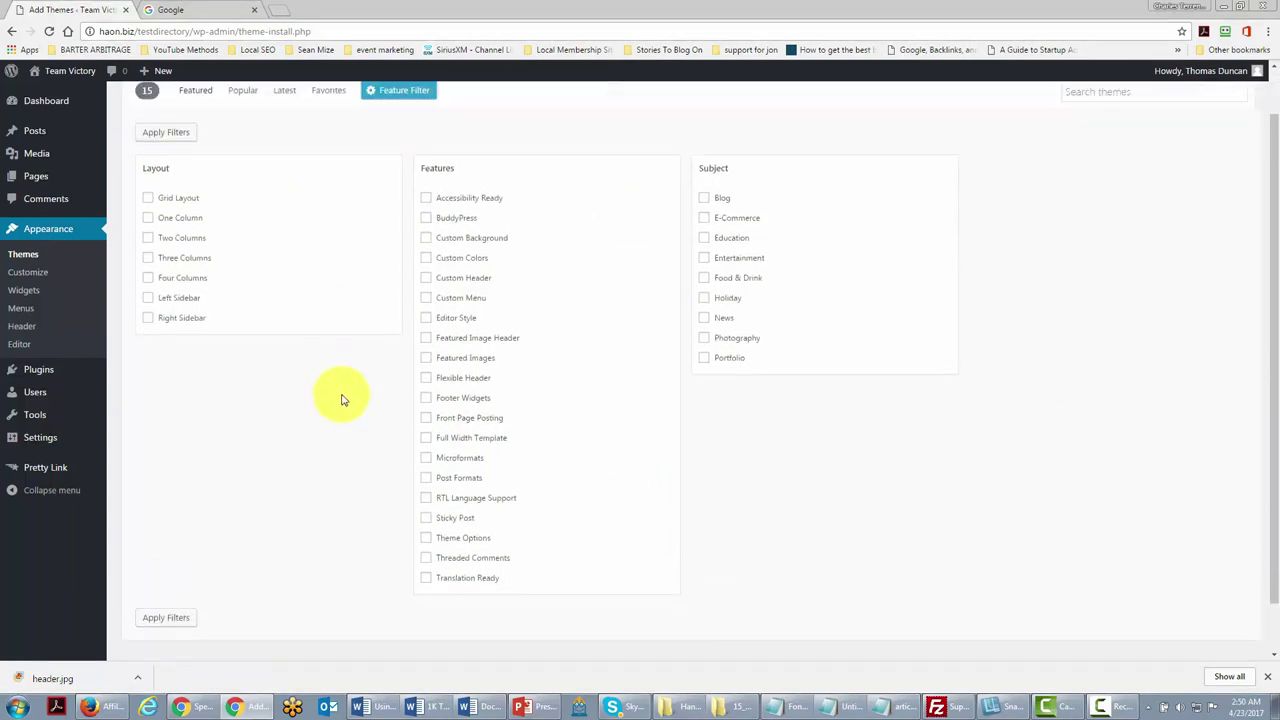
pyautogui.scroll(2, 343, 400)
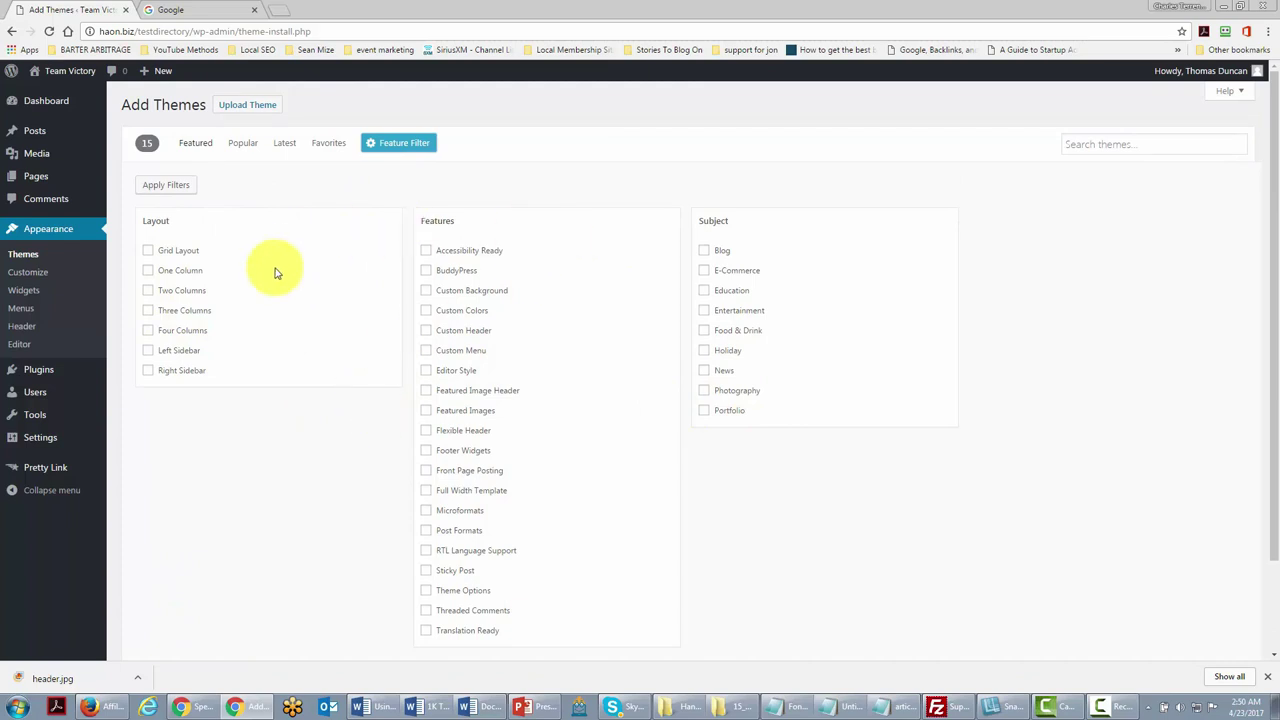
# Step: Filter themes by Three Columns and Custom Header, then browse the 236 results
pyautogui.click(149, 312)
pyautogui.scroll(-2, 471, 423)
pyautogui.scroll(2, 471, 423)
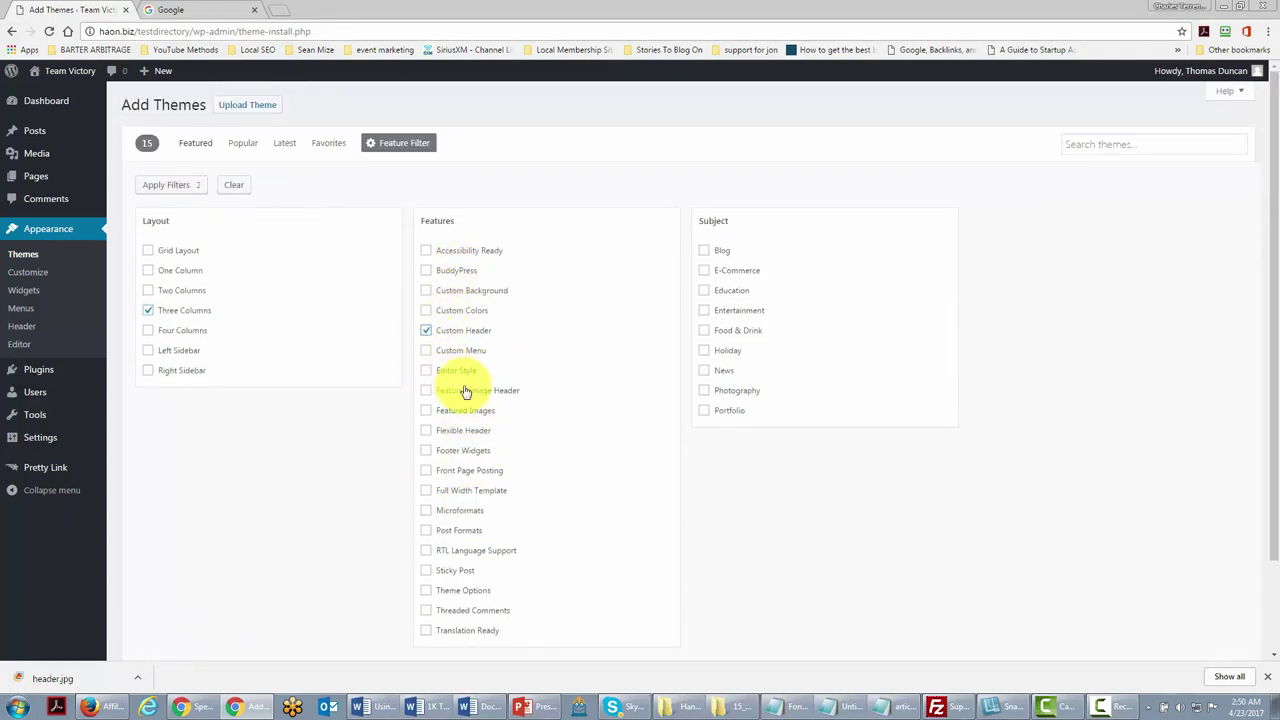
pyautogui.click(187, 187)
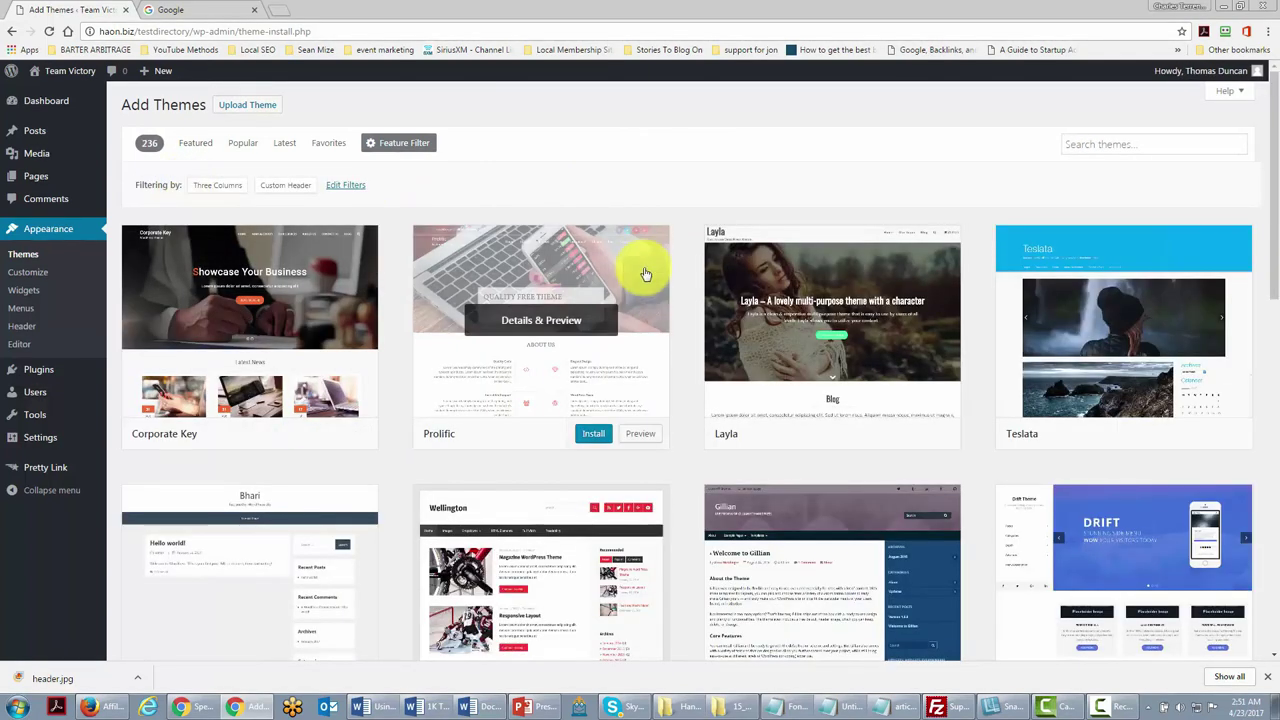
pyautogui.scroll(-2, 600, 330)
pyautogui.scroll(-2, 600, 342)
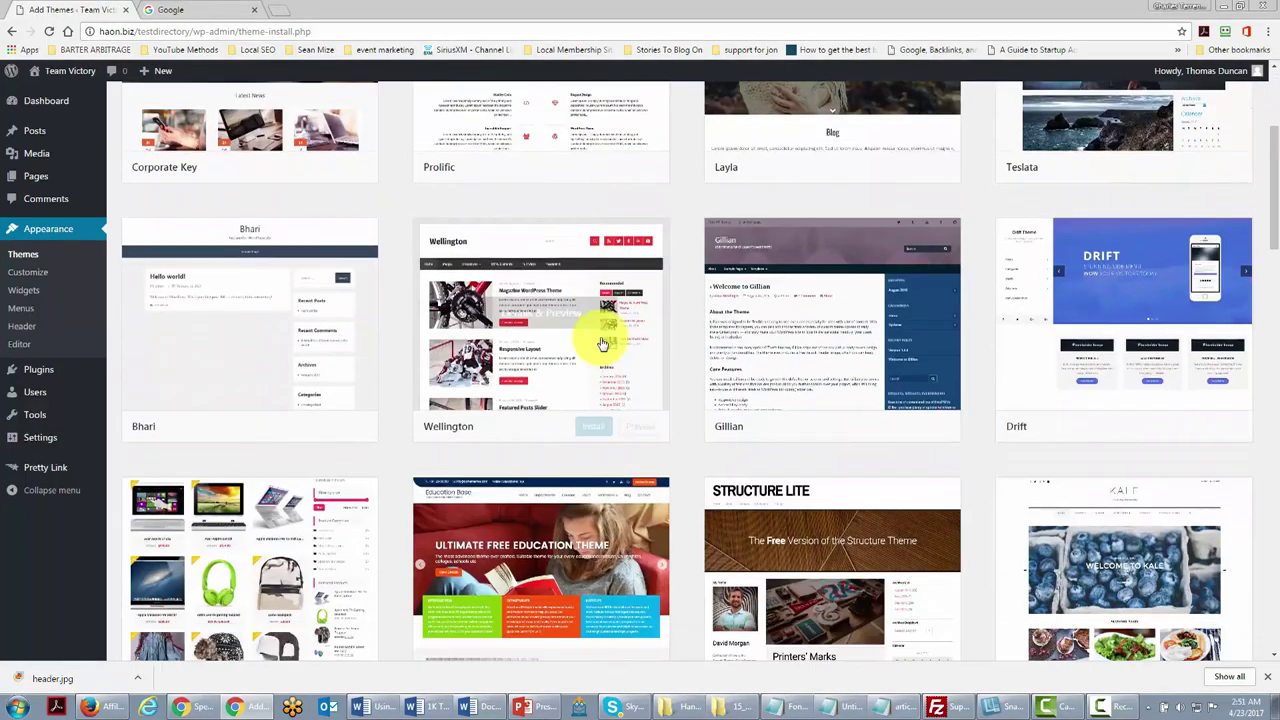
pyautogui.scroll(4, 600, 342)
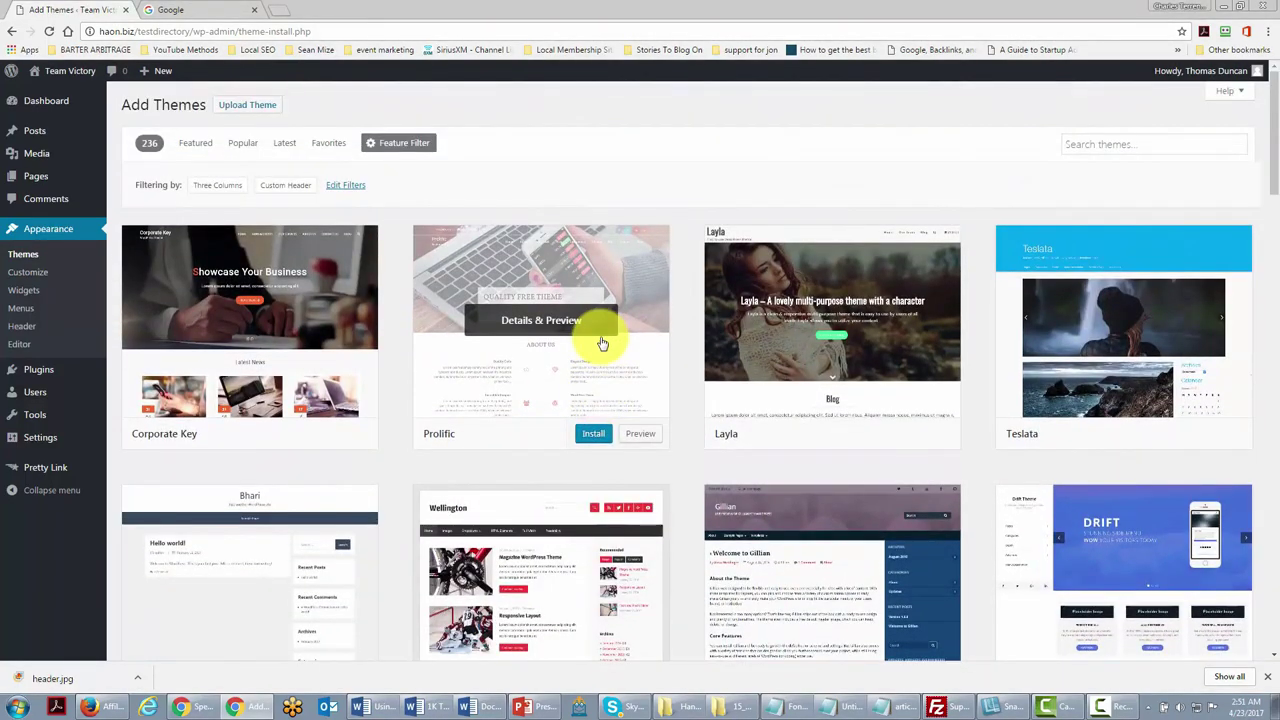
pyautogui.scroll(-2, 640, 429)
pyautogui.scroll(2, 477, 234)
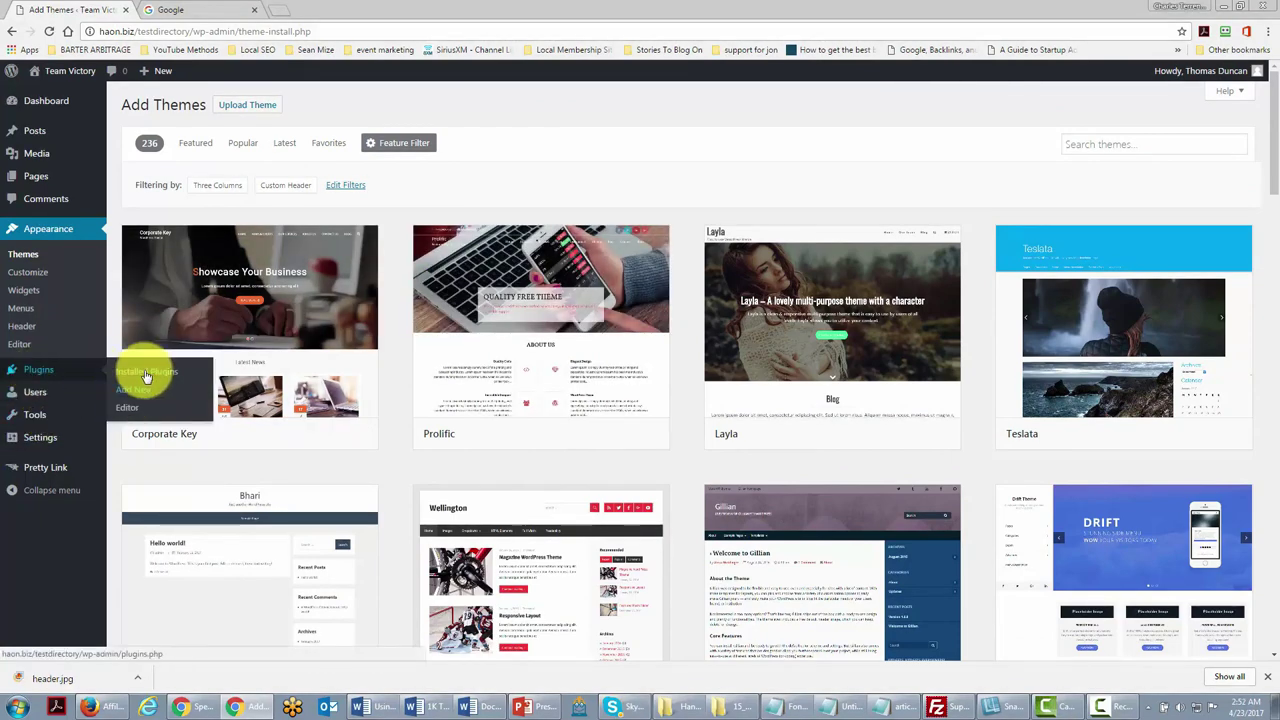
# Step: Deactivate Pretty Link under Installed Plugins, then delete it and confirm
pyautogui.click(143, 373)
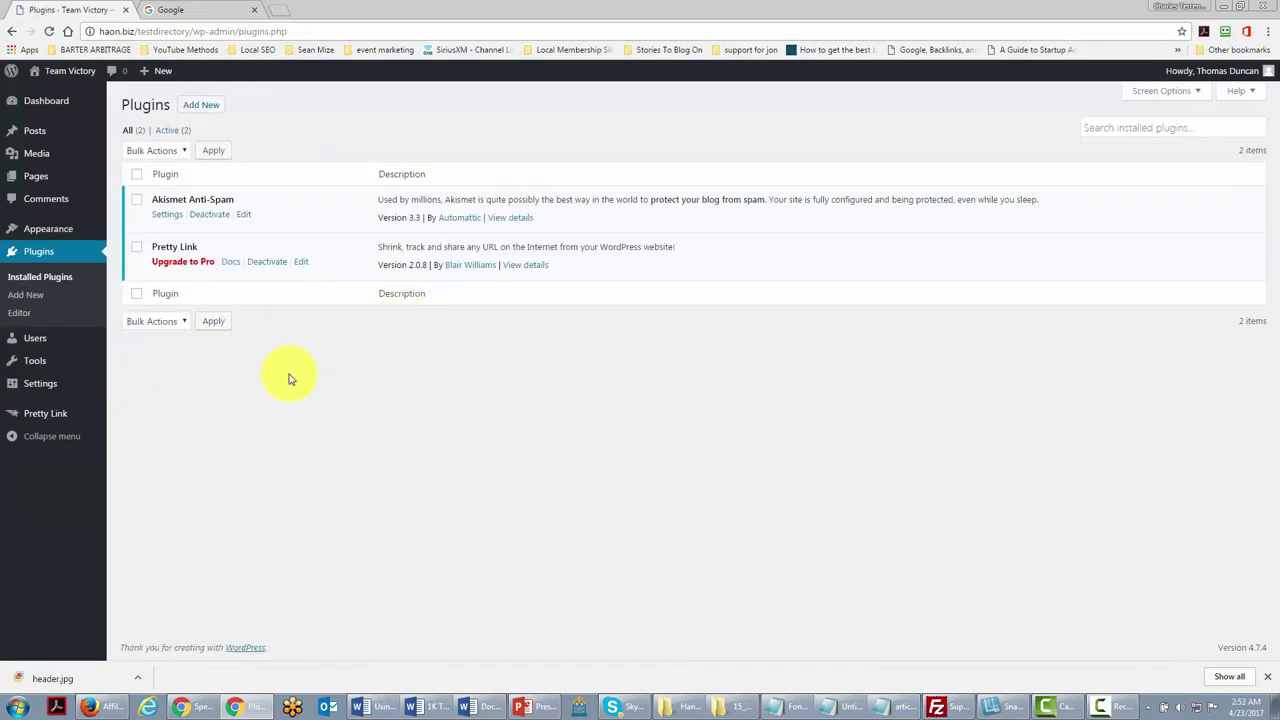
pyautogui.click(266, 263)
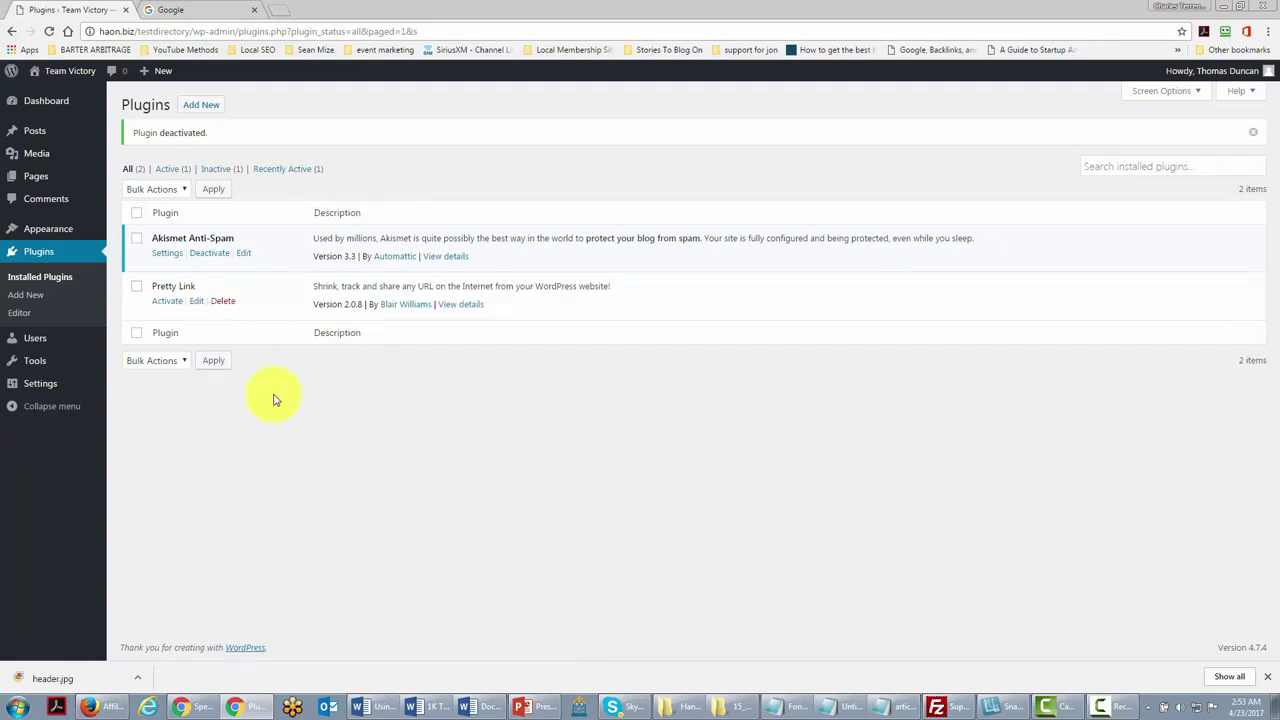
pyautogui.click(226, 303)
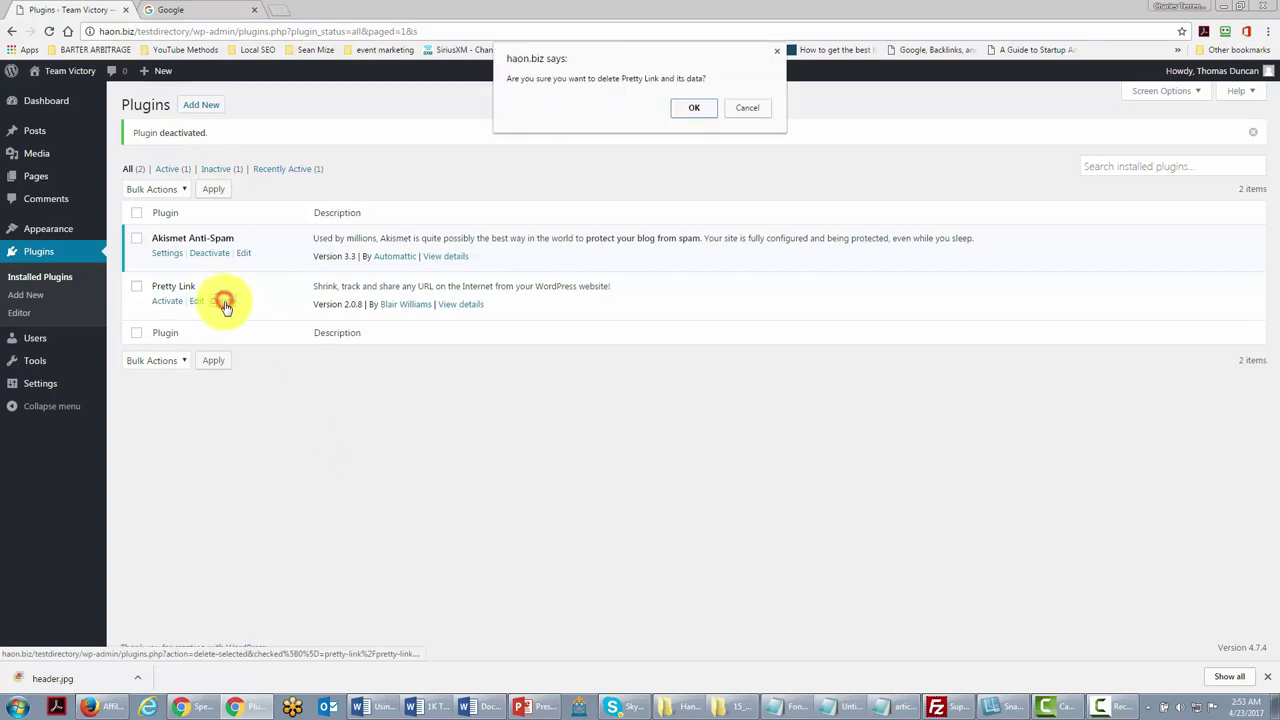
pyautogui.click(688, 110)
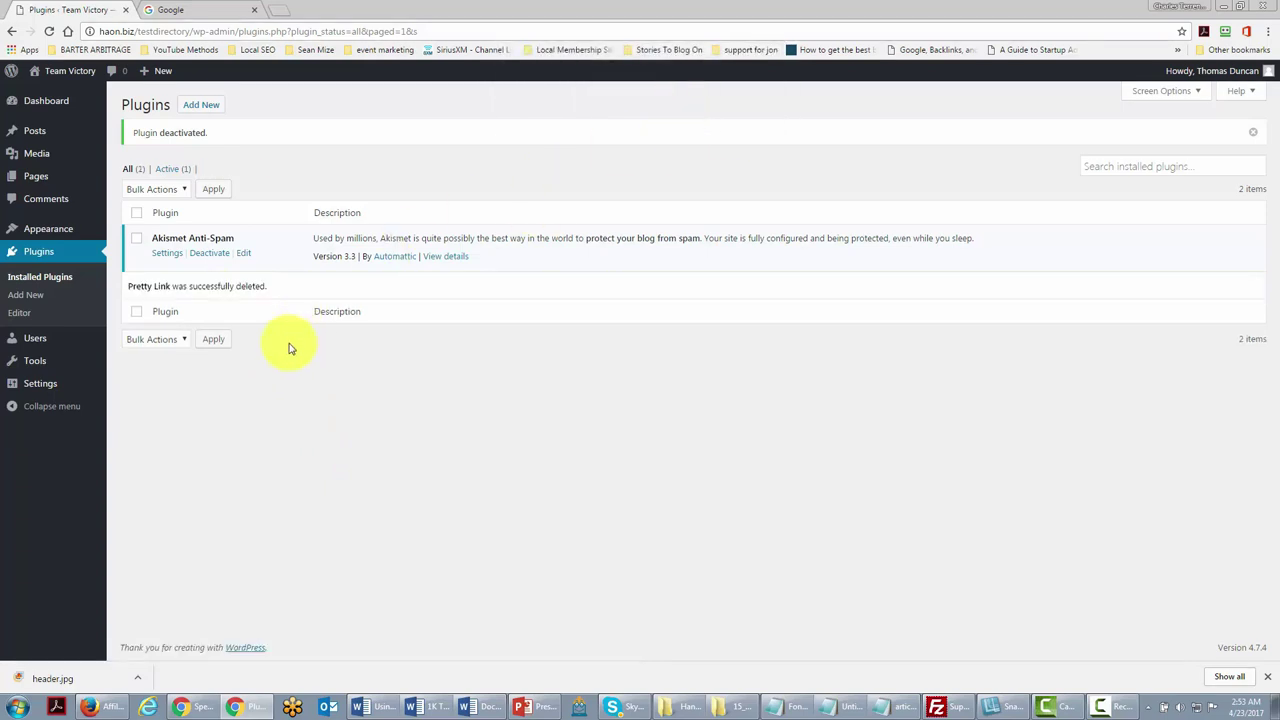
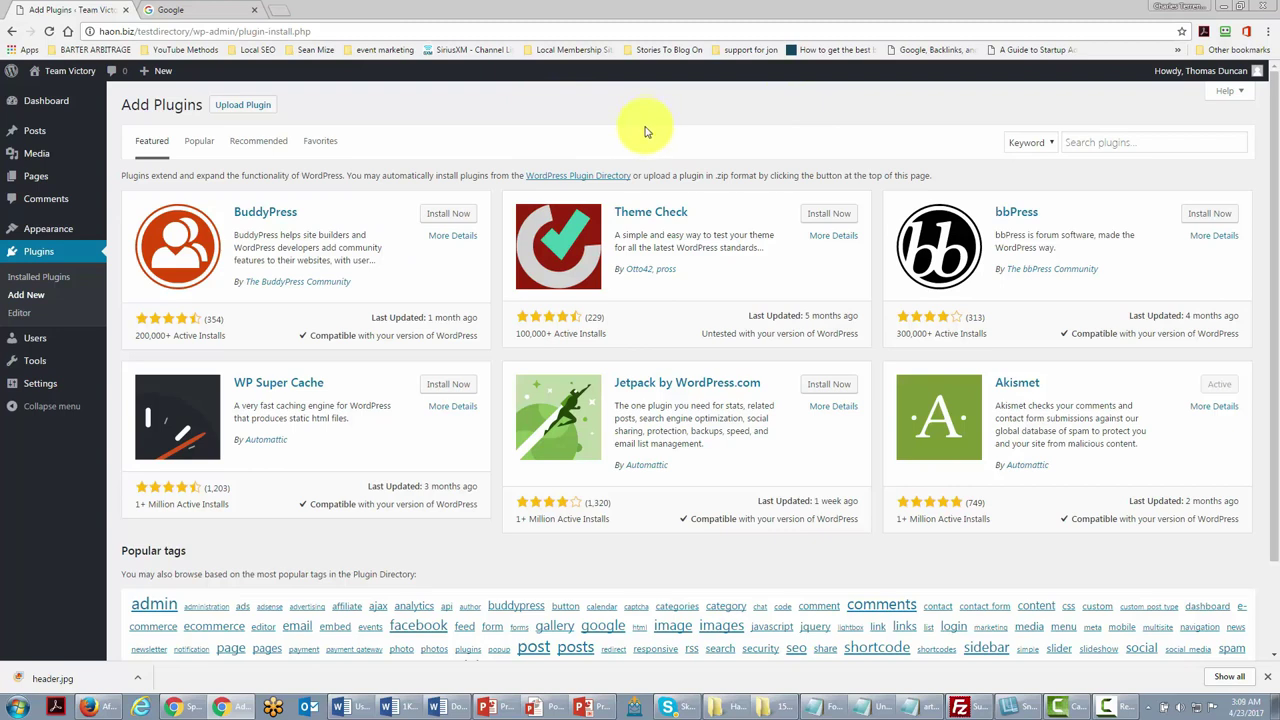
pyautogui.click(1106, 140)
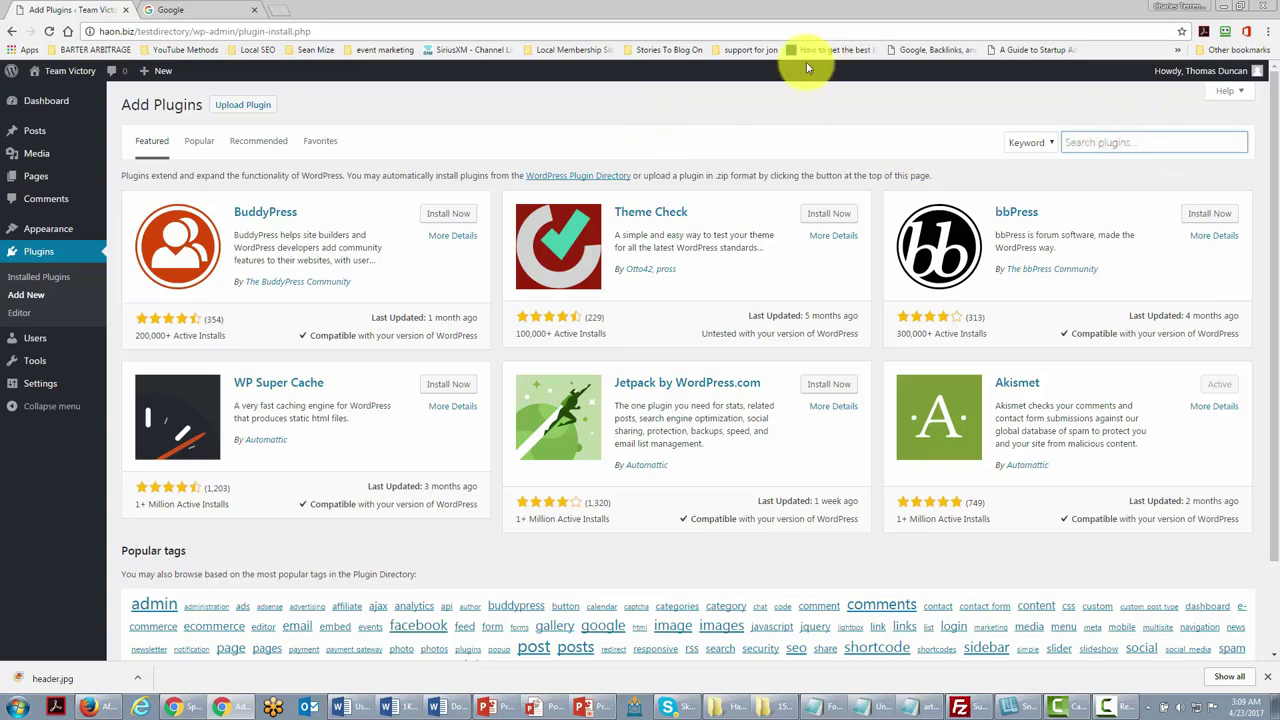
pyautogui.write('aweber')
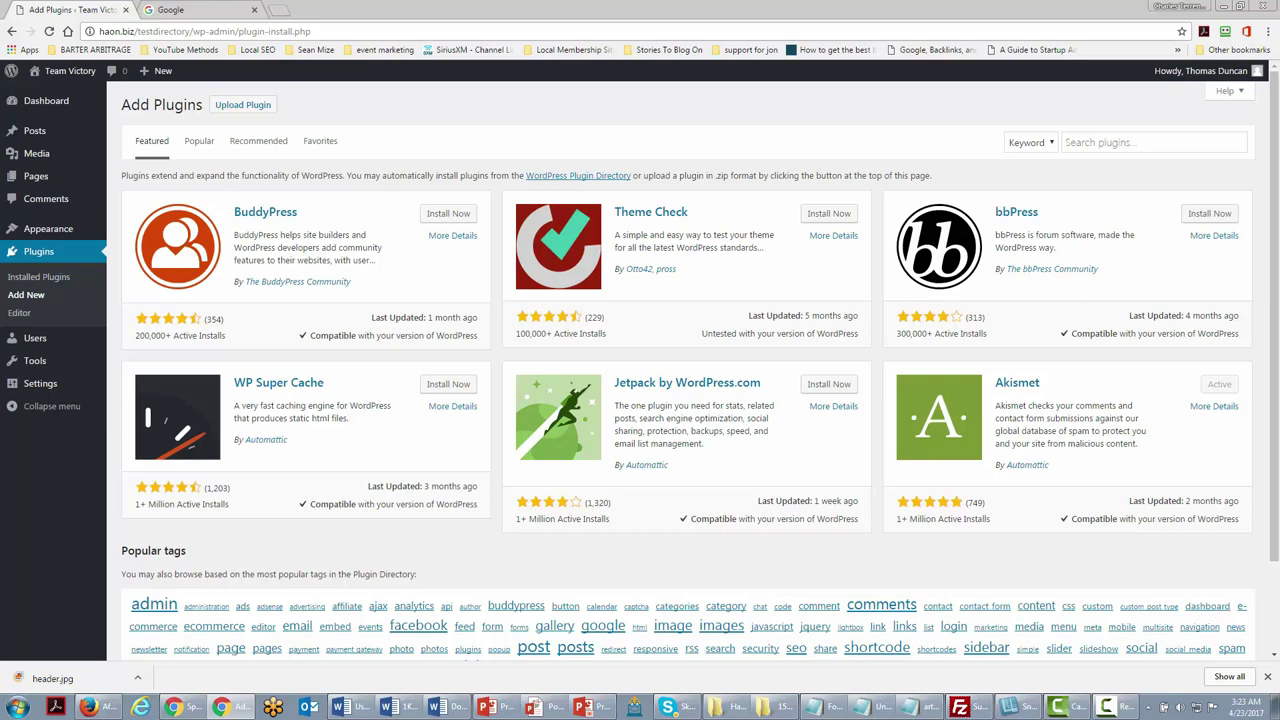
pyautogui.click(1095, 141)
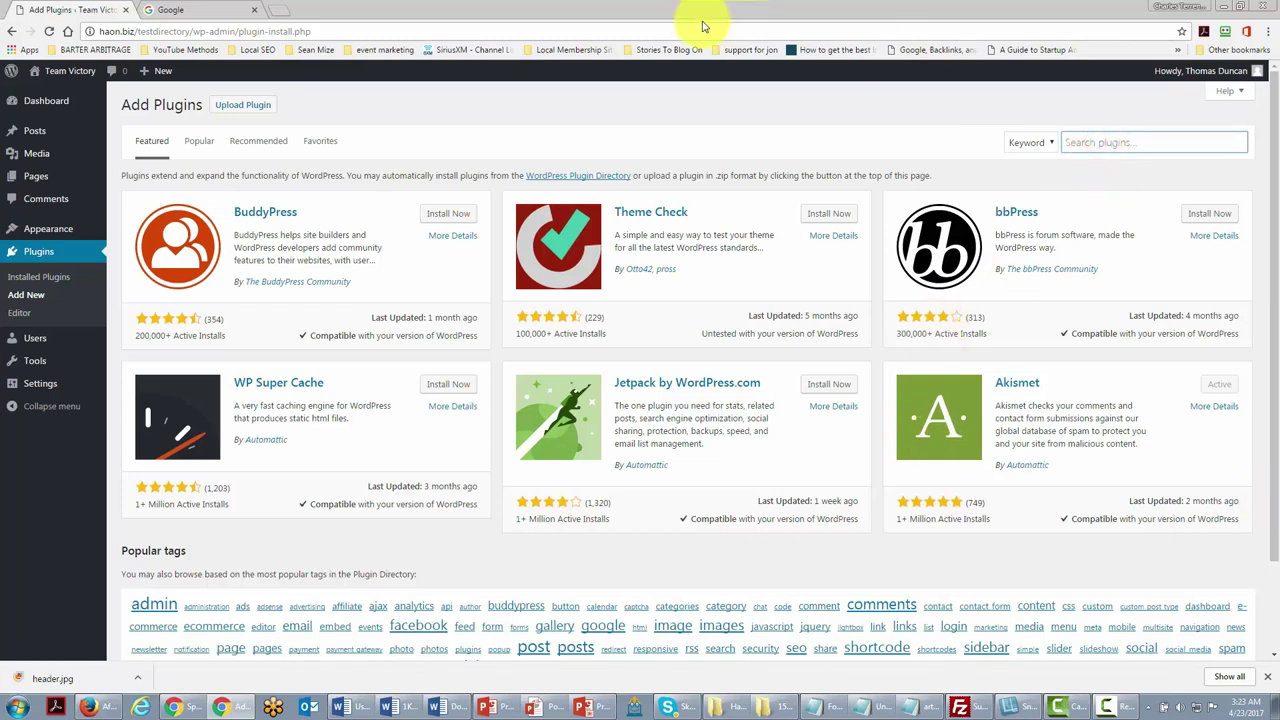
# Step: Search plugins for 'google analytics', then install and activate Google Analytics WD
pyautogui.write('google analytics')
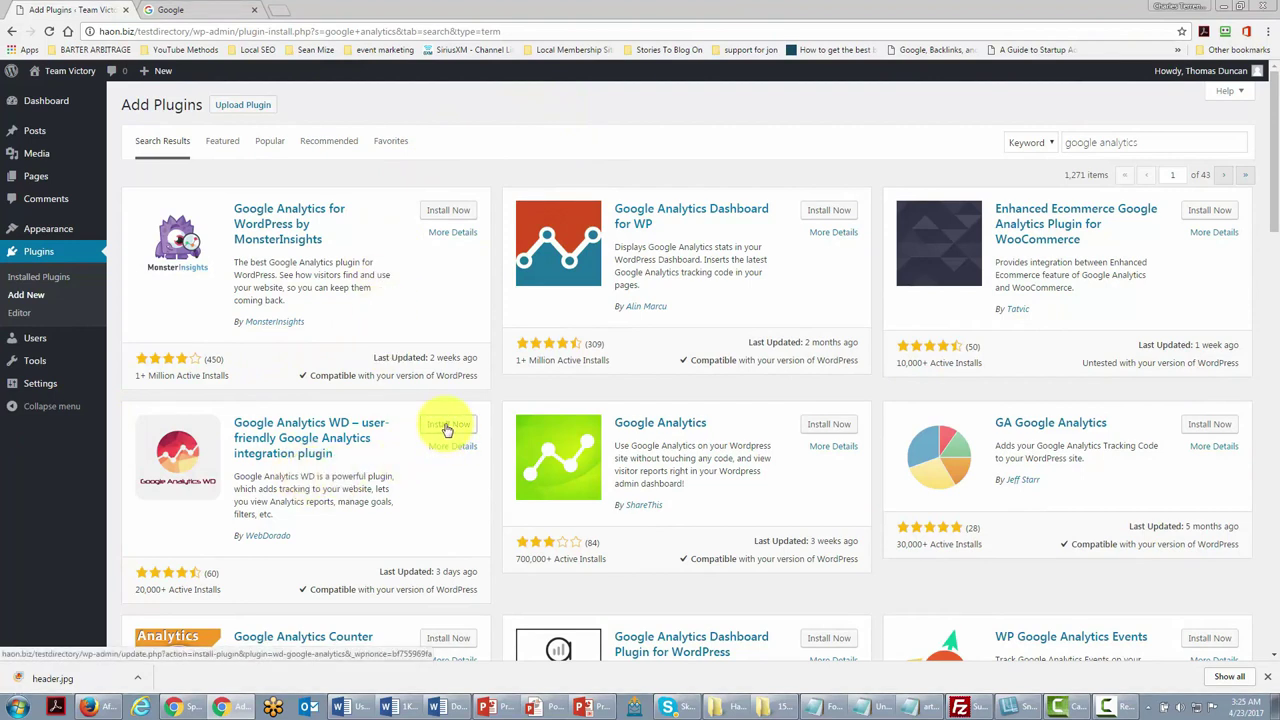
pyautogui.click(447, 426)
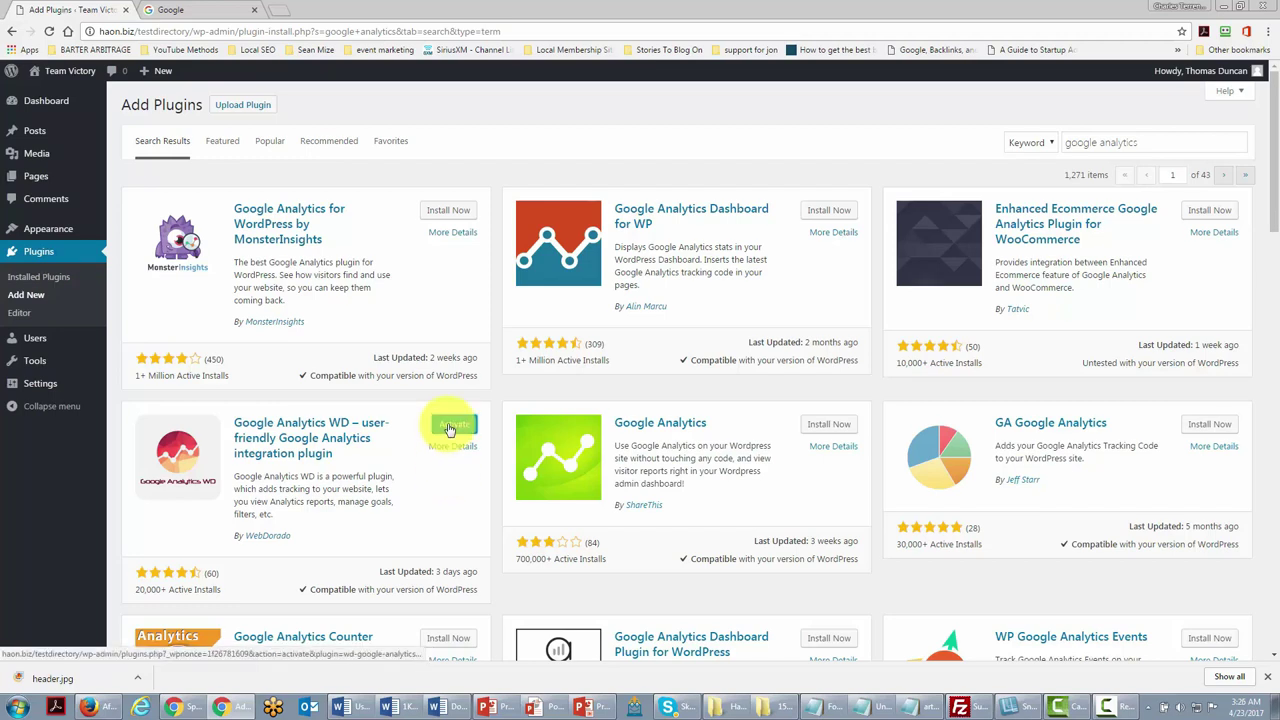
pyautogui.click(449, 427)
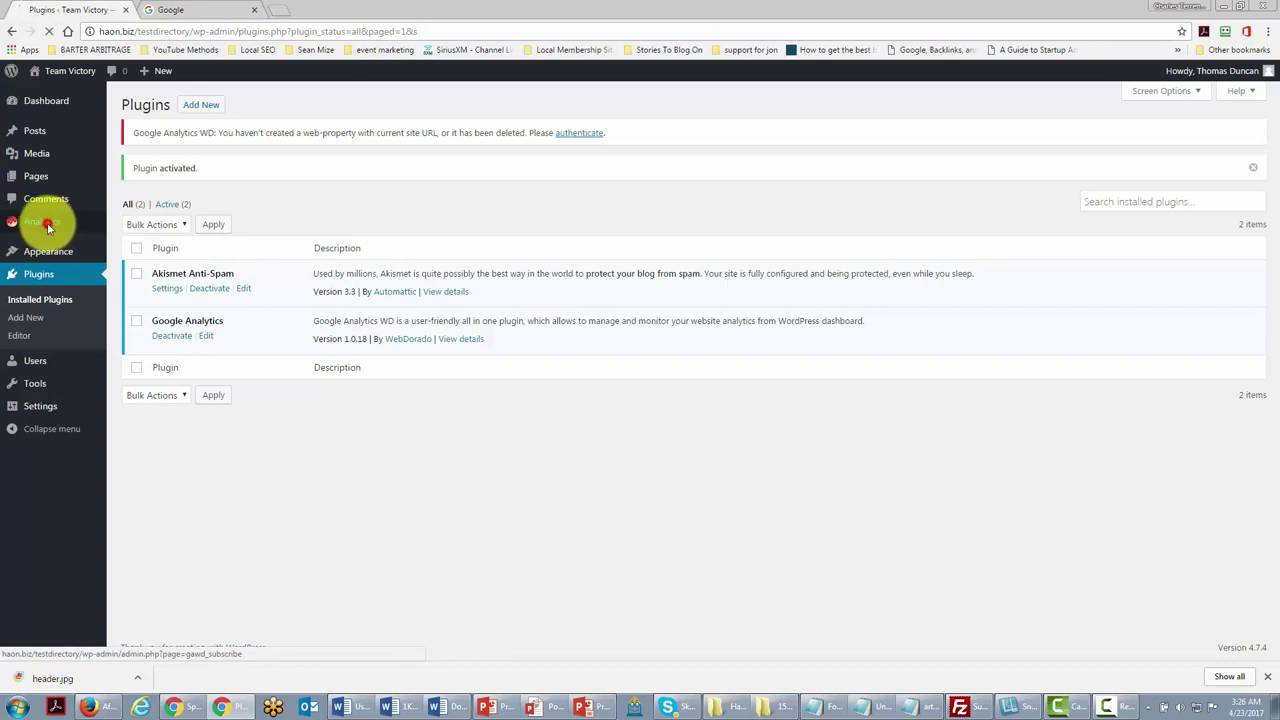
# Step: Open the Analytics section, accept the usage-data opt-in, and begin Google account authentication
pyautogui.click(47, 228)
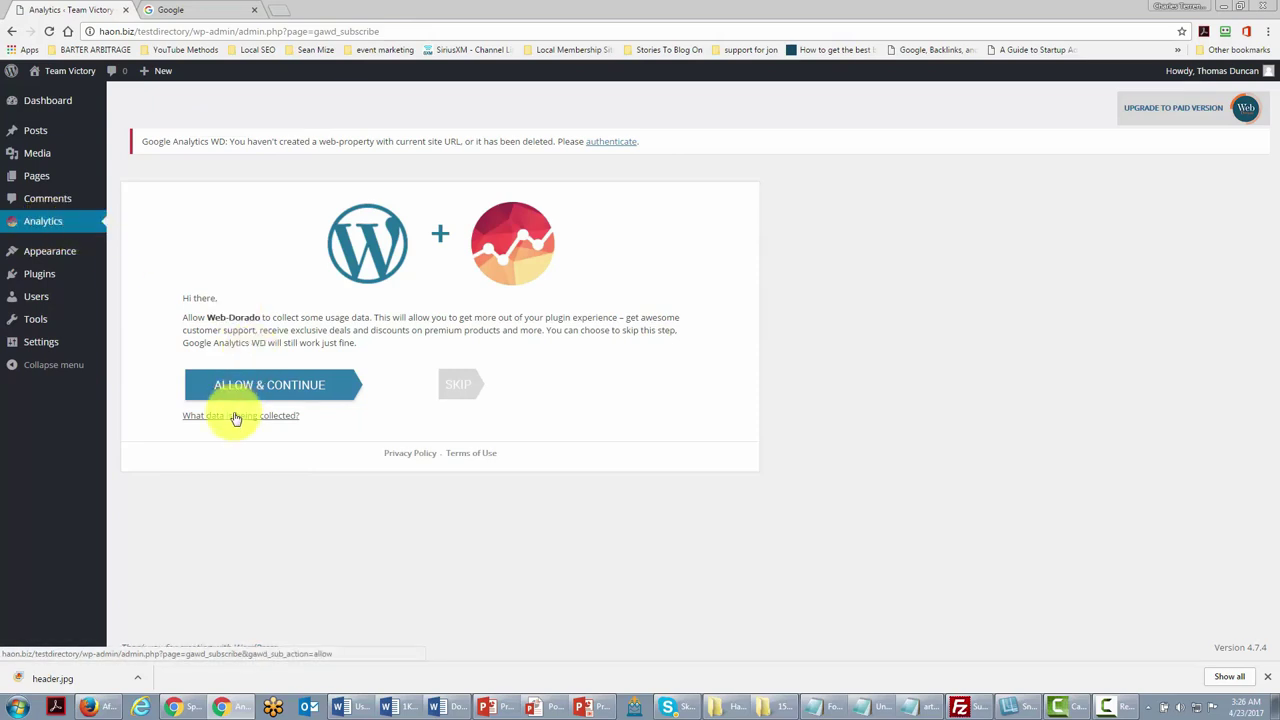
pyautogui.click(278, 389)
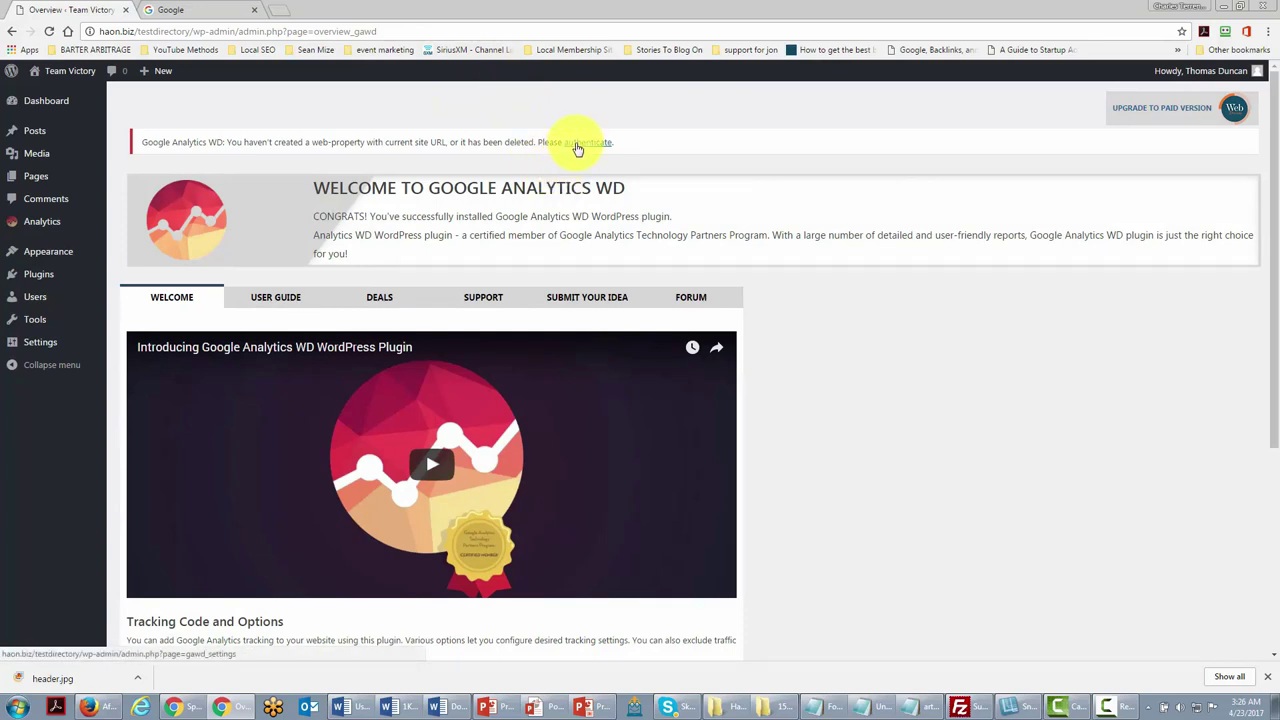
pyautogui.click(577, 147)
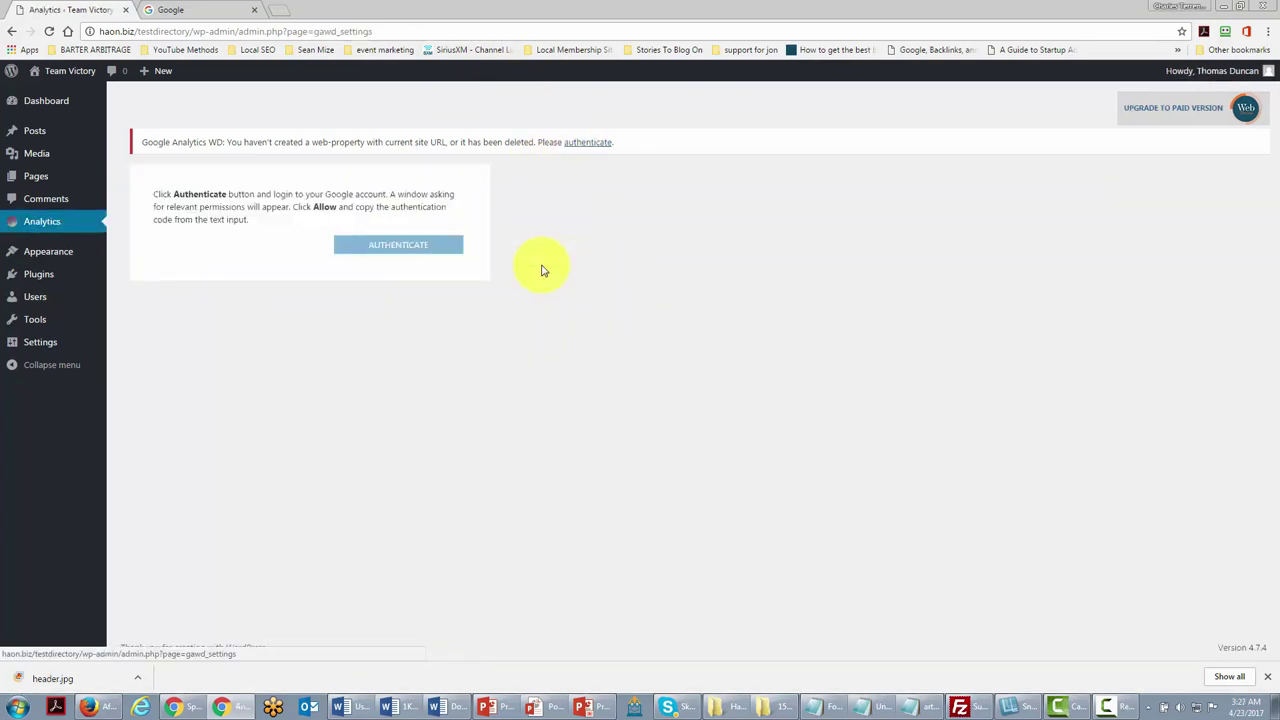
pyautogui.click(402, 250)
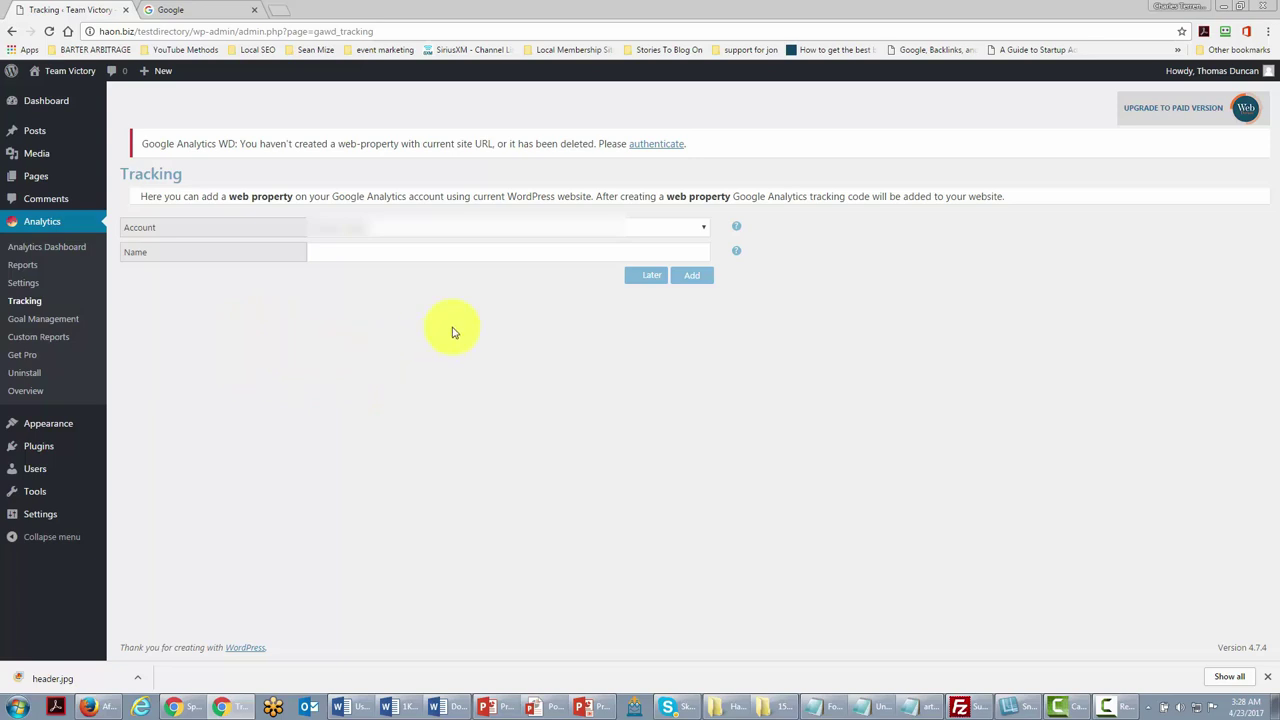
# Step: Paste 'Test Directory Haon' as the web property name and add it
pyautogui.click(323, 252)
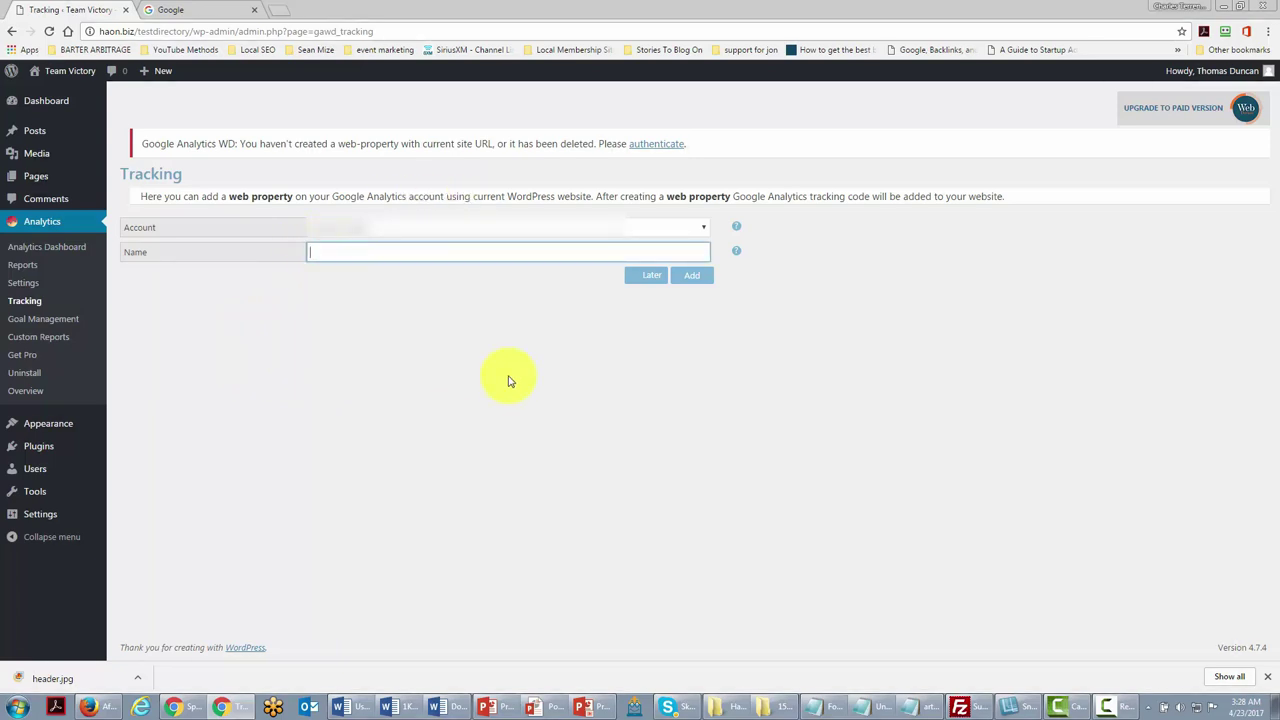
pyautogui.write('Test Directory Haon')
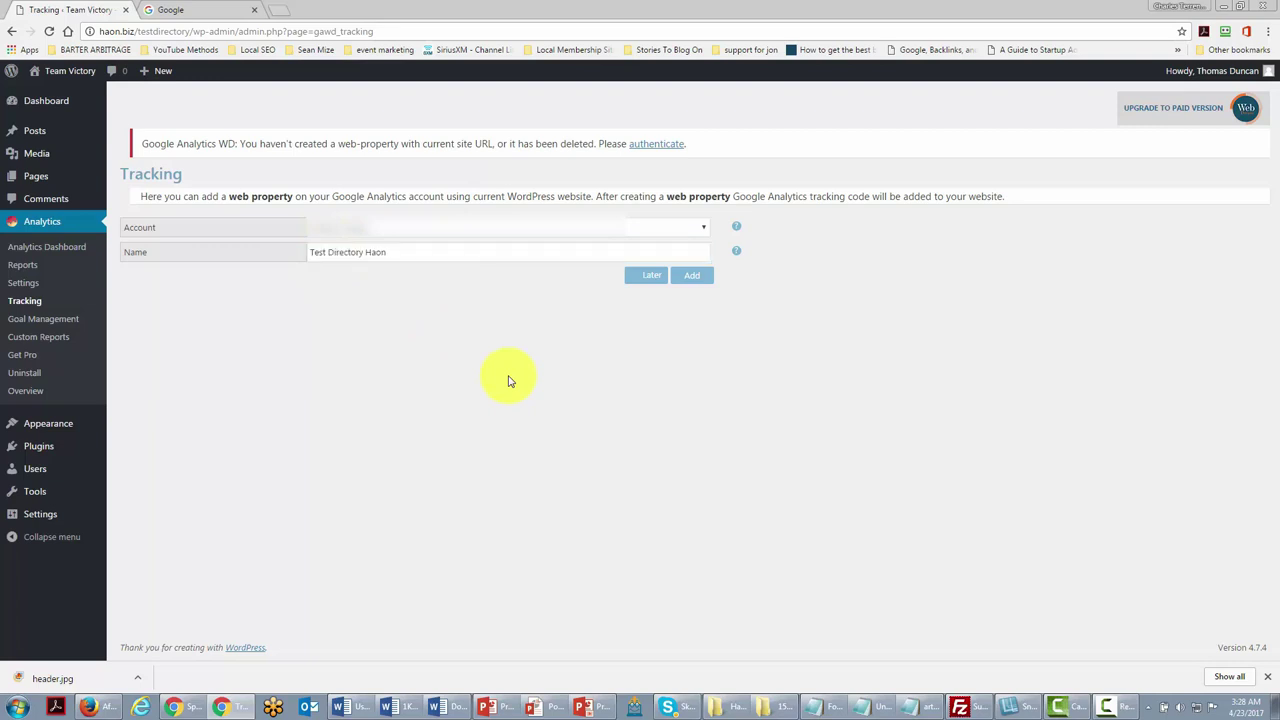
pyautogui.click(690, 281)
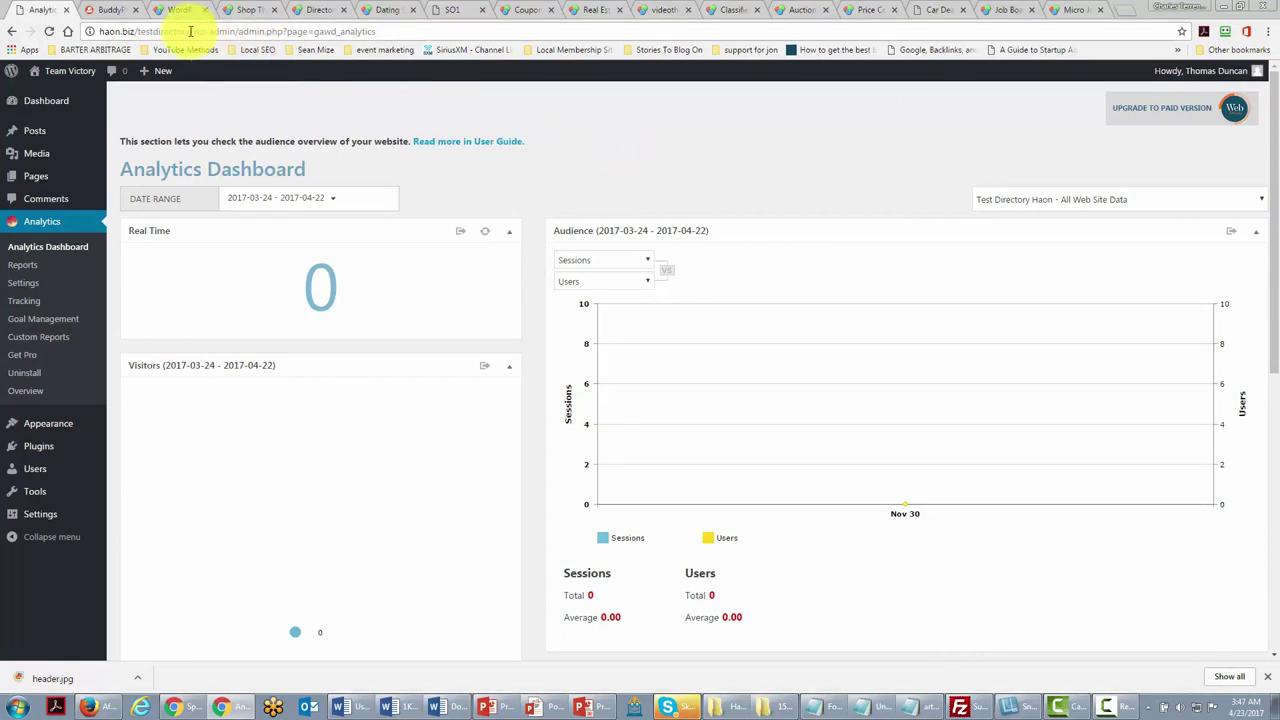
# Step: Select the testdirectory part of the site address, then switch to the BuddyPress.org tab
pyautogui.moveTo(139, 31); pyautogui.dragTo(191, 31)
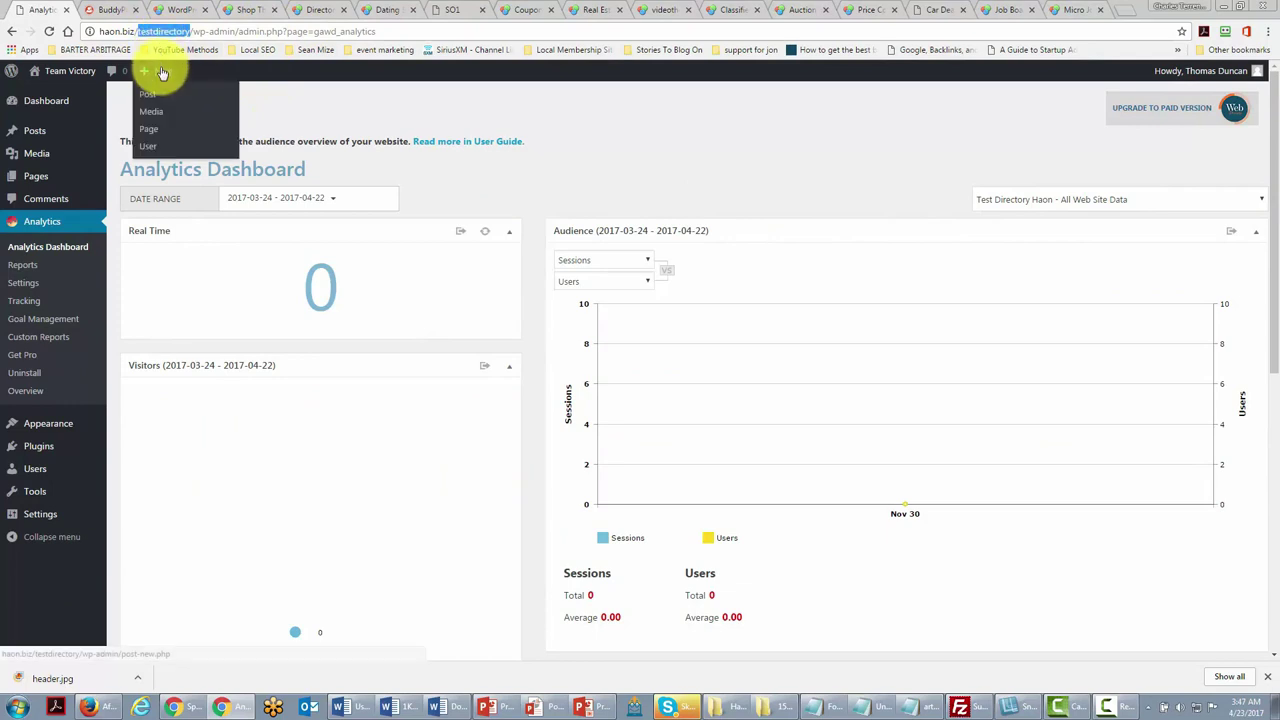
pyautogui.click(415, 115)
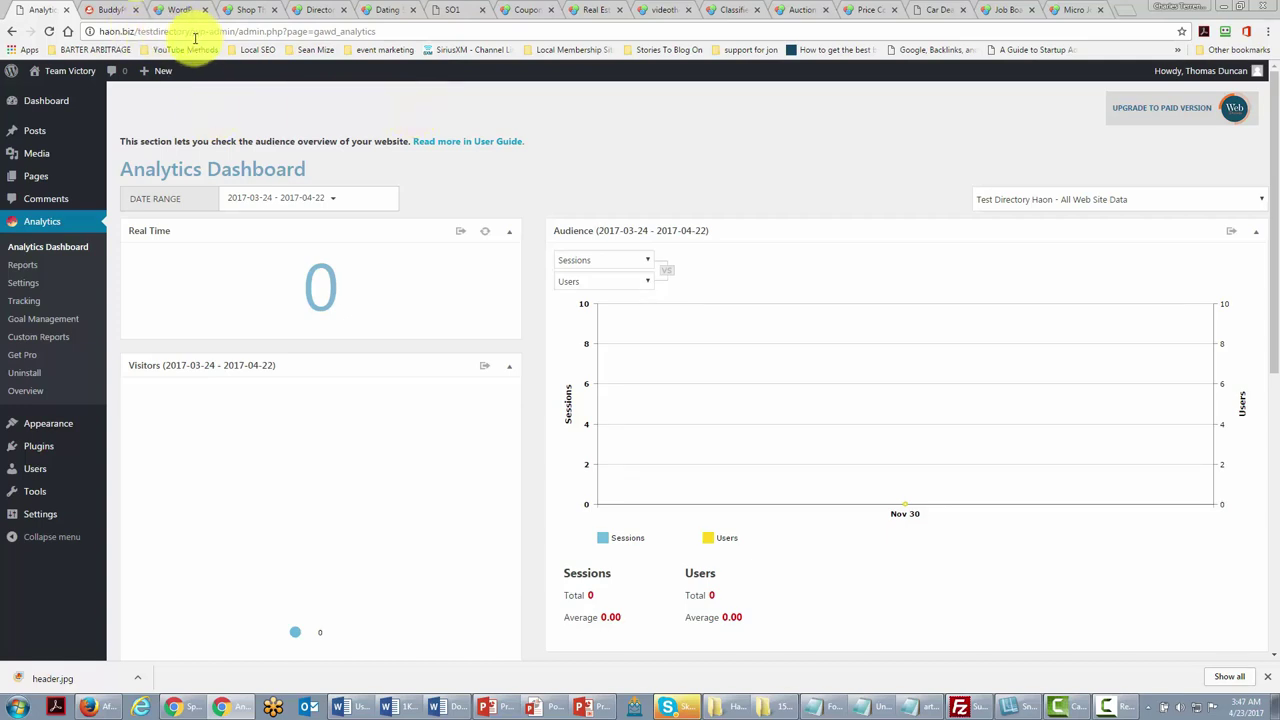
pyautogui.hotkey('ctrl', 'Tab')
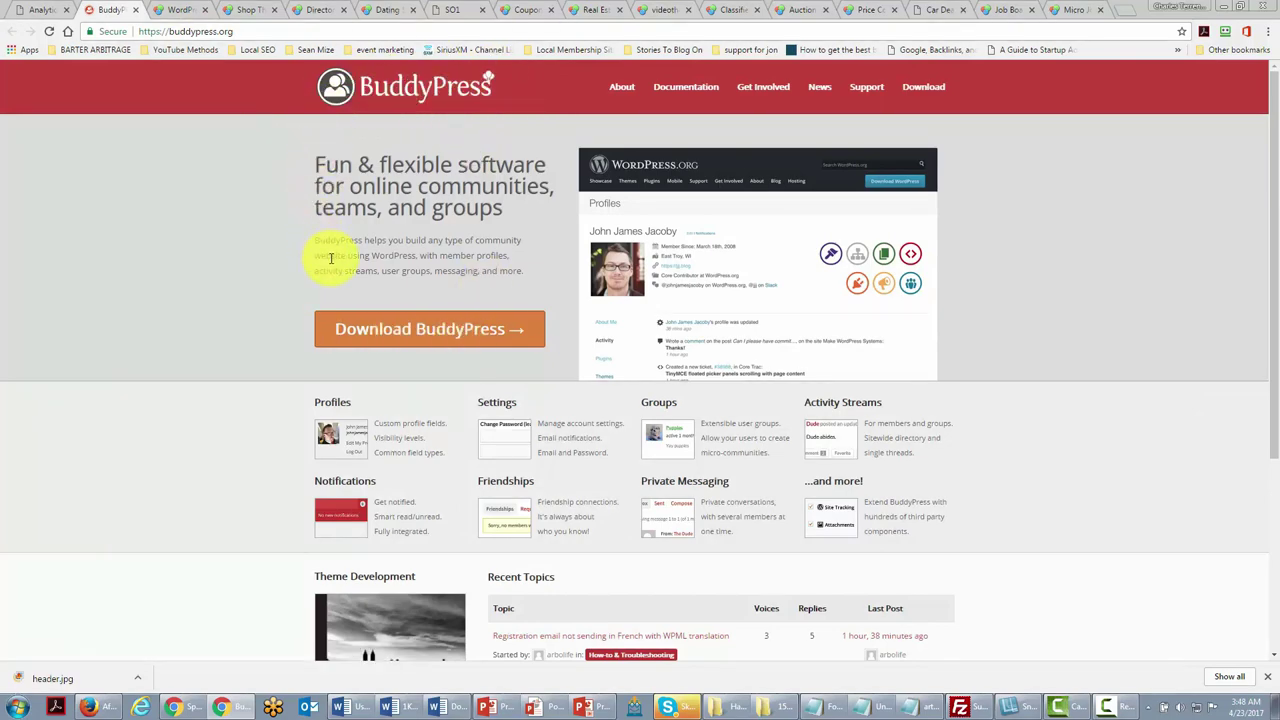
# Step: Switch to the premiumpress.com tab showing its WordPress Business Themes
pyautogui.hotkey('ctrl', 'Tab')
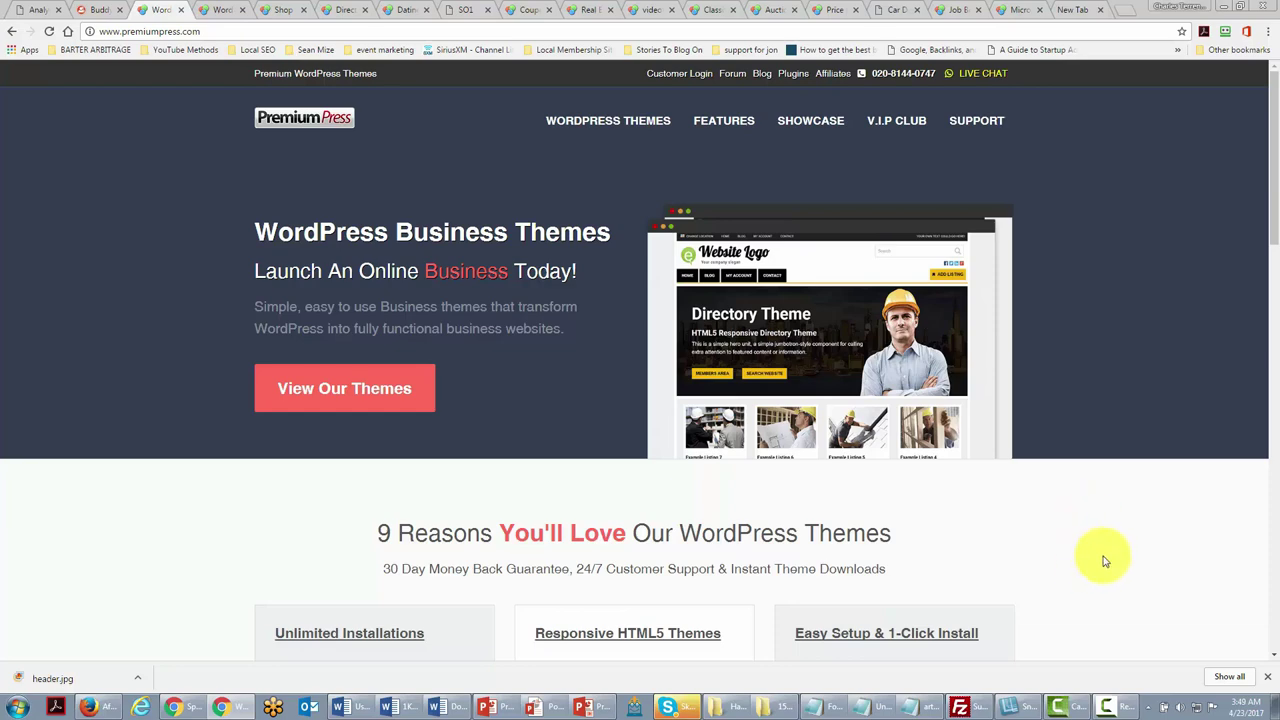
# Step: View the Micro Jobs, Shopping Cart, Directory, Dating and Digital Downloads theme pages in turn
pyautogui.click(218, 10)
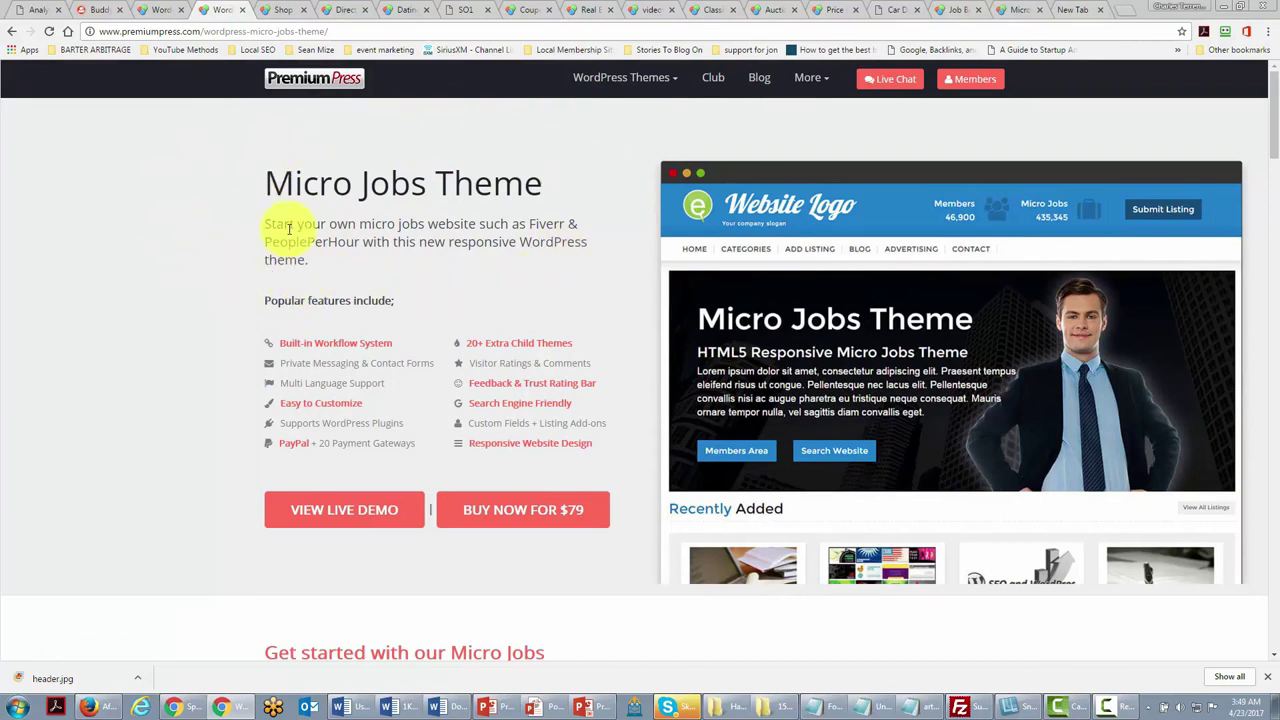
pyautogui.click(282, 10)
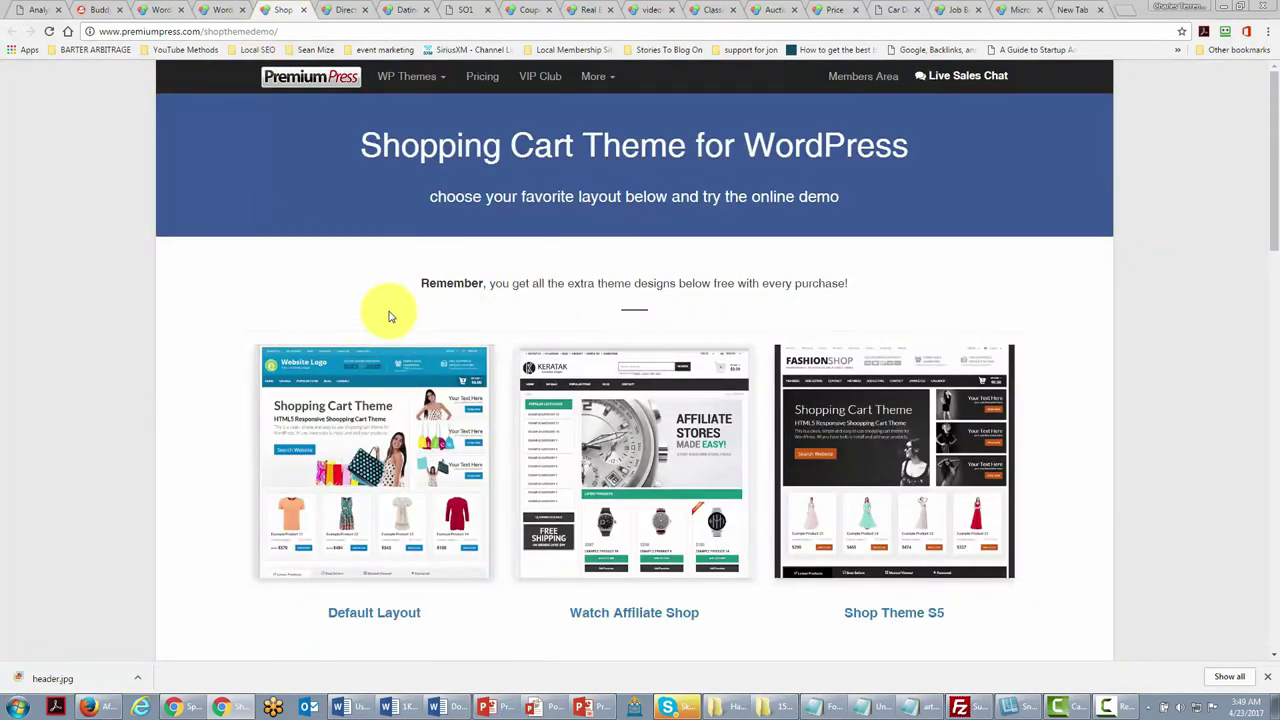
pyautogui.click(350, 12)
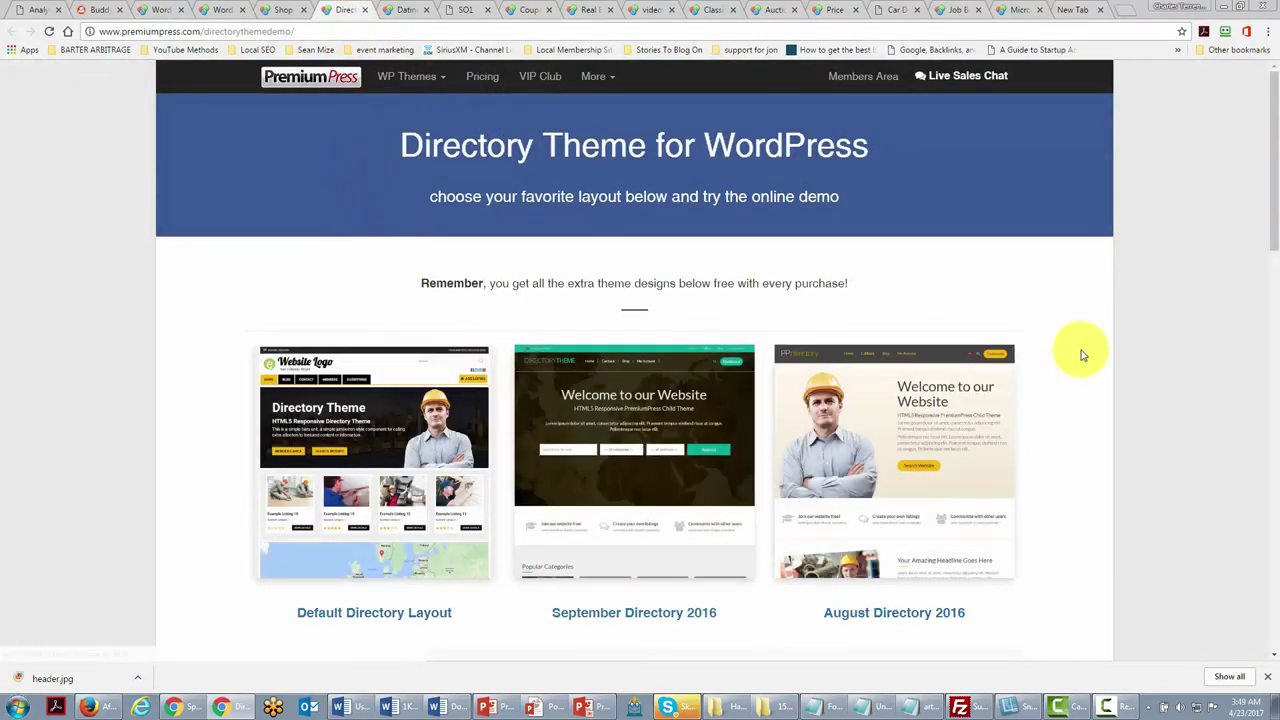
pyautogui.scroll(-1, 1081, 355)
pyautogui.scroll(-2, 1081, 360)
pyautogui.scroll(3, 1077, 363)
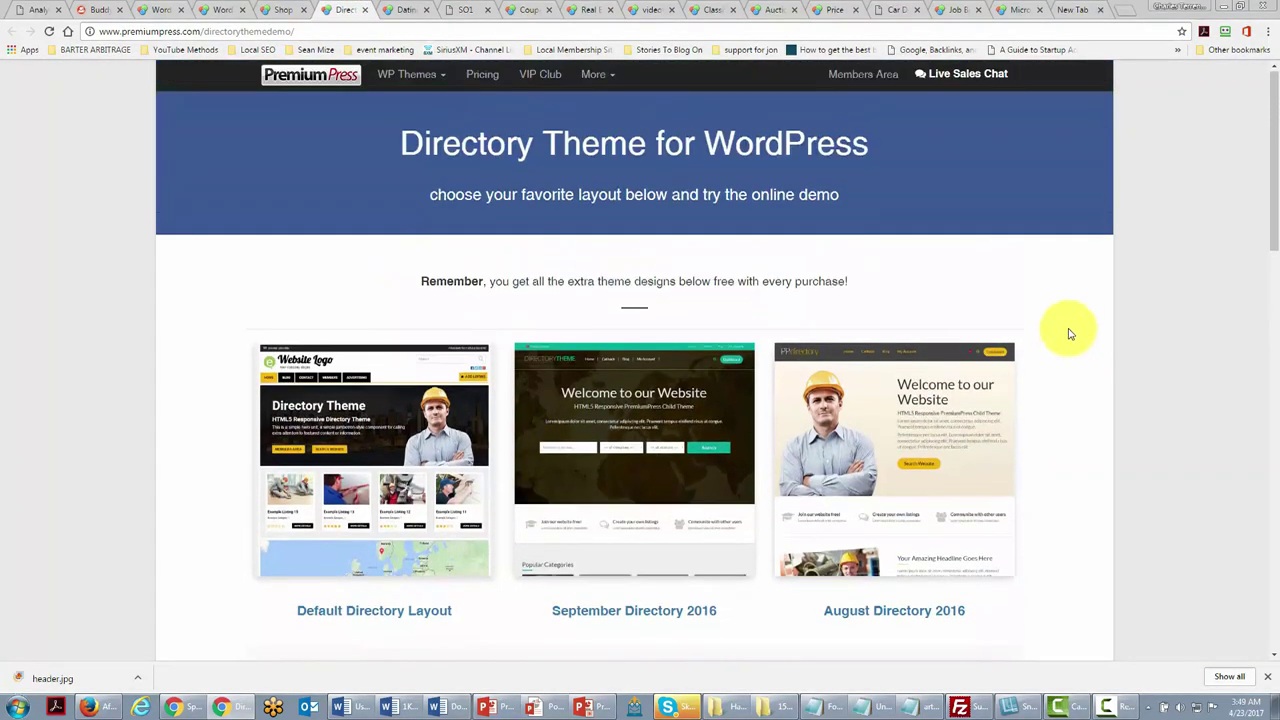
pyautogui.click(403, 12)
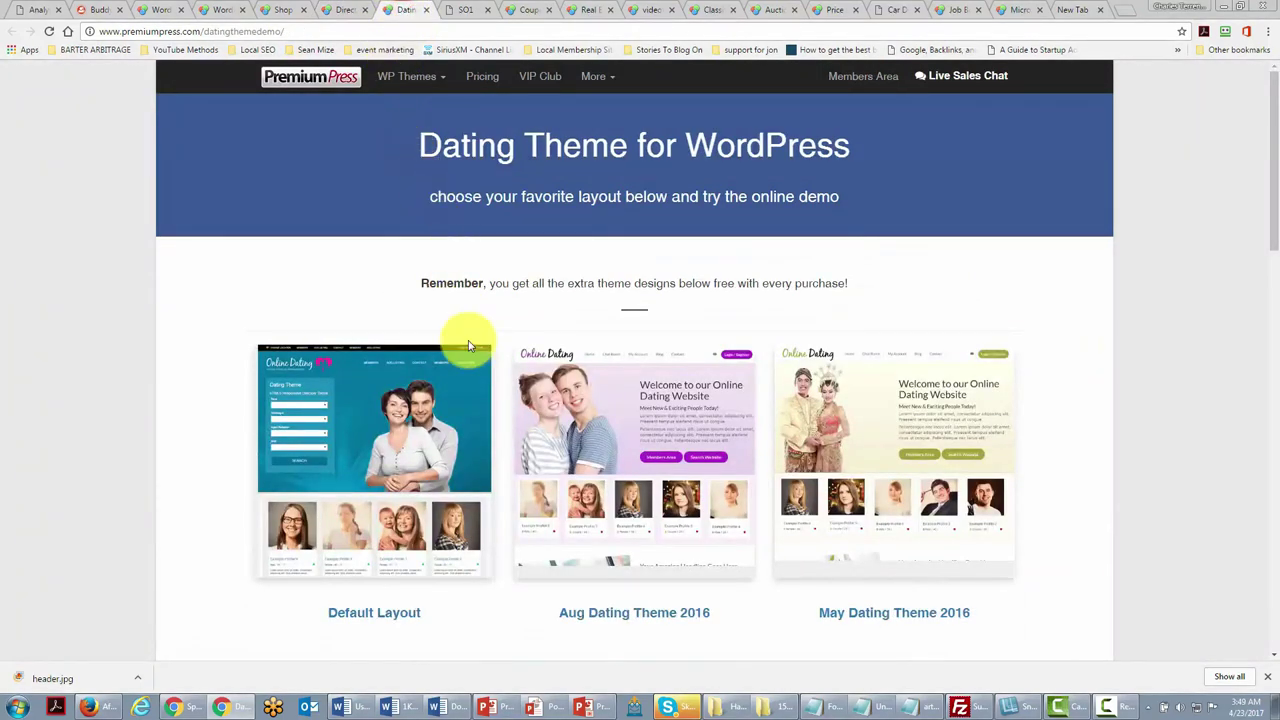
pyautogui.click(463, 12)
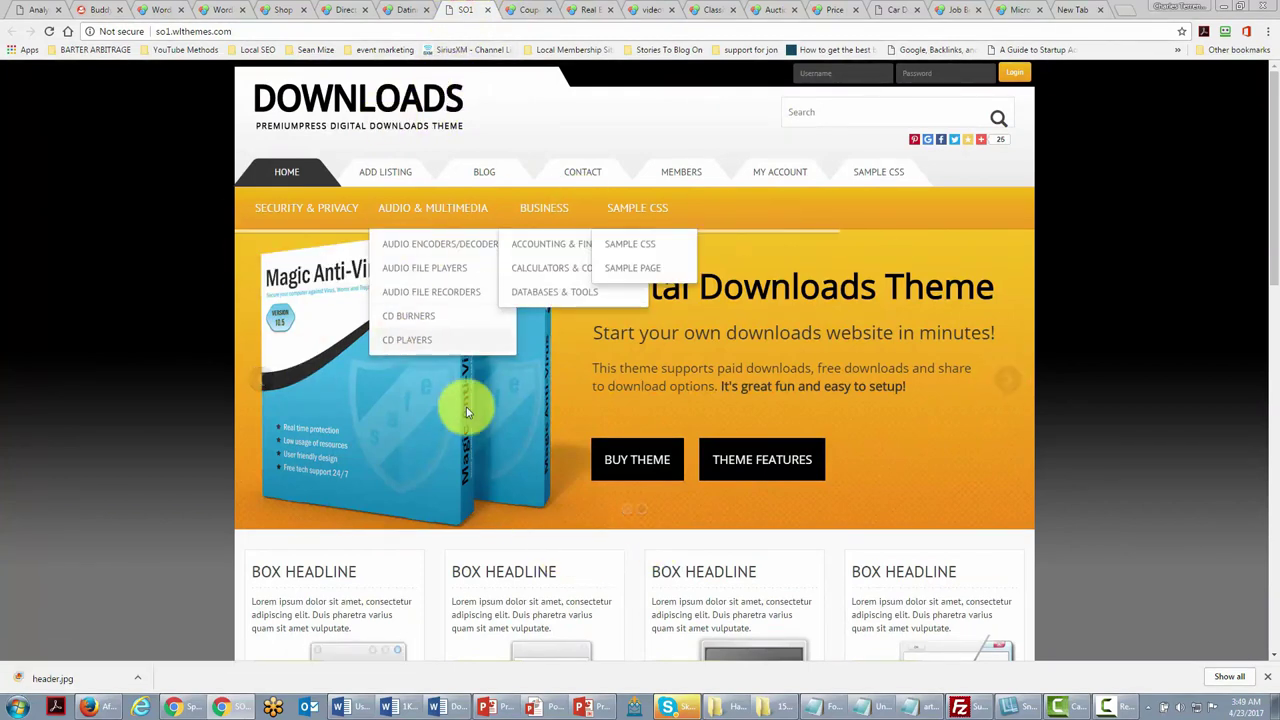
# Step: View the Coupon, Real Estate, Video, Classifieds, Auction, Comparison, Dealer and Job Board theme pages
pyautogui.click(515, 10)
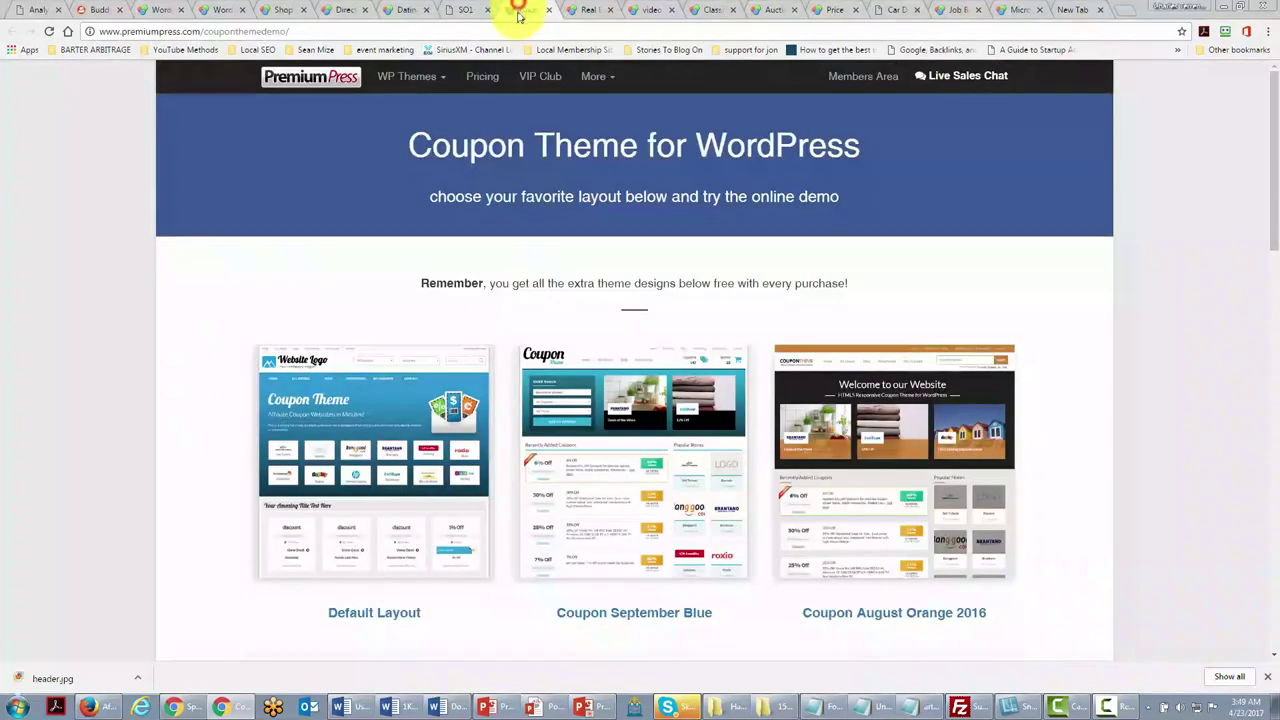
pyautogui.click(586, 10)
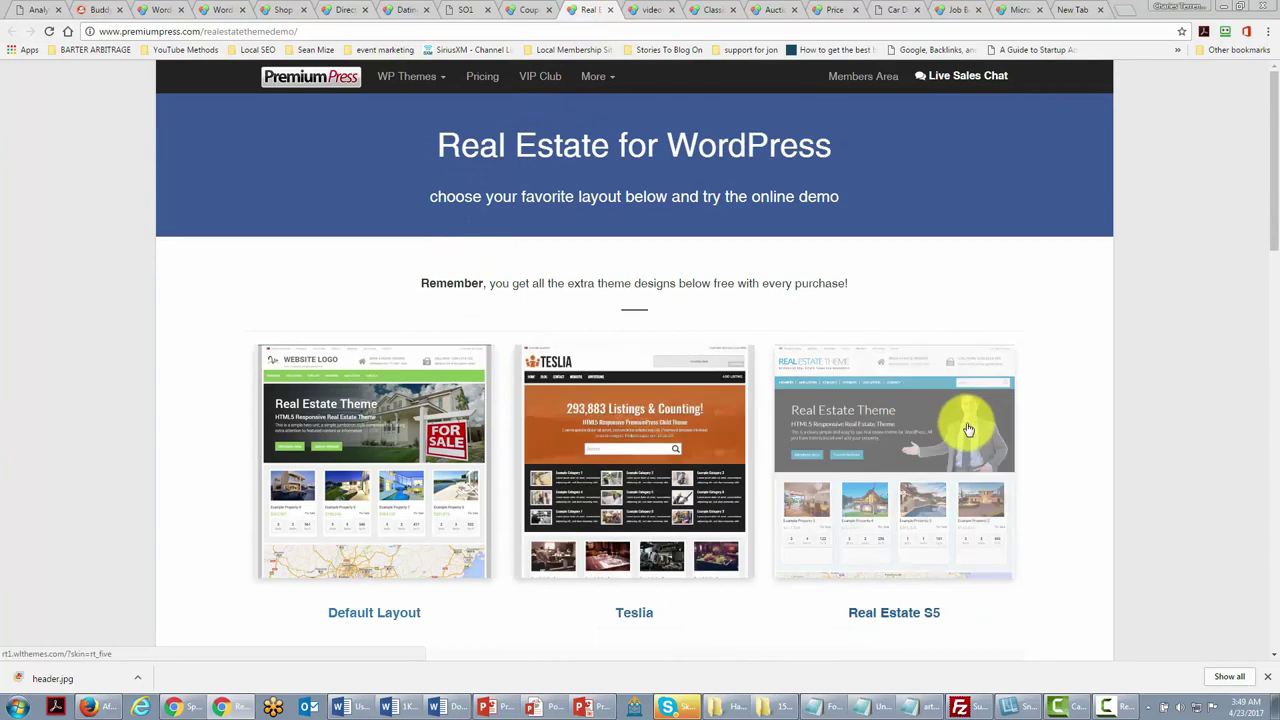
pyautogui.click(652, 12)
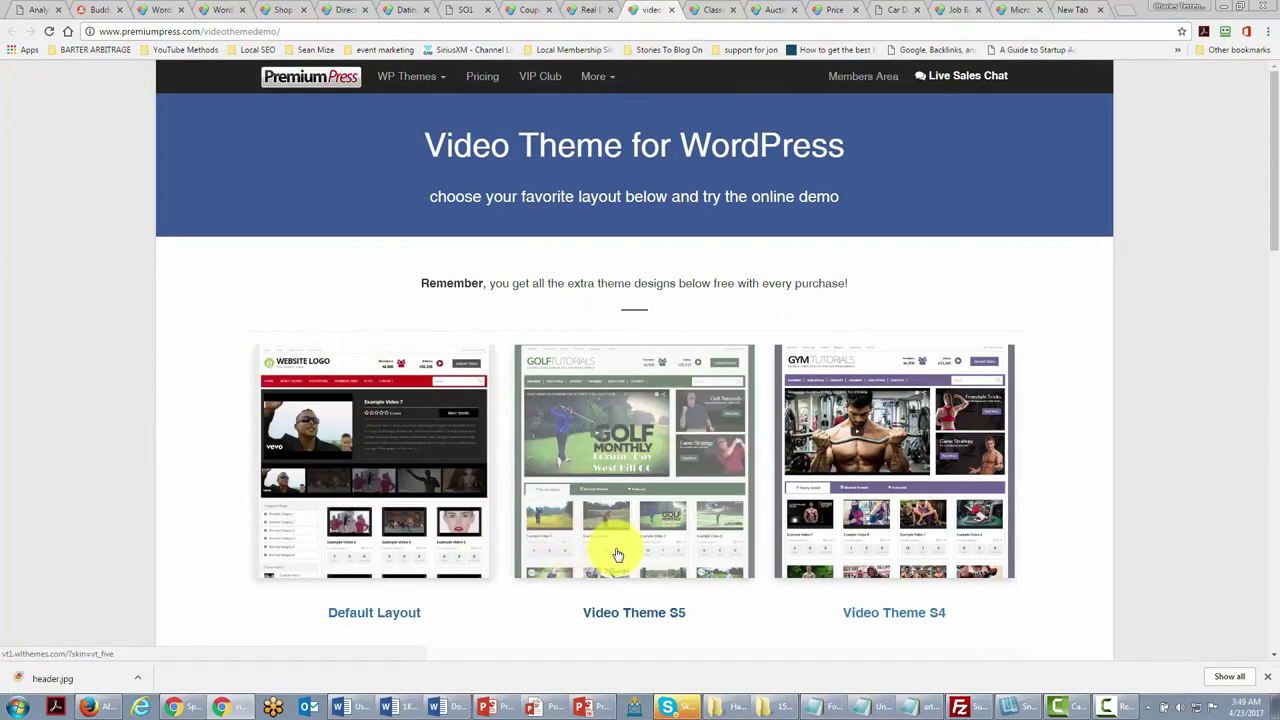
pyautogui.click(712, 9)
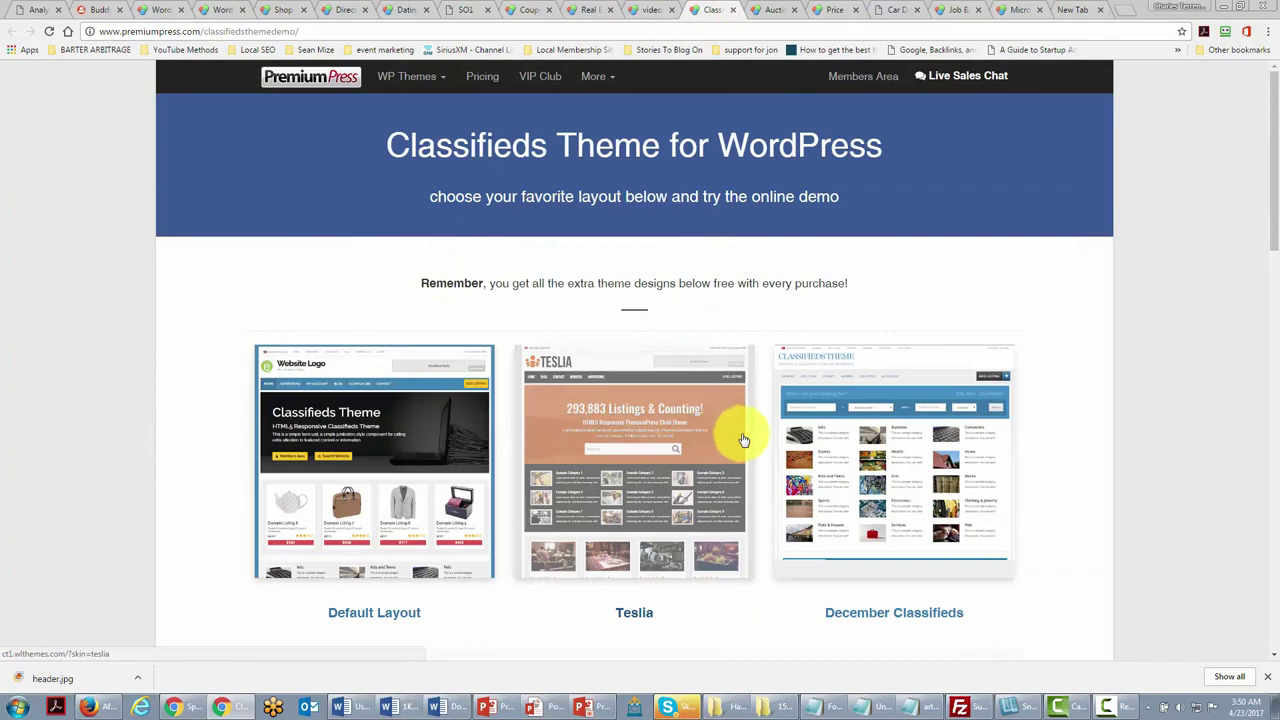
pyautogui.click(773, 9)
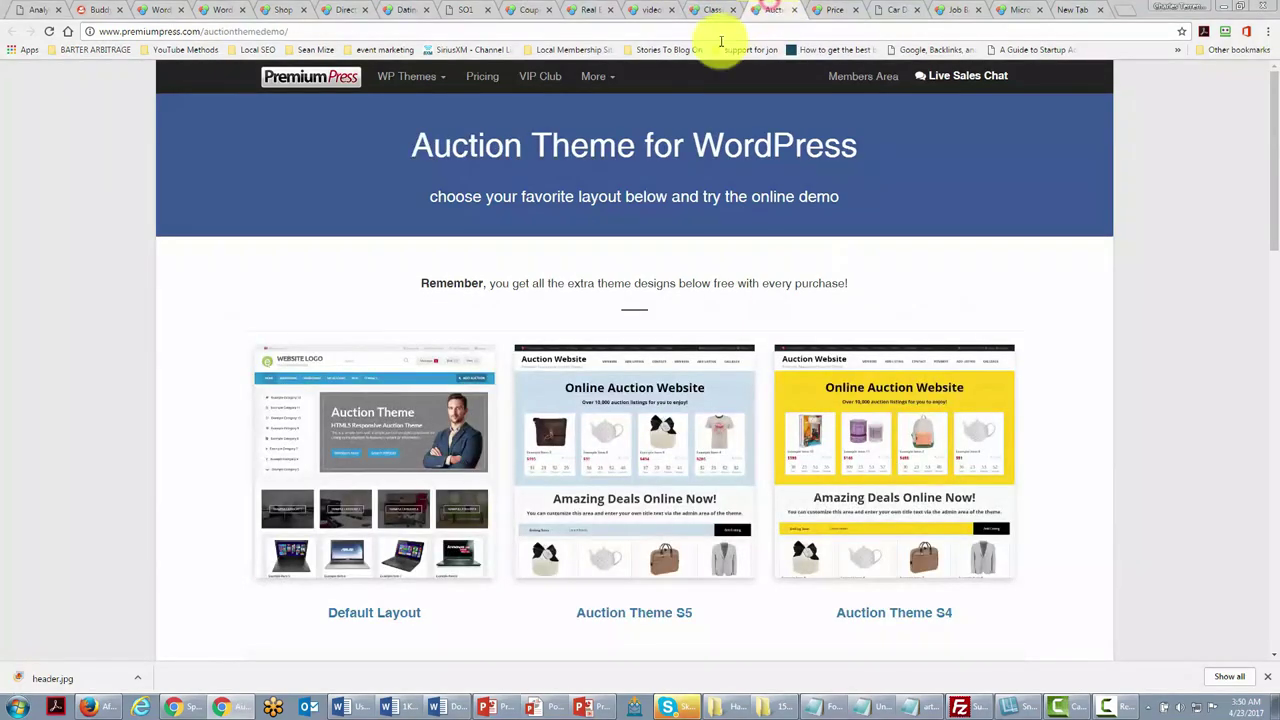
pyautogui.click(815, 9)
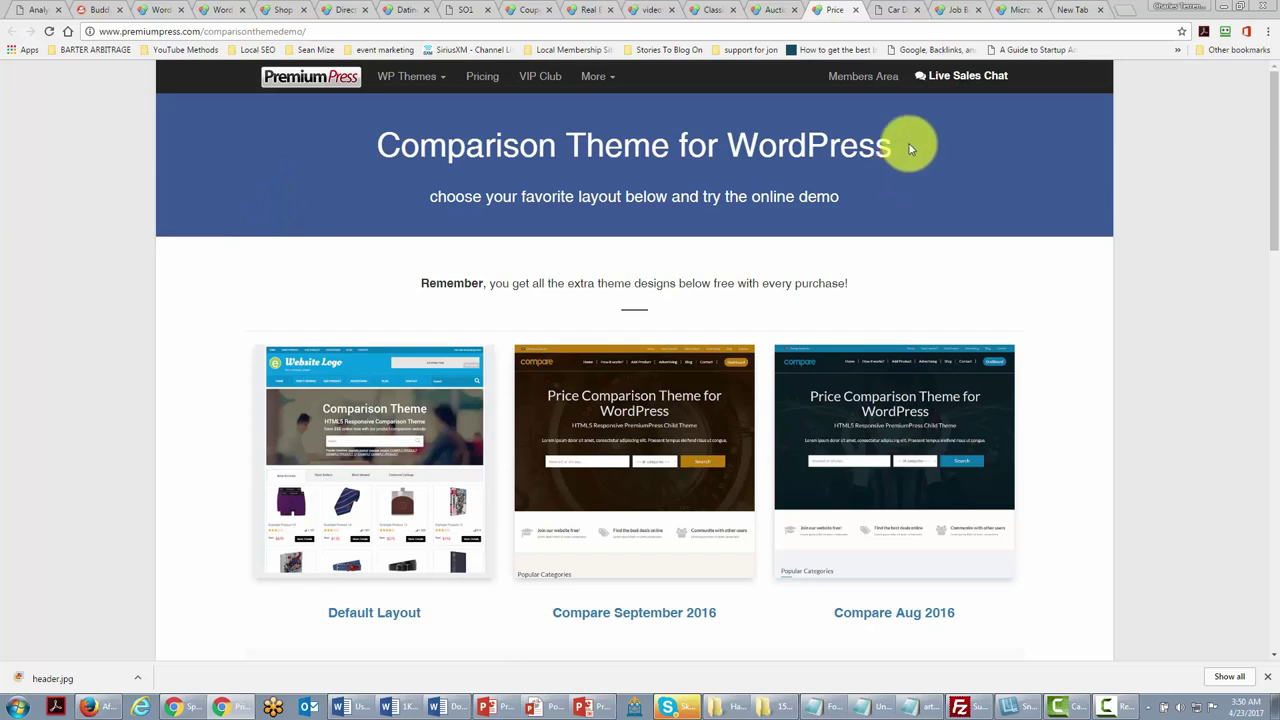
pyautogui.click(893, 10)
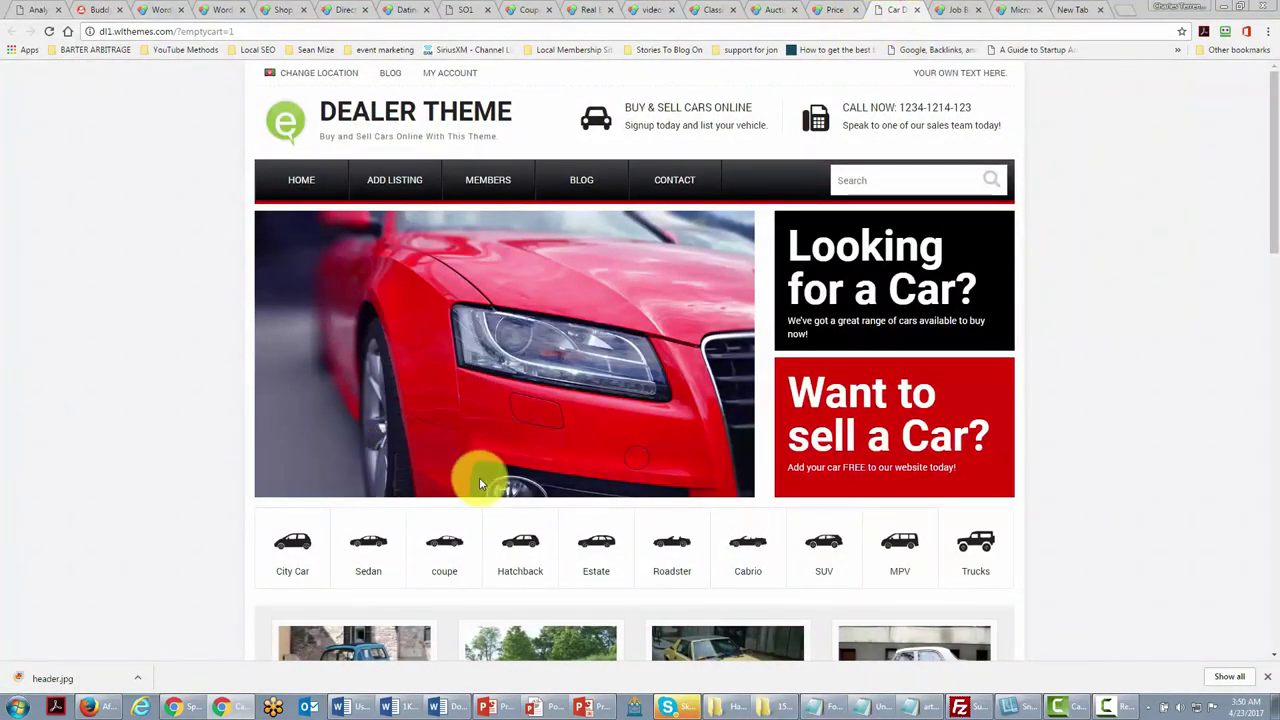
pyautogui.click(956, 12)
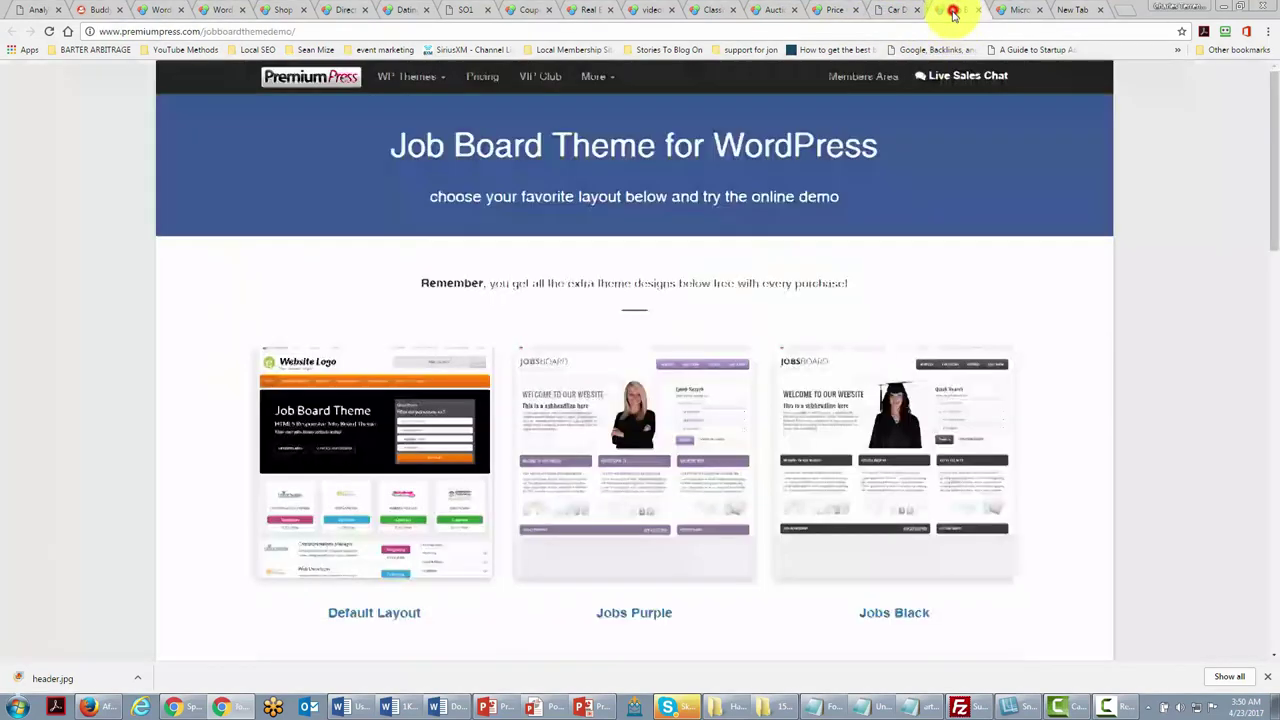